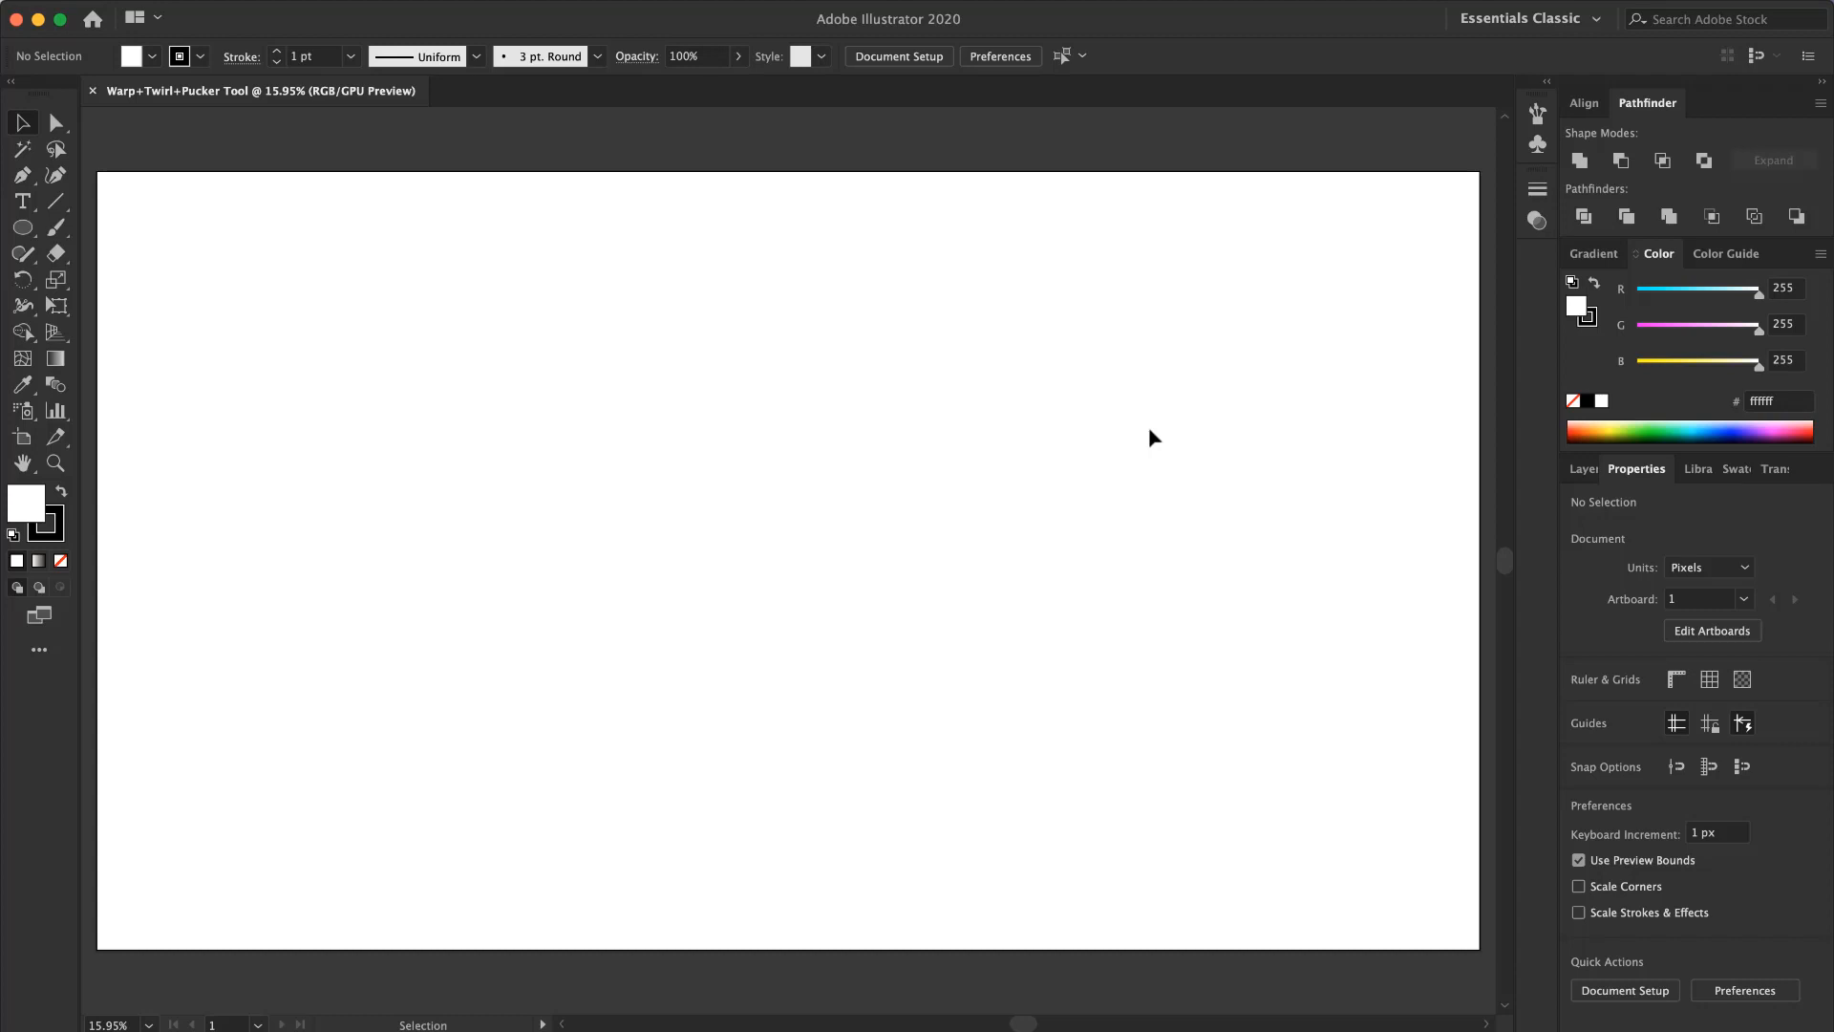
Step: Draw a circle about 1027 px in diameter and place a copy beside it so their edges touch
{"action": "left_click", "coordinate": [24, 310]}
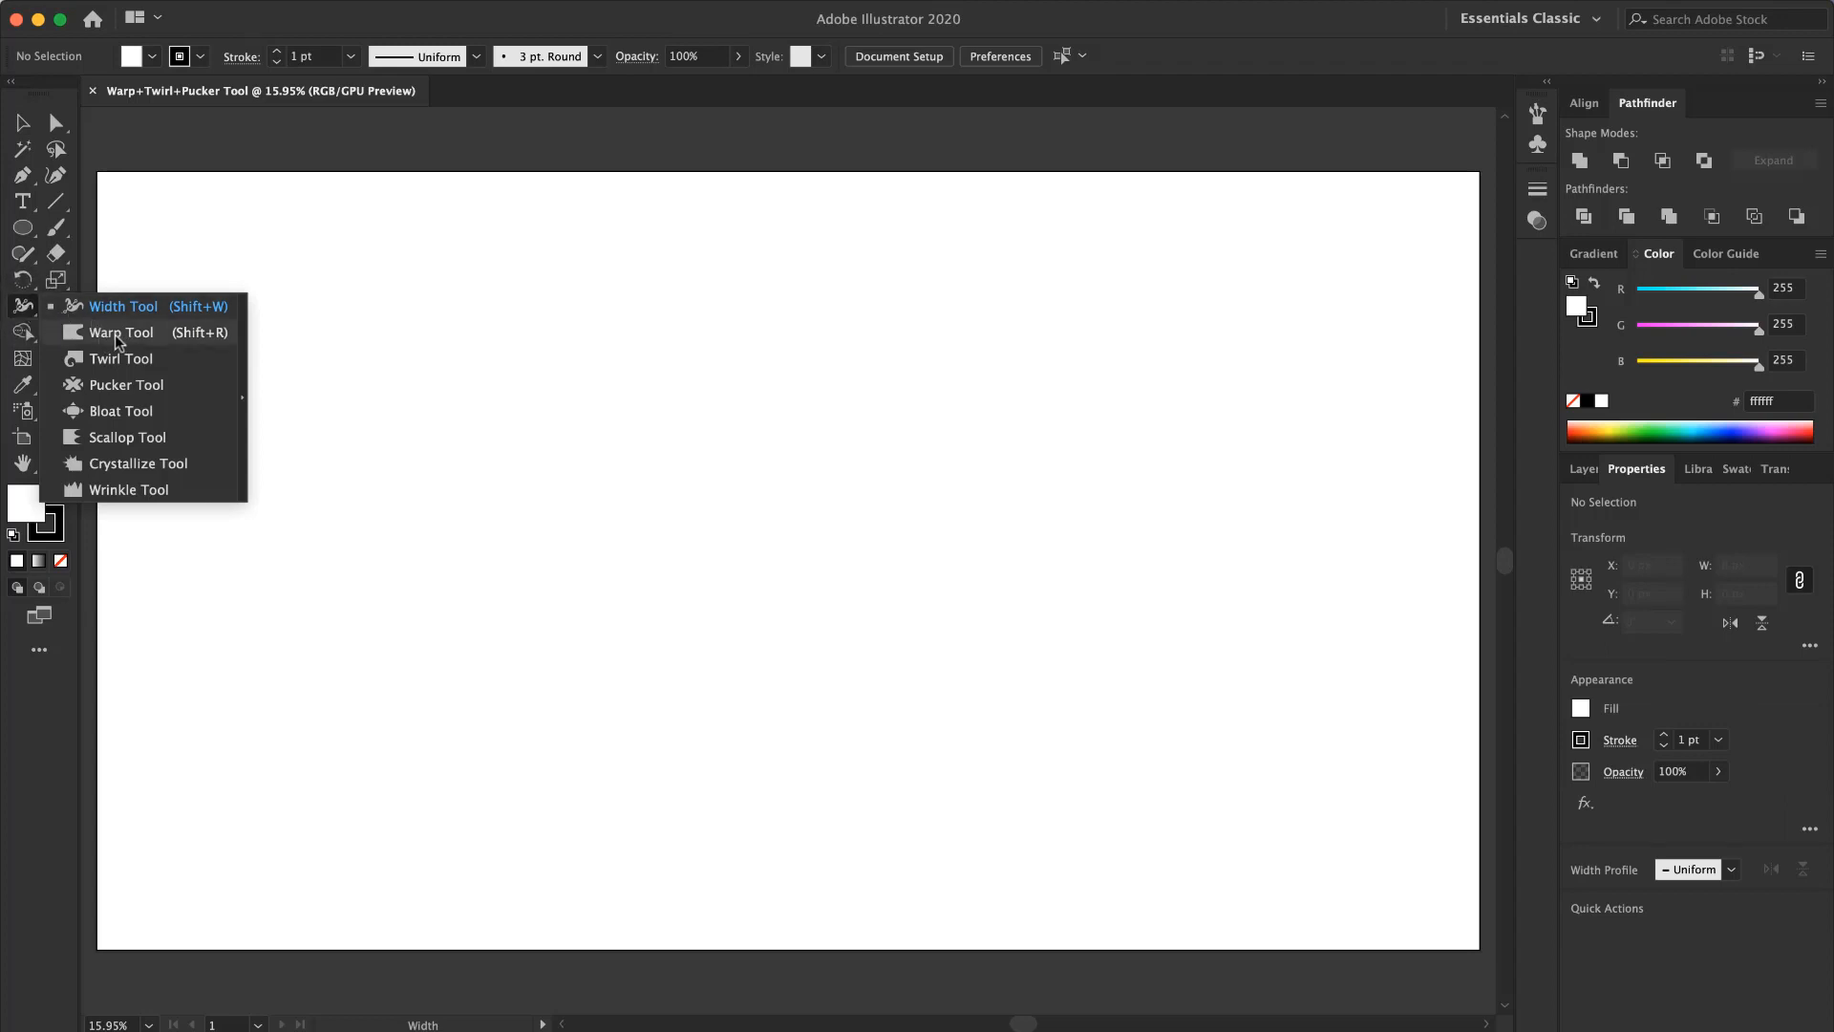
{"action": "left_click", "coordinate": [23, 229]}
{"action": "left_click_drag", "start_coordinate": [516, 347], "coordinate": [886, 653]}
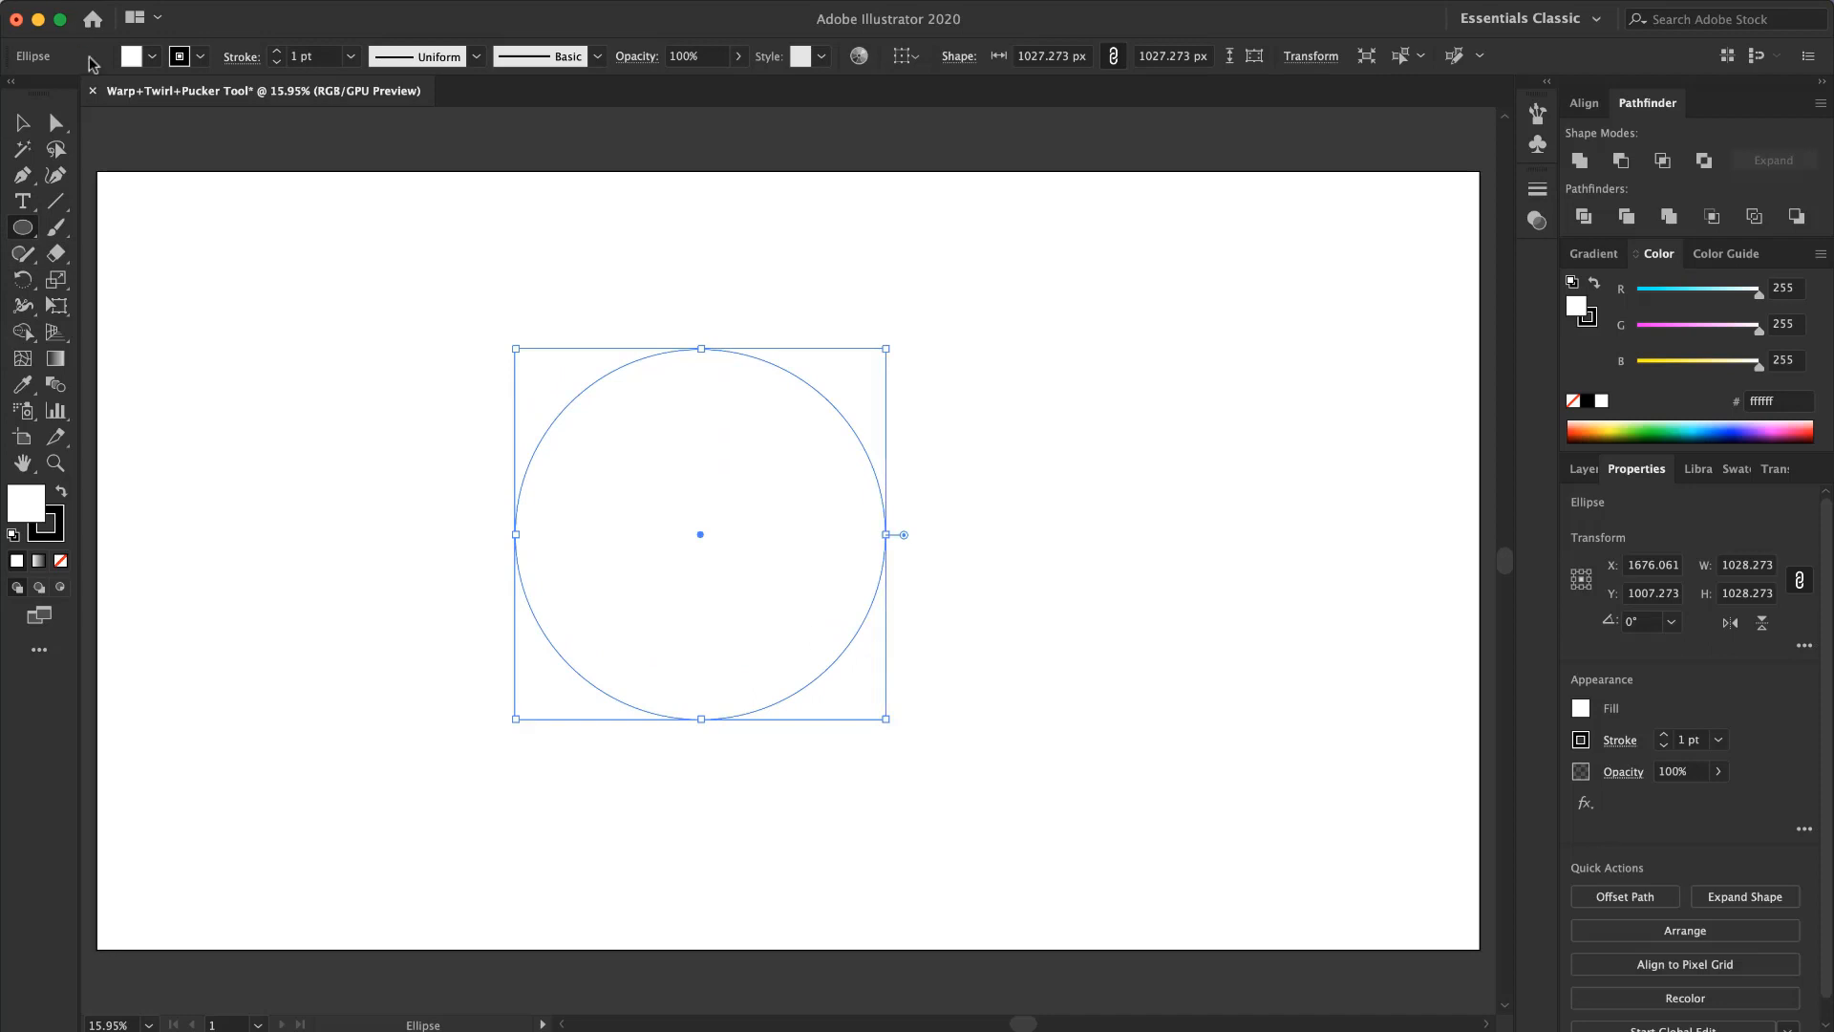
{"action": "left_click", "coordinate": [18, 126]}
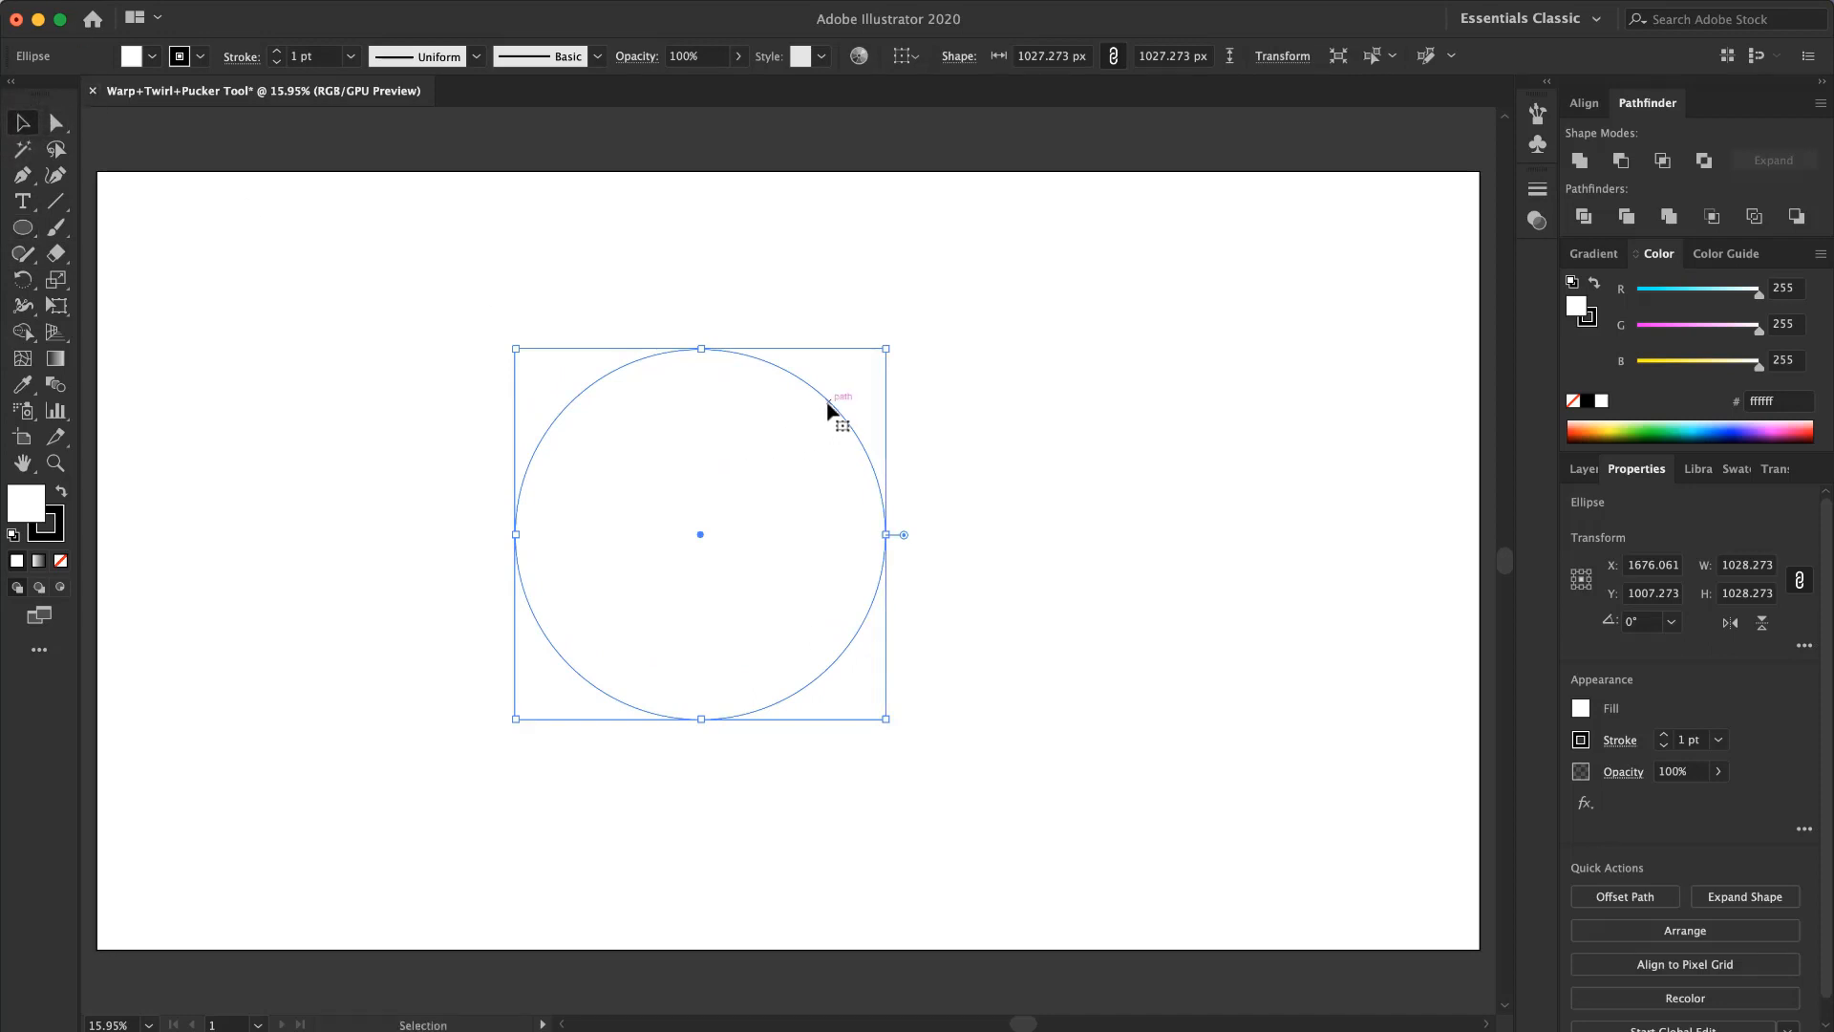
{"action": "left_click_drag", "start_coordinate": [829, 407], "coordinate": [1201, 410]}
Step: Remove the stroke from both circles and fill them with RGB red
{"action": "key", "text": "super+a"}
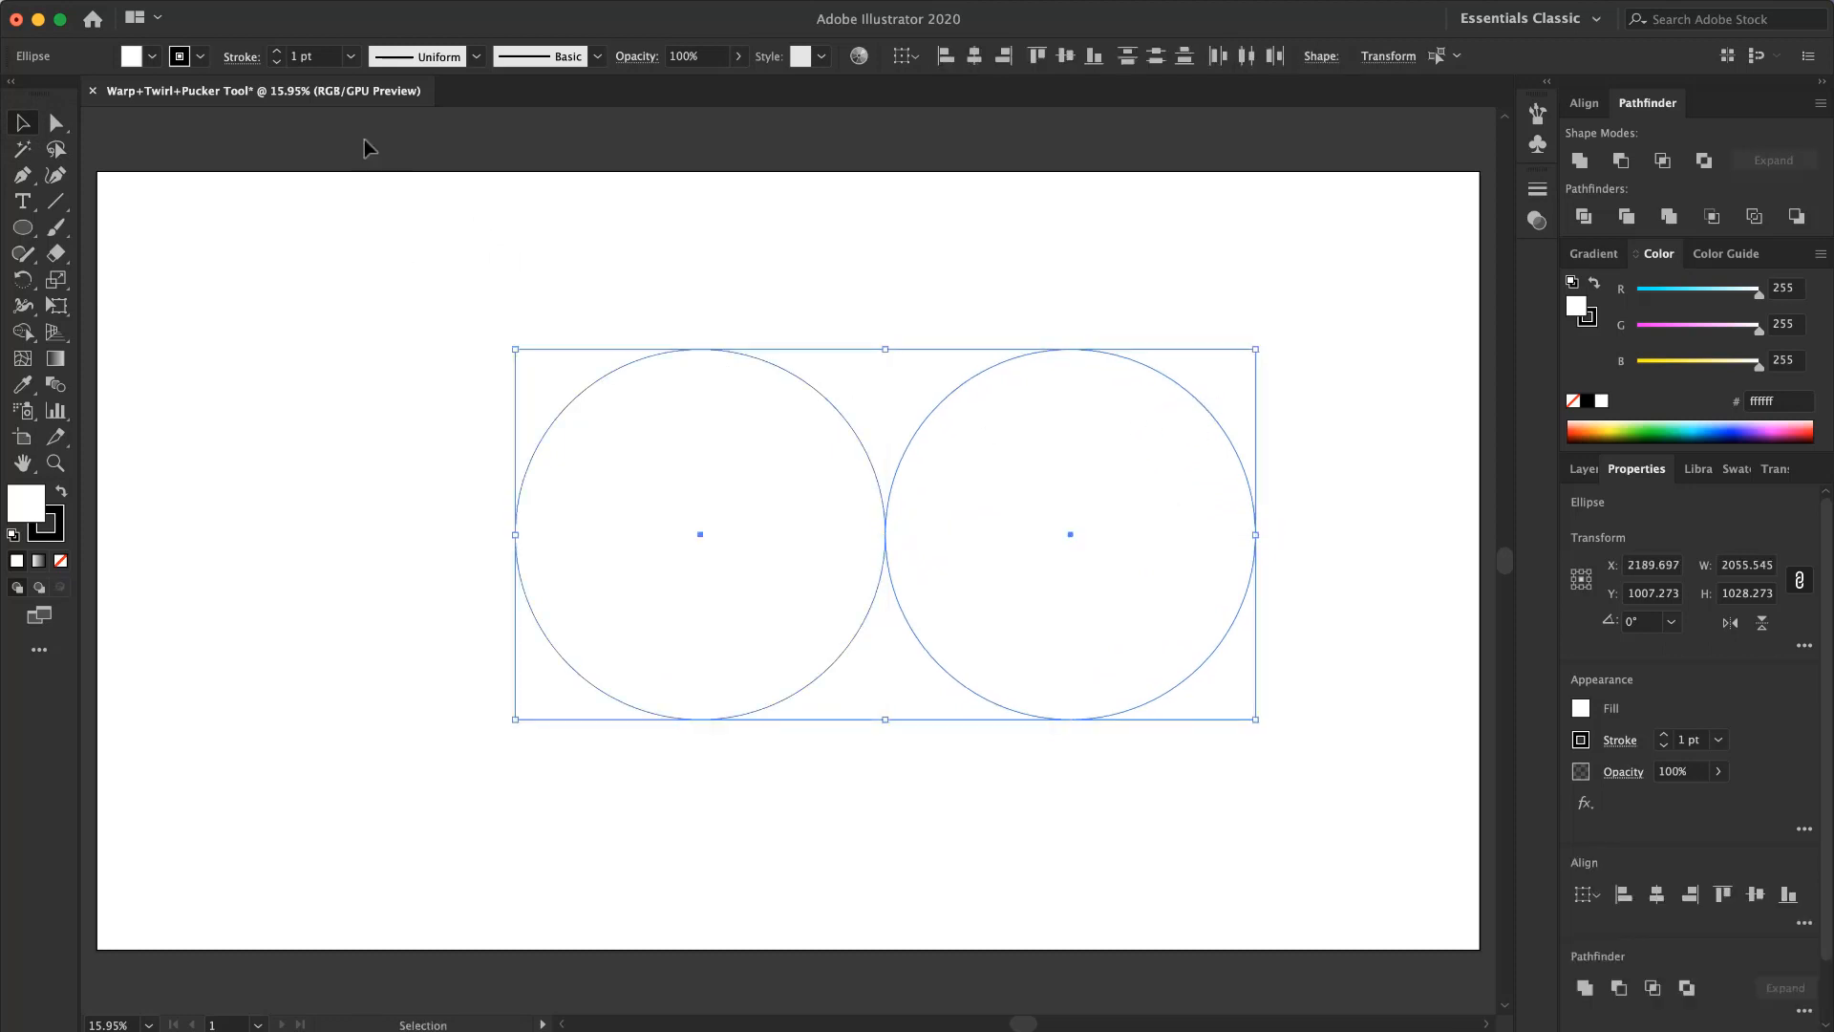
{"action": "left_click", "coordinate": [200, 56]}
{"action": "left_click", "coordinate": [11, 94]}
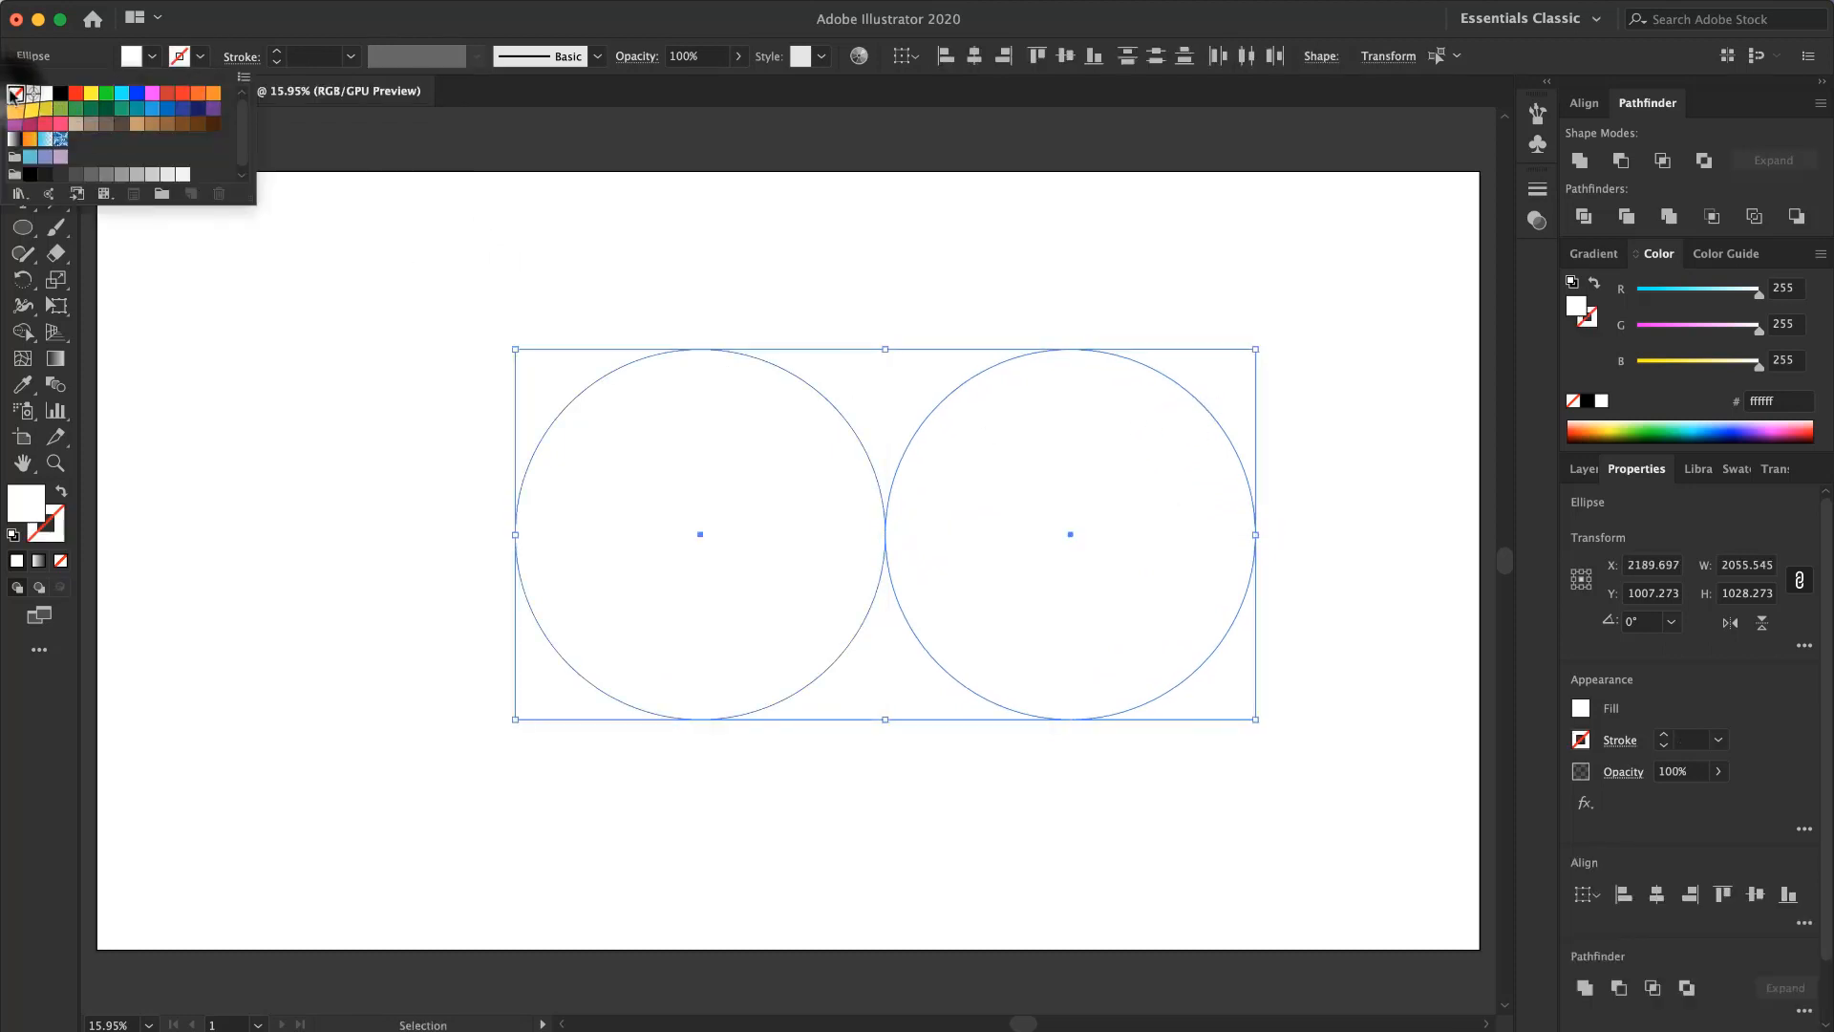
{"action": "left_click", "coordinate": [152, 56]}
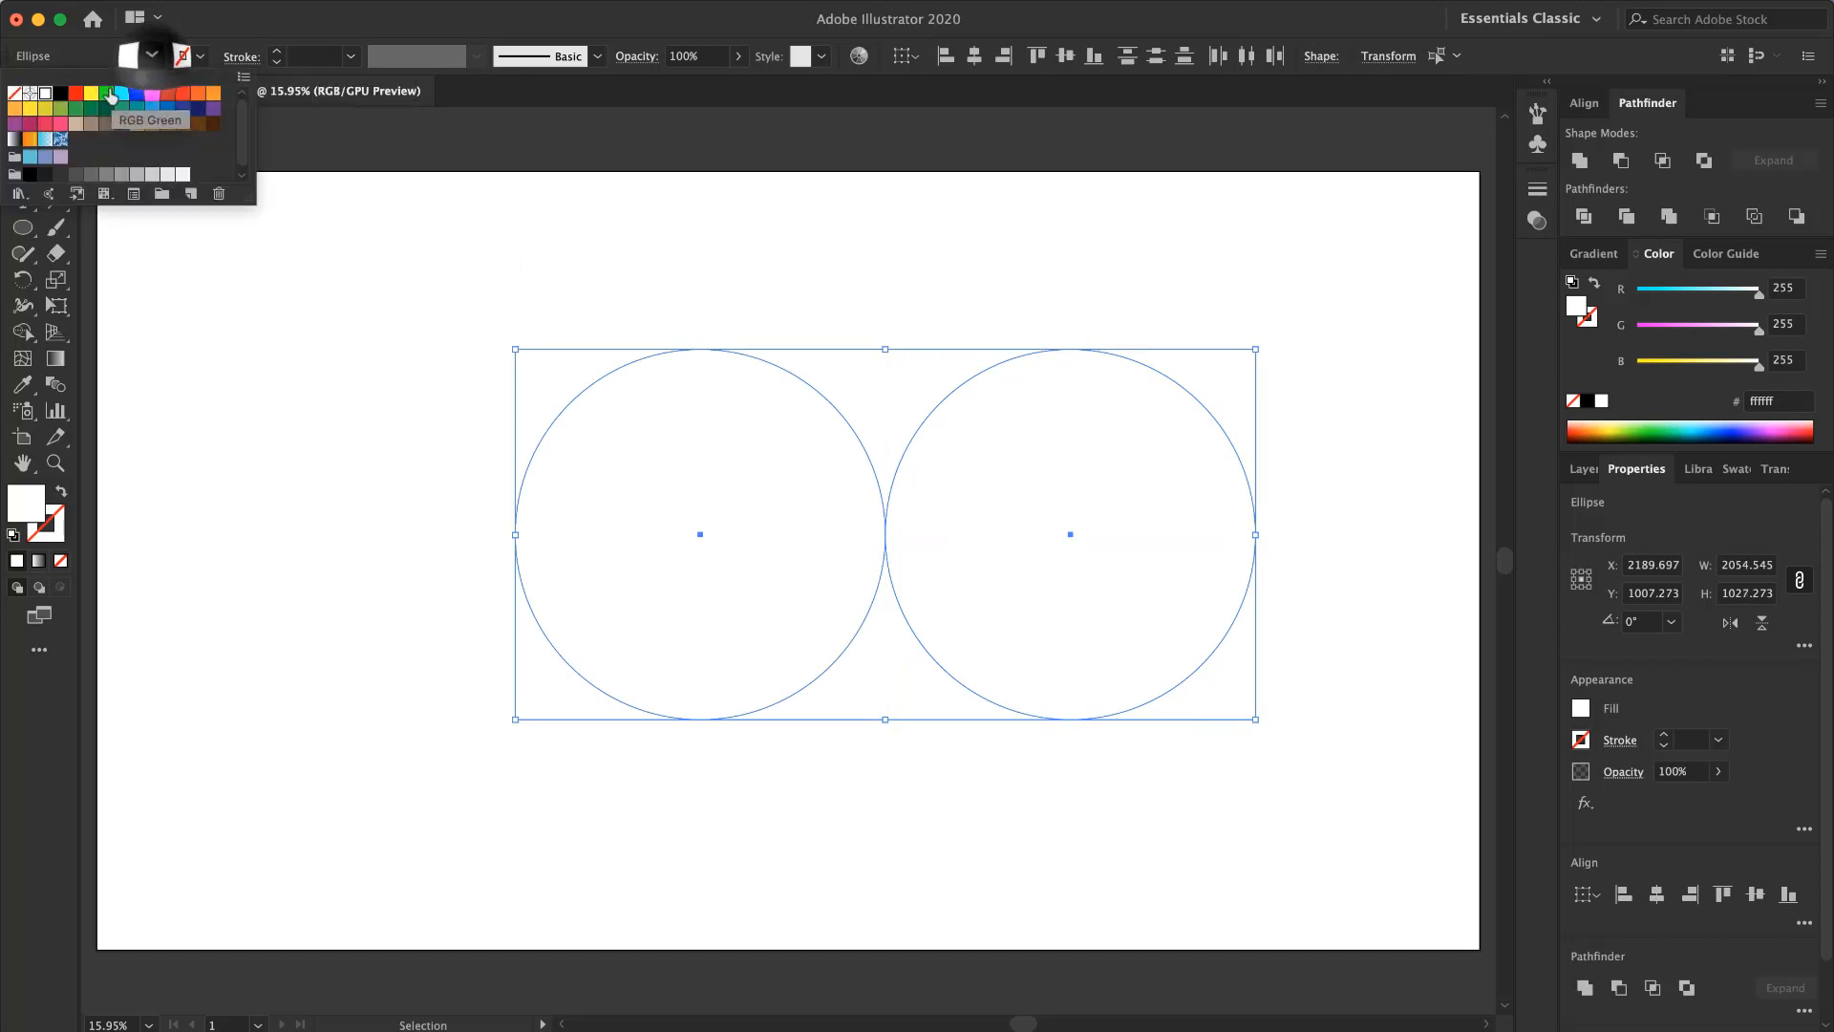
{"action": "left_click", "coordinate": [77, 94]}
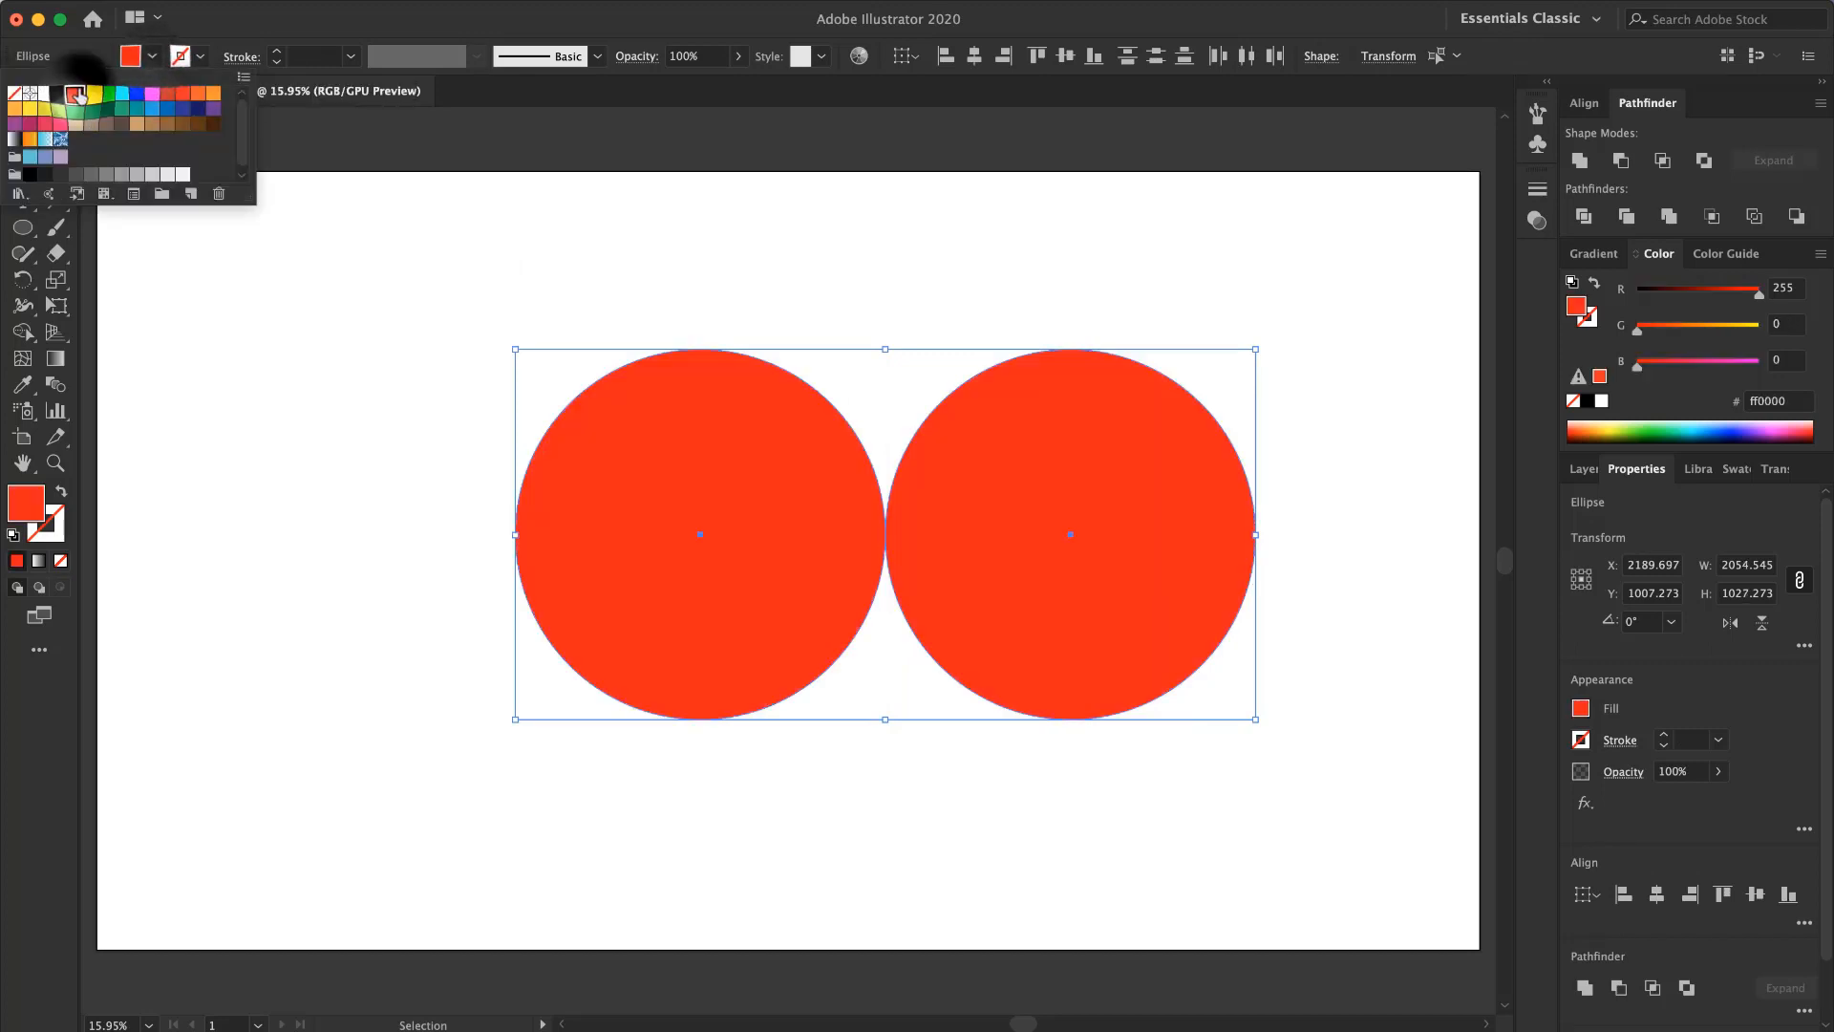
{"action": "left_click", "coordinate": [361, 529]}
Step: Change the left circle's fill to the blue swatch (0000ff)
{"action": "left_click", "coordinate": [777, 485]}
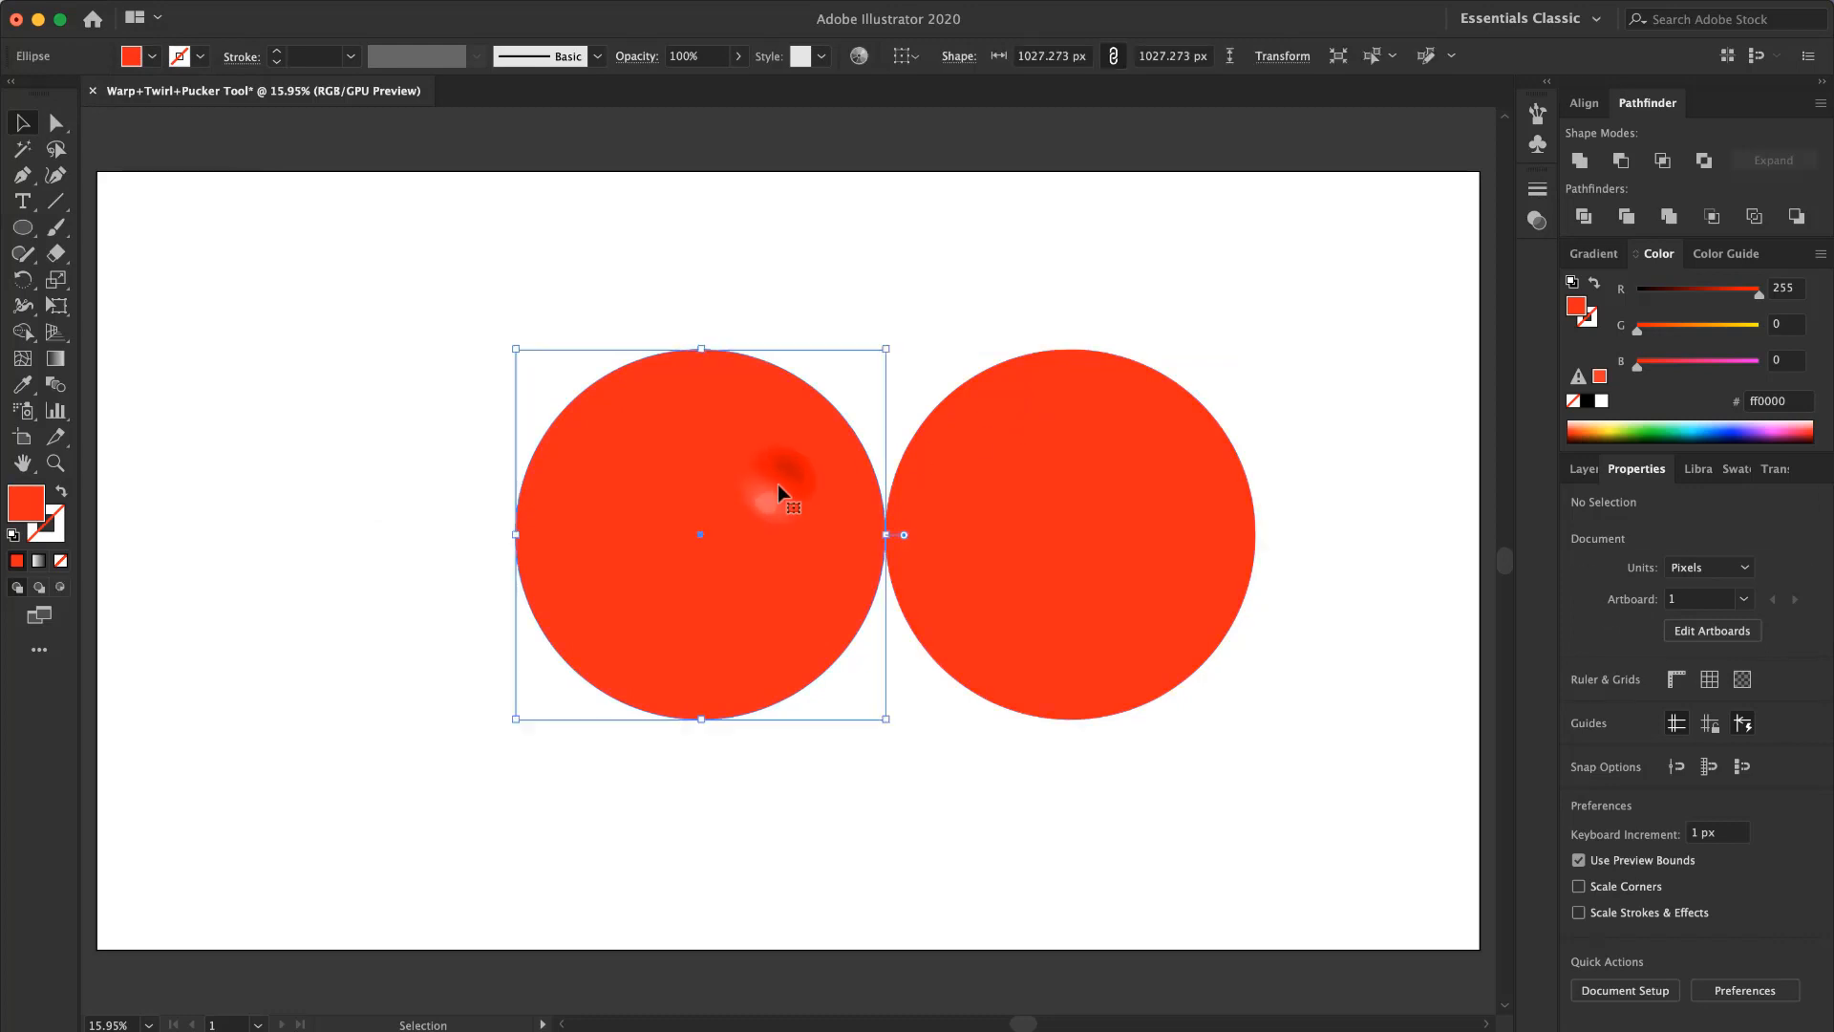
{"action": "left_click", "coordinate": [152, 60]}
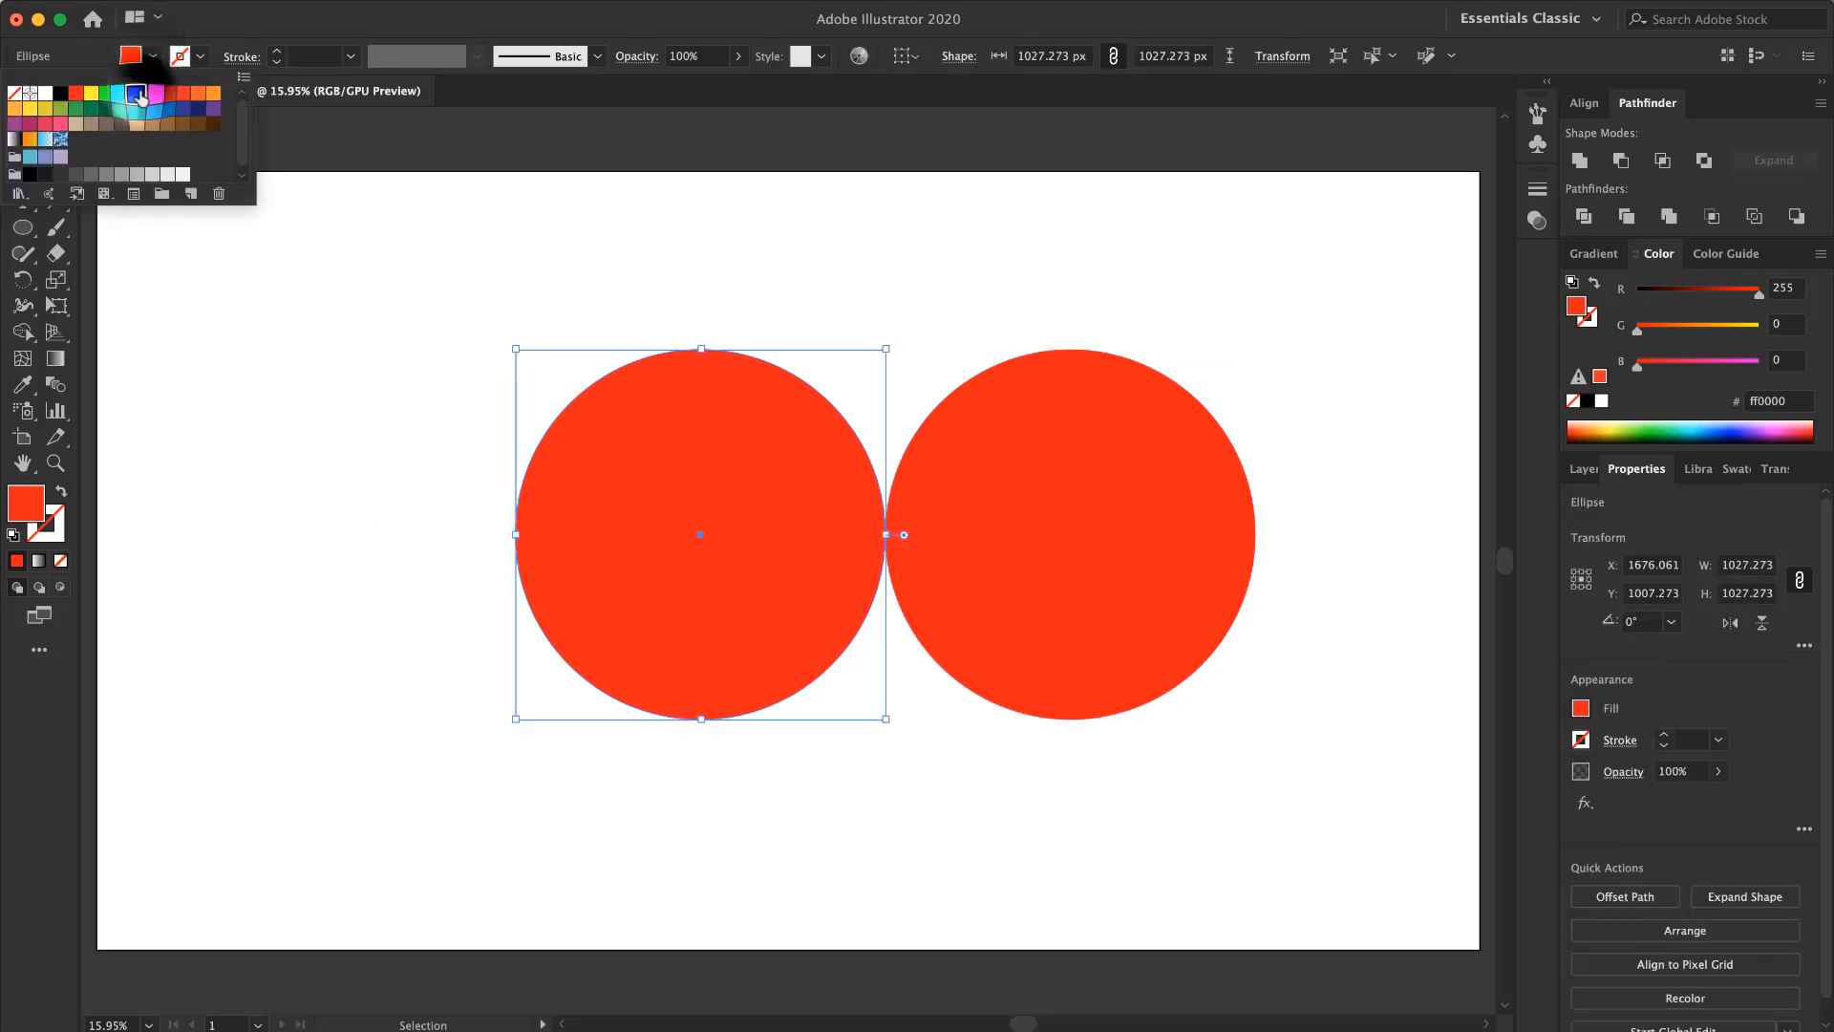
{"action": "left_click", "coordinate": [136, 93]}
{"action": "left_click", "coordinate": [306, 471]}
Step: Move both circles together to the centre of the artboard, at X 1920 px and Y 1080 px
{"action": "left_click", "coordinate": [291, 472]}
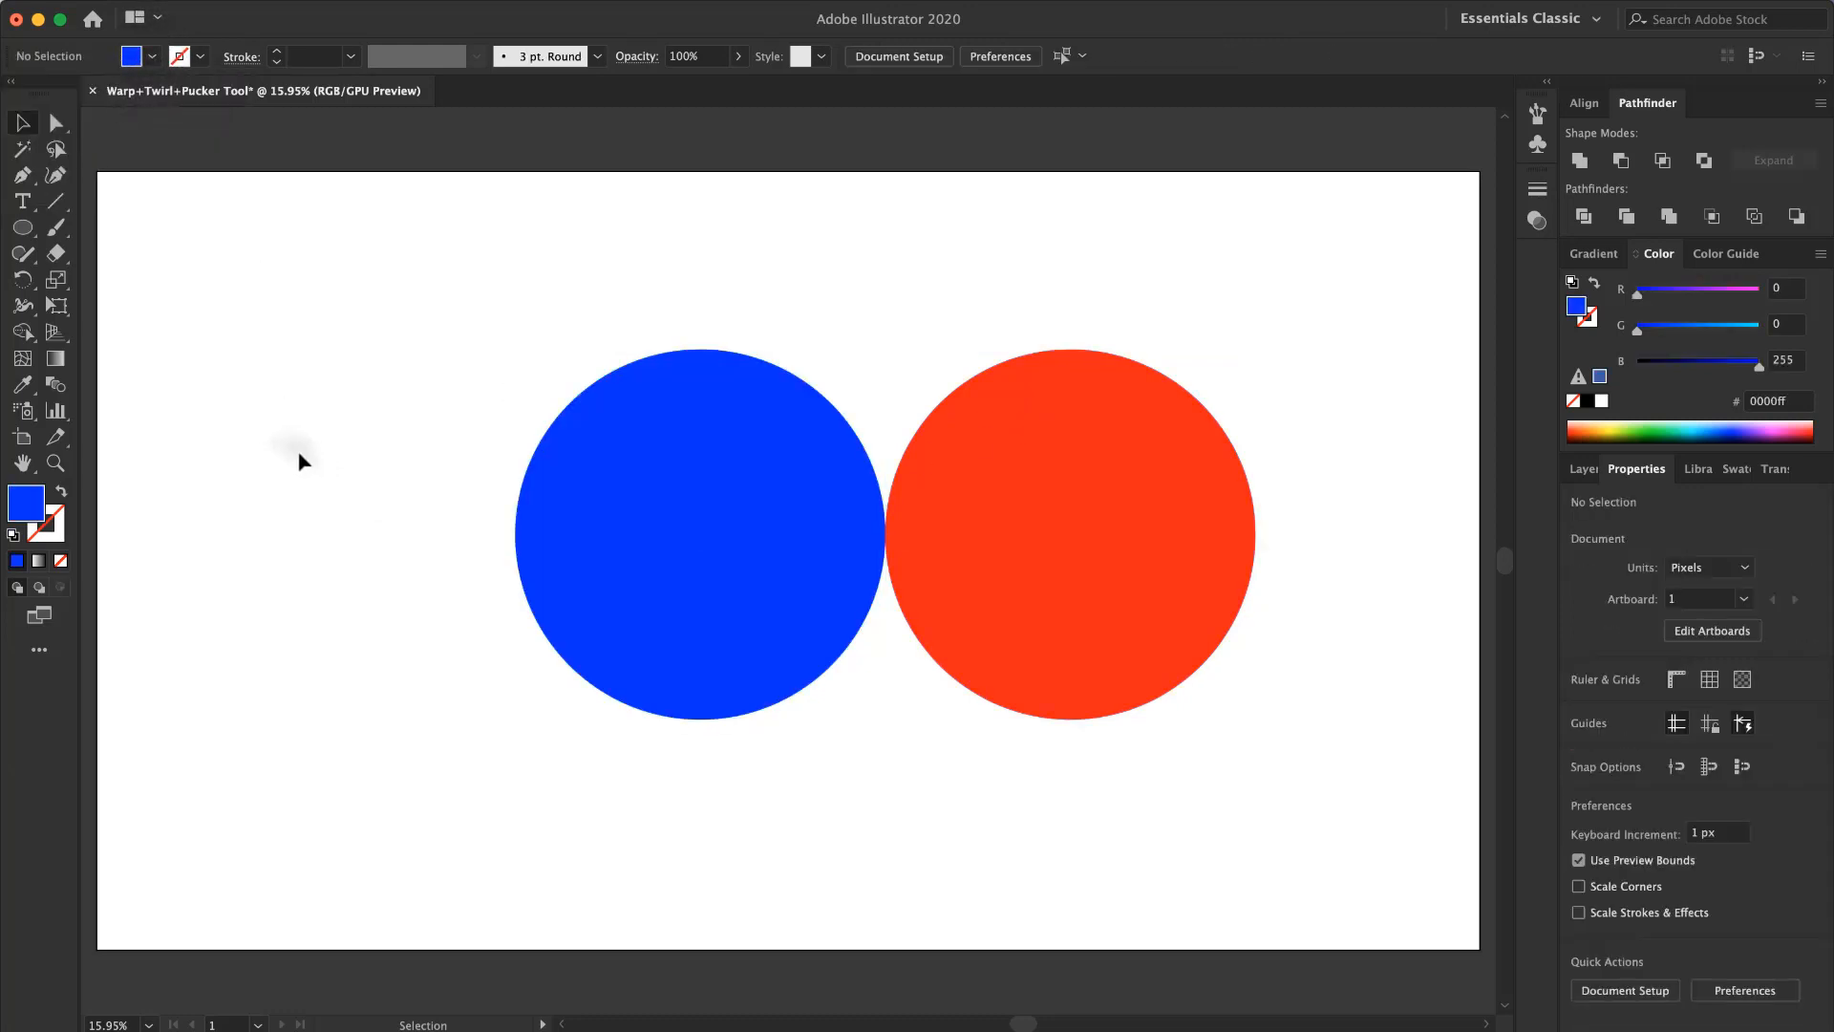
{"action": "left_click_drag", "start_coordinate": [301, 445], "coordinate": [954, 622]}
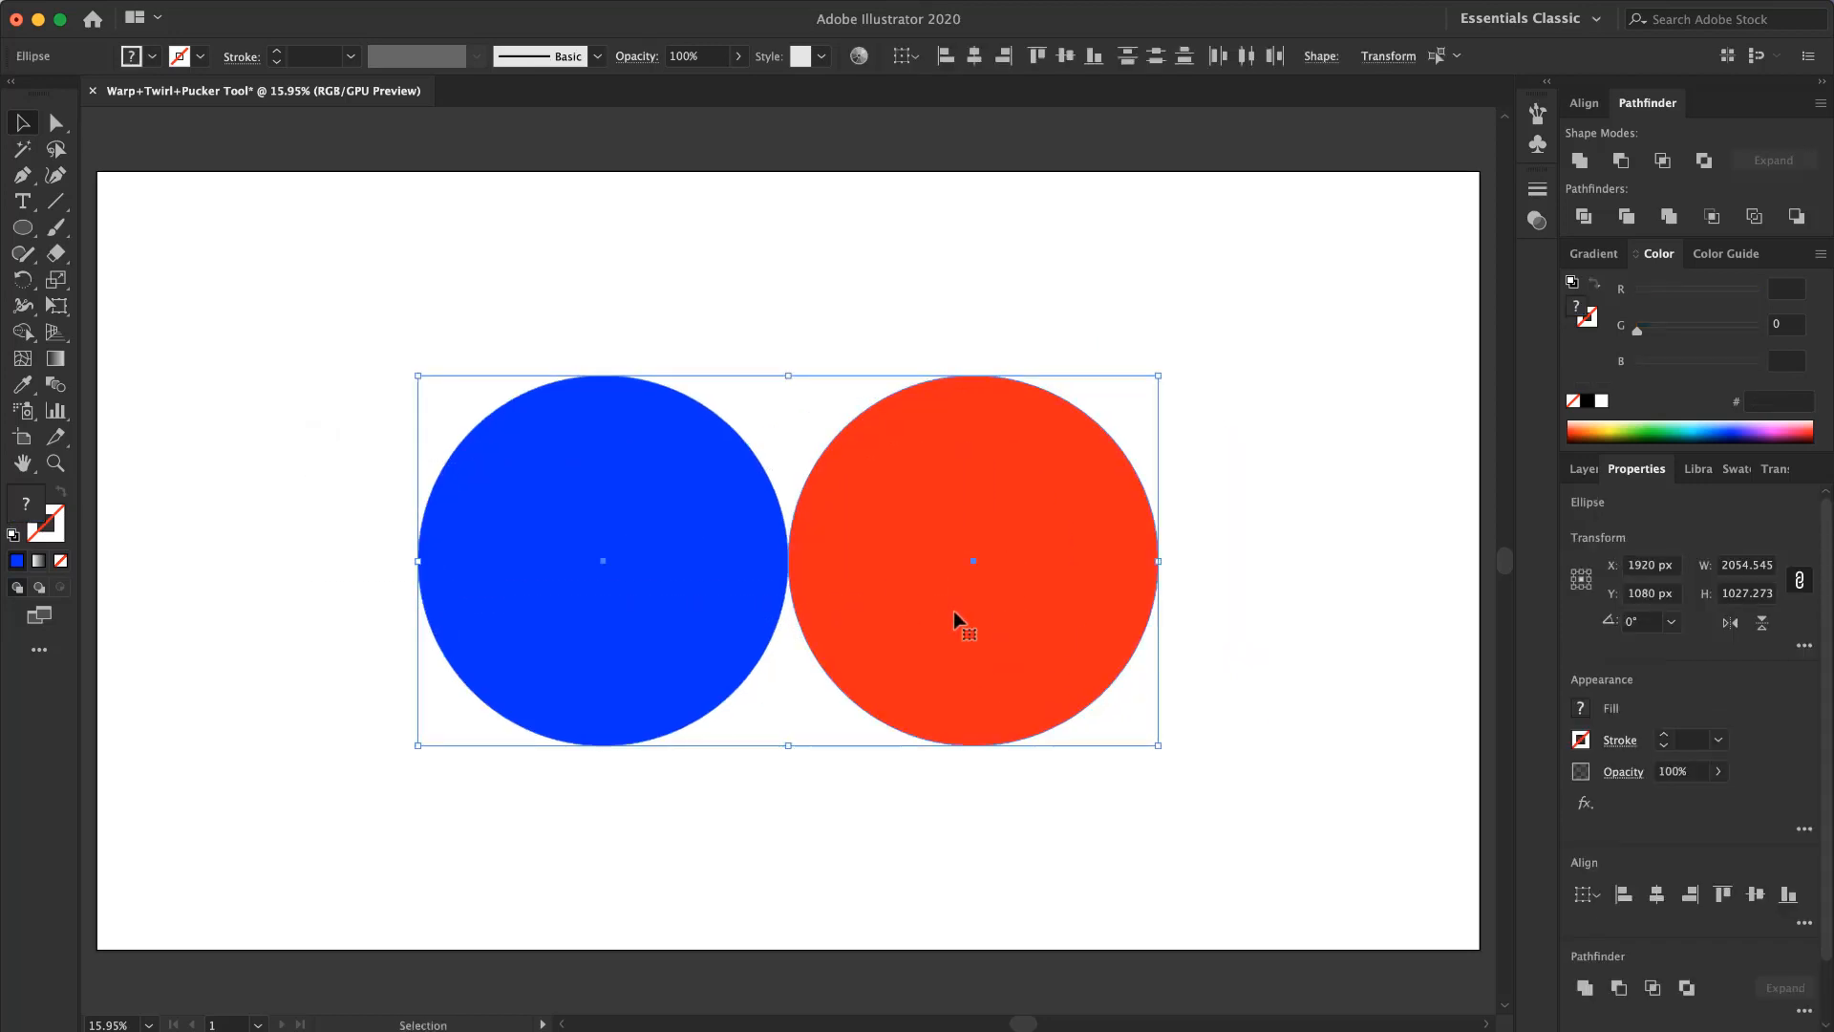
{"action": "left_click", "coordinate": [1240, 630]}
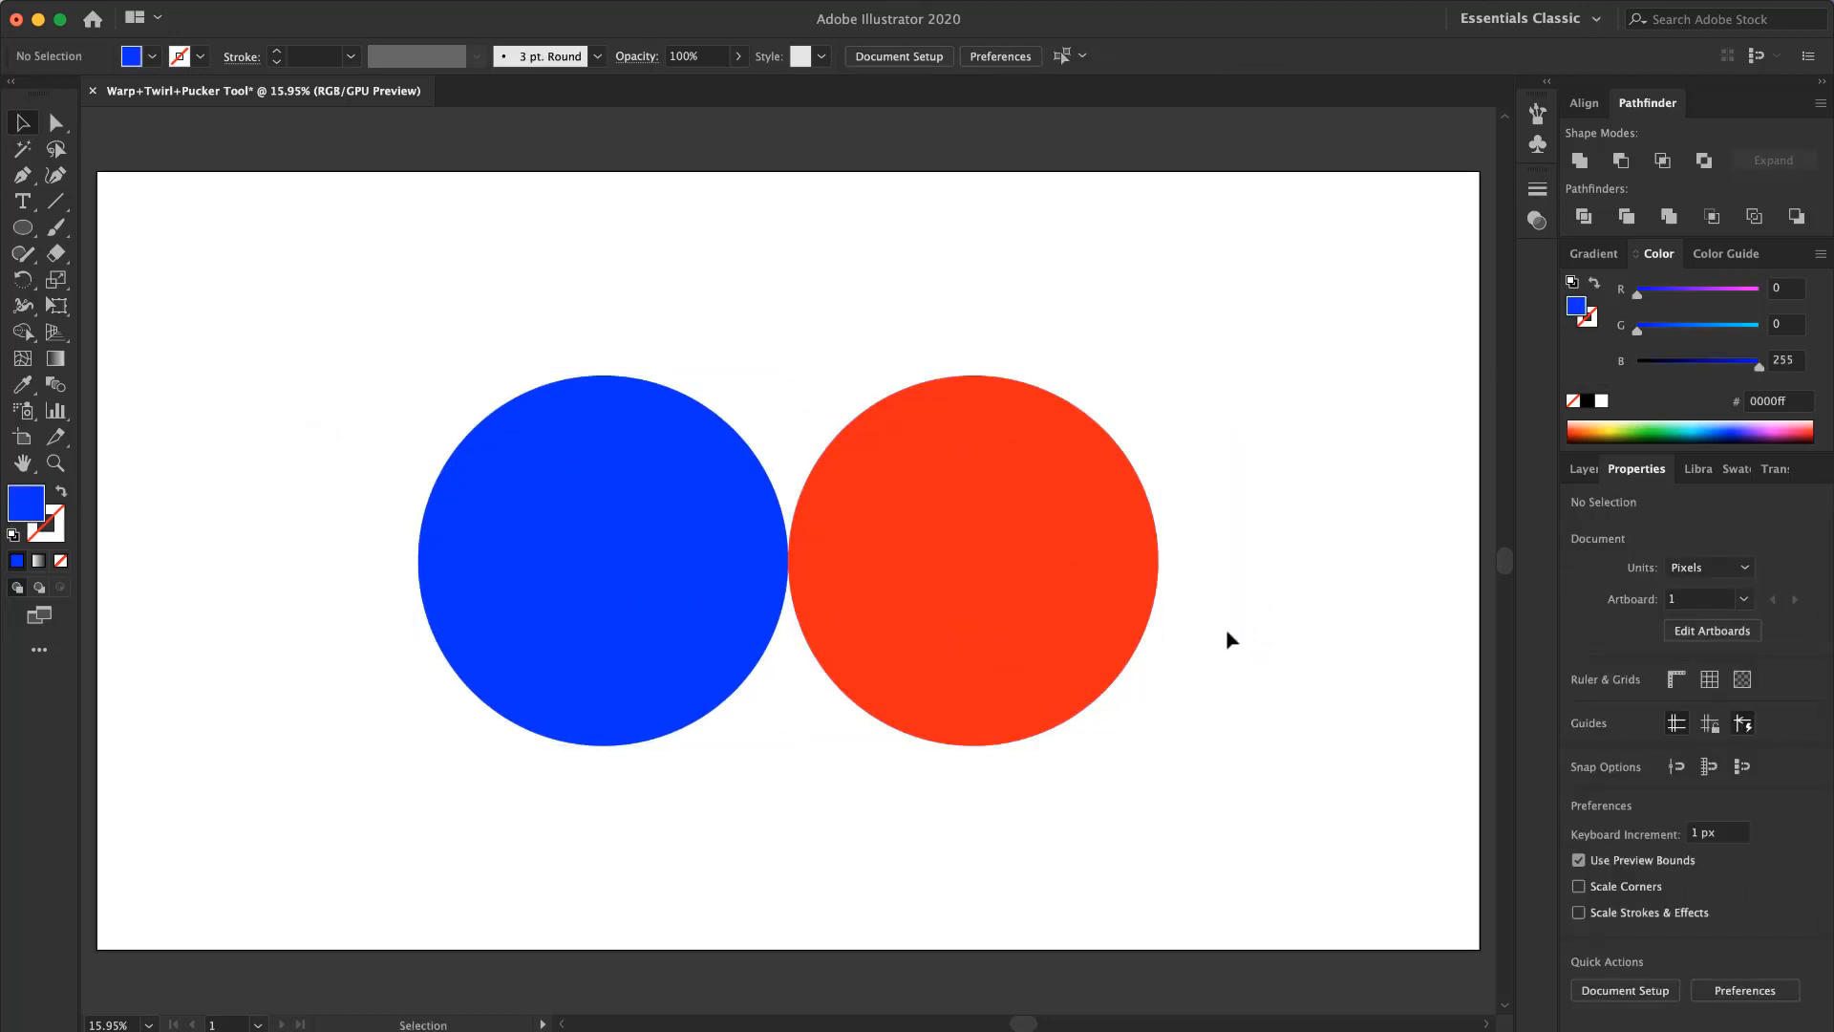
Step: With both circles selected, set the Warp tool's intensity to 80% and its Simplify value to 60
{"action": "left_click", "coordinate": [23, 306]}
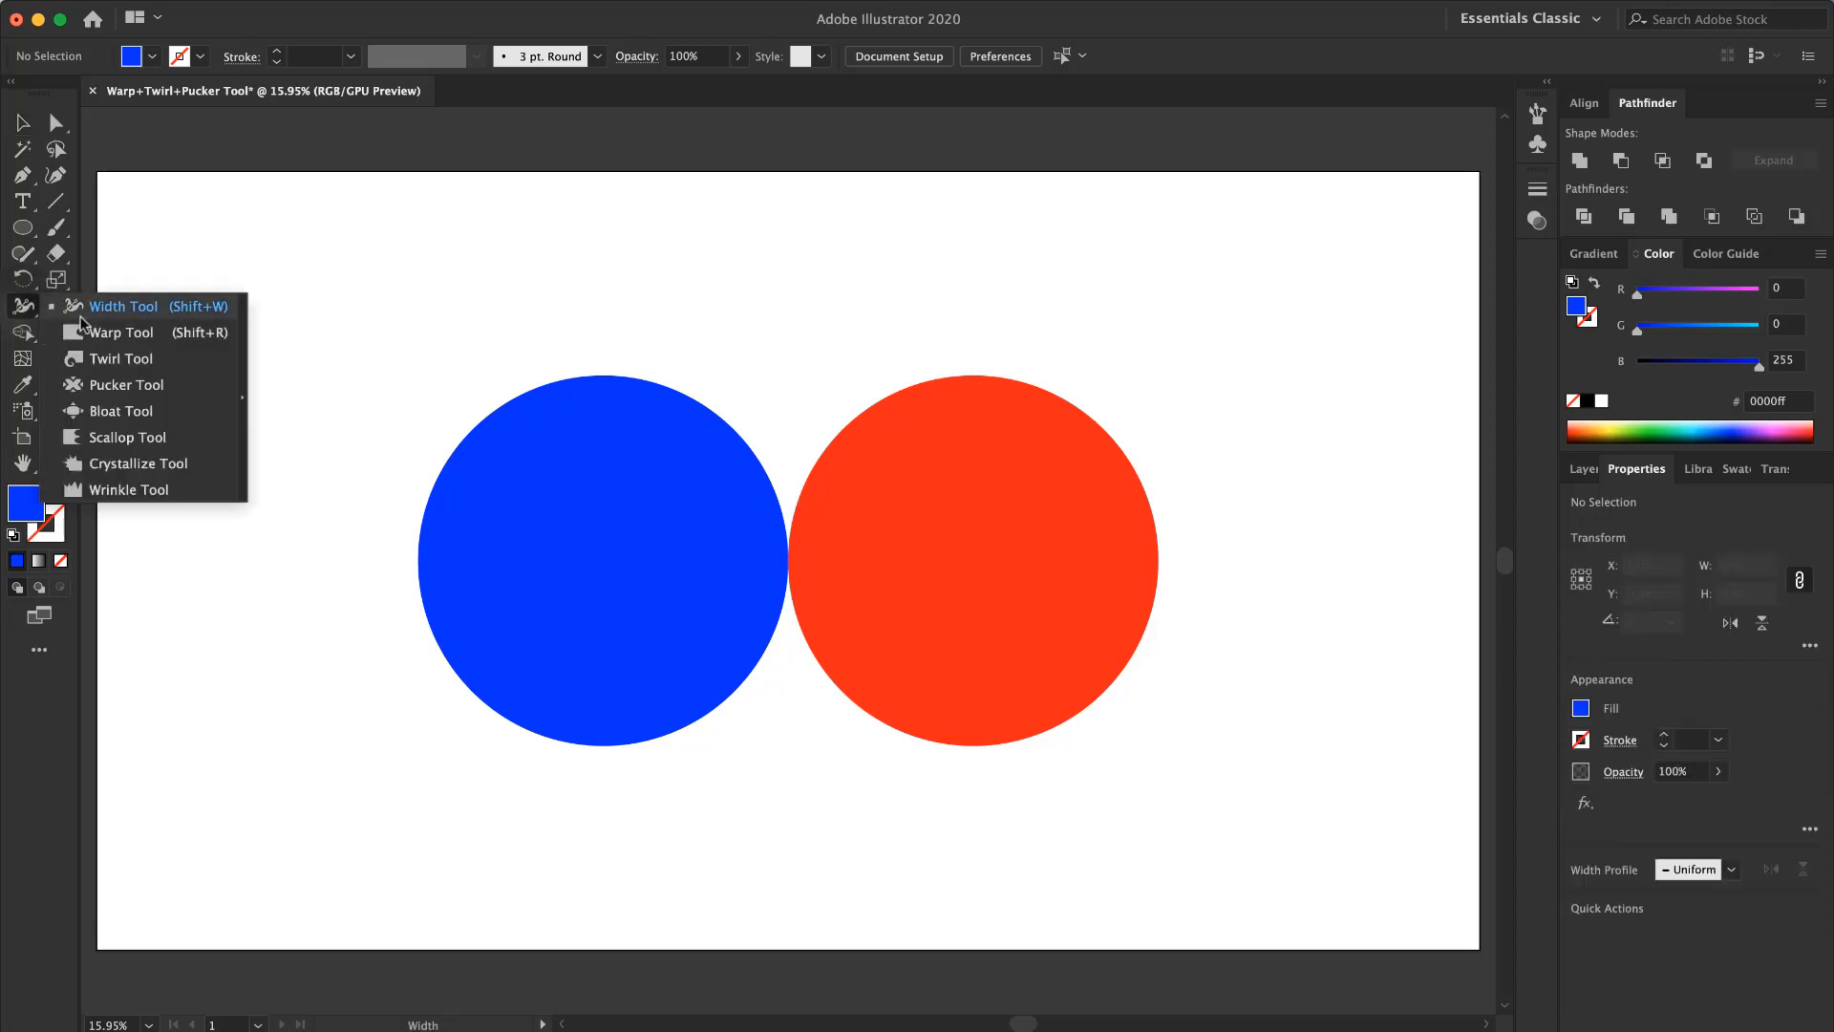
{"action": "left_click", "coordinate": [111, 337]}
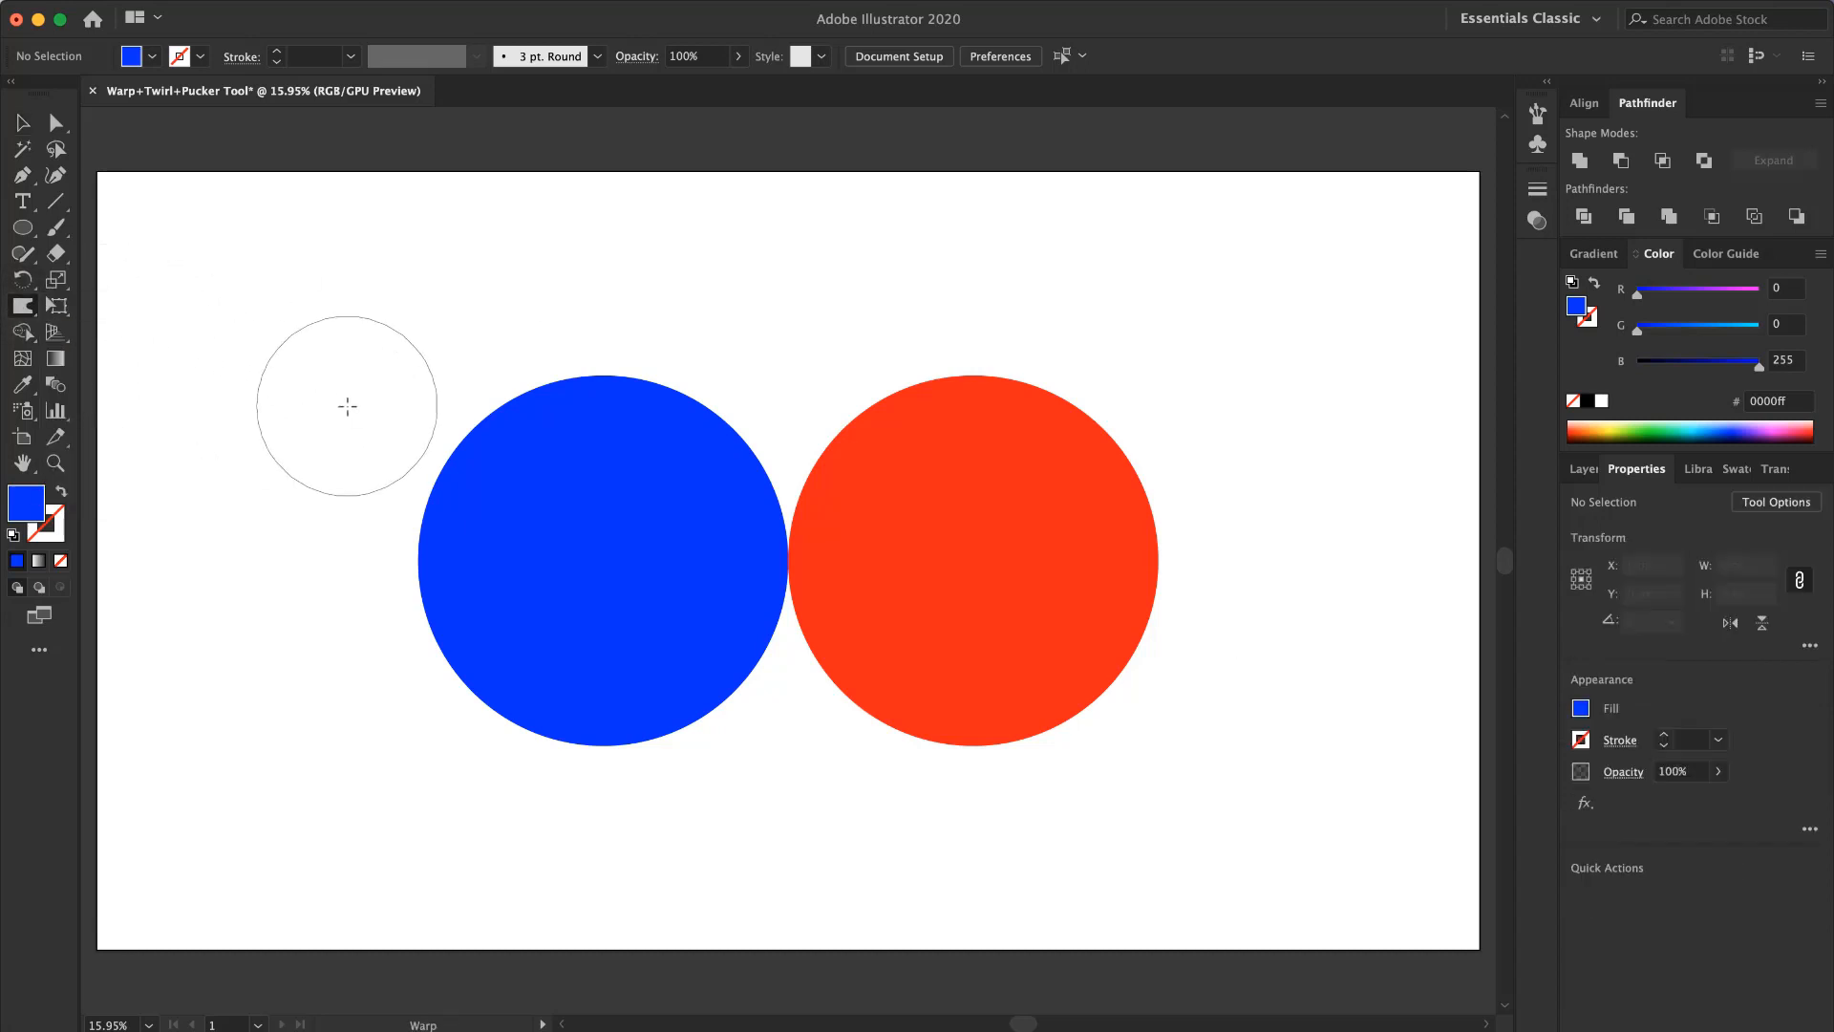
{"action": "key", "text": "shift+r"}
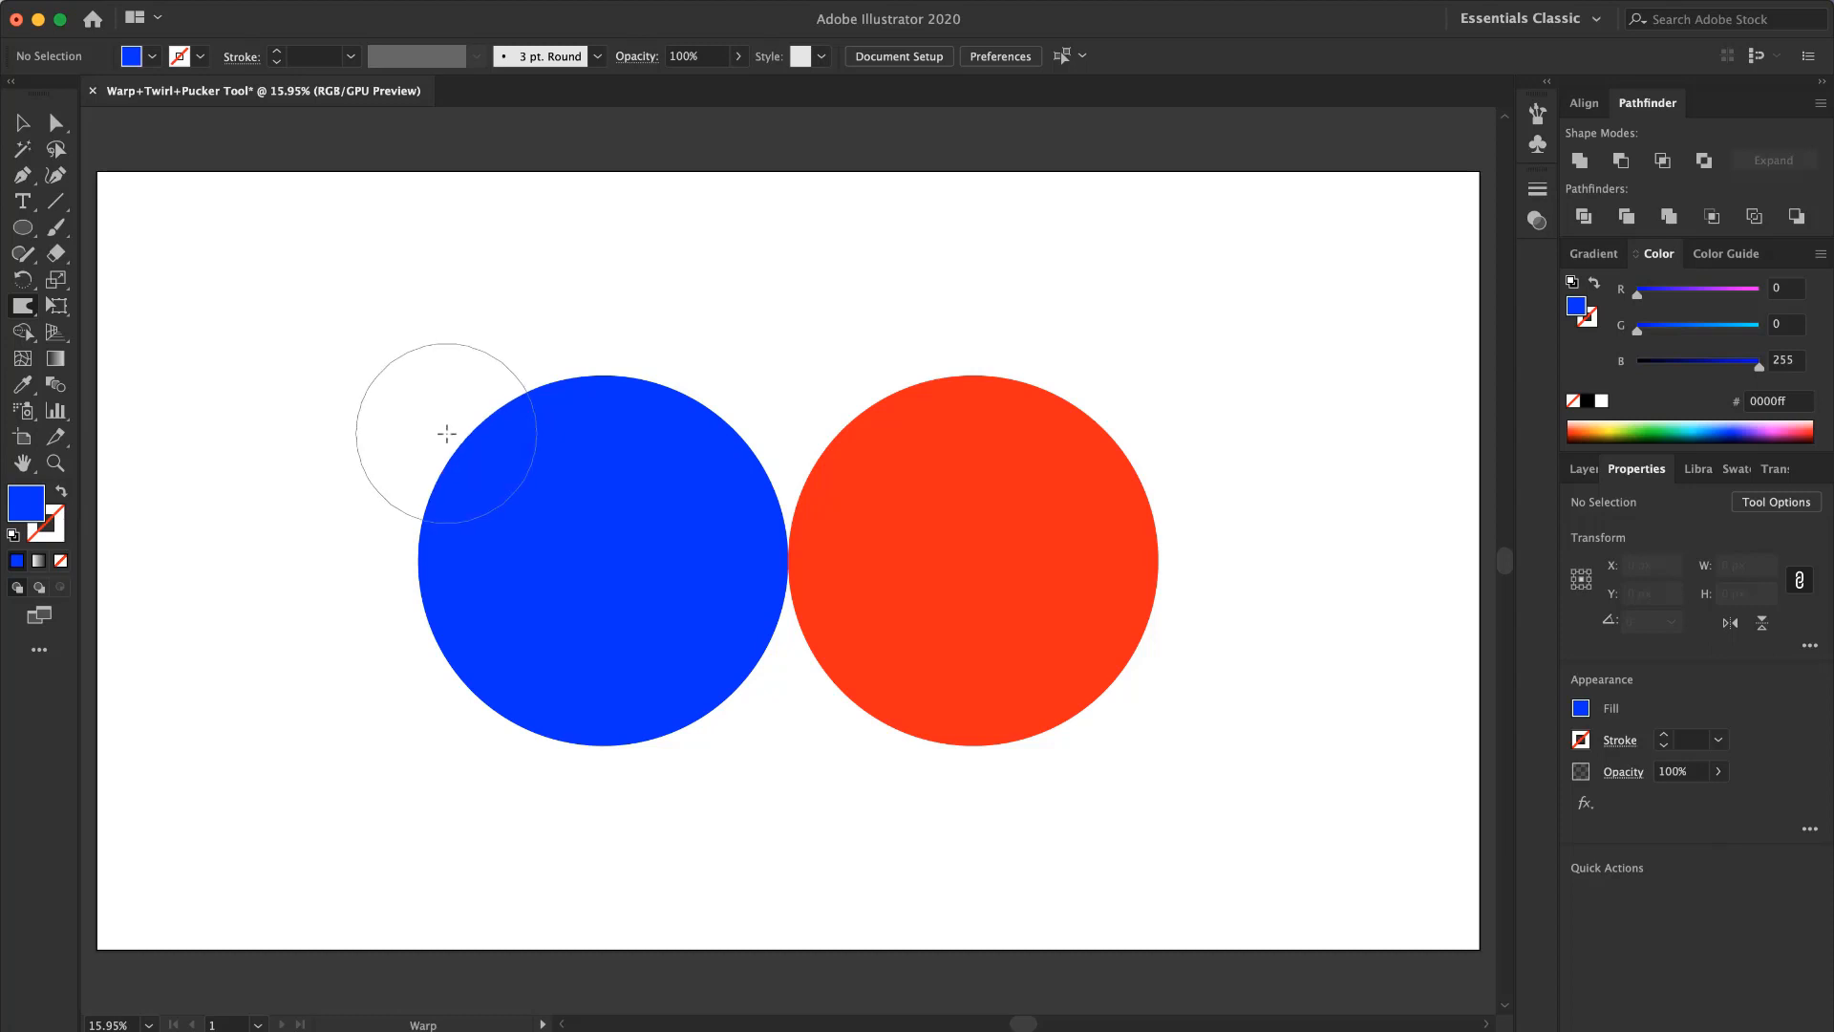
{"action": "left_click", "coordinate": [22, 124]}
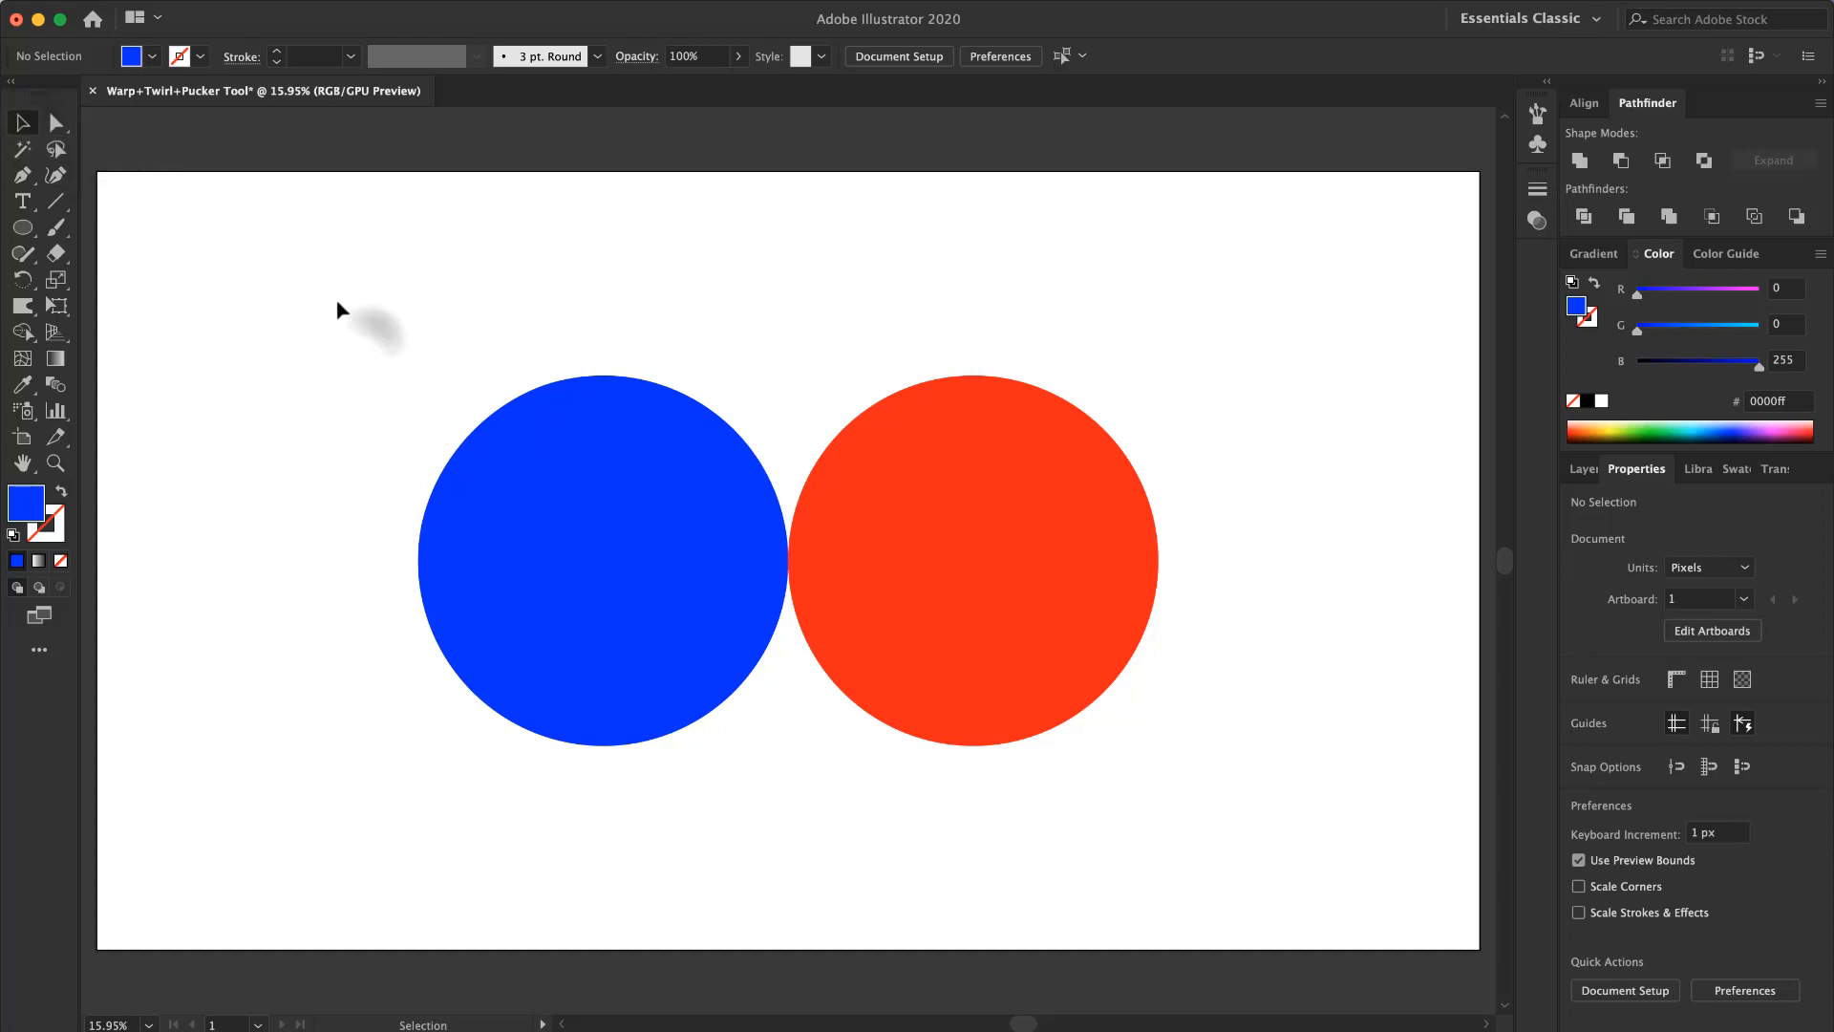
{"action": "left_click_drag", "start_coordinate": [338, 302], "coordinate": [1294, 767]}
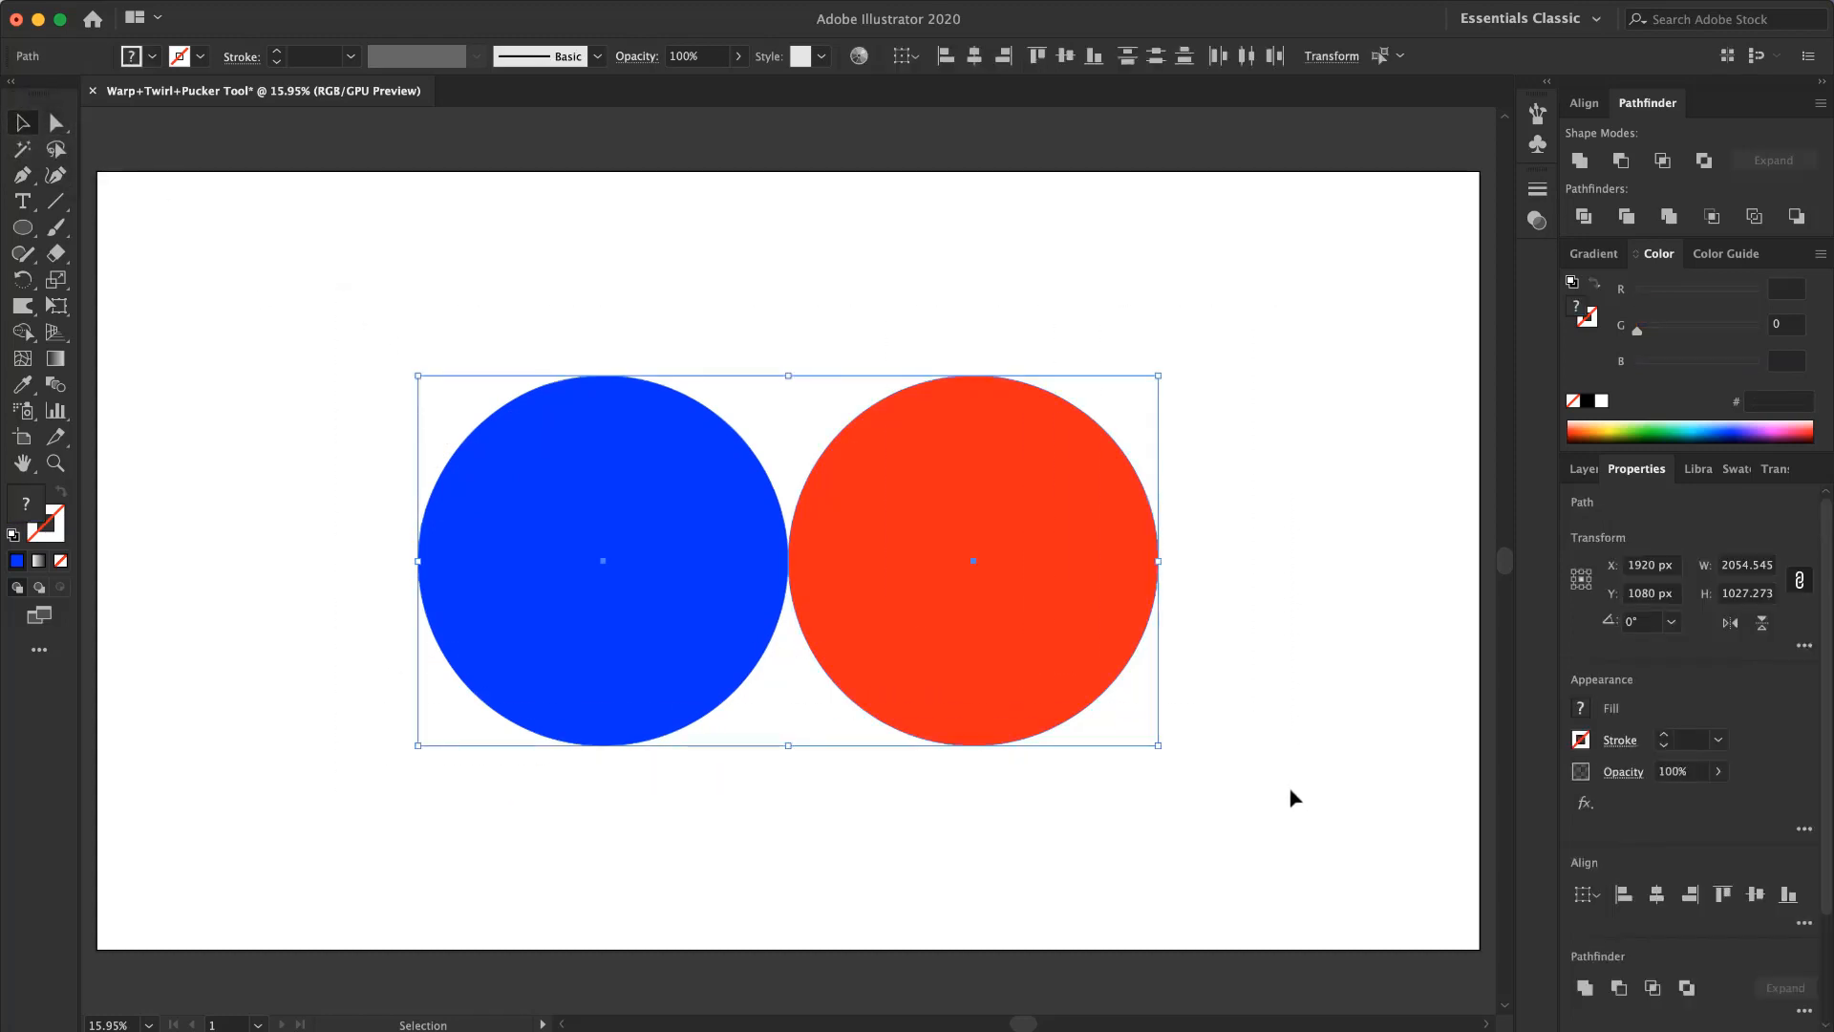
{"action": "double_click", "coordinate": [22, 306]}
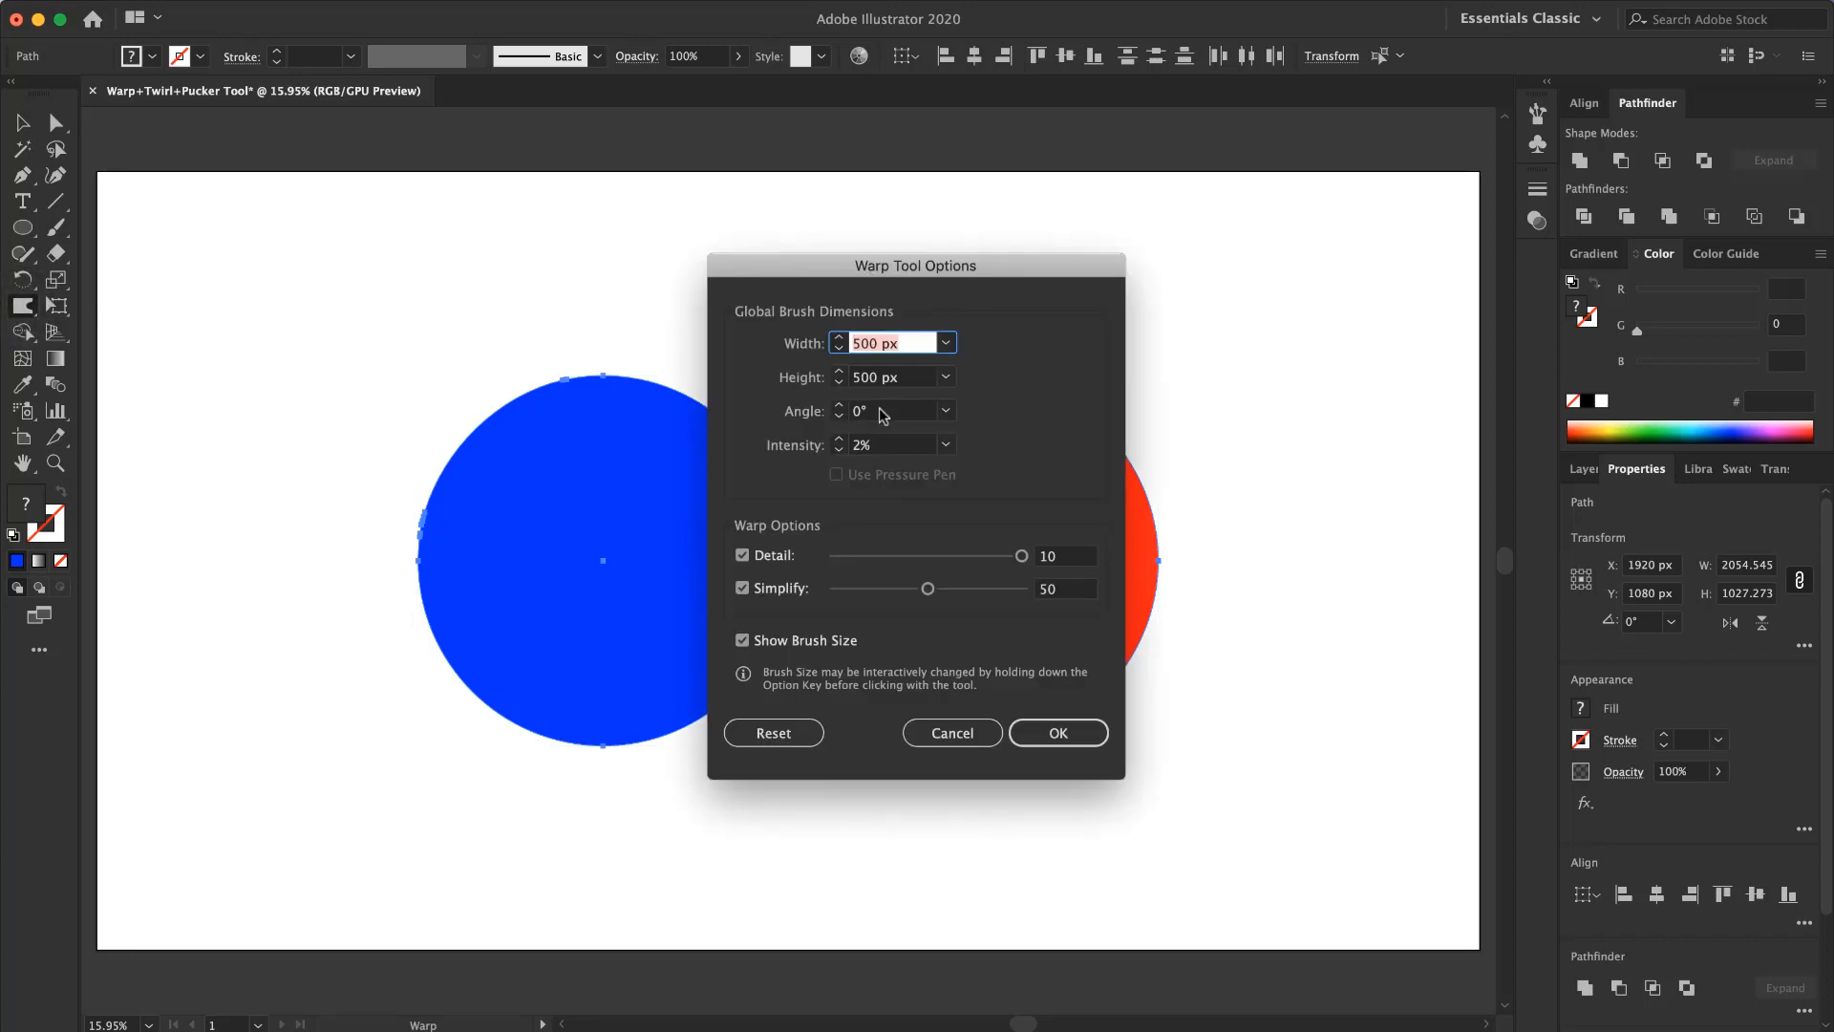
{"action": "left_click", "coordinate": [946, 444]}
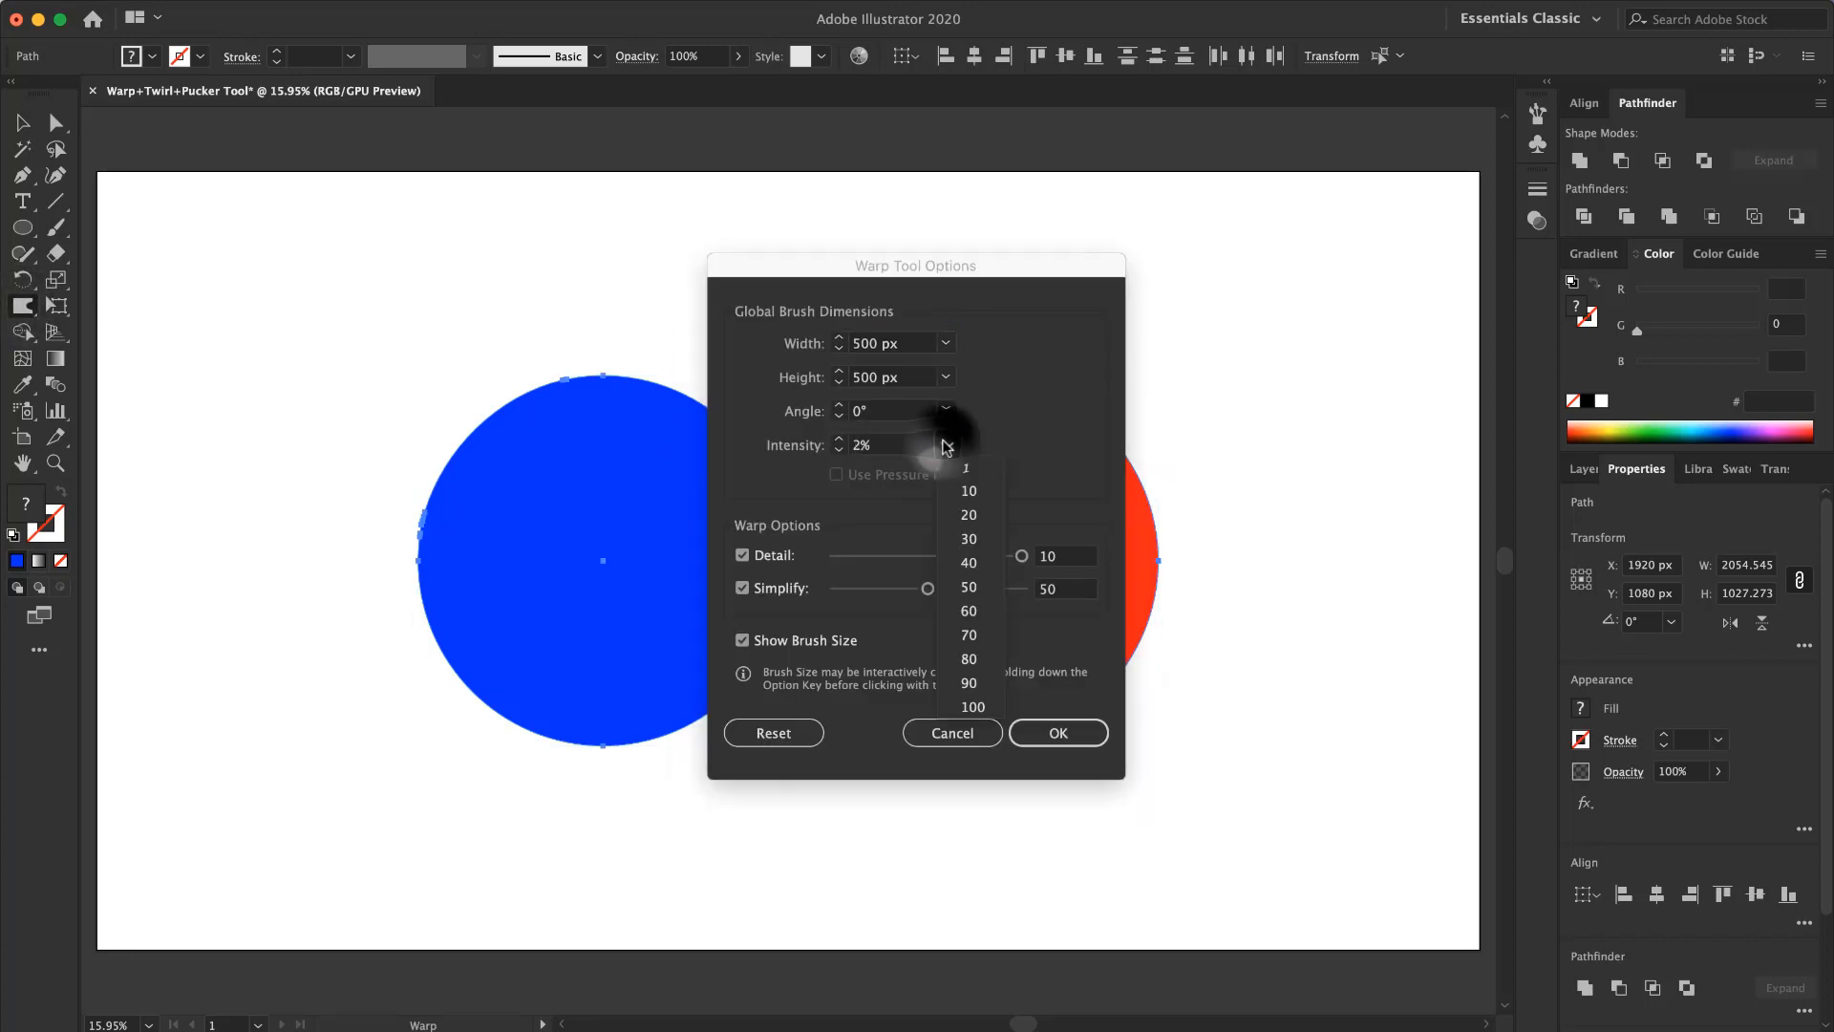
{"action": "left_click", "coordinate": [998, 656]}
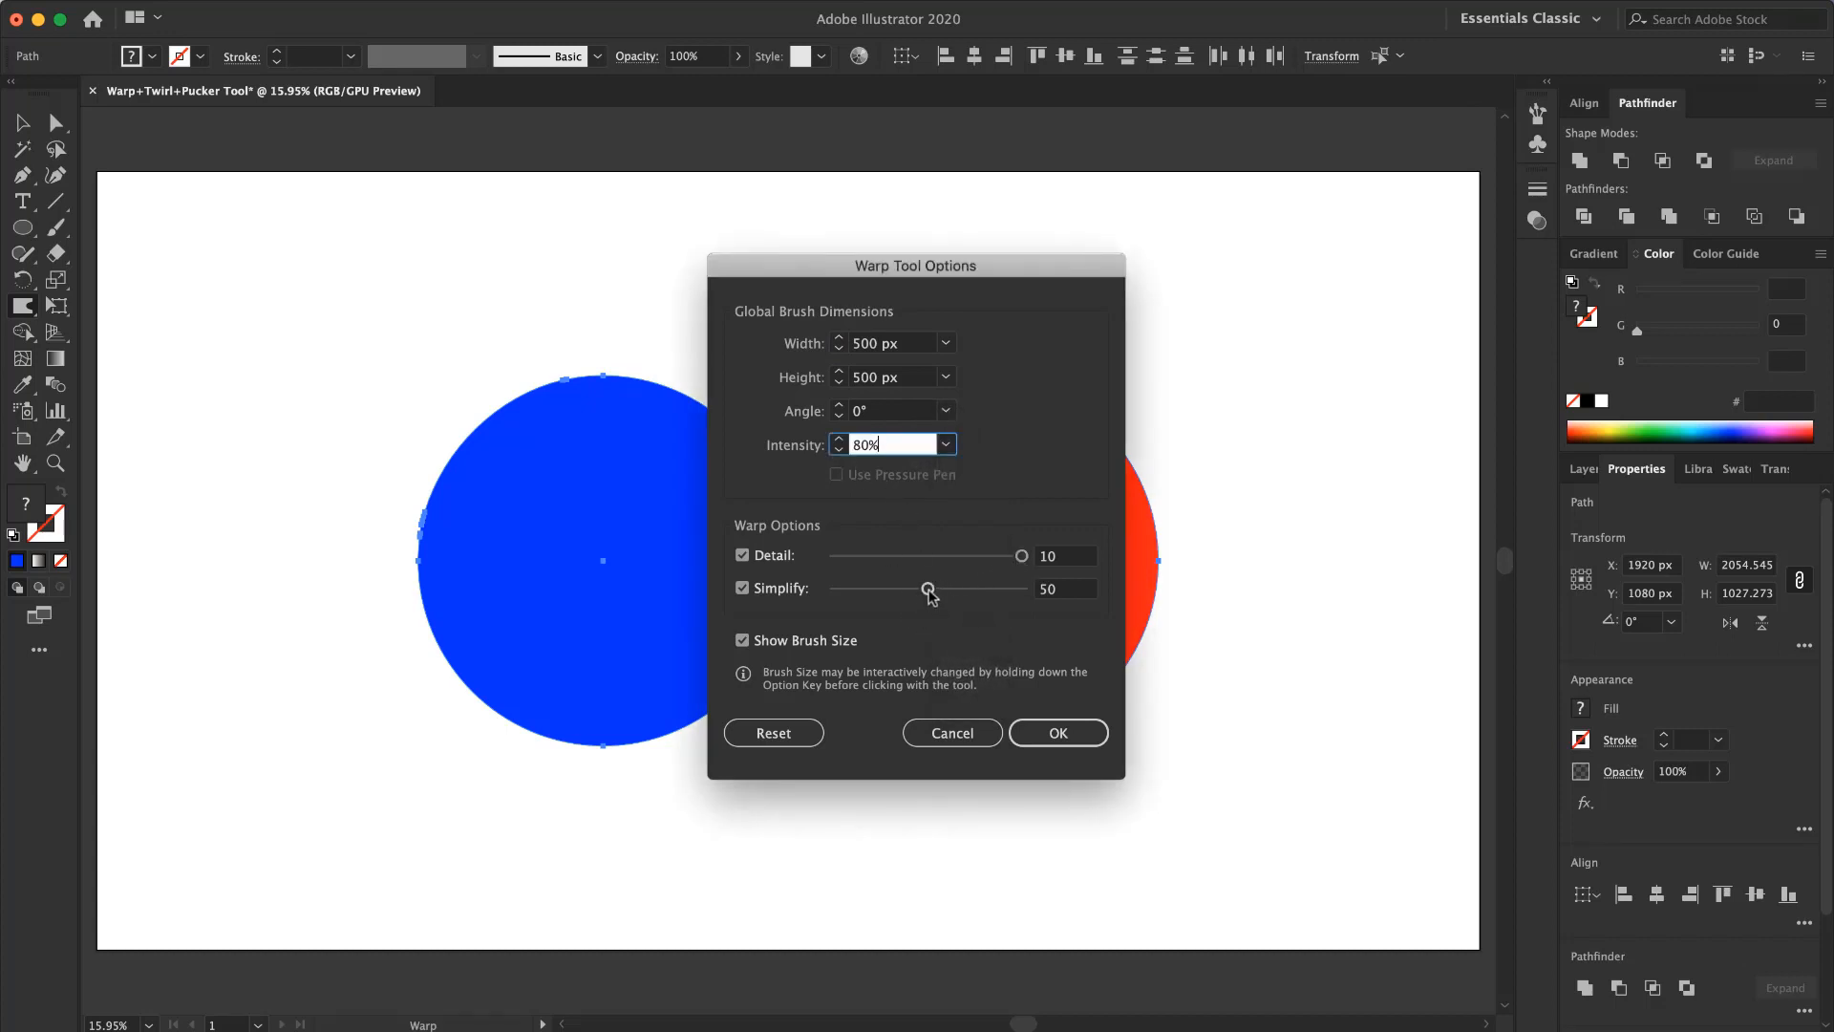
{"action": "left_click_drag", "start_coordinate": [927, 588], "coordinate": [946, 589]}
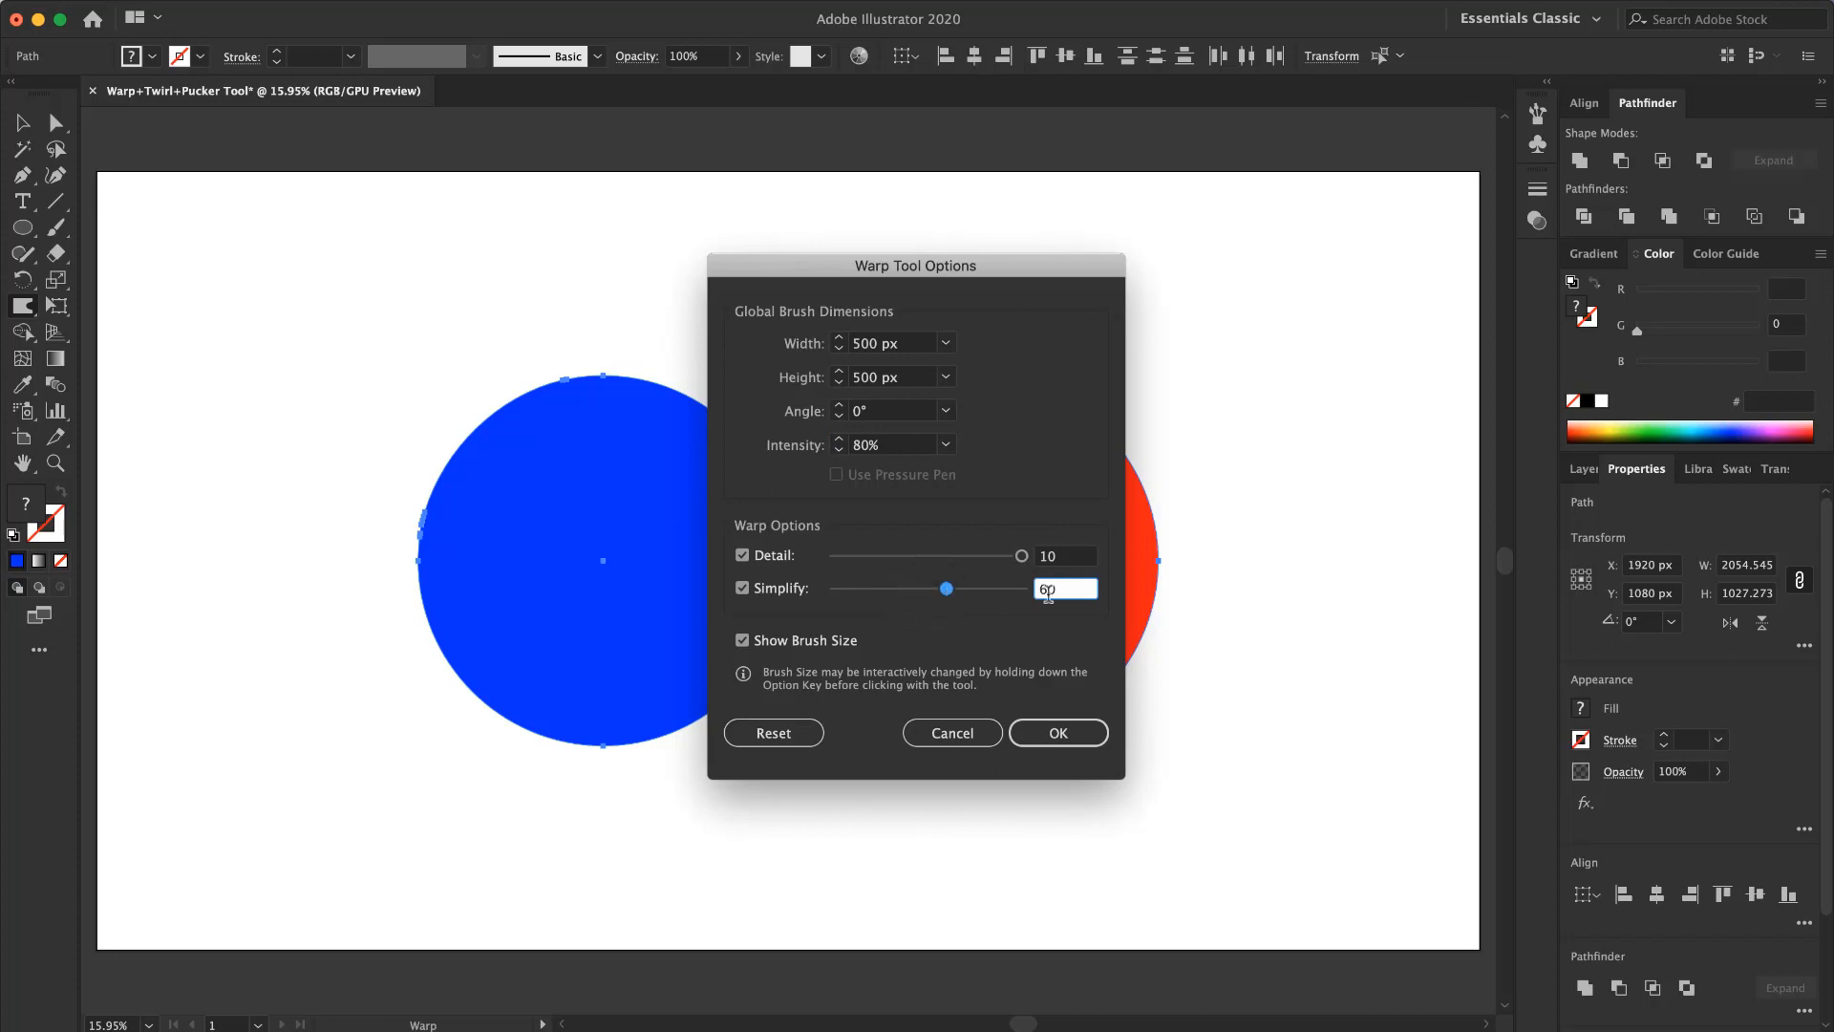
Step: Set the Warp brush's width and height to 250 px and apply the tool options
{"action": "double_click", "coordinate": [878, 345]}
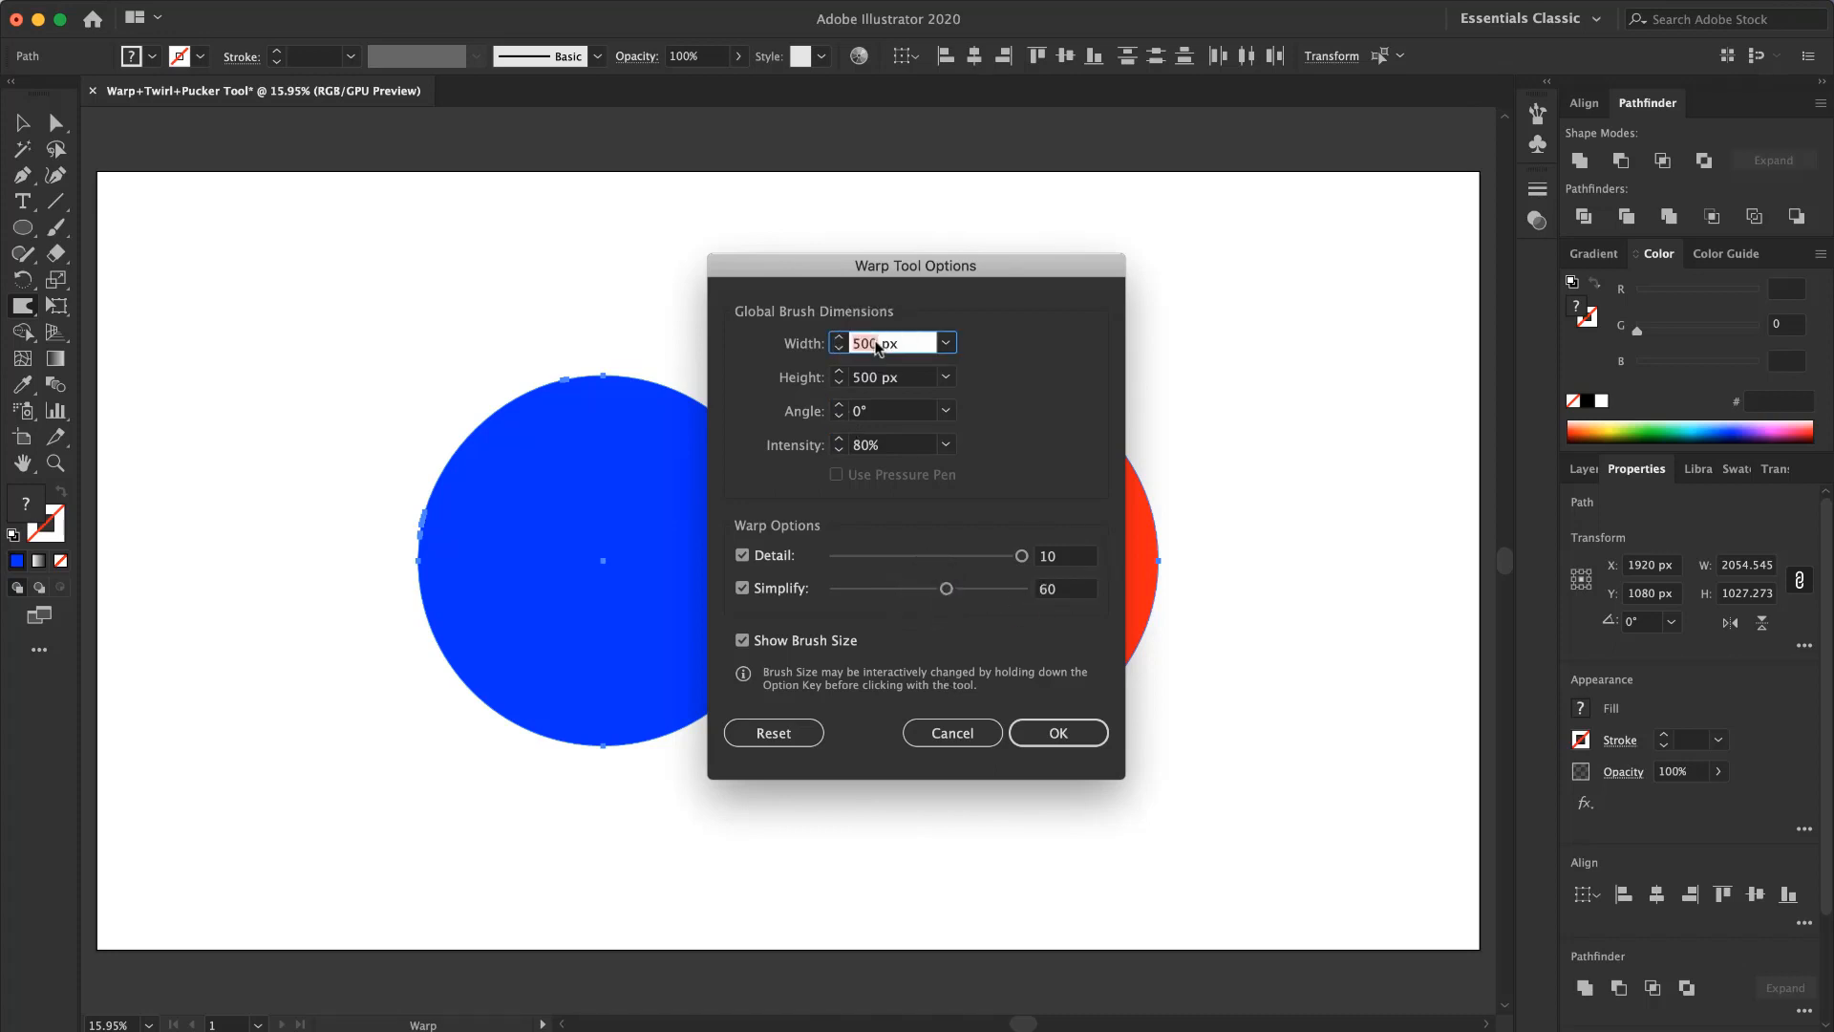
{"action": "type", "text": "250"}
{"action": "key", "text": "Tab"}
{"action": "type", "text": "25"}
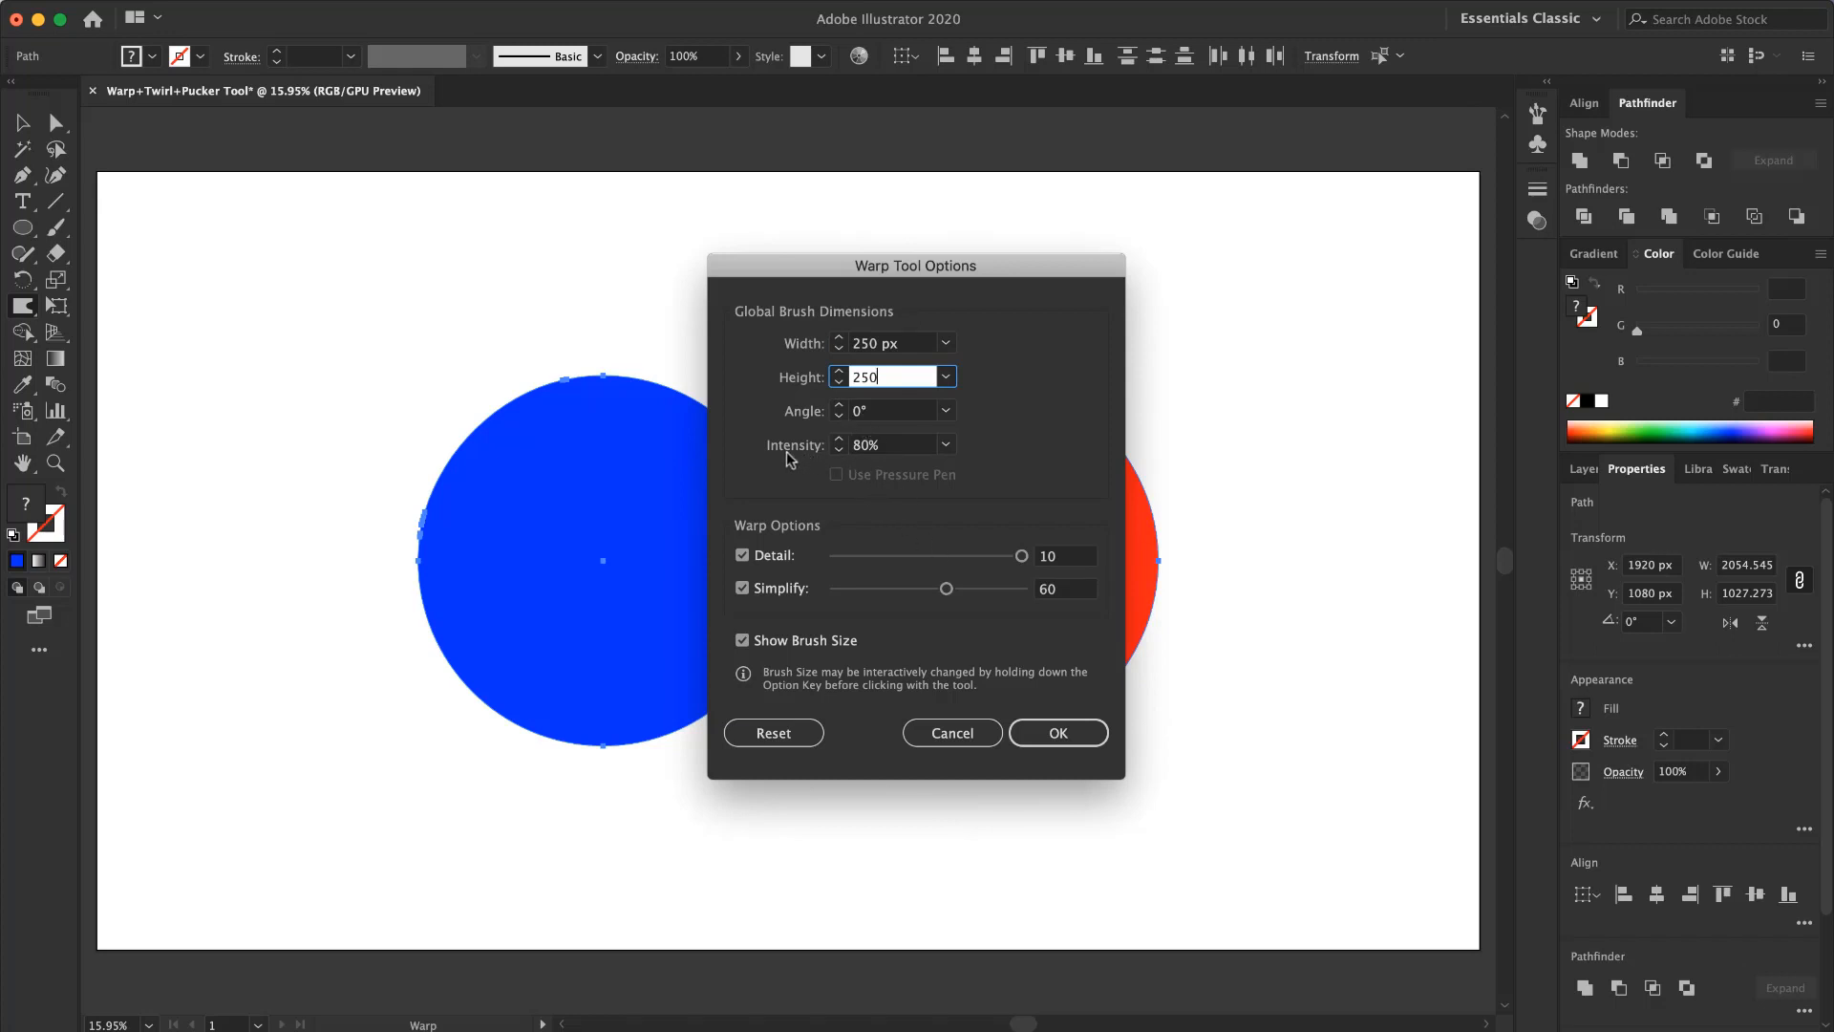
{"action": "left_click", "coordinate": [1054, 733]}
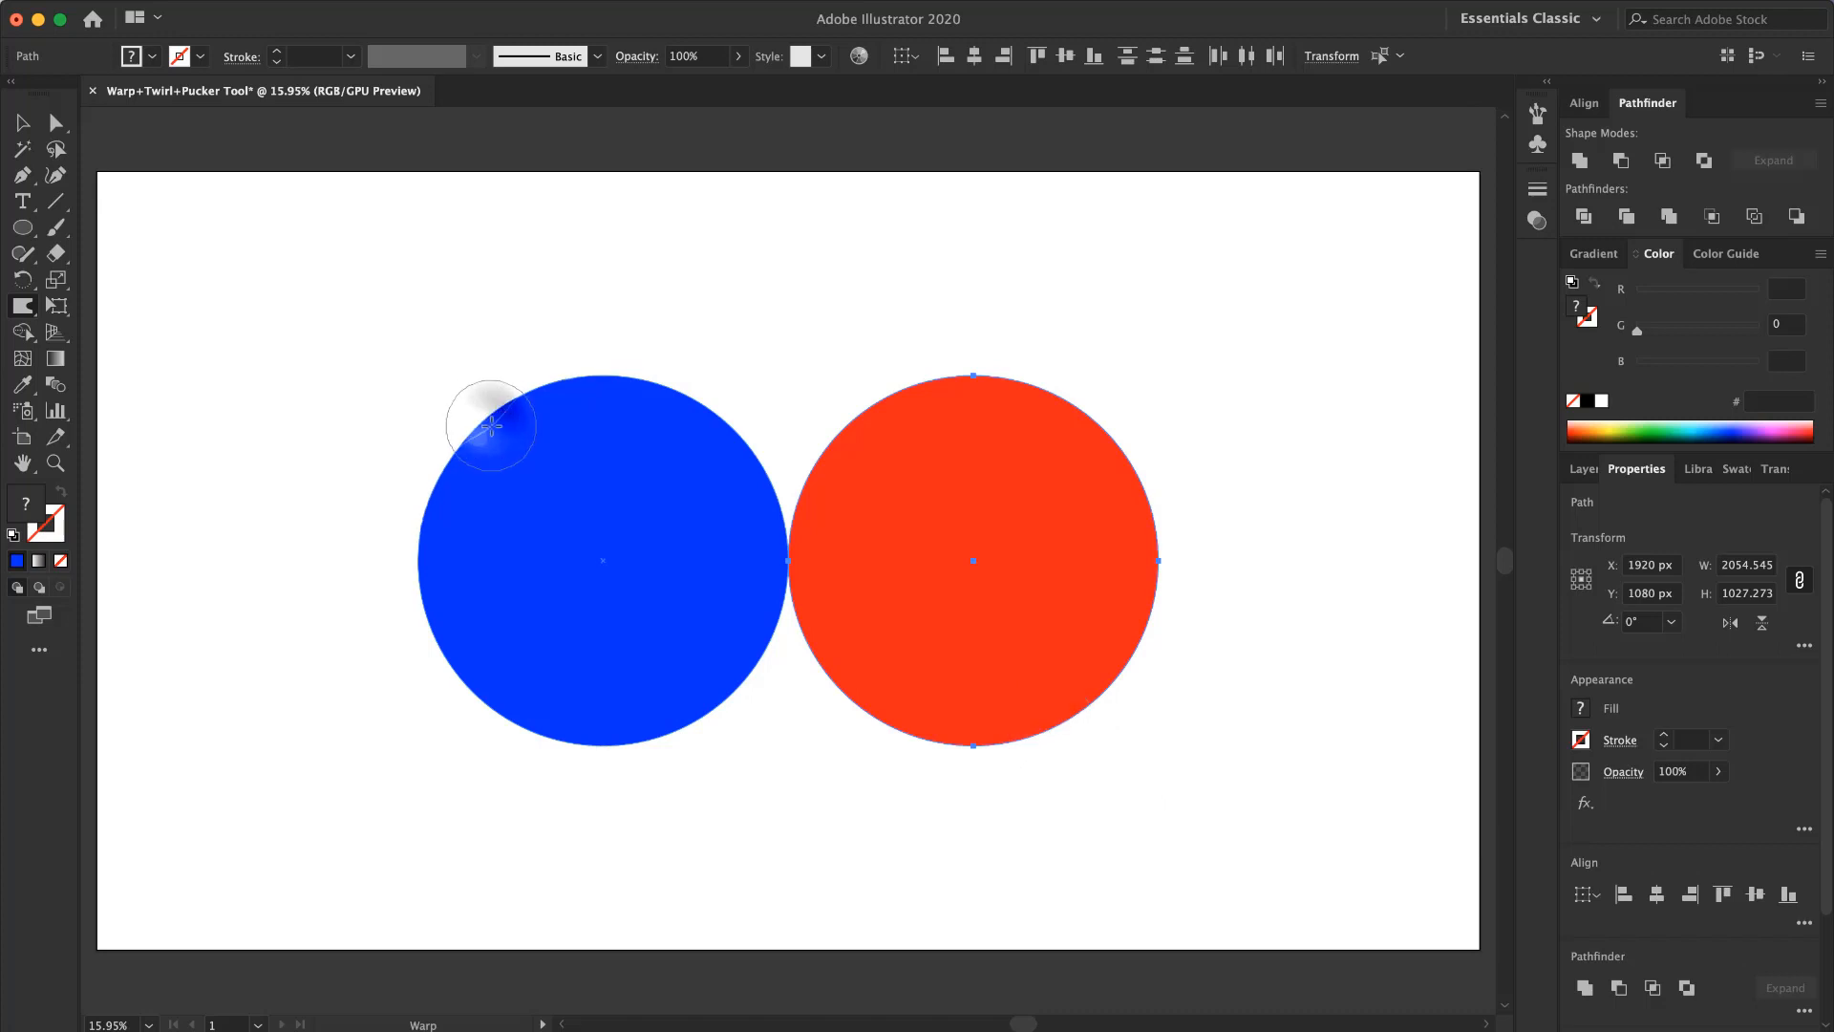
Step: Warp a dent into the blue circle's upper left, push blue into the red circle, and dent the red circle's lower left edge
{"action": "left_click_drag", "start_coordinate": [484, 410], "coordinate": [541, 475]}
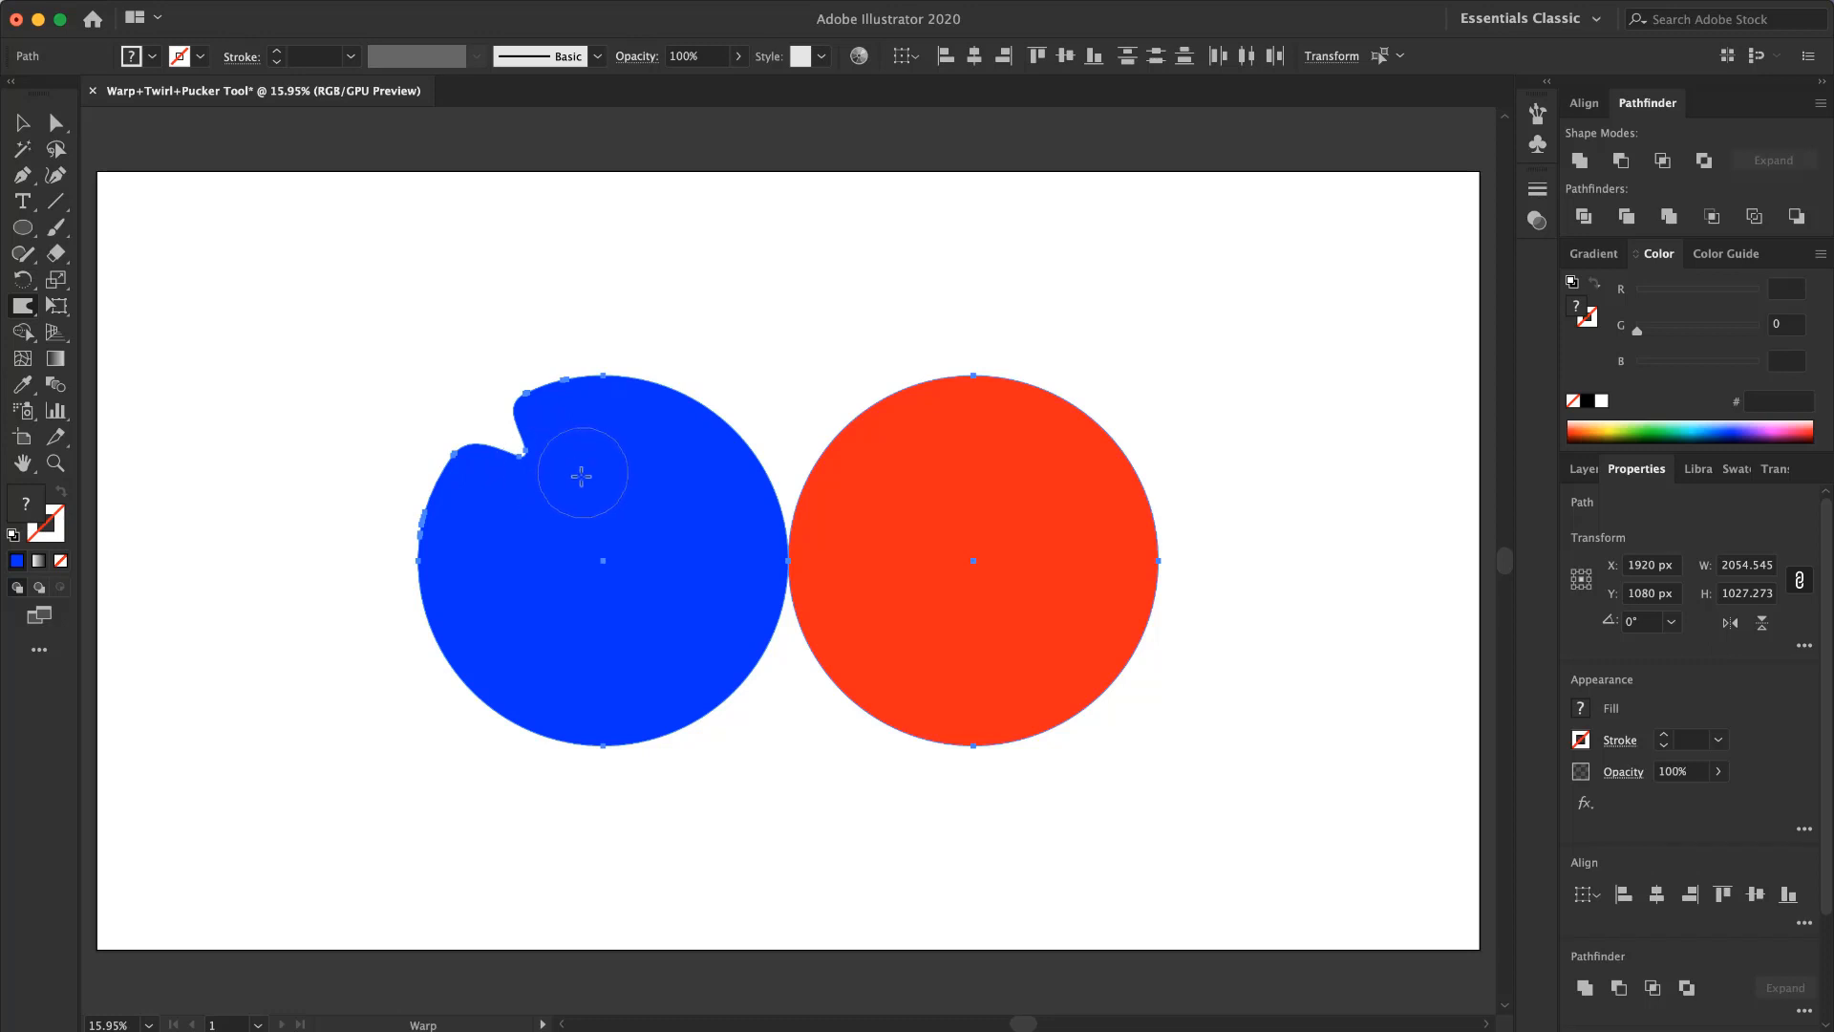
{"action": "mouse_move", "coordinate": [765, 543]}
{"action": "left_mouse_down"}
{"action": "mouse_move", "coordinate": [821, 560]}
{"action": "mouse_move", "coordinate": [965, 560]}
{"action": "left_mouse_up"}
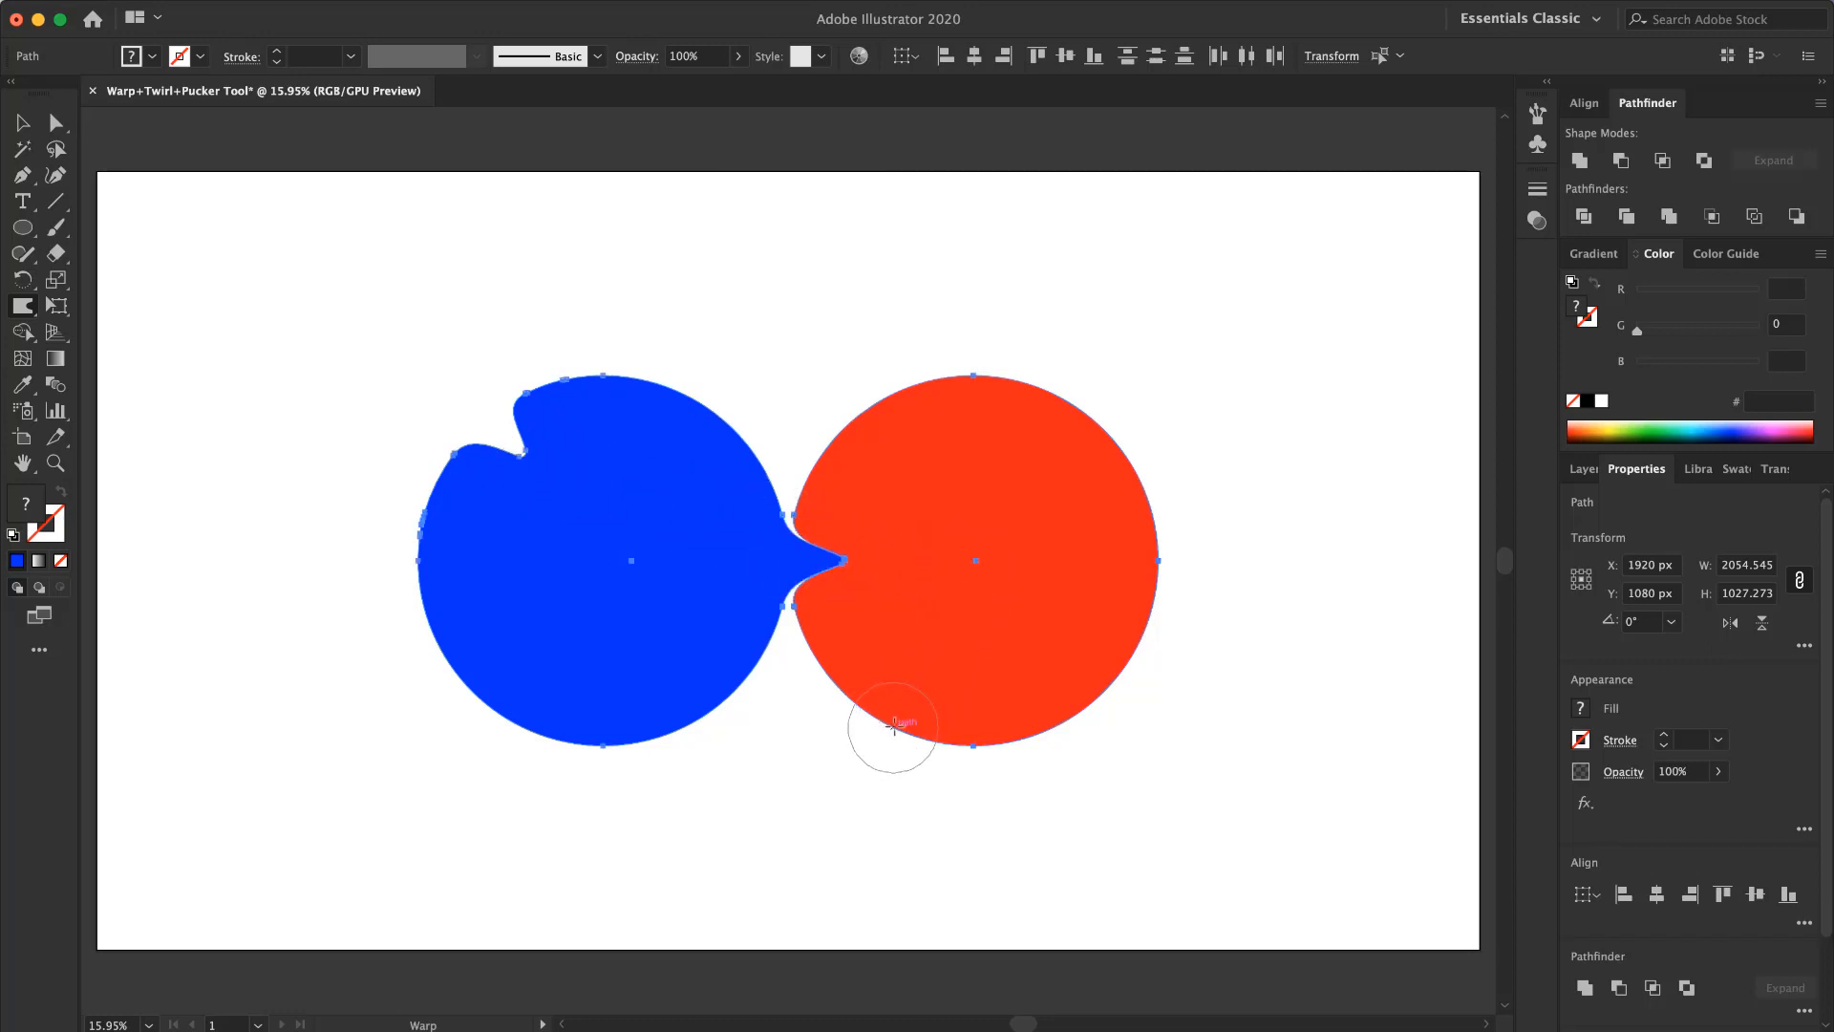
{"action": "mouse_move", "coordinate": [888, 720]}
{"action": "left_mouse_down"}
{"action": "mouse_move", "coordinate": [901, 729]}
{"action": "mouse_move", "coordinate": [936, 639]}
{"action": "left_mouse_up"}
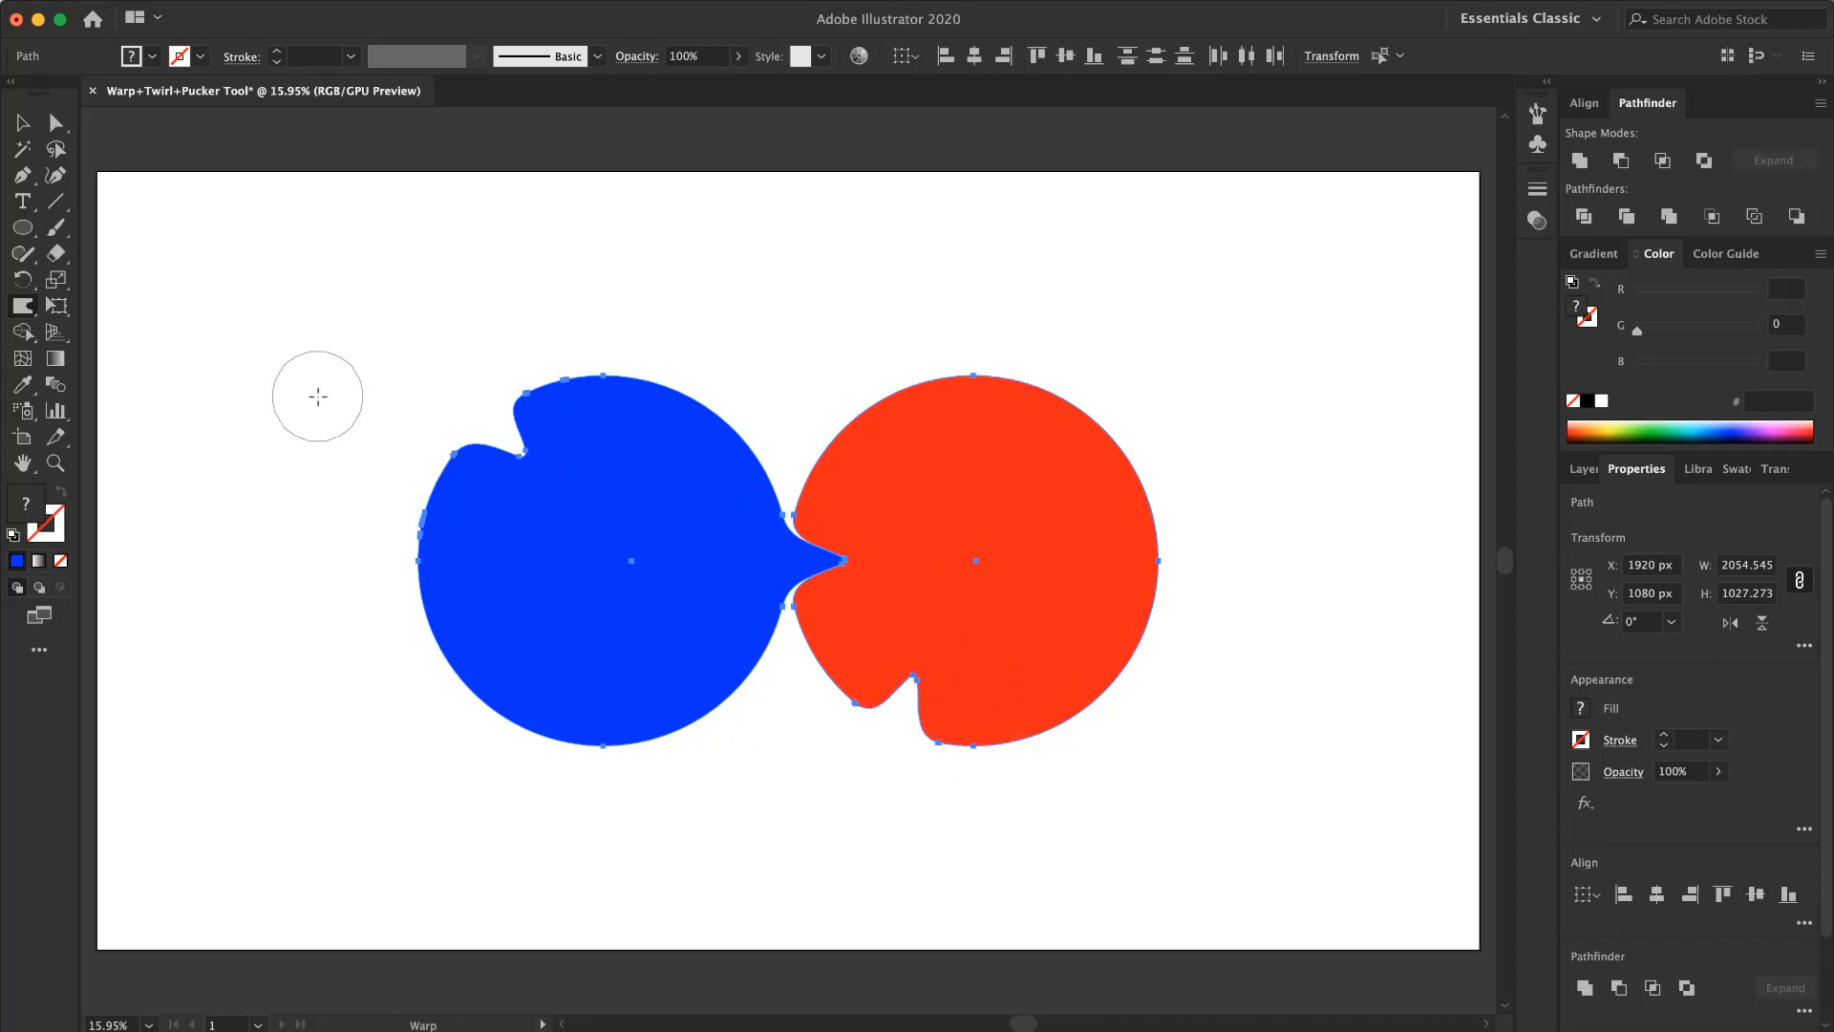
Step: Set the Warp tool's intensity to 100% and its brush width and height to 1000 px
{"action": "double_click", "coordinate": [22, 306]}
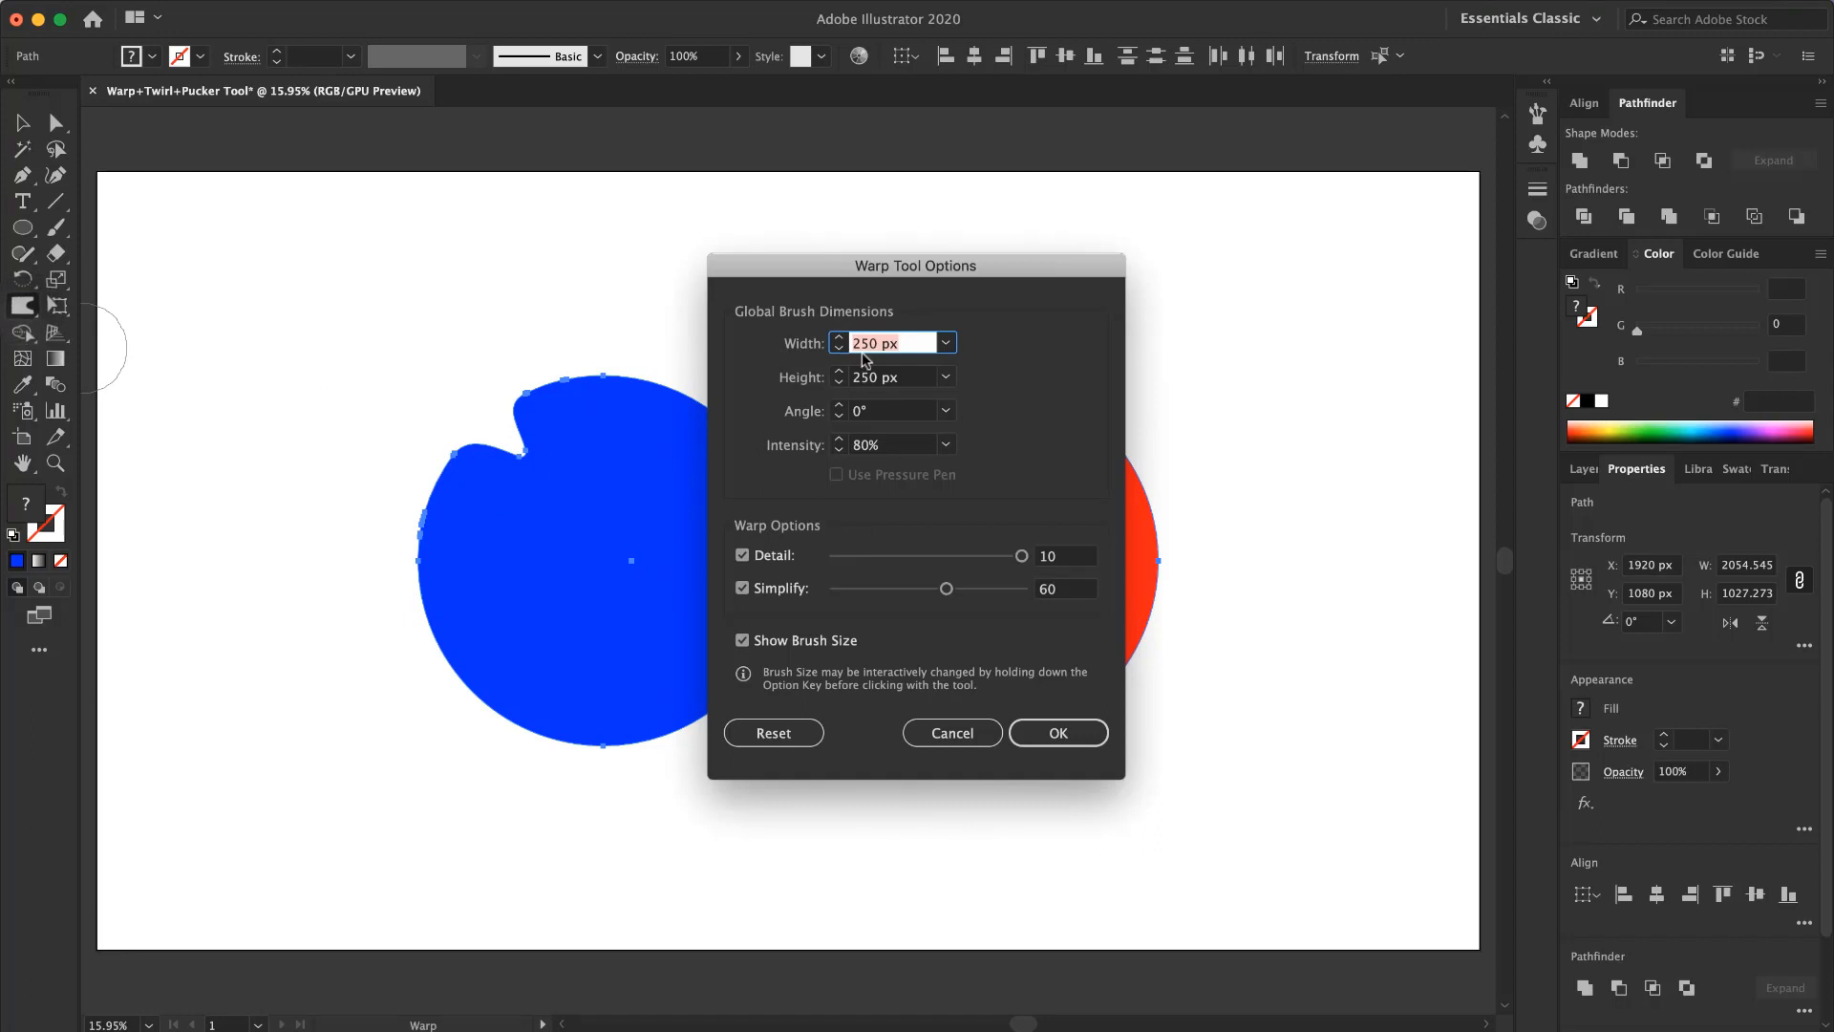
{"action": "left_click", "coordinate": [838, 439]}
{"action": "left_click", "coordinate": [838, 439]}
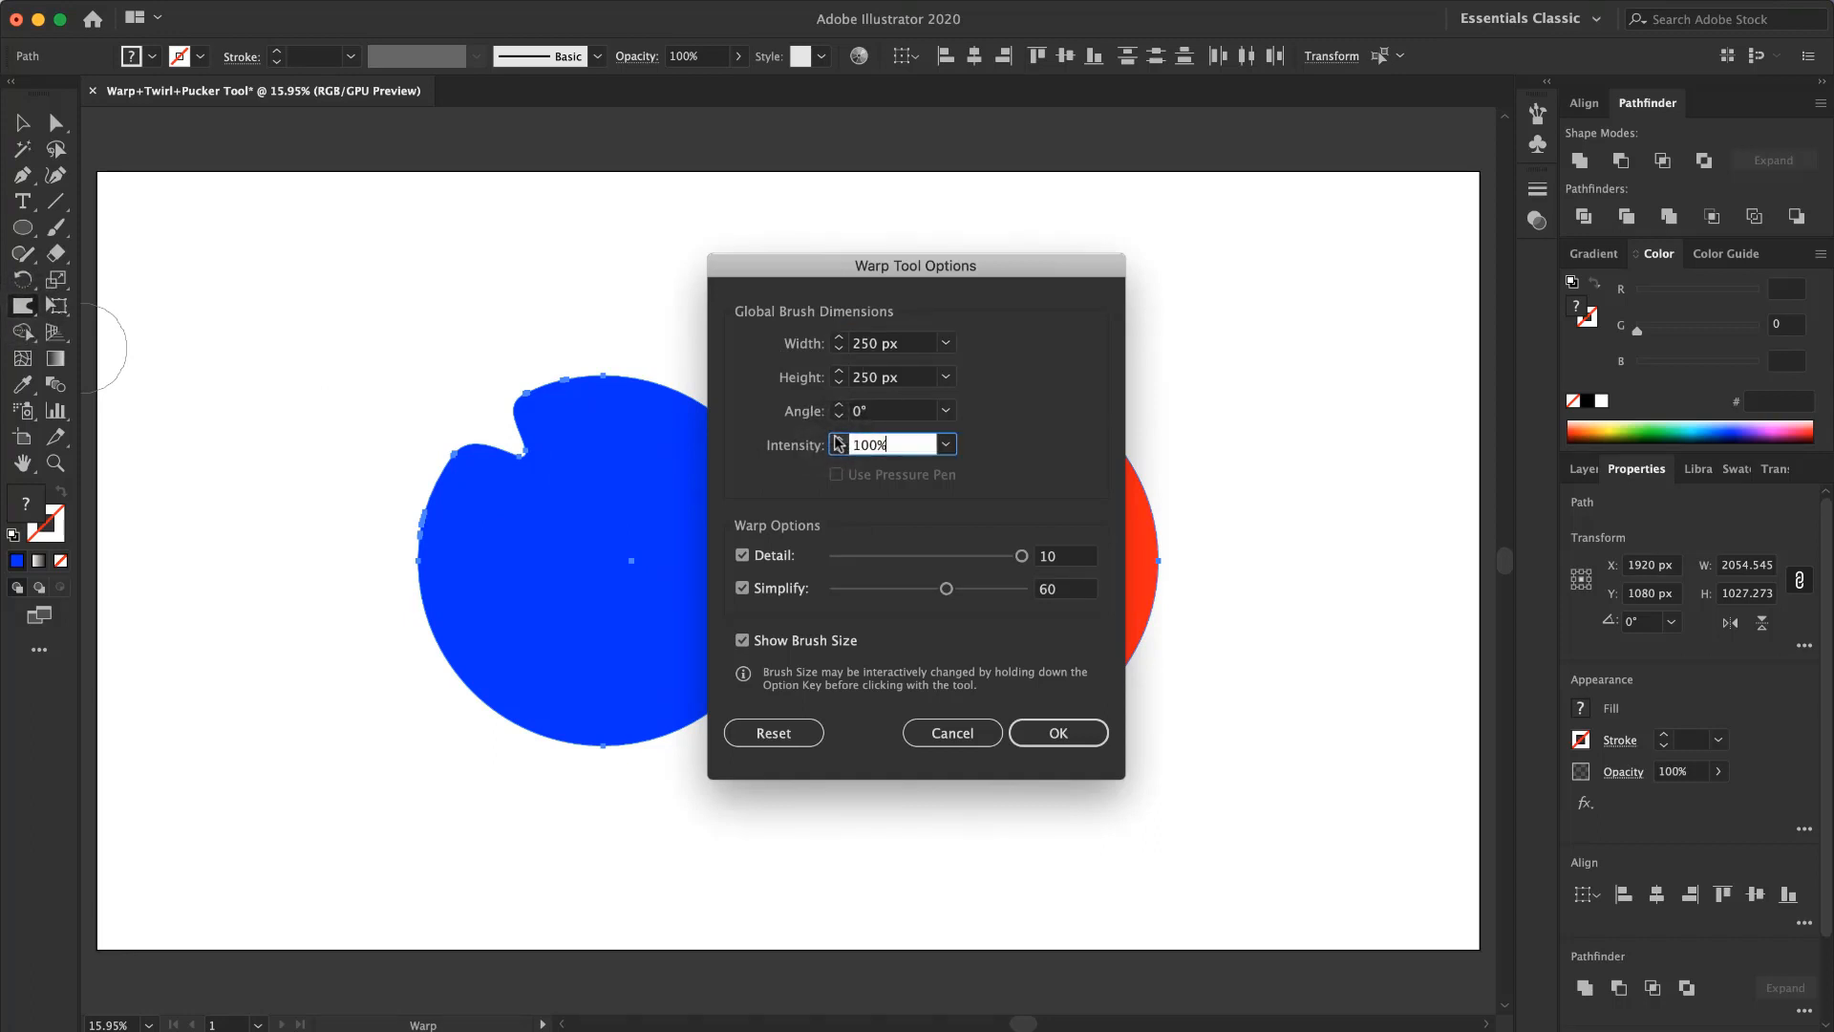
{"action": "left_click", "coordinate": [793, 346]}
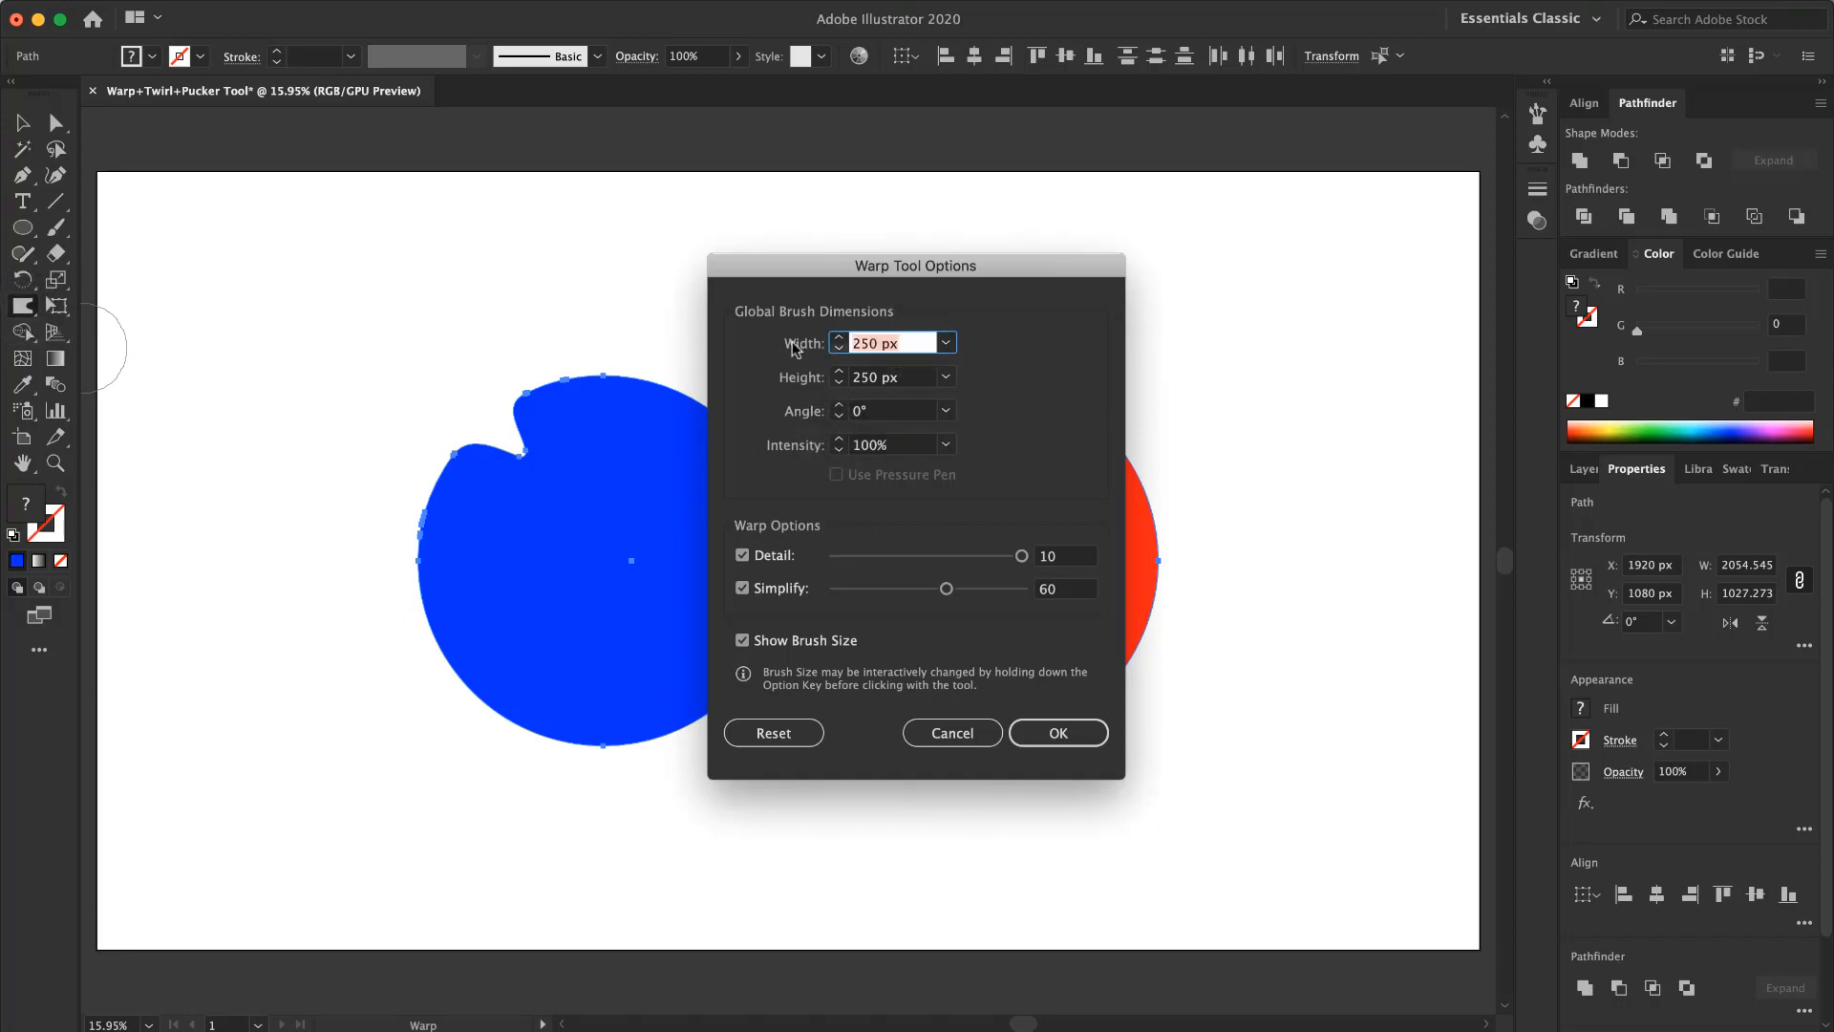
{"action": "type", "text": "1000"}
{"action": "key", "text": "Tab"}
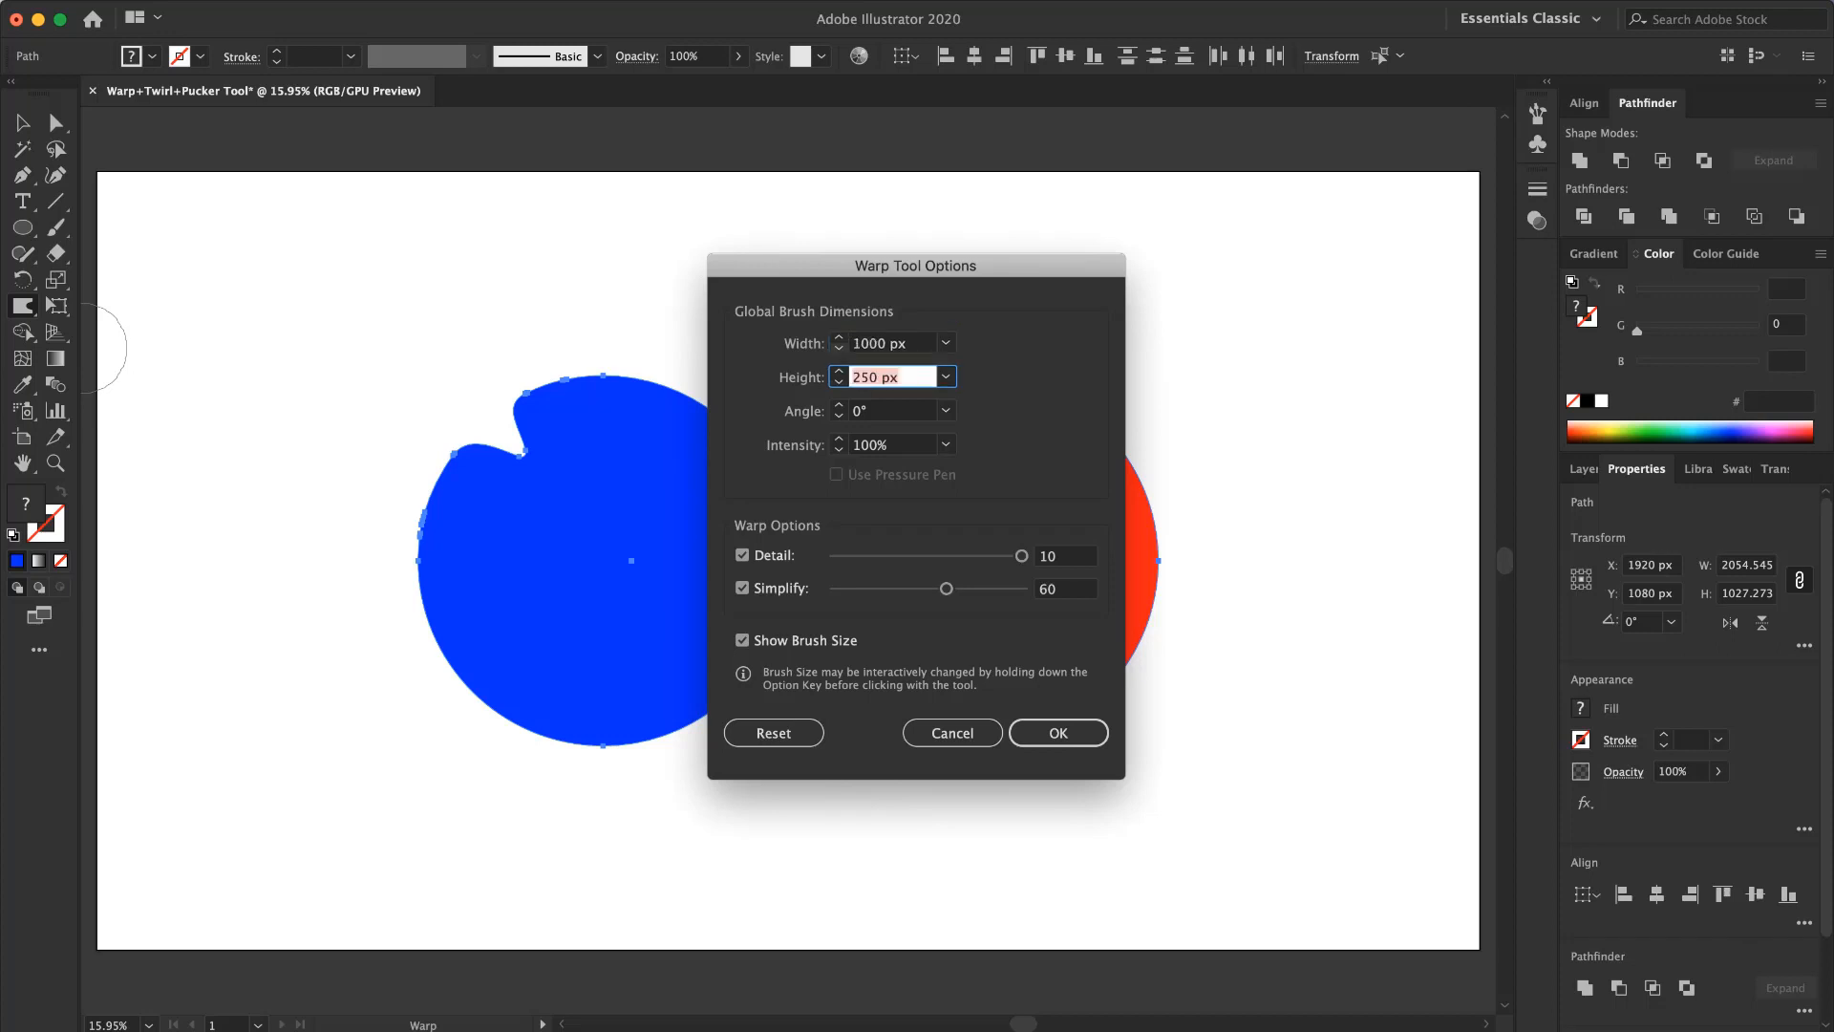
{"action": "type", "text": "1000"}
{"action": "key", "text": "Return"}
Step: Warp both circles into flowing swirls with the large brush and move the artwork toward the artboard's left side
{"action": "mouse_move", "coordinate": [401, 497]}
{"action": "left_mouse_down"}
{"action": "mouse_move", "coordinate": [852, 590]}
{"action": "mouse_move", "coordinate": [1061, 495]}
{"action": "mouse_move", "coordinate": [1210, 464]}
{"action": "mouse_move", "coordinate": [986, 674]}
{"action": "mouse_move", "coordinate": [867, 638]}
{"action": "mouse_move", "coordinate": [746, 548]}
{"action": "mouse_move", "coordinate": [717, 466]}
{"action": "mouse_move", "coordinate": [735, 365]}
{"action": "mouse_move", "coordinate": [811, 307]}
{"action": "mouse_move", "coordinate": [969, 292]}
{"action": "mouse_move", "coordinate": [1090, 334]}
{"action": "mouse_move", "coordinate": [1220, 510]}
{"action": "mouse_move", "coordinate": [1248, 456]}
{"action": "left_mouse_up"}
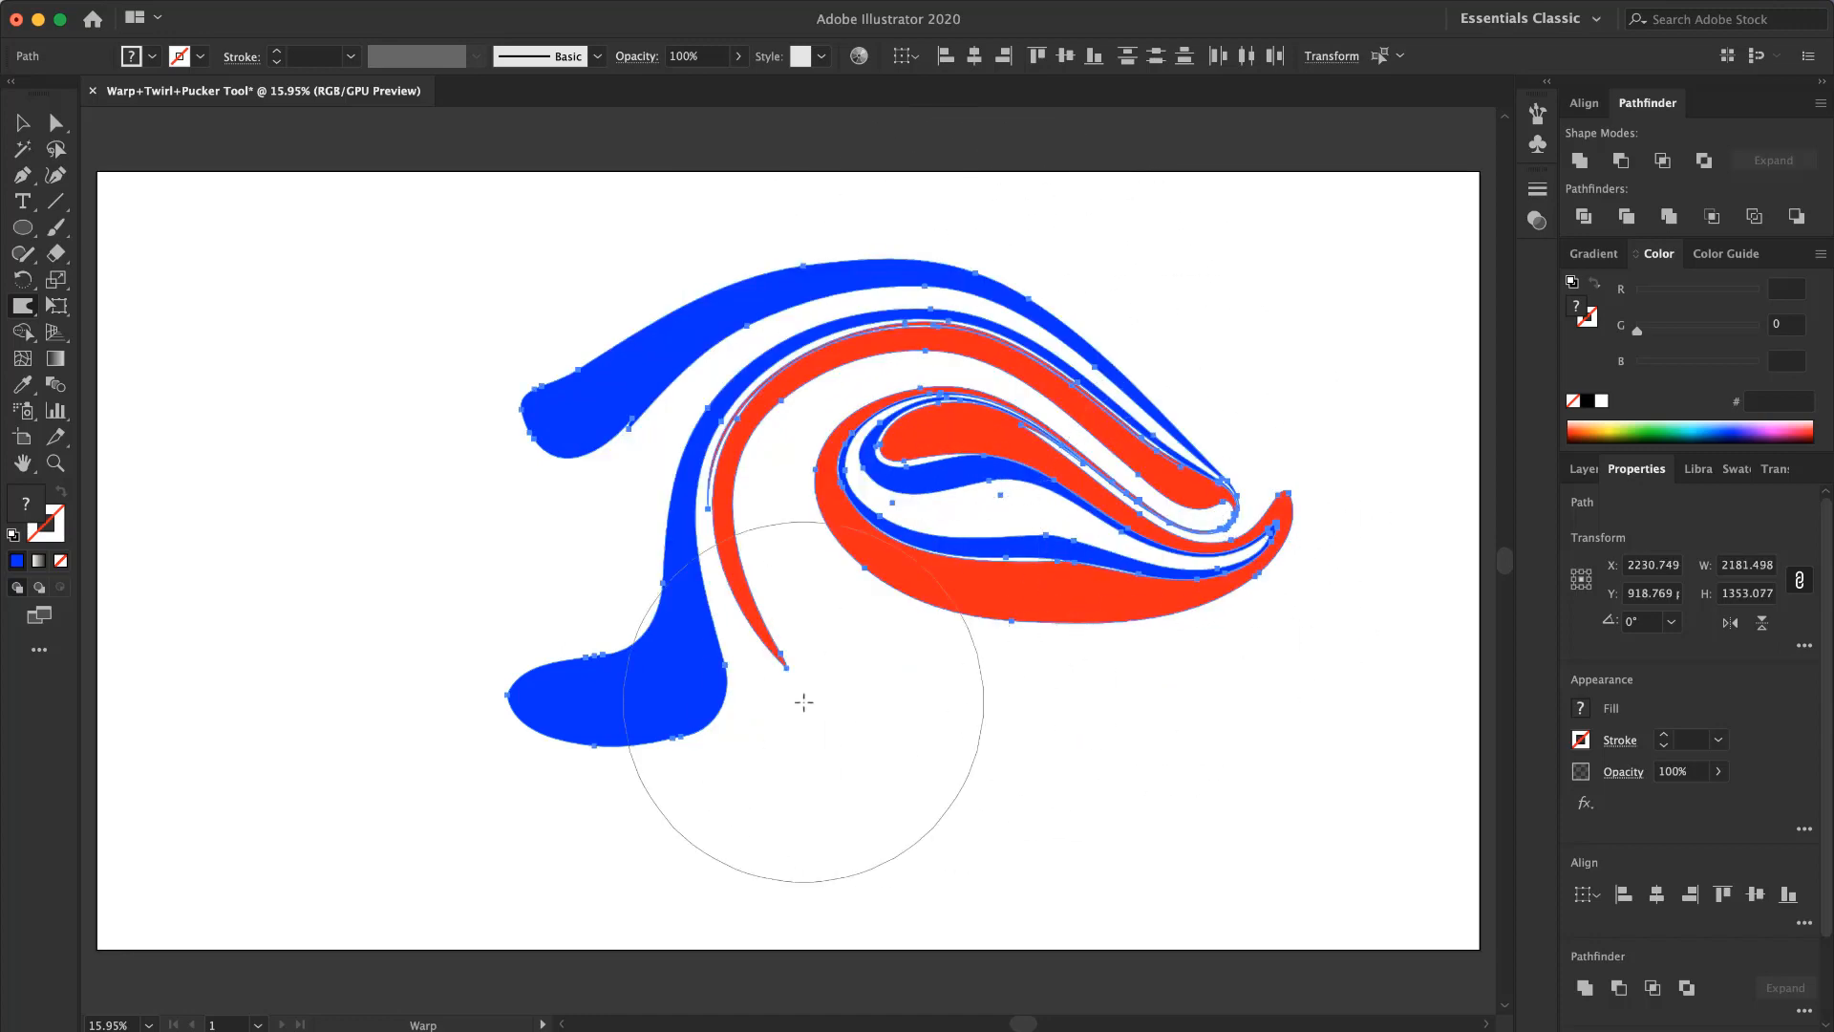
{"action": "key", "text": "v"}
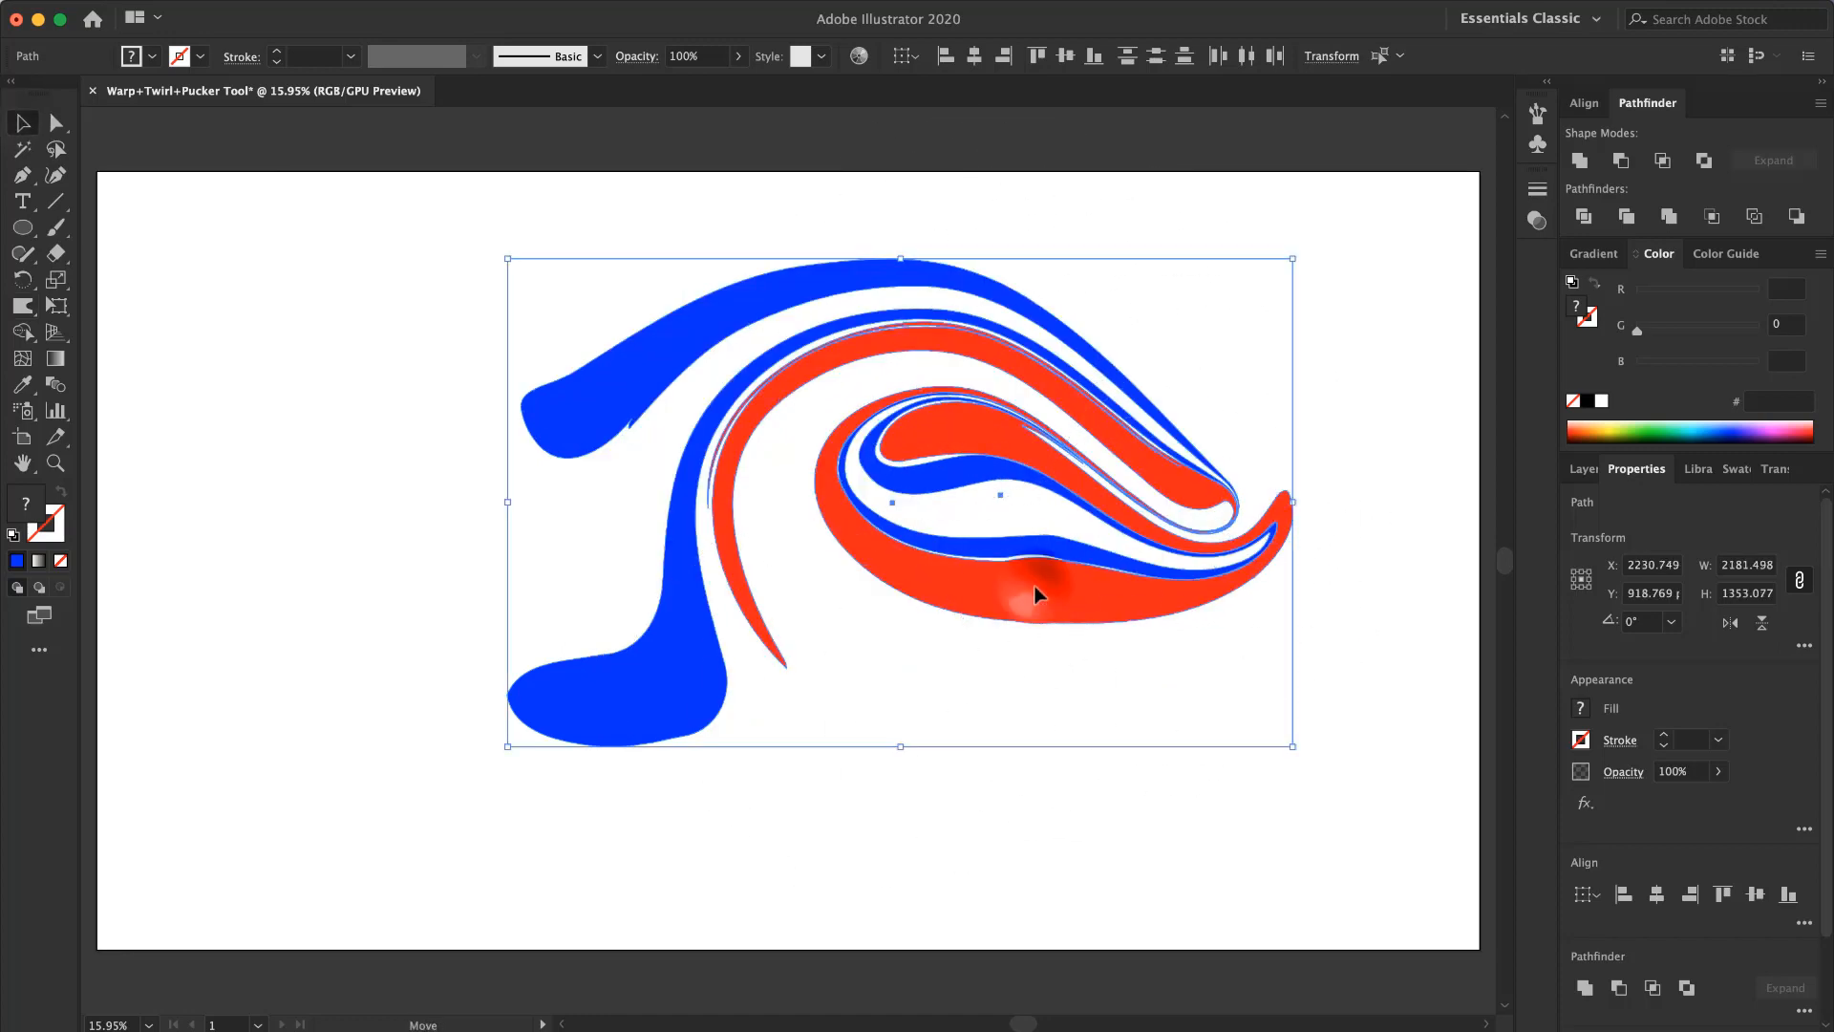
{"action": "left_click_drag", "start_coordinate": [1031, 586], "coordinate": [749, 643]}
{"action": "left_click", "coordinate": [1213, 712]}
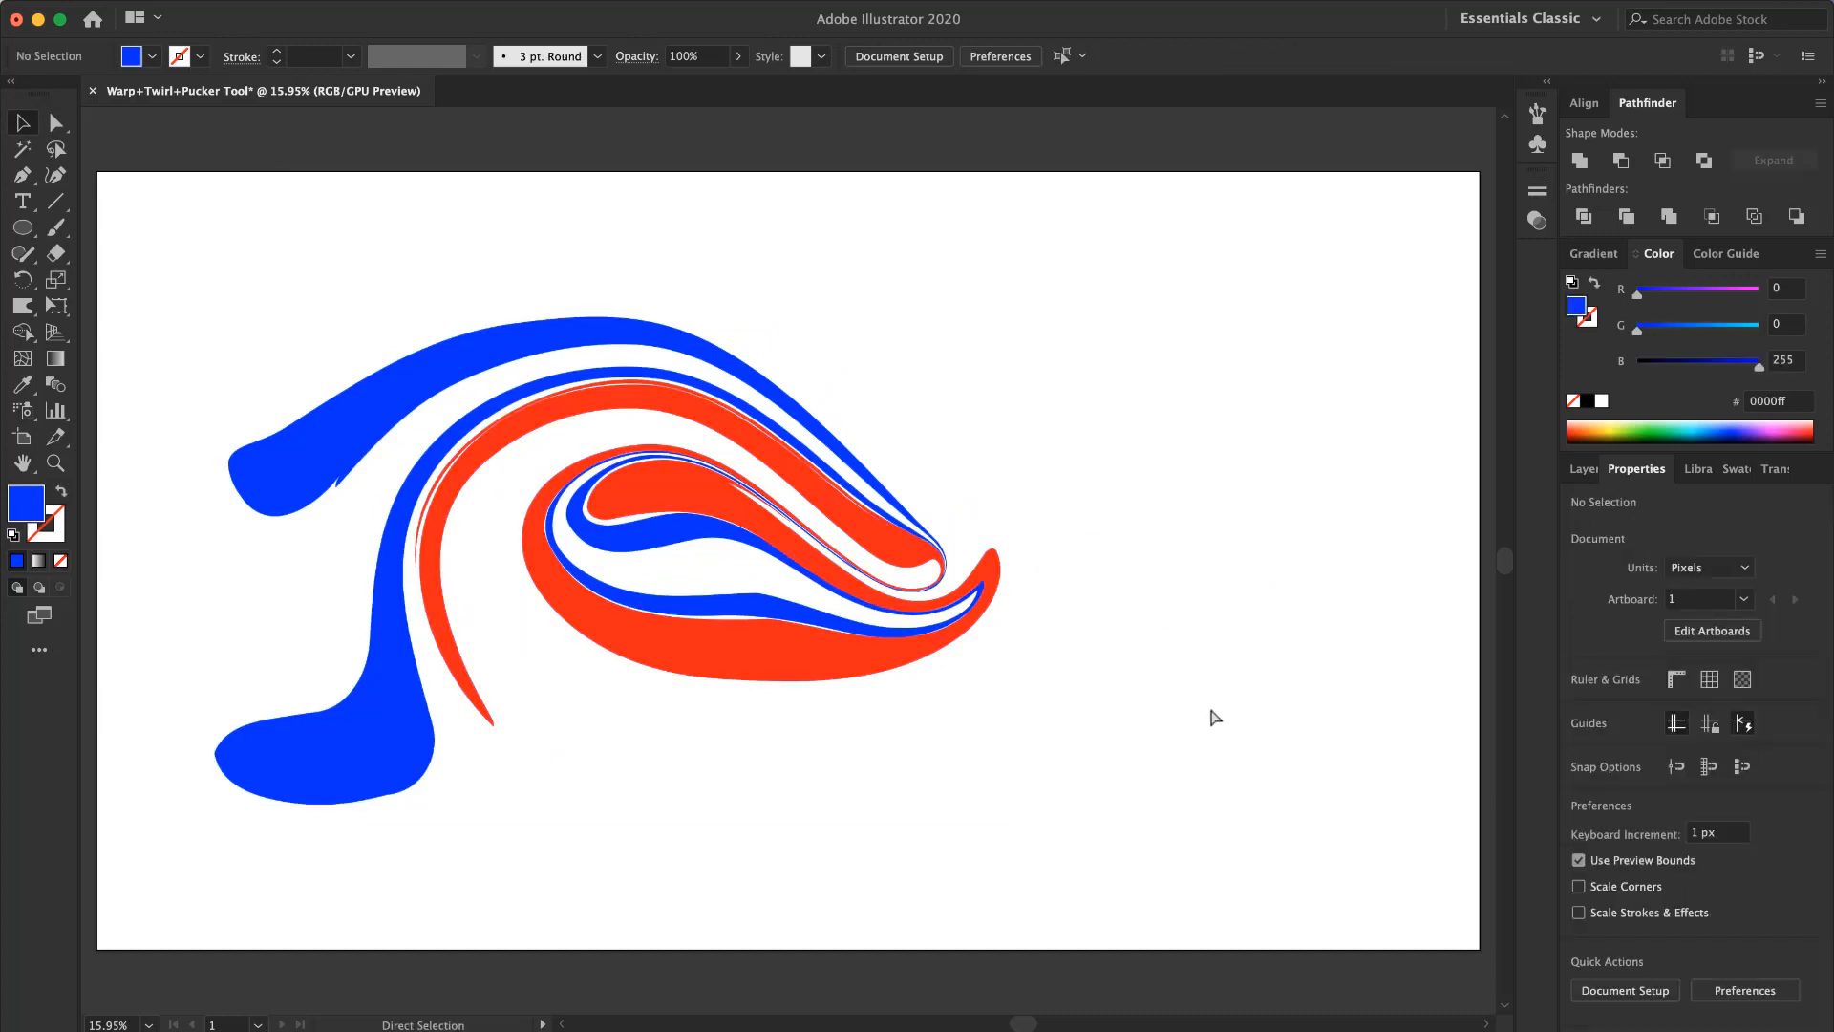
Step: Undo the move and all warp strokes back to the two plain circles
{"action": "key", "text": "ctrl+z"}
{"action": "key", "text": "ctrl+z"}
{"action": "key", "text": "ctrl+z"}
{"action": "key", "text": "ctrl+z"}
{"action": "key", "text": "ctrl+z"}
{"action": "key", "text": "ctrl+z"}
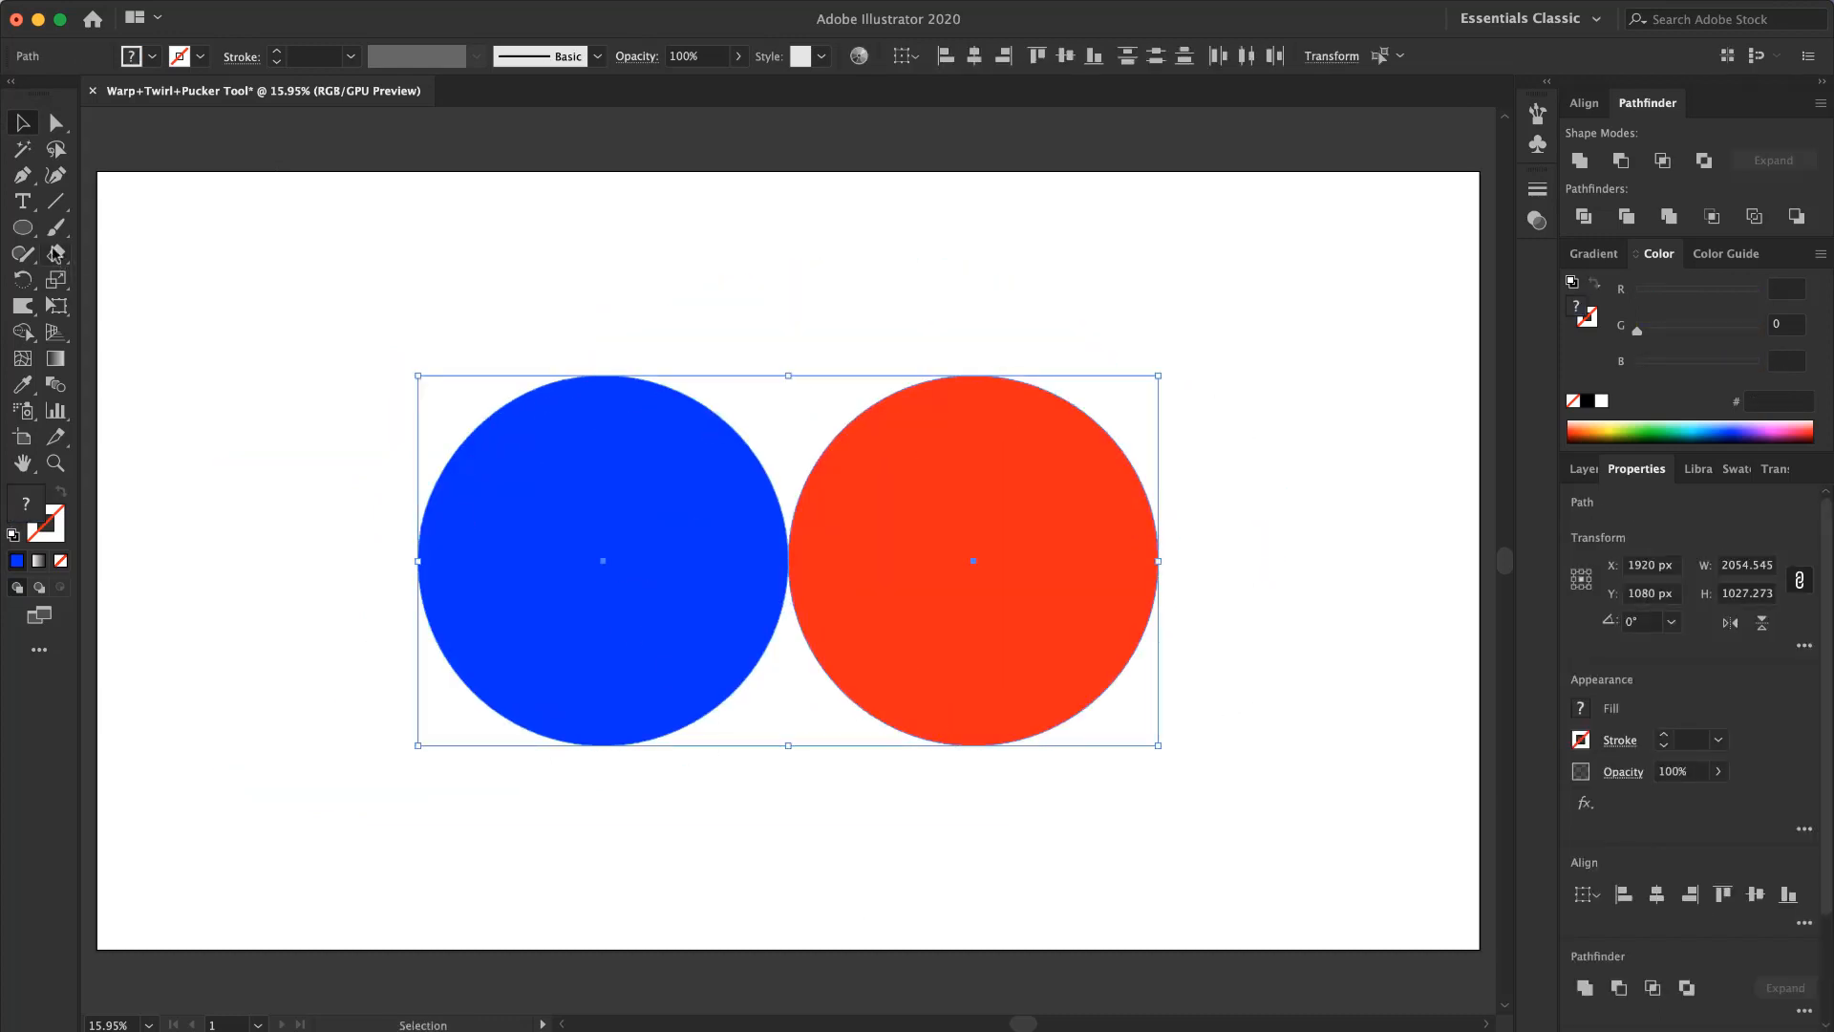
Step: Switch to the Twirl tool with both circles selected and set its brush width and height to 200 px
{"action": "left_click", "coordinate": [242, 338]}
{"action": "key", "text": "ctrl+z"}
{"action": "left_click", "coordinate": [23, 306]}
{"action": "mouse_move", "coordinate": [23, 316]}
{"action": "left_mouse_down"}
{"action": "mouse_move", "coordinate": [86, 361]}
{"action": "mouse_move", "coordinate": [122, 360]}
{"action": "left_mouse_up"}
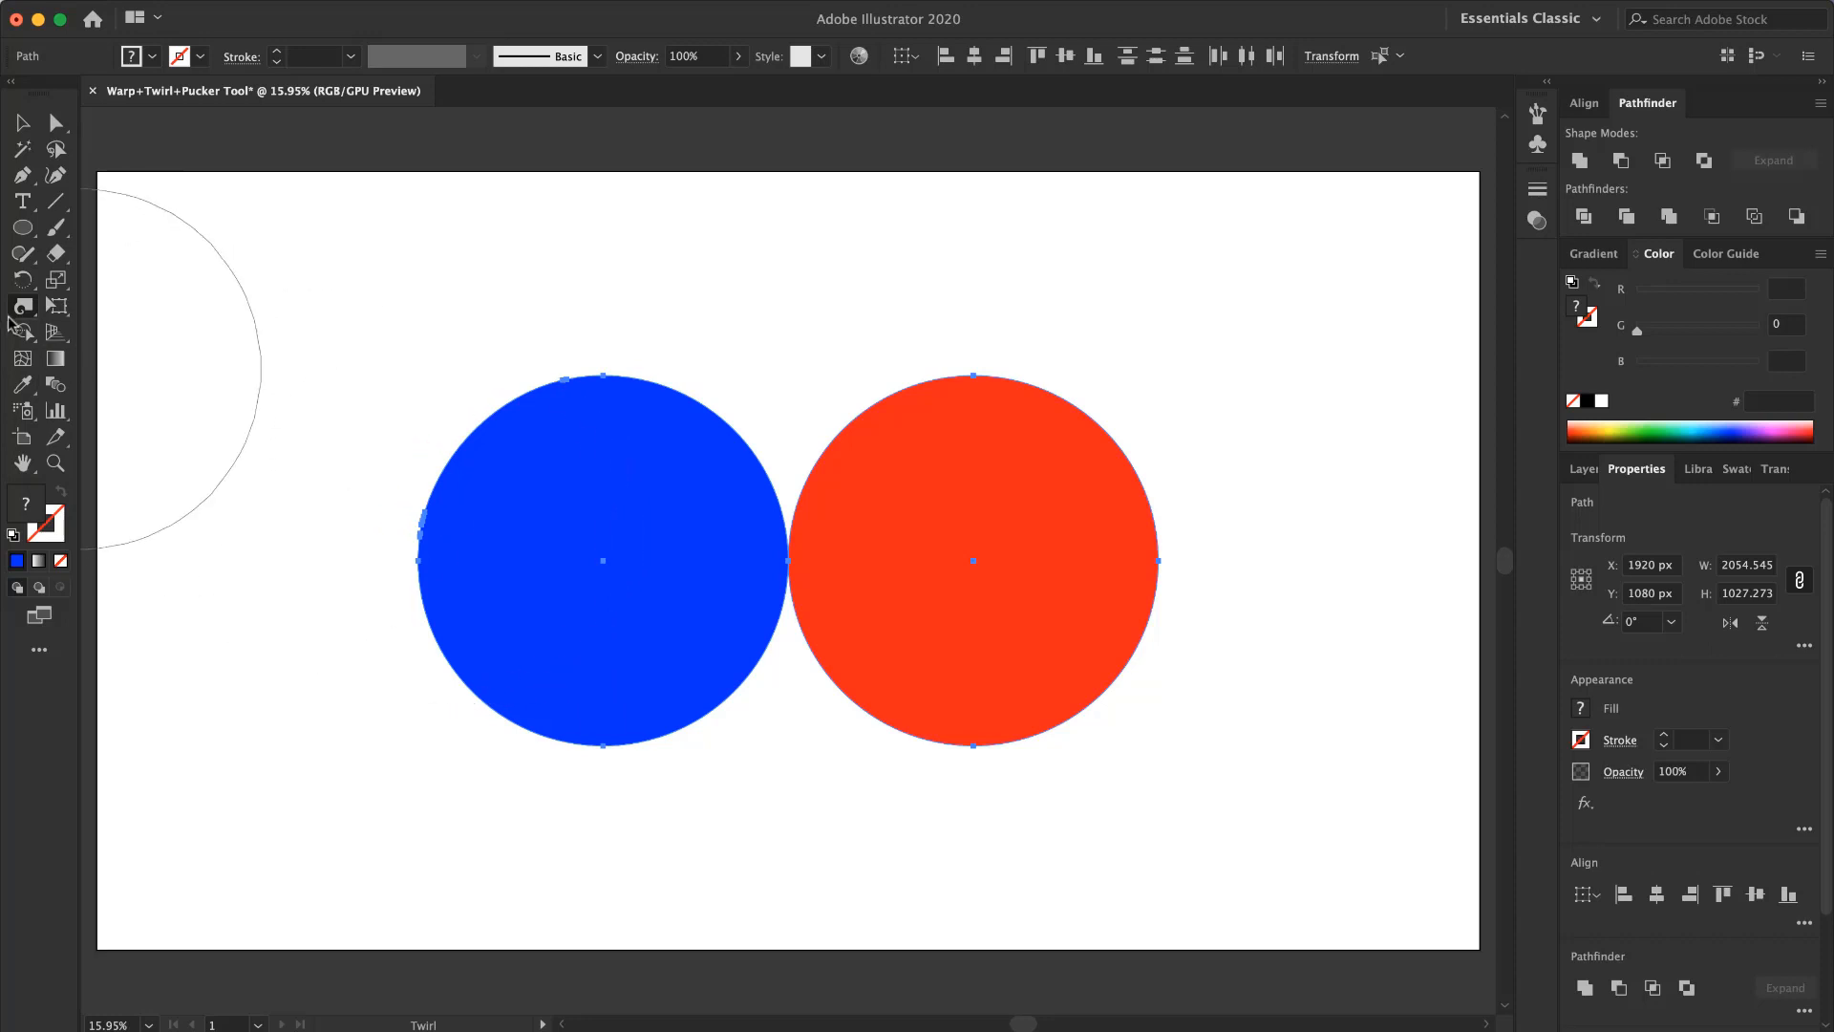
{"action": "double_click", "coordinate": [21, 307]}
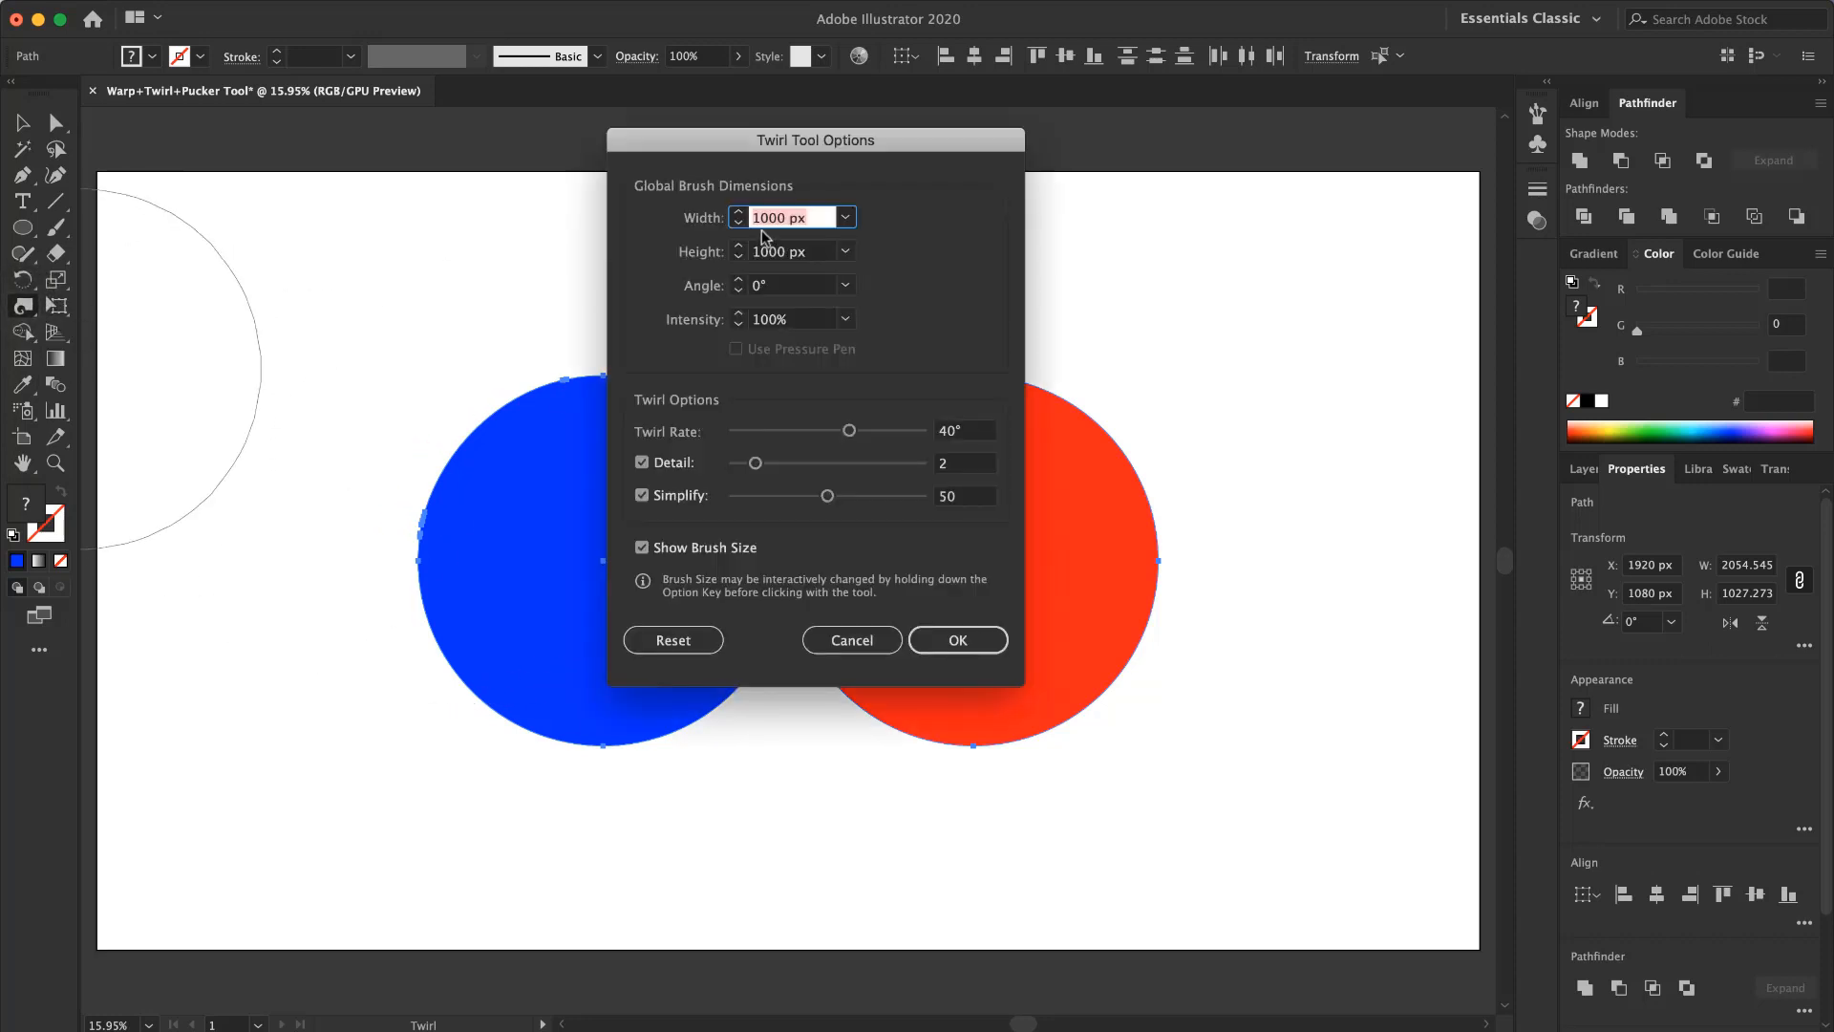
{"action": "type", "text": "200"}
{"action": "key", "text": "Tab"}
{"action": "type", "text": "2"}
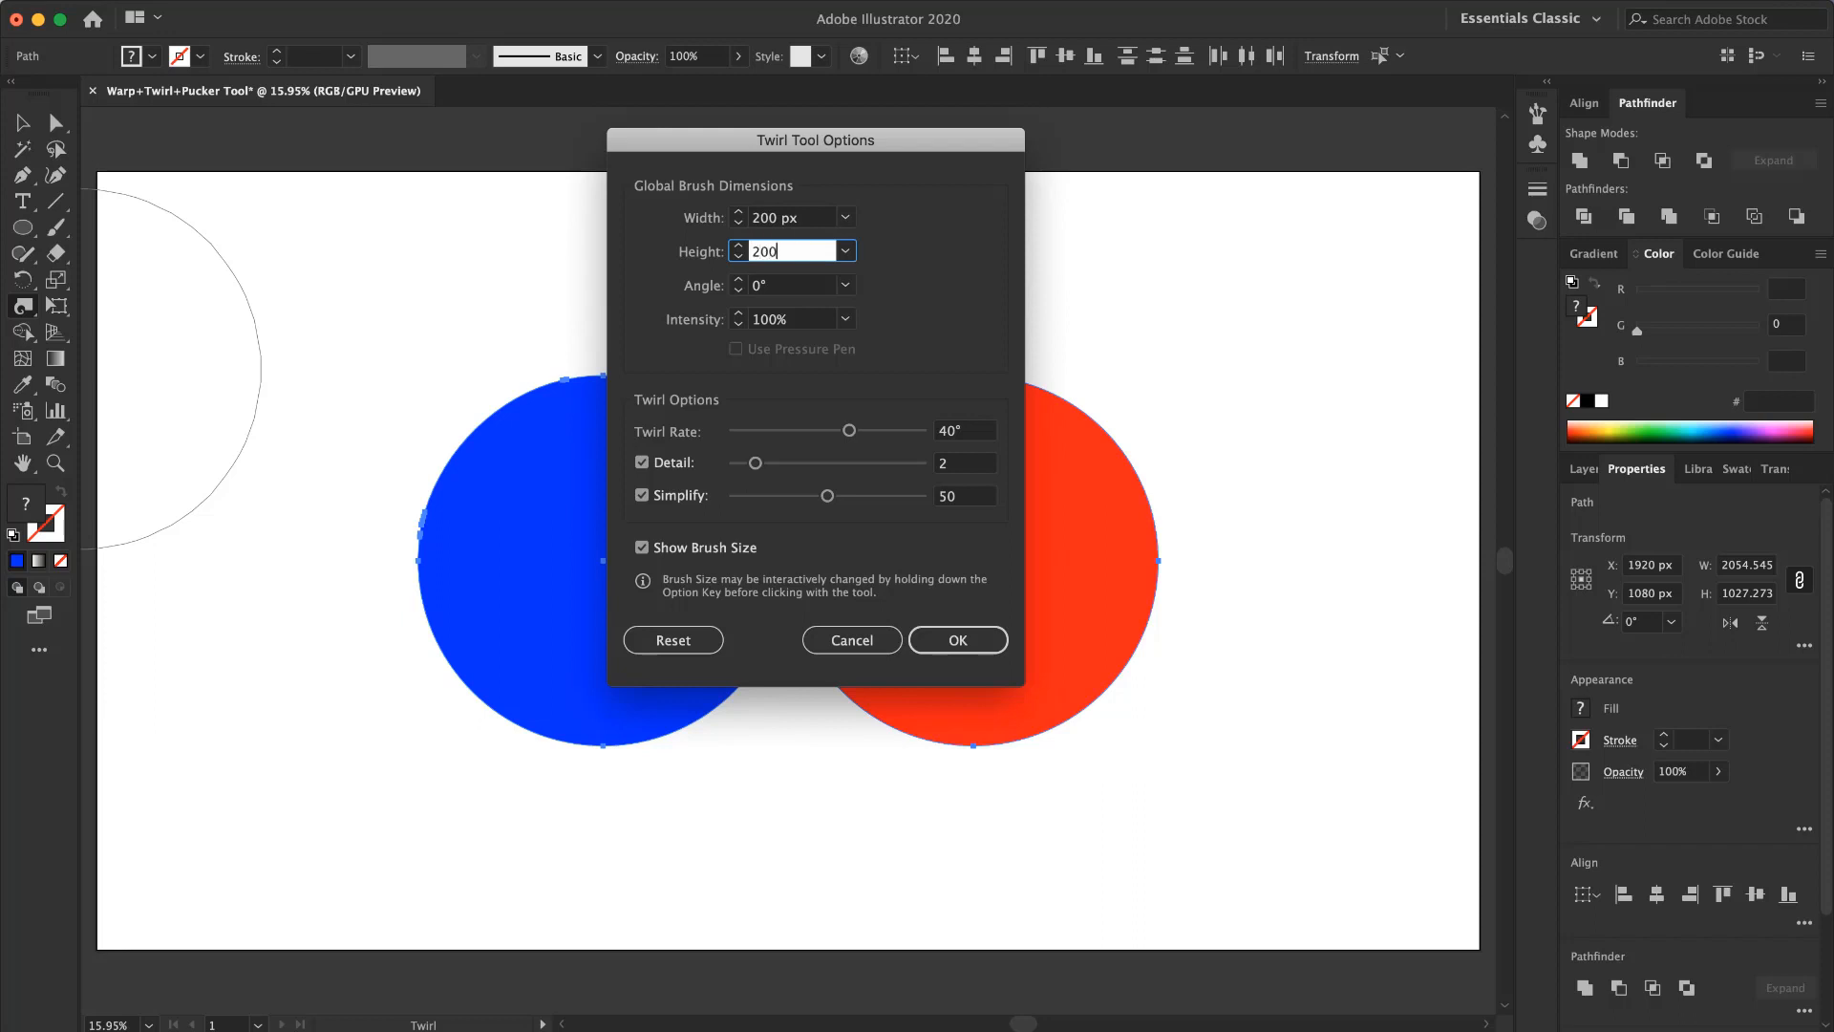
{"action": "type", "text": "00"}
Step: Set the Twirl tool's intensity to 10% and its twirl rate to 10°
{"action": "left_click", "coordinate": [844, 318]}
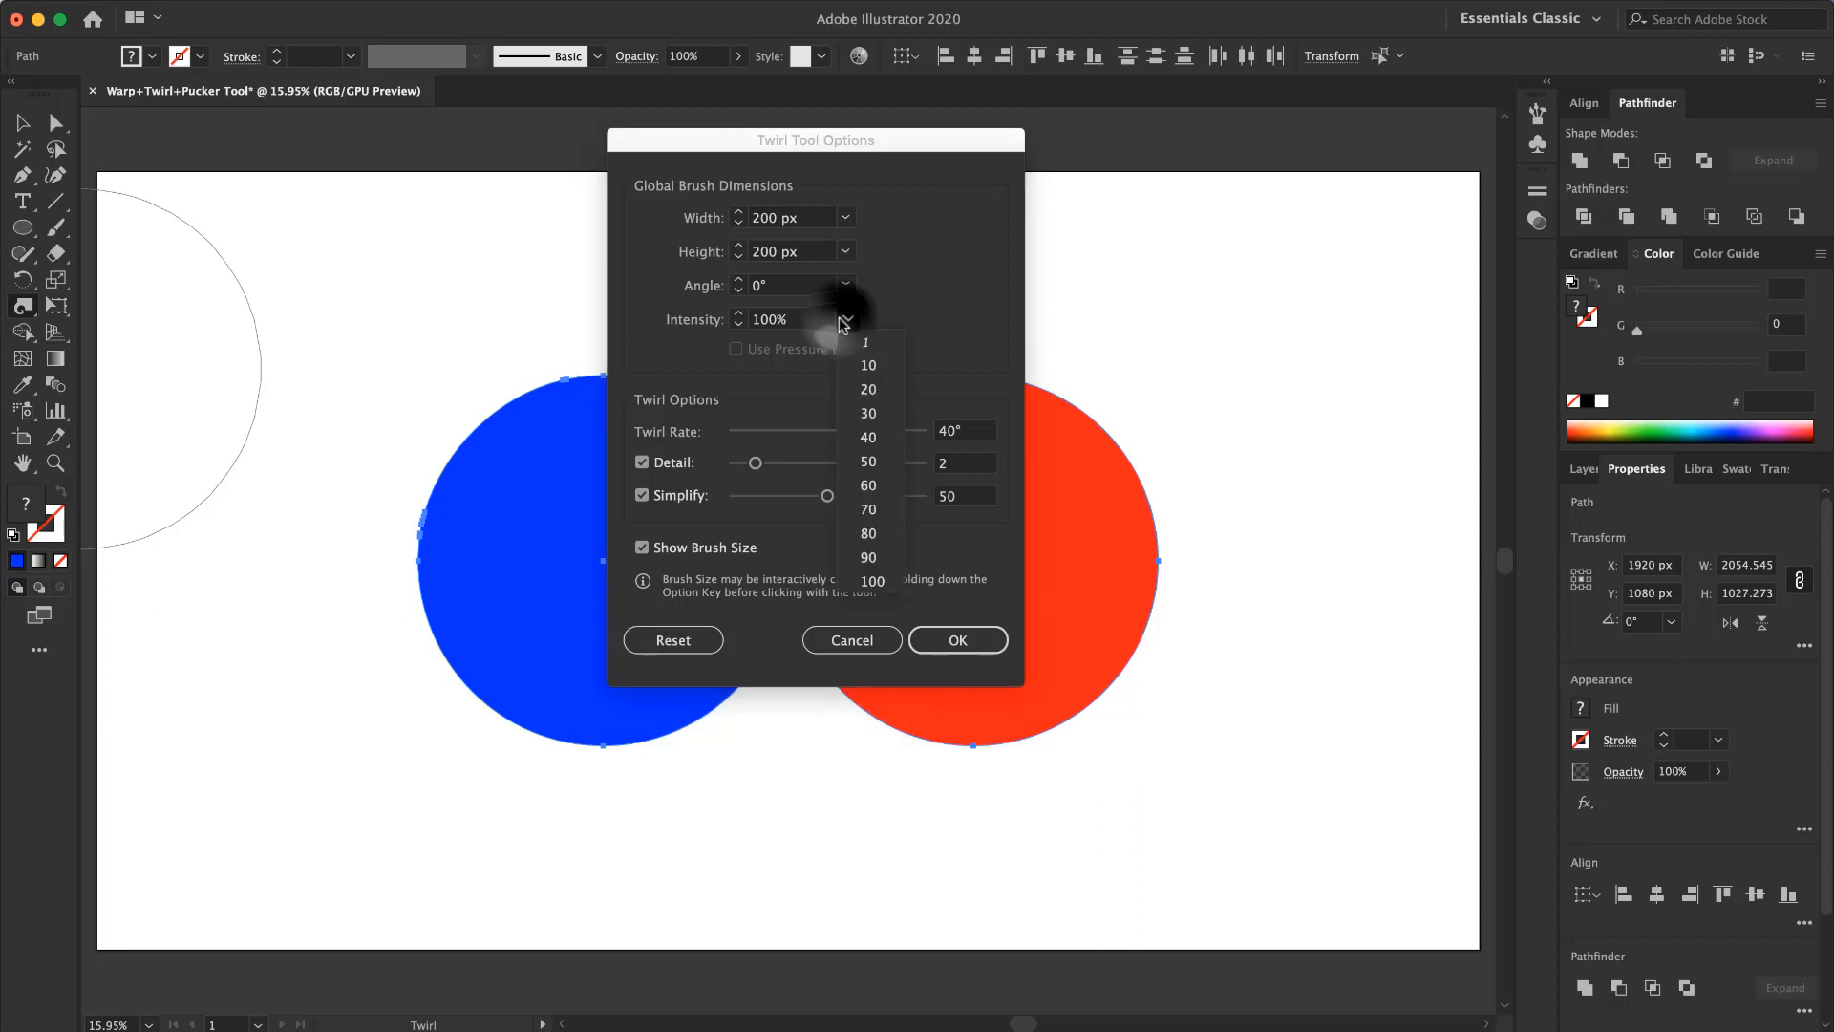
{"action": "left_click", "coordinate": [853, 373]}
{"action": "mouse_move", "coordinate": [849, 430]}
{"action": "left_mouse_down"}
{"action": "mouse_move", "coordinate": [801, 436]}
{"action": "mouse_move", "coordinate": [836, 436]}
{"action": "left_mouse_up"}
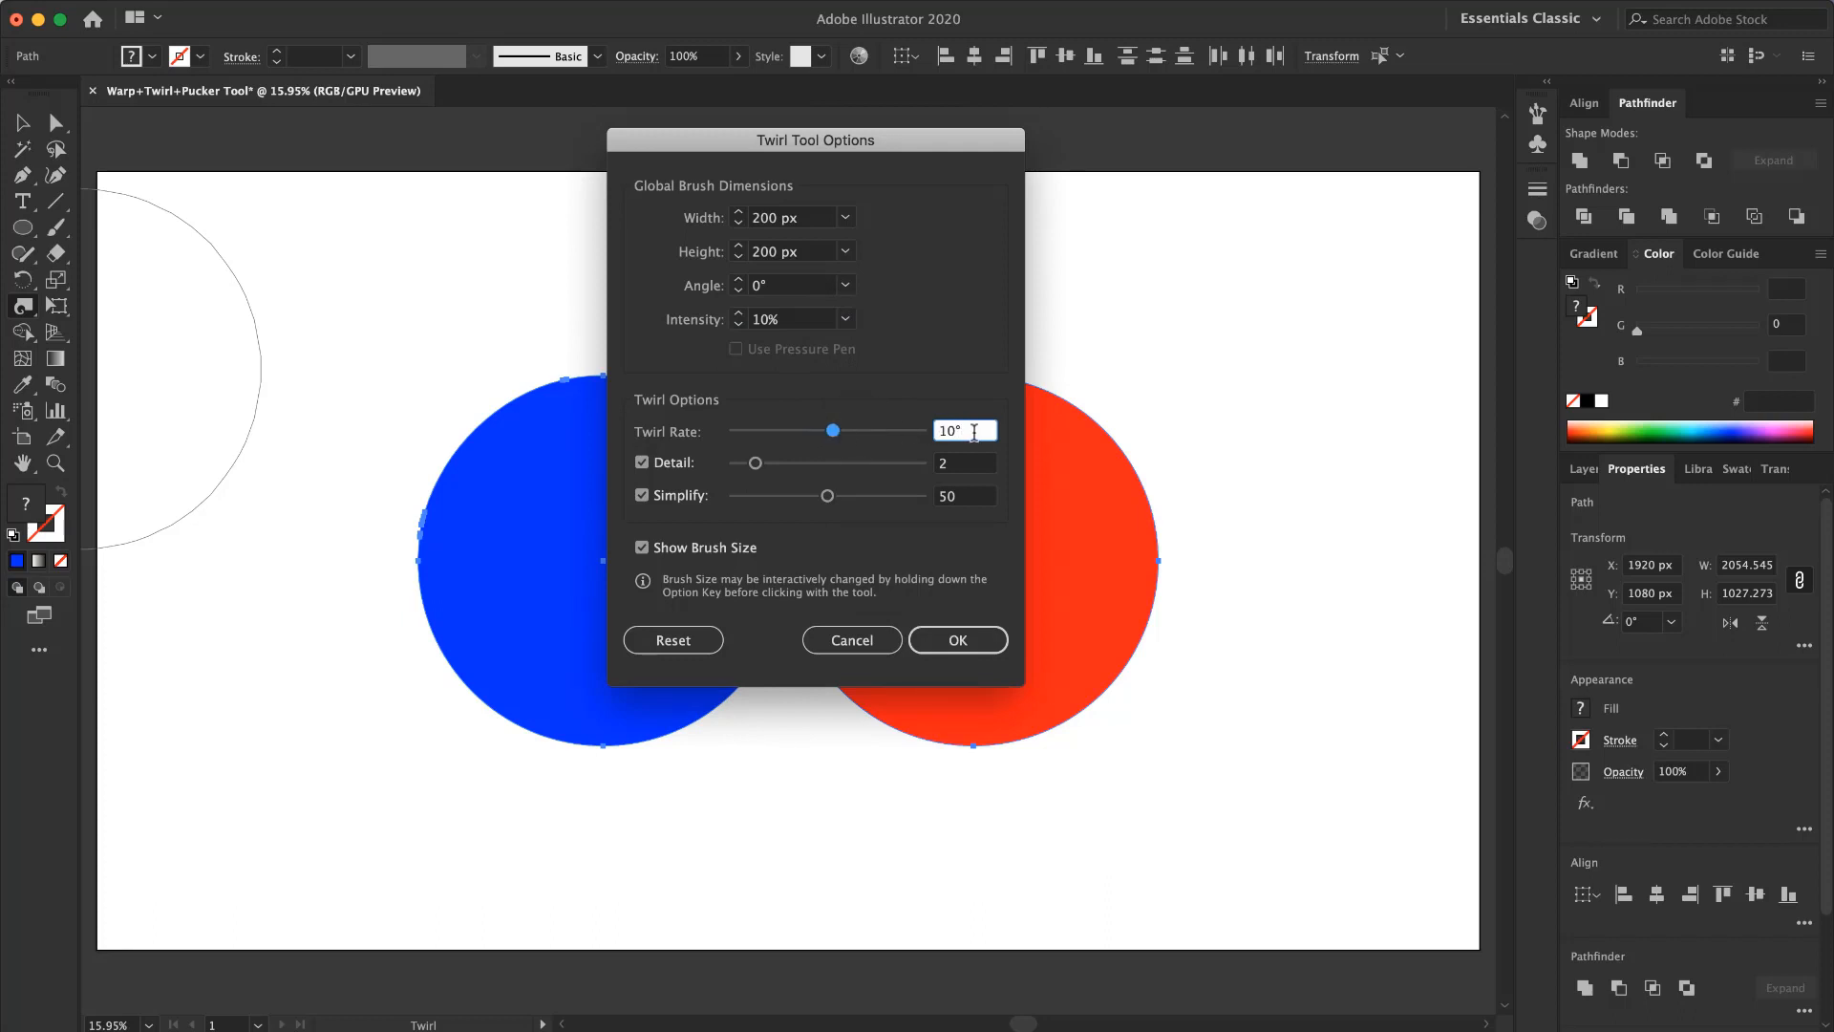
{"action": "left_click", "coordinate": [963, 640]}
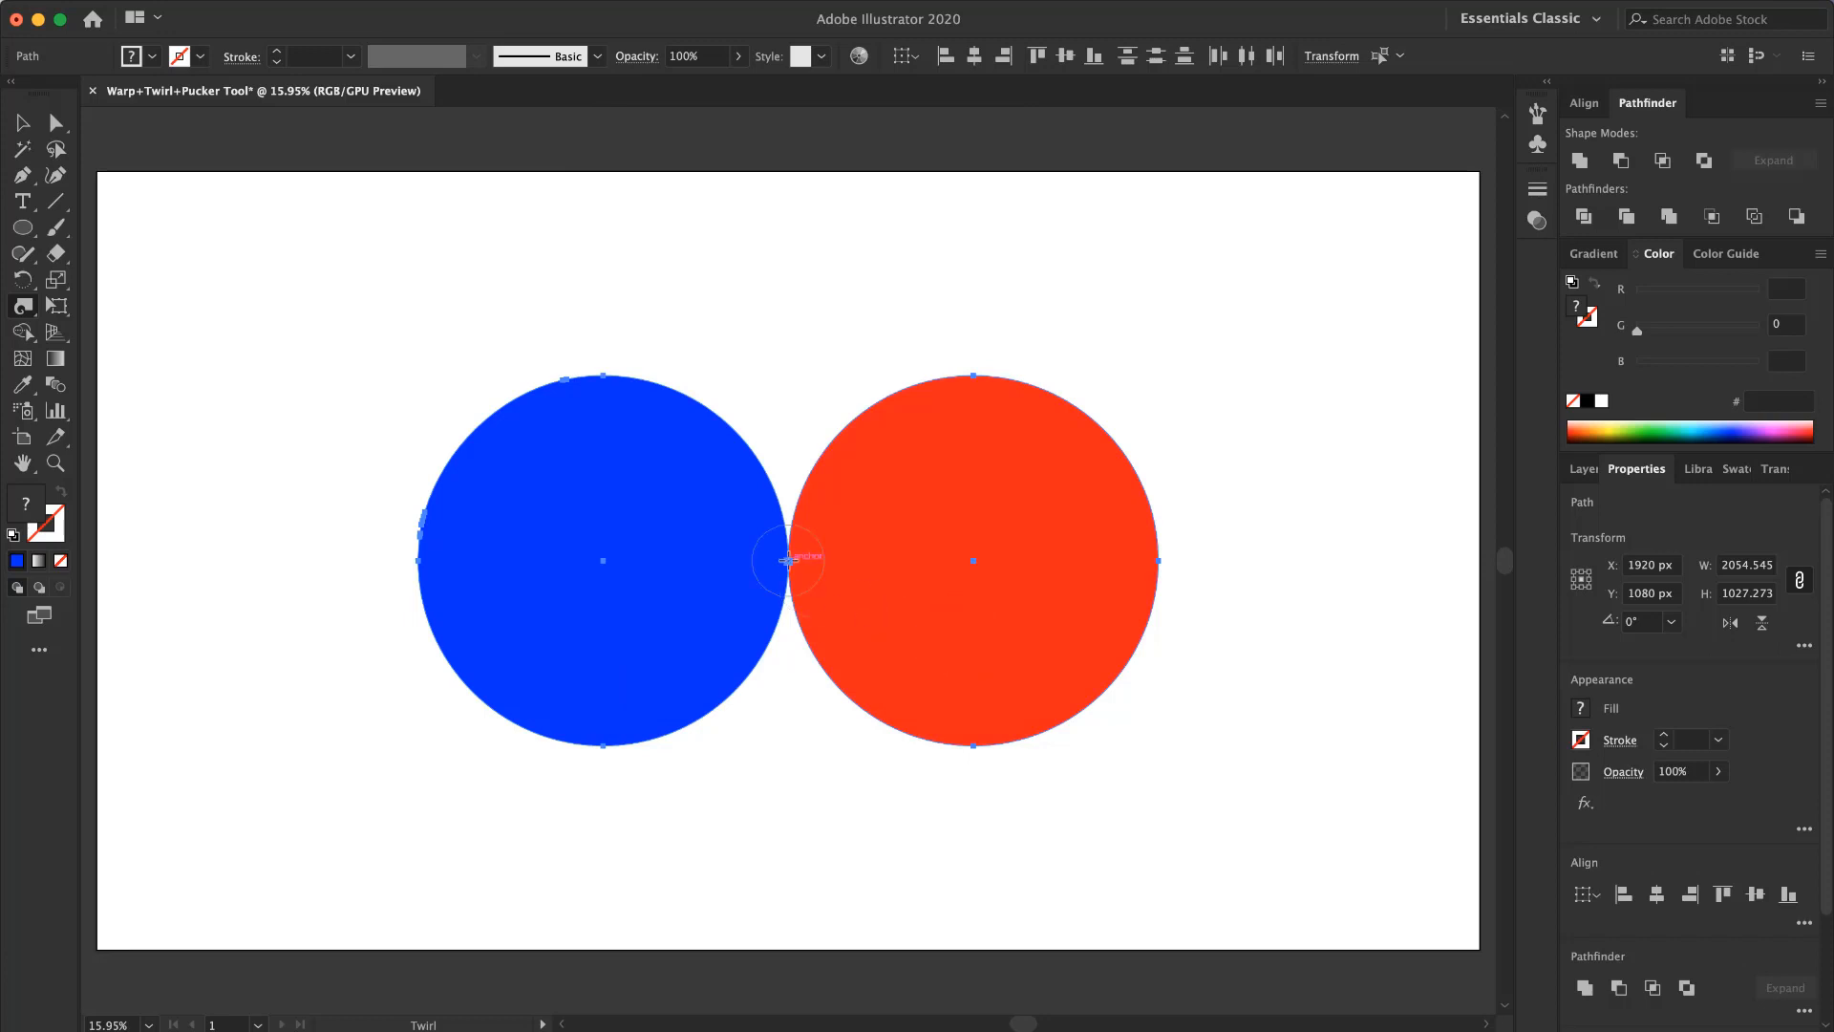
Step: Twirl the point where the two circles touch into a small interlocking spiral and deselect the artwork
{"action": "key", "text": "z"}
{"action": "left_click_drag", "start_coordinate": [789, 561], "coordinate": [1171, 545]}
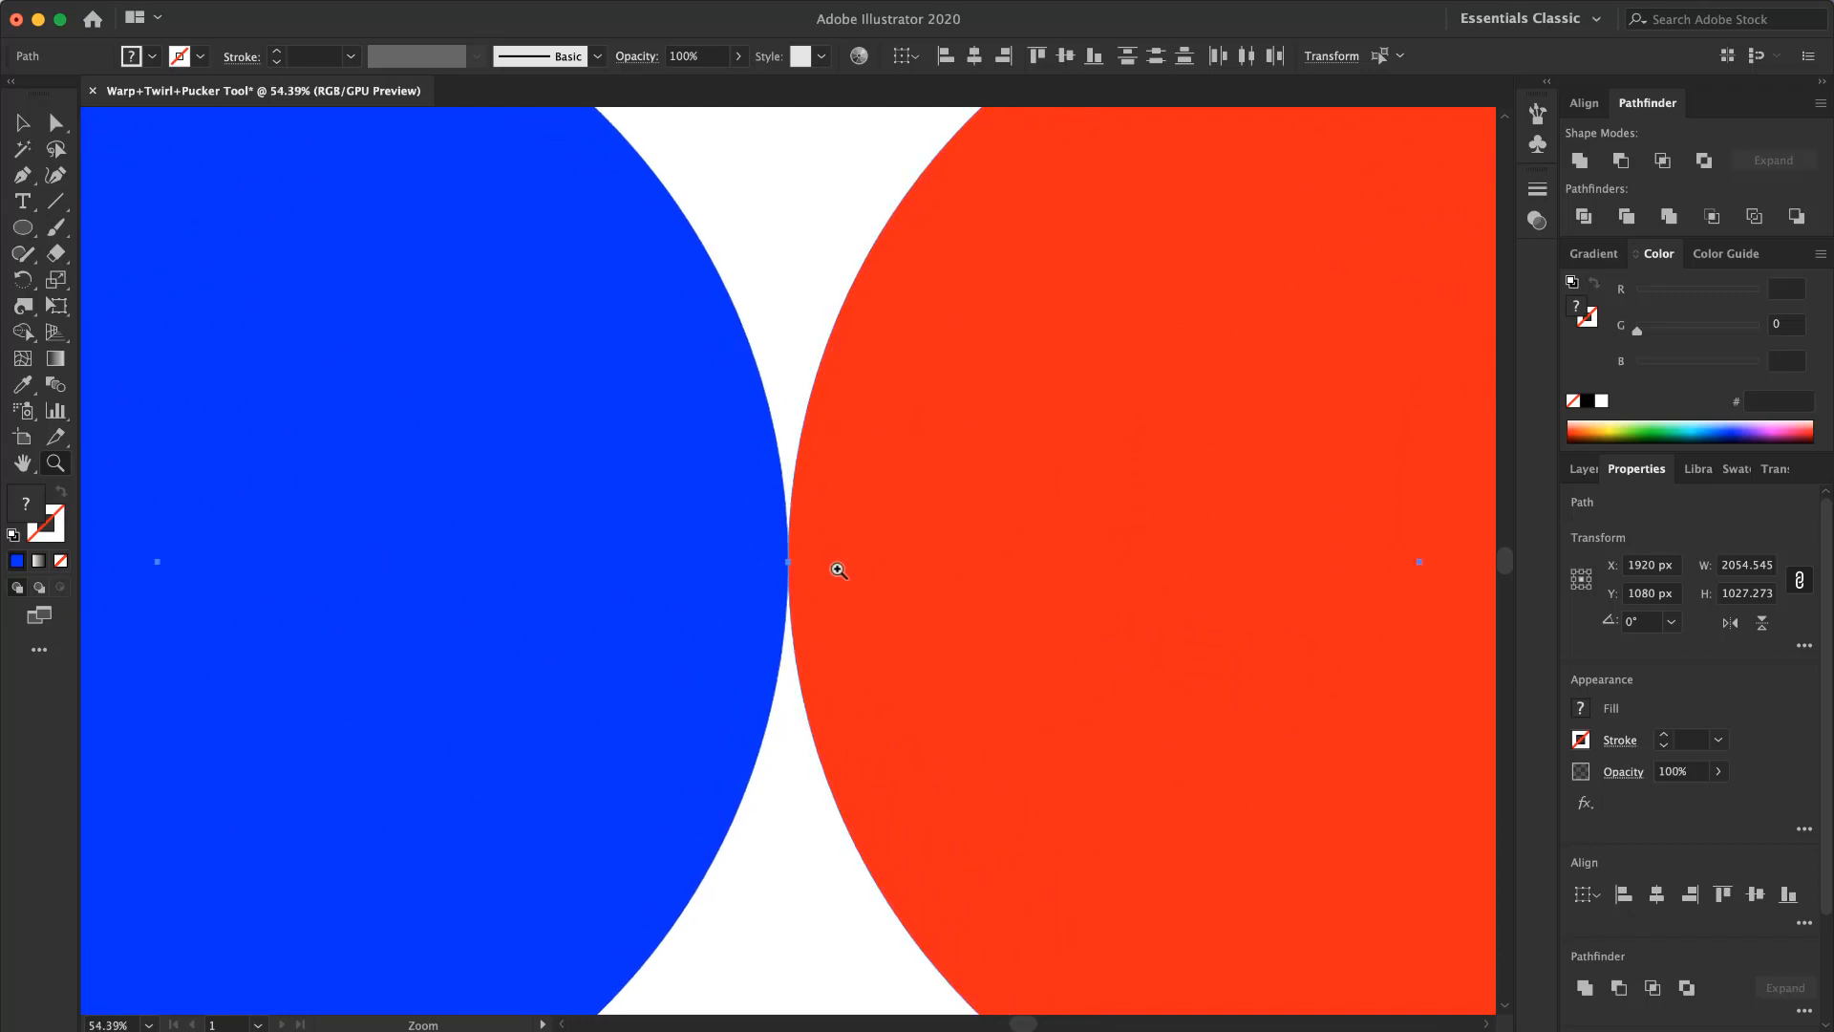
{"action": "left_click", "coordinate": [19, 314], "text": "alt"}
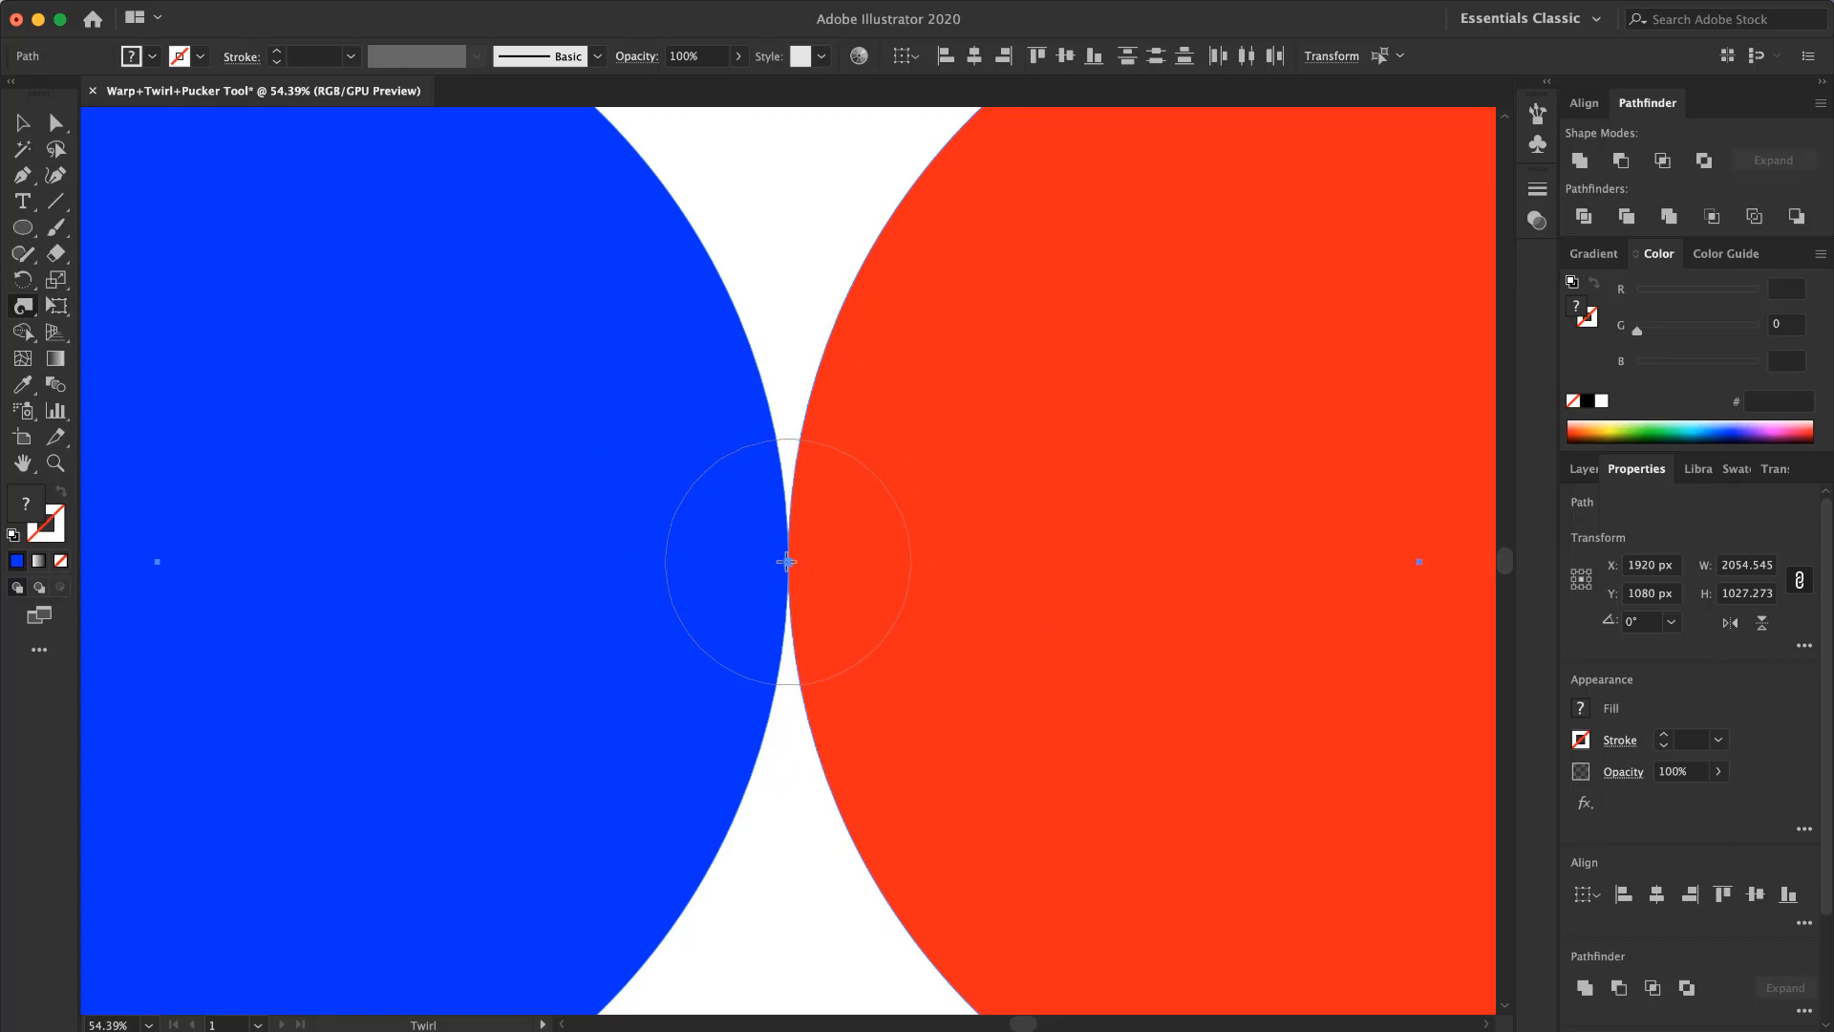
{"action": "left_click_drag", "start_coordinate": [786, 562], "coordinate": [786, 562]}
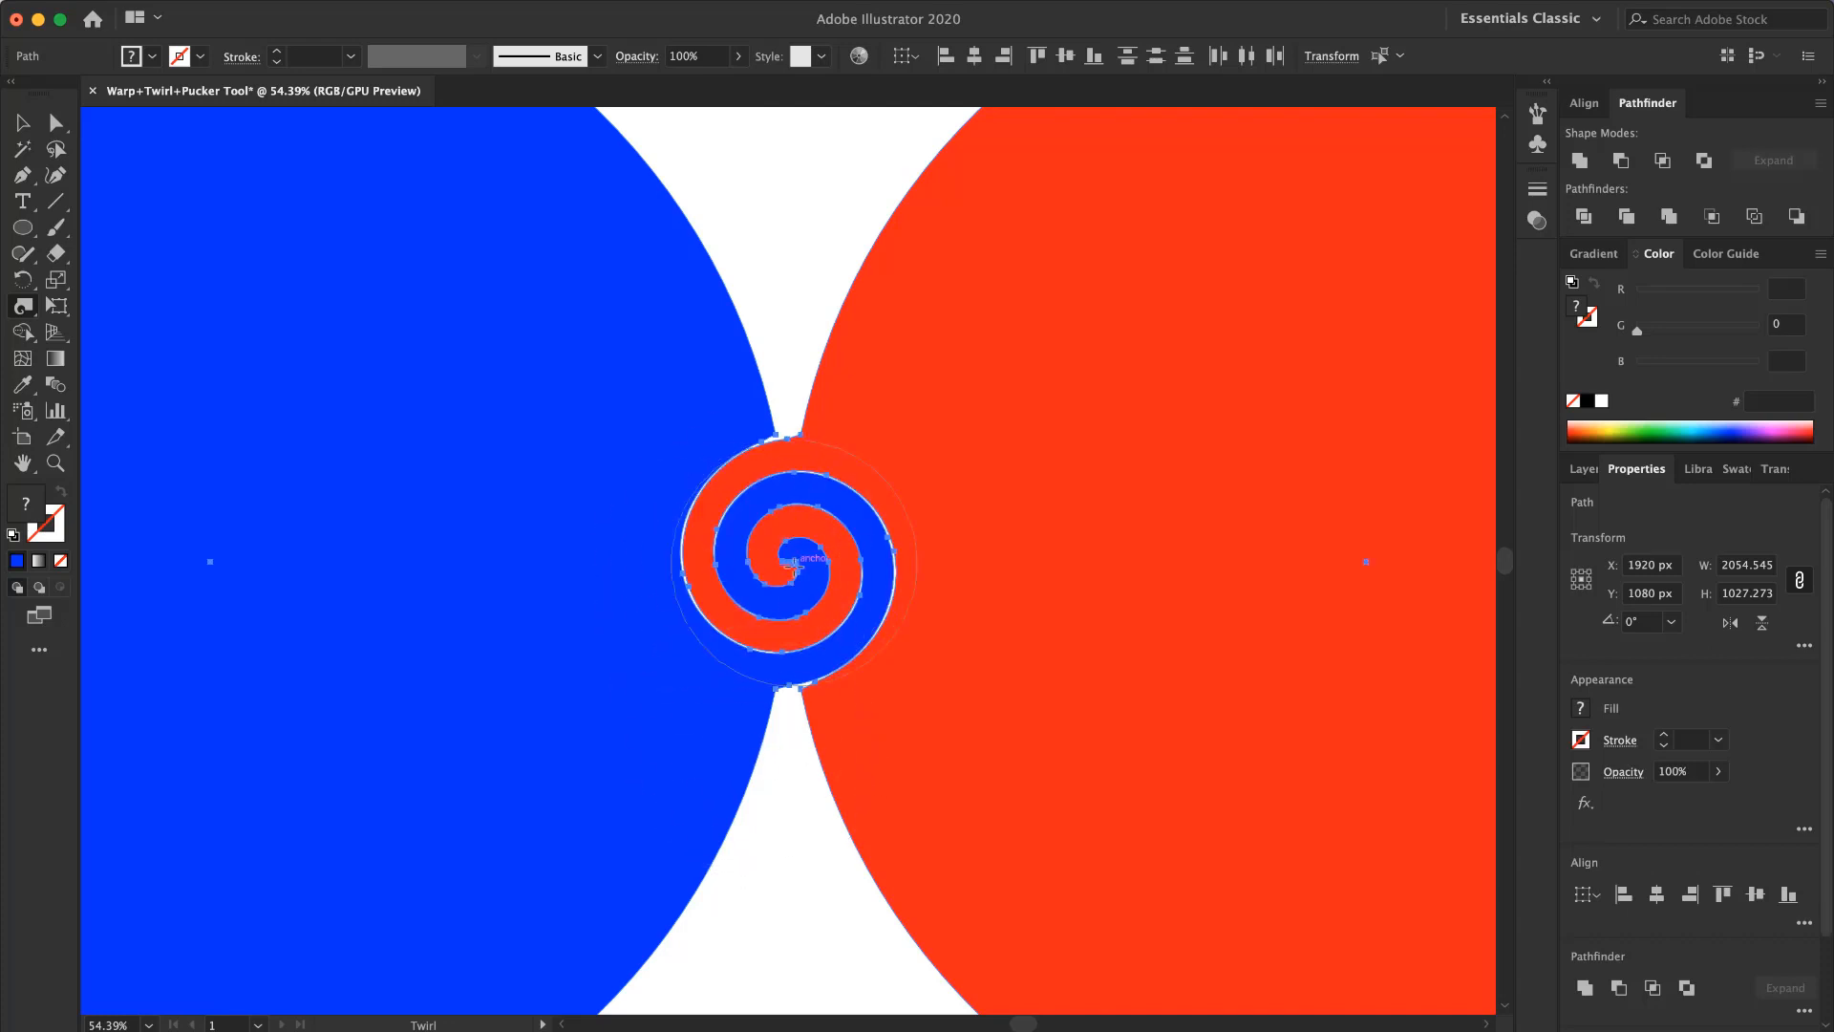
{"action": "key", "text": "v"}
{"action": "left_click", "coordinate": [765, 149]}
{"action": "key", "text": "z"}
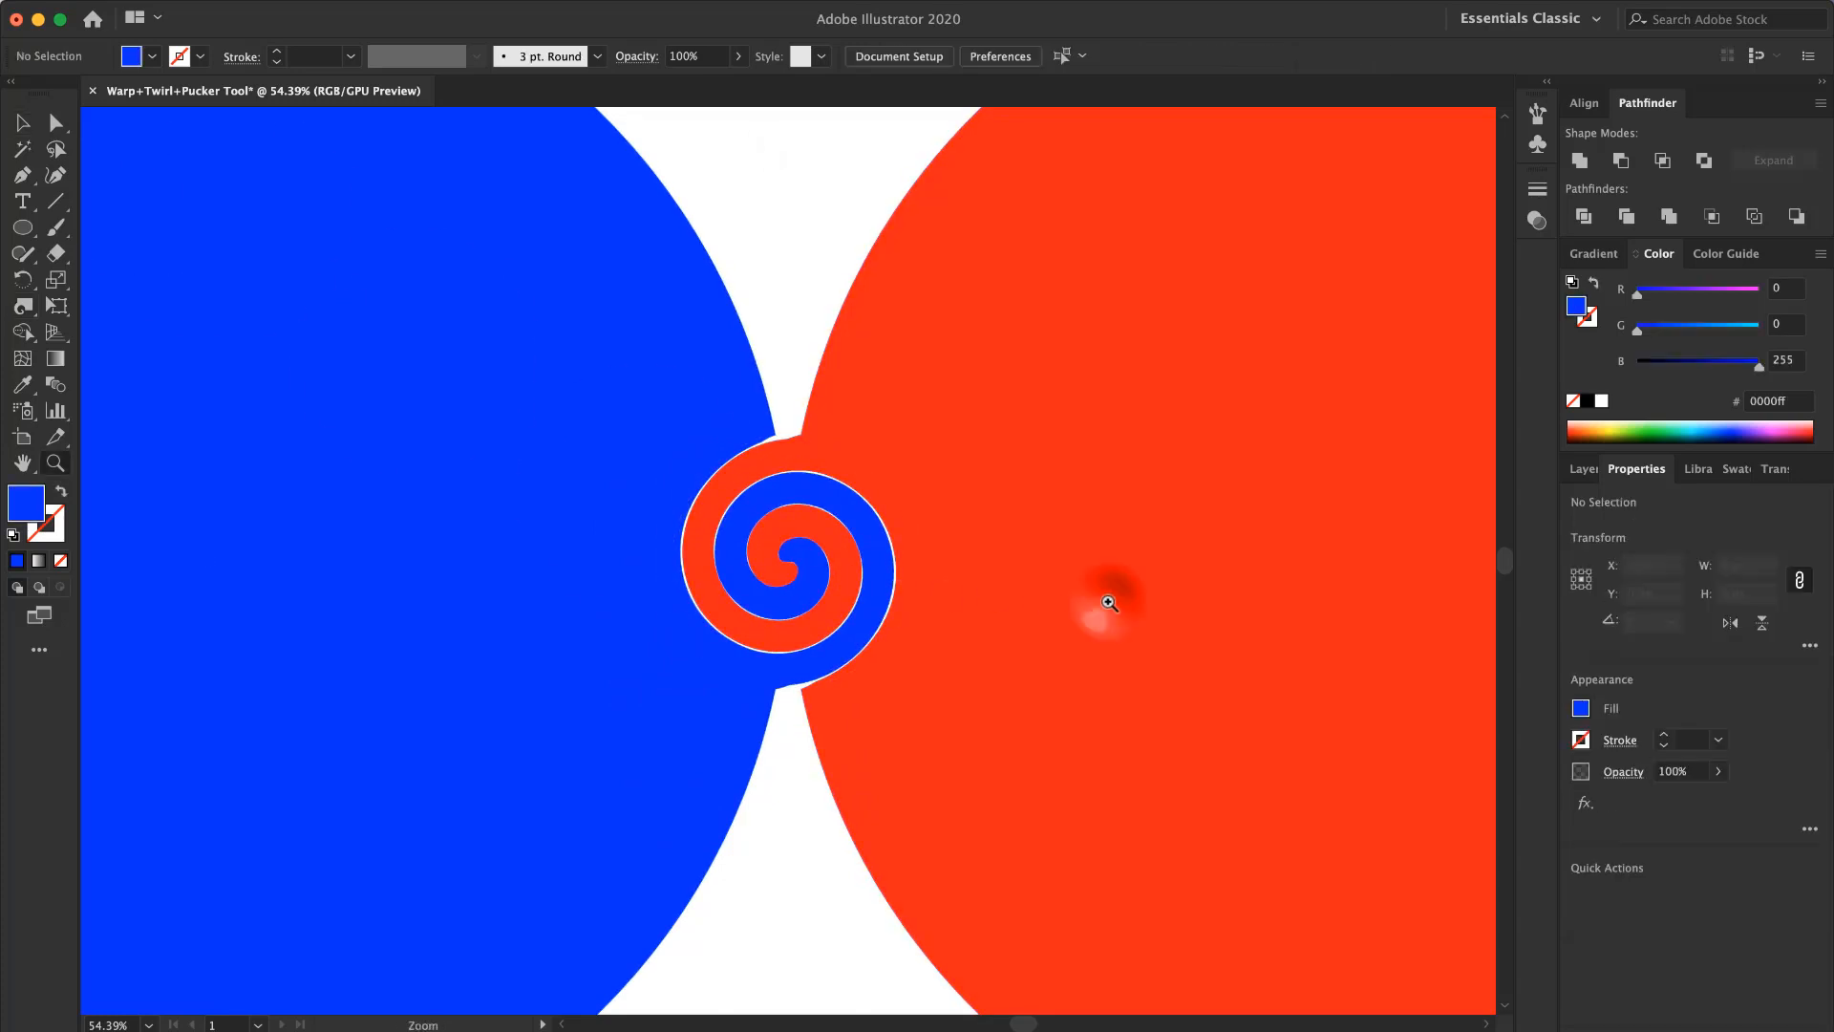
{"action": "left_click_drag", "start_coordinate": [1098, 604], "coordinate": [709, 598]}
{"action": "left_click", "coordinate": [149, 1024]}
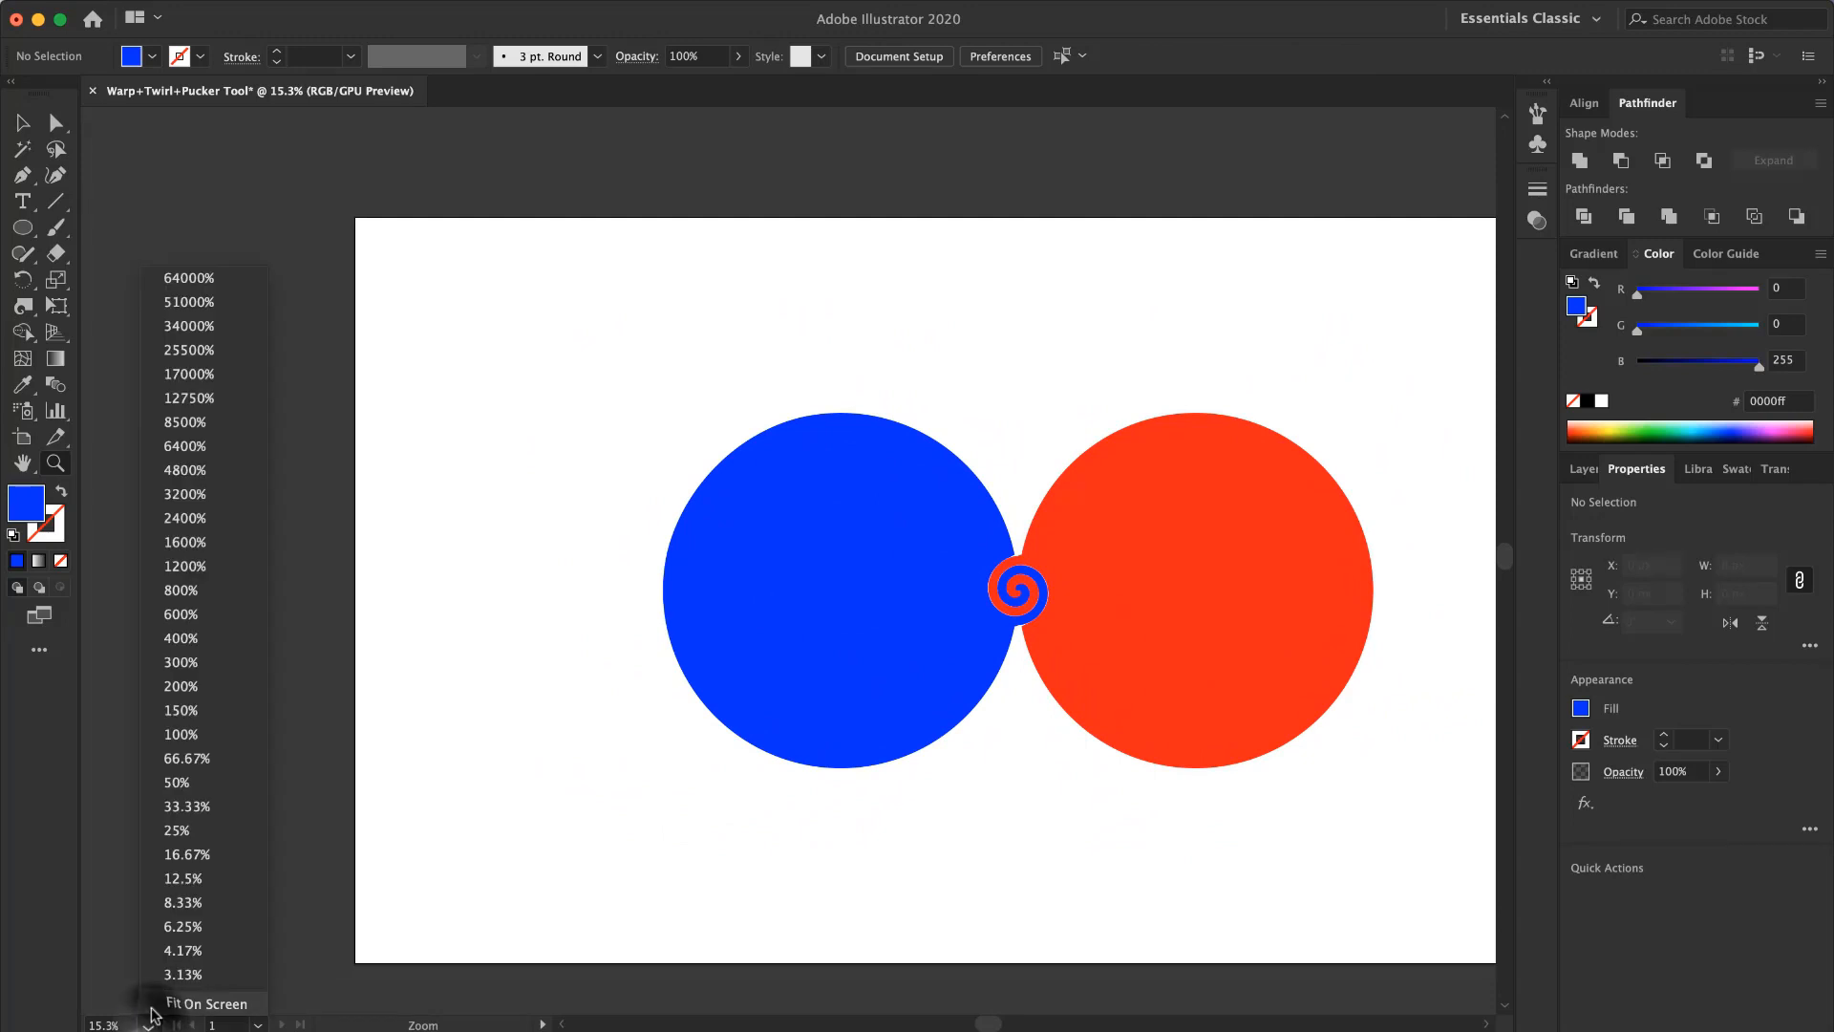
{"action": "left_click", "coordinate": [170, 998]}
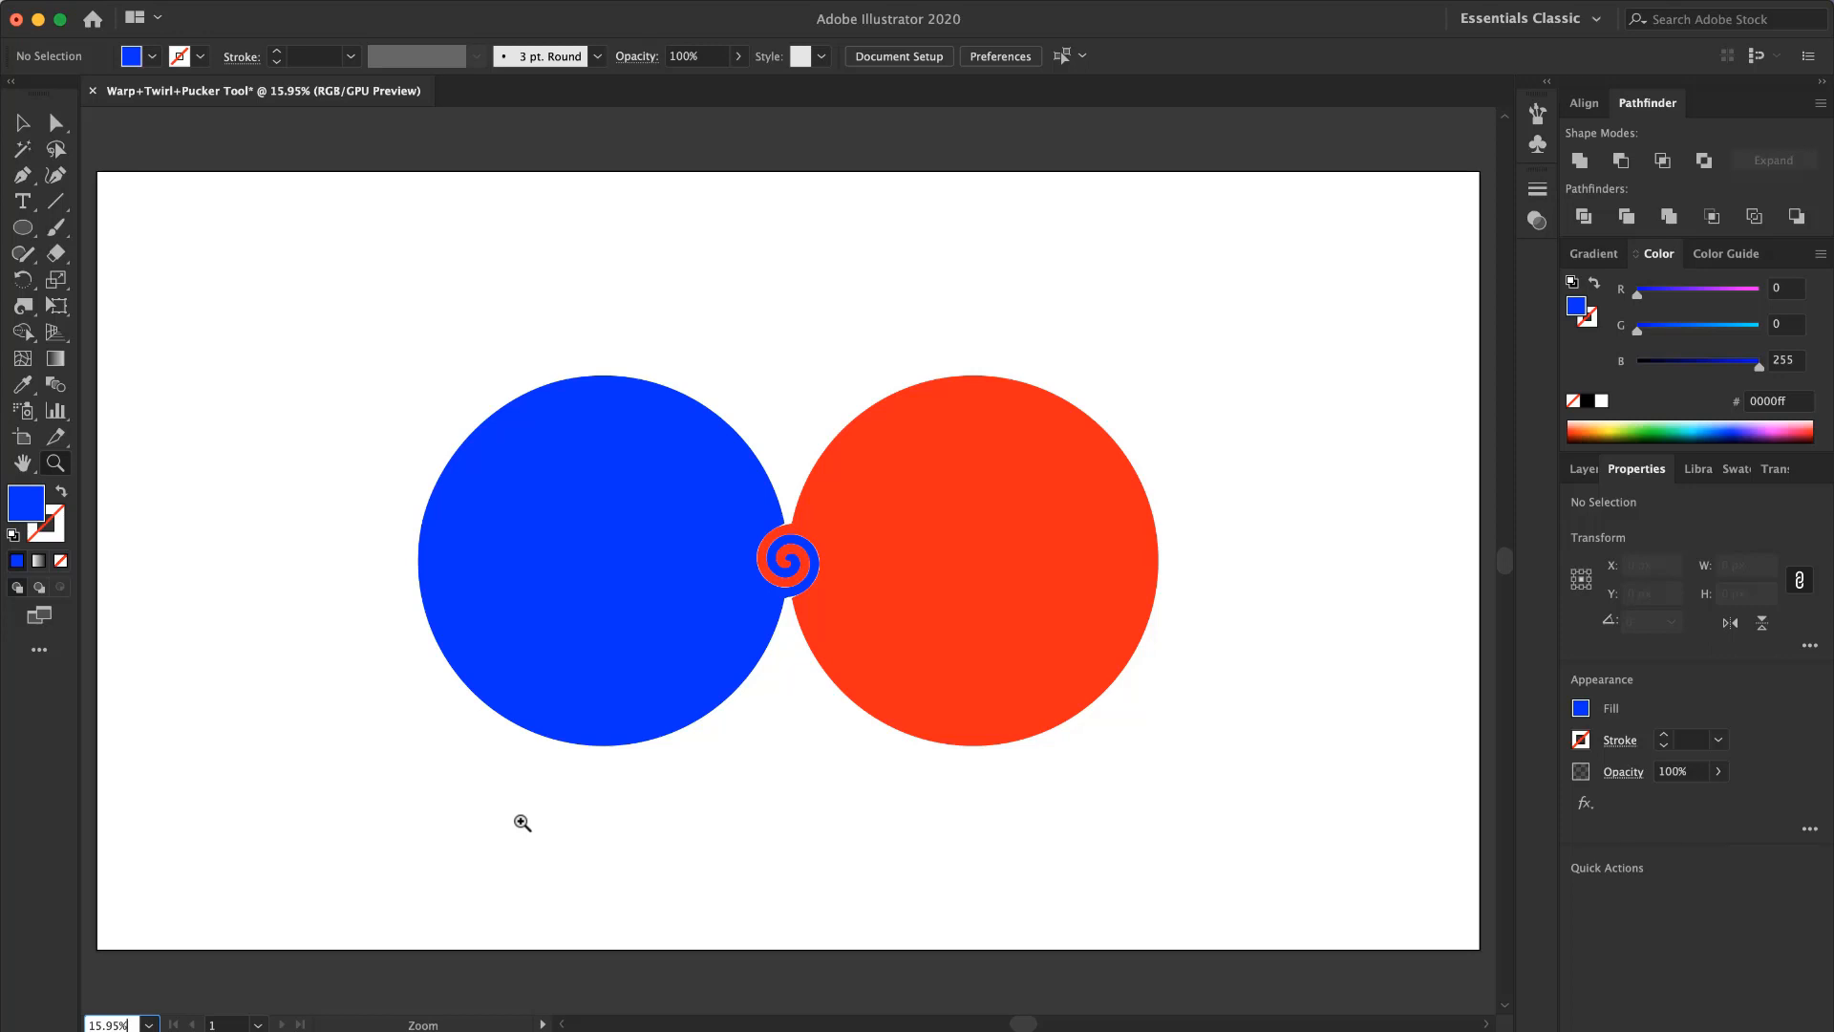
Step: Undo the small twirl between the two circles
{"action": "key", "text": "ctrl+z"}
{"action": "left_click", "coordinate": [23, 123]}
{"action": "key", "text": "ctrl+z"}
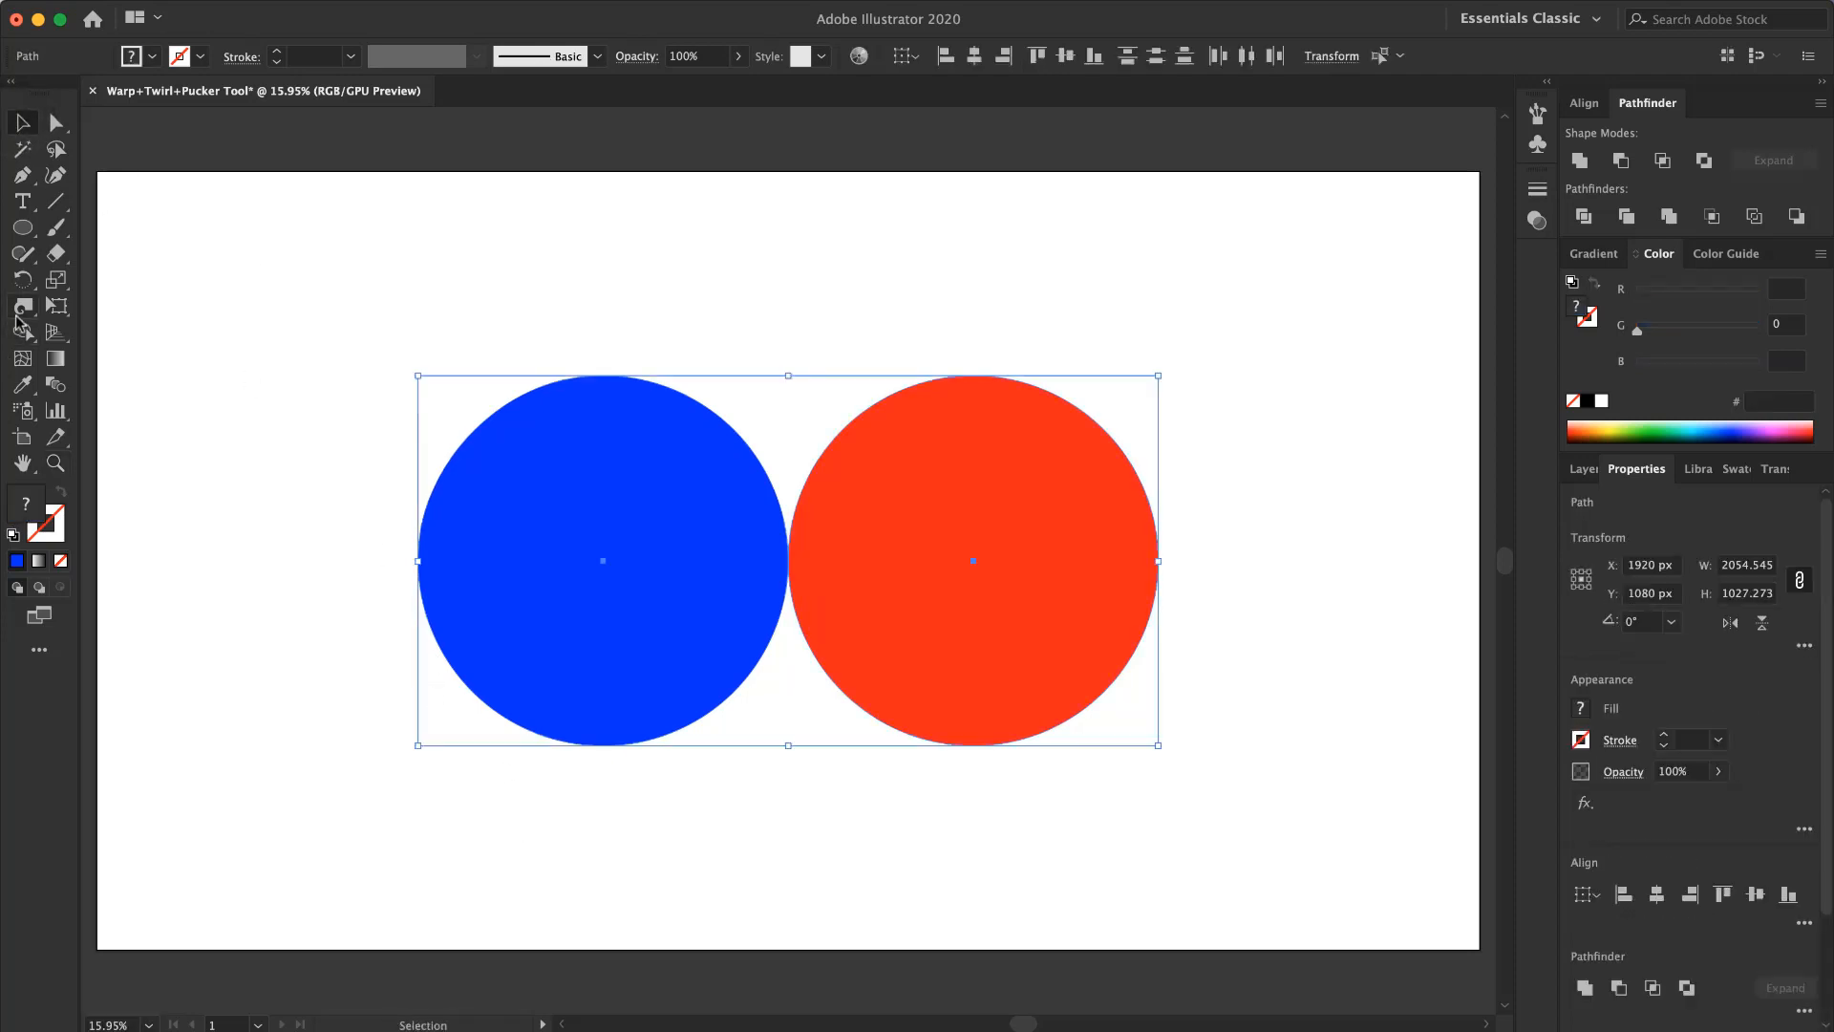
Step: Set the Twirl tool's twirl rate to 50°, intensity to 50%, and brush width and height to 500 px
{"action": "double_click", "coordinate": [21, 311]}
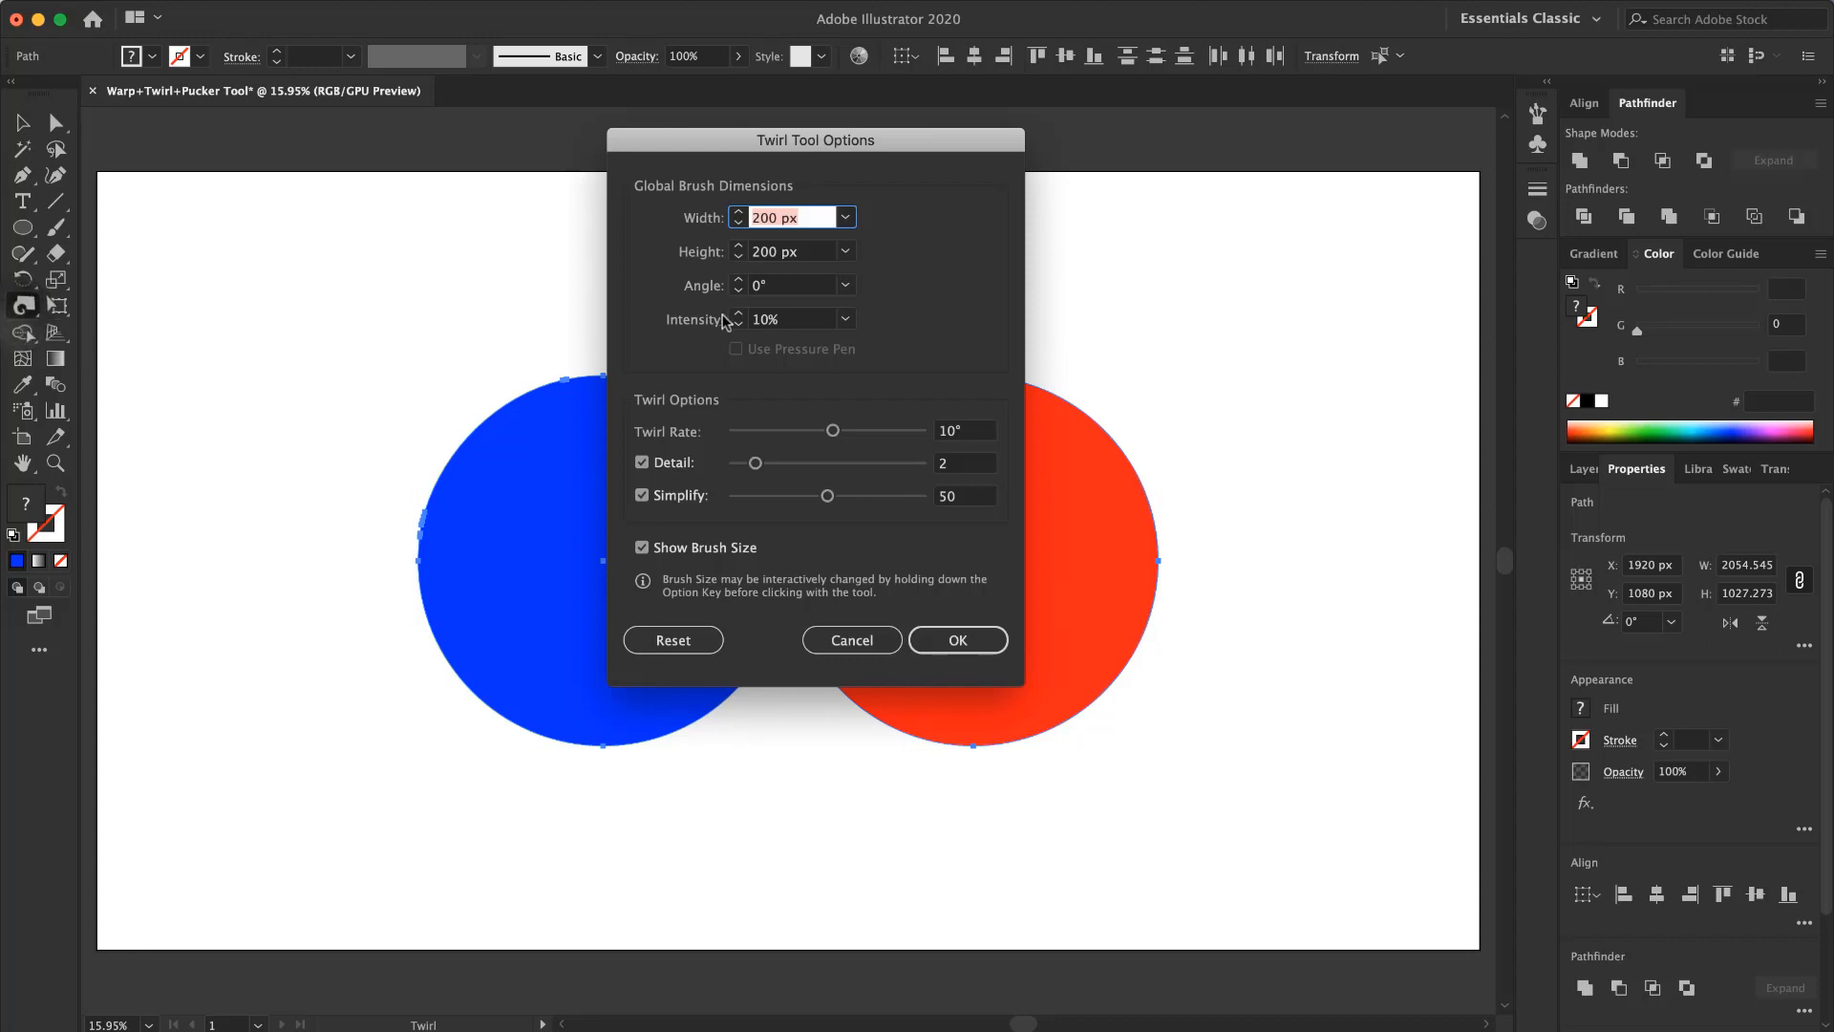
{"action": "left_click_drag", "start_coordinate": [833, 432], "coordinate": [843, 434]}
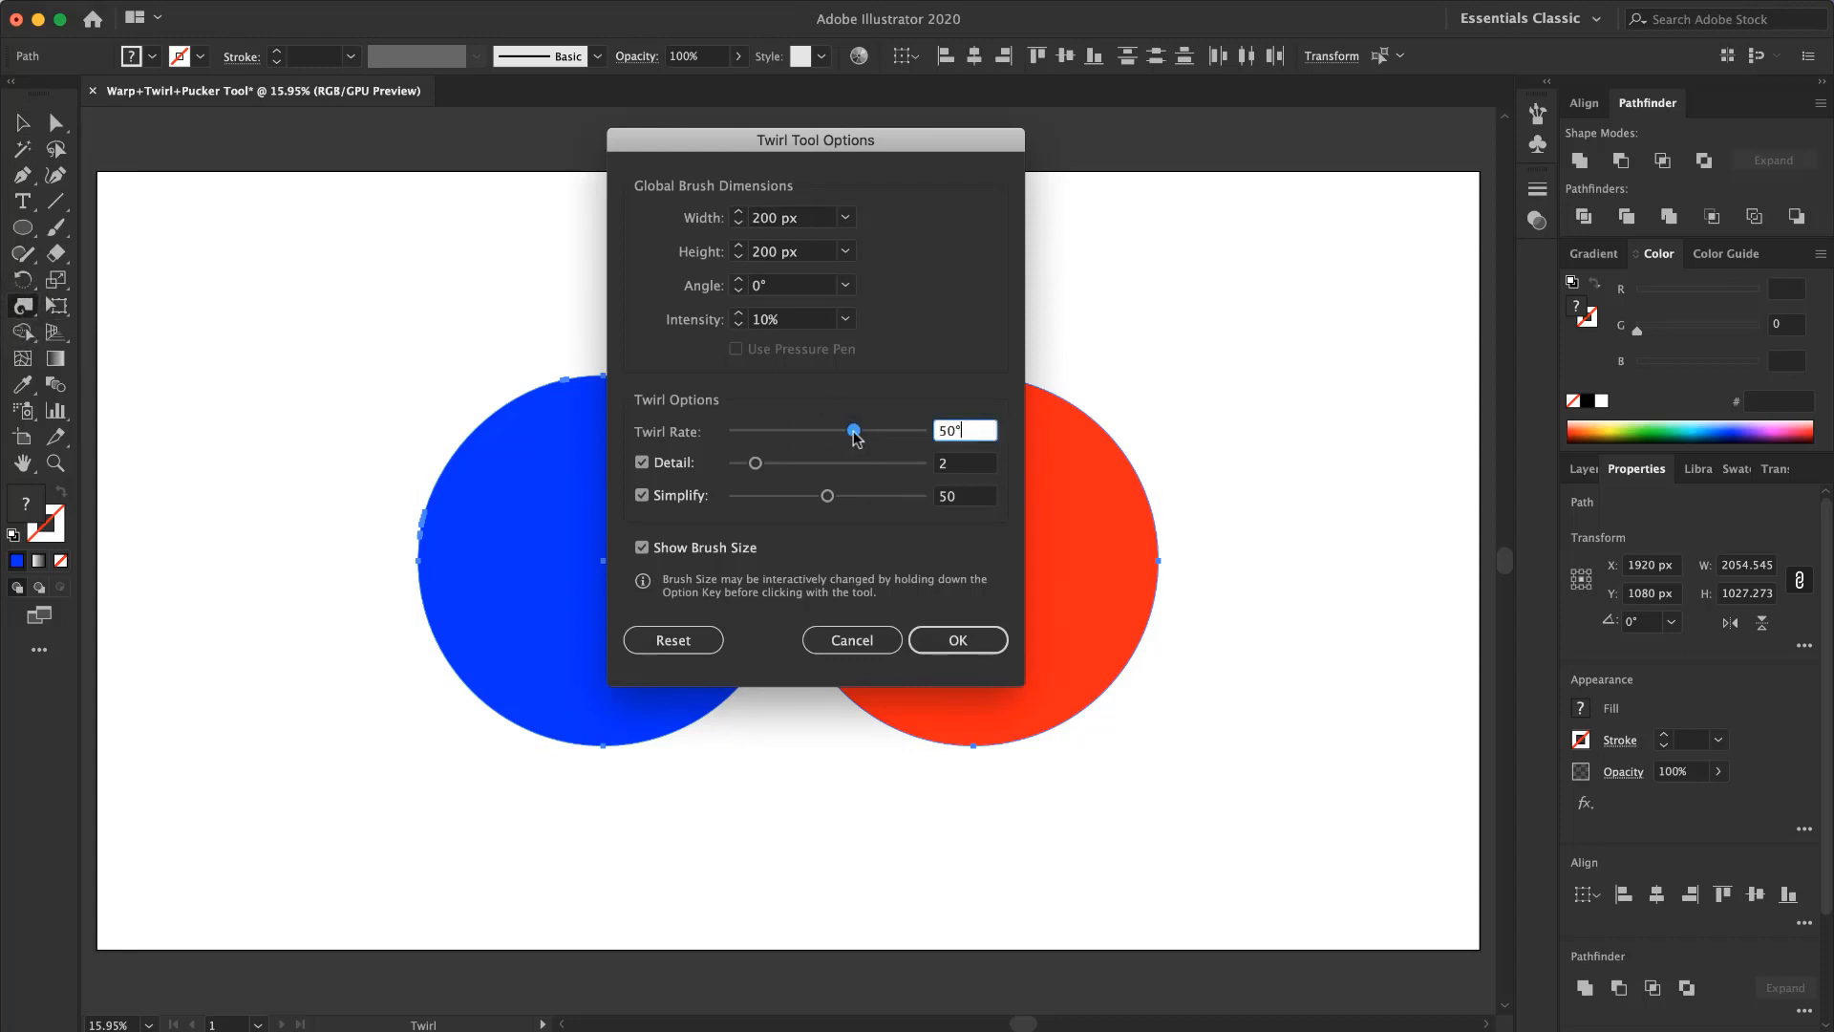
{"action": "left_click", "coordinate": [845, 323]}
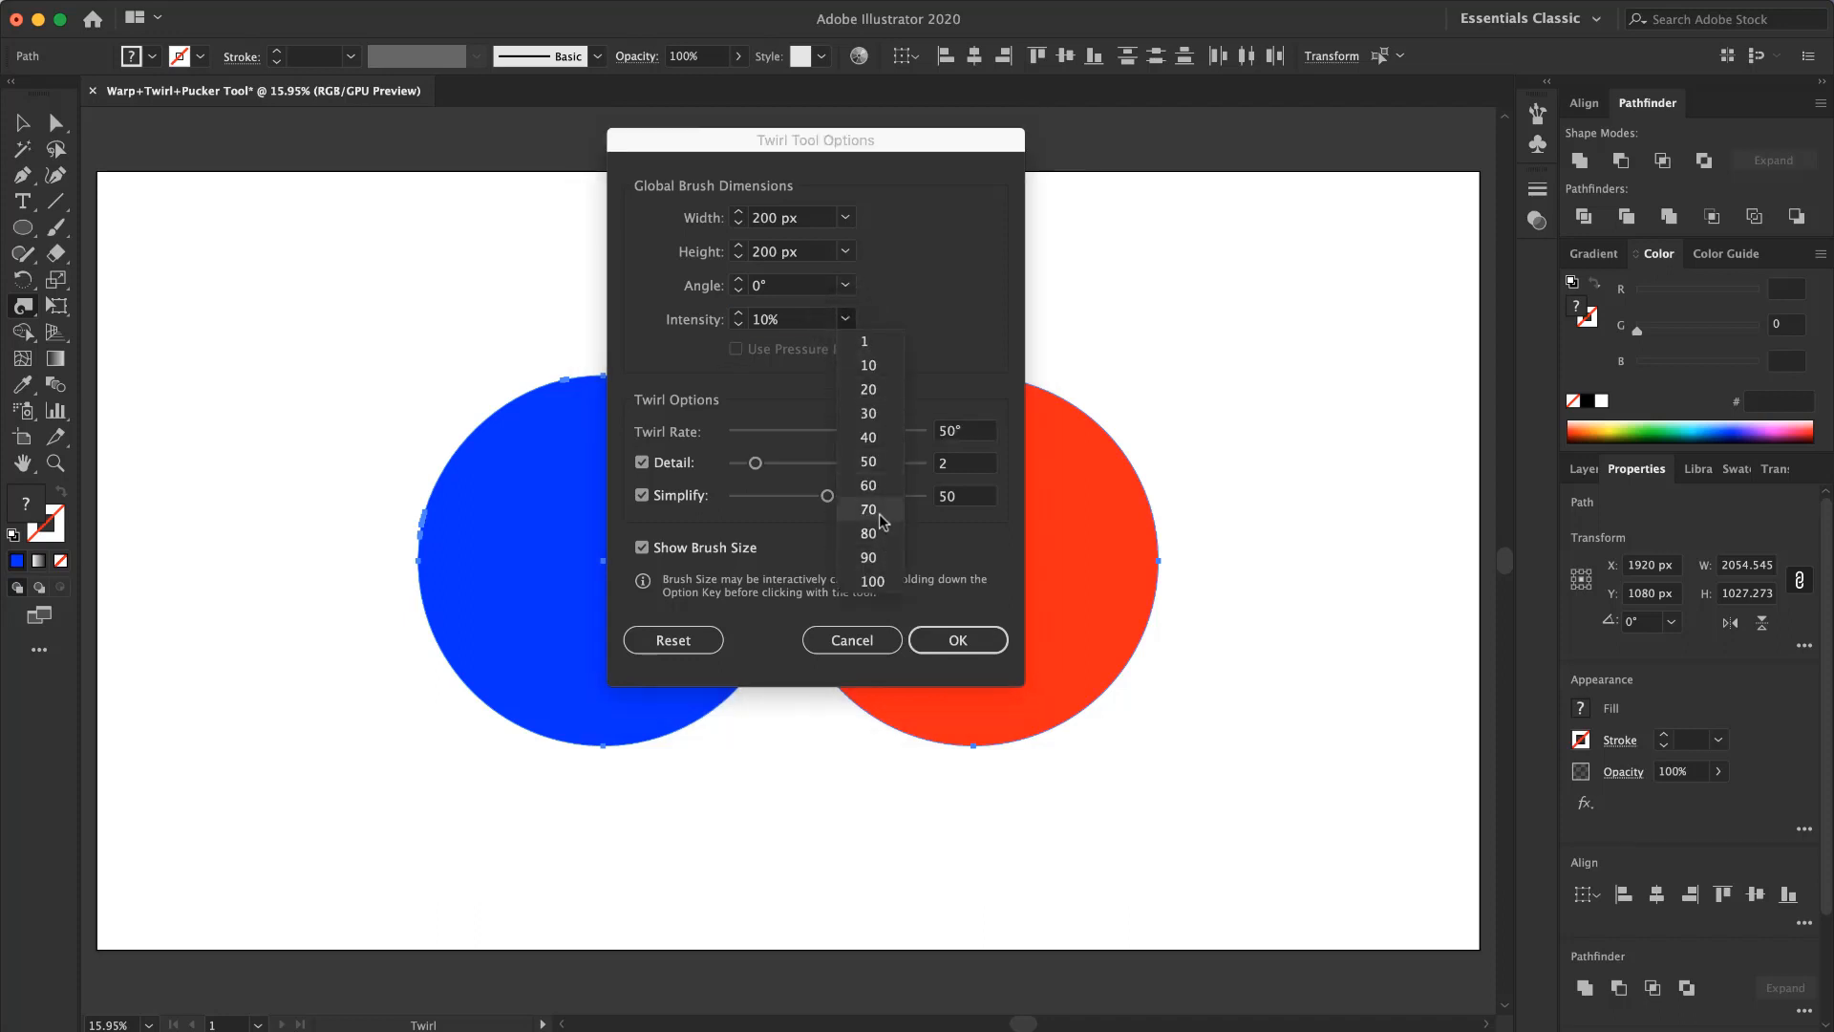
{"action": "left_click", "coordinate": [871, 463]}
{"action": "double_click", "coordinate": [806, 222]}
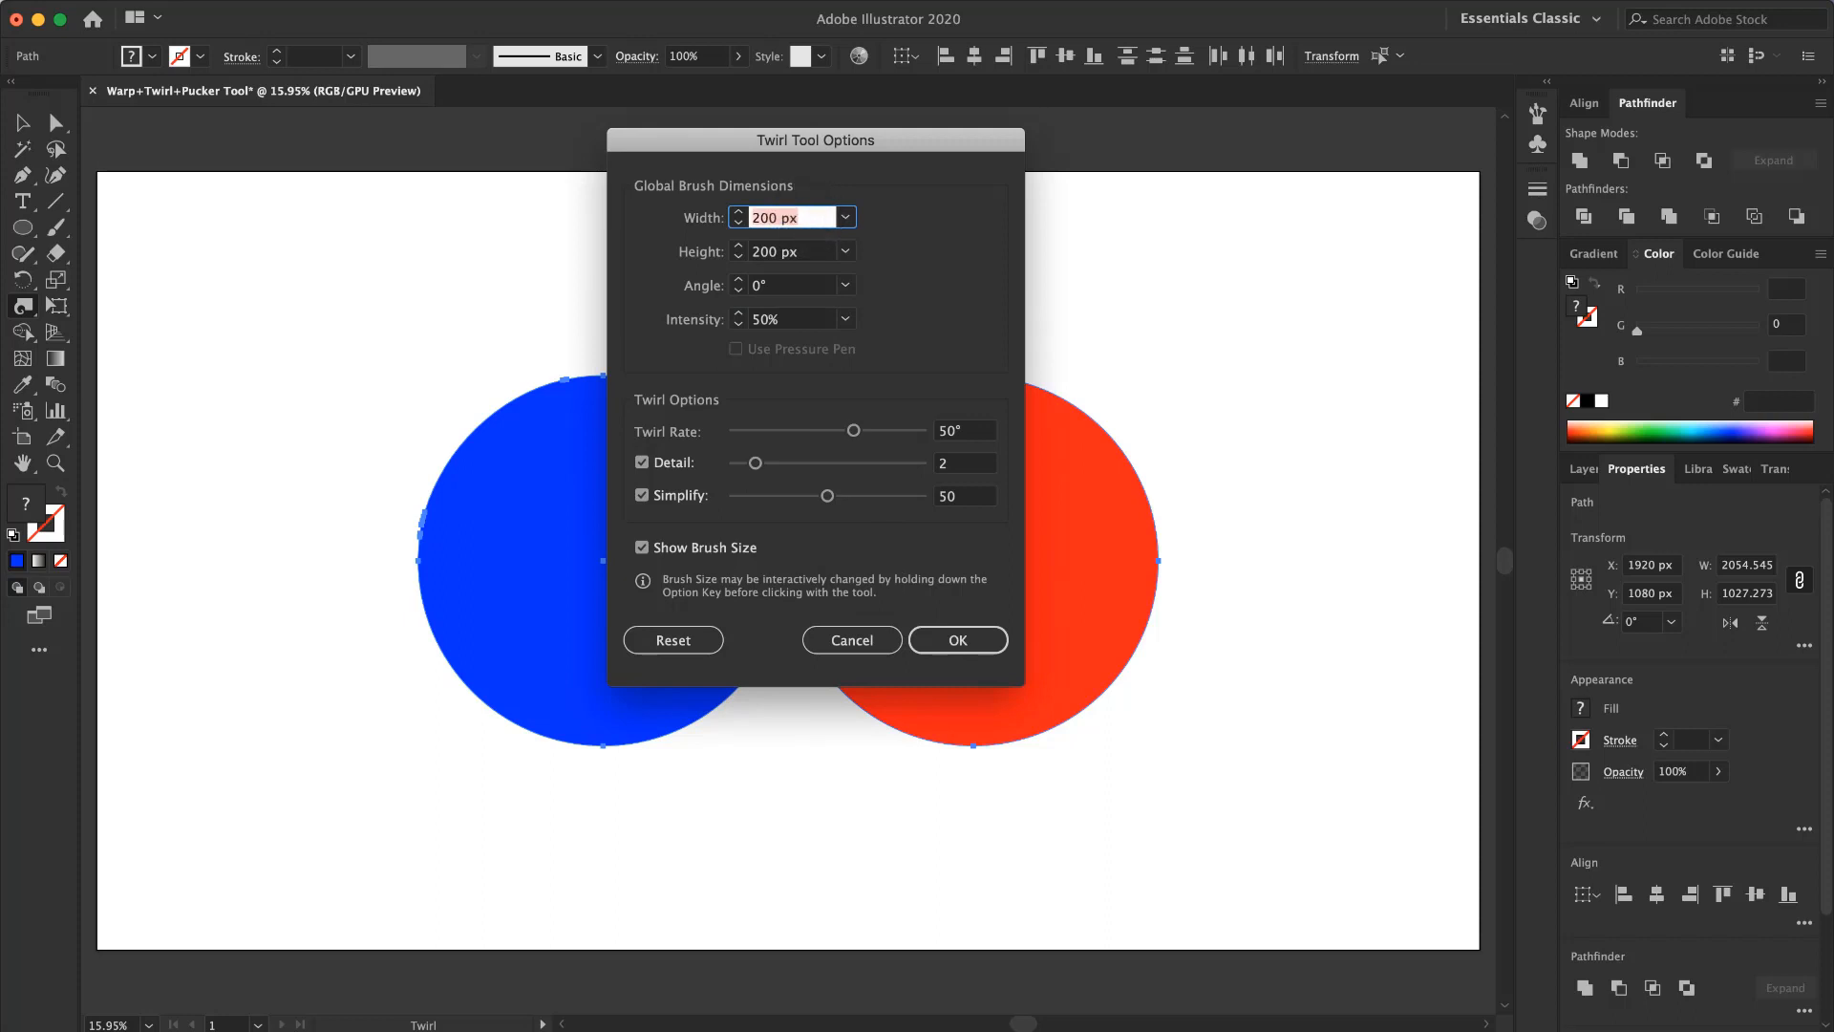
{"action": "key", "text": "Tab"}
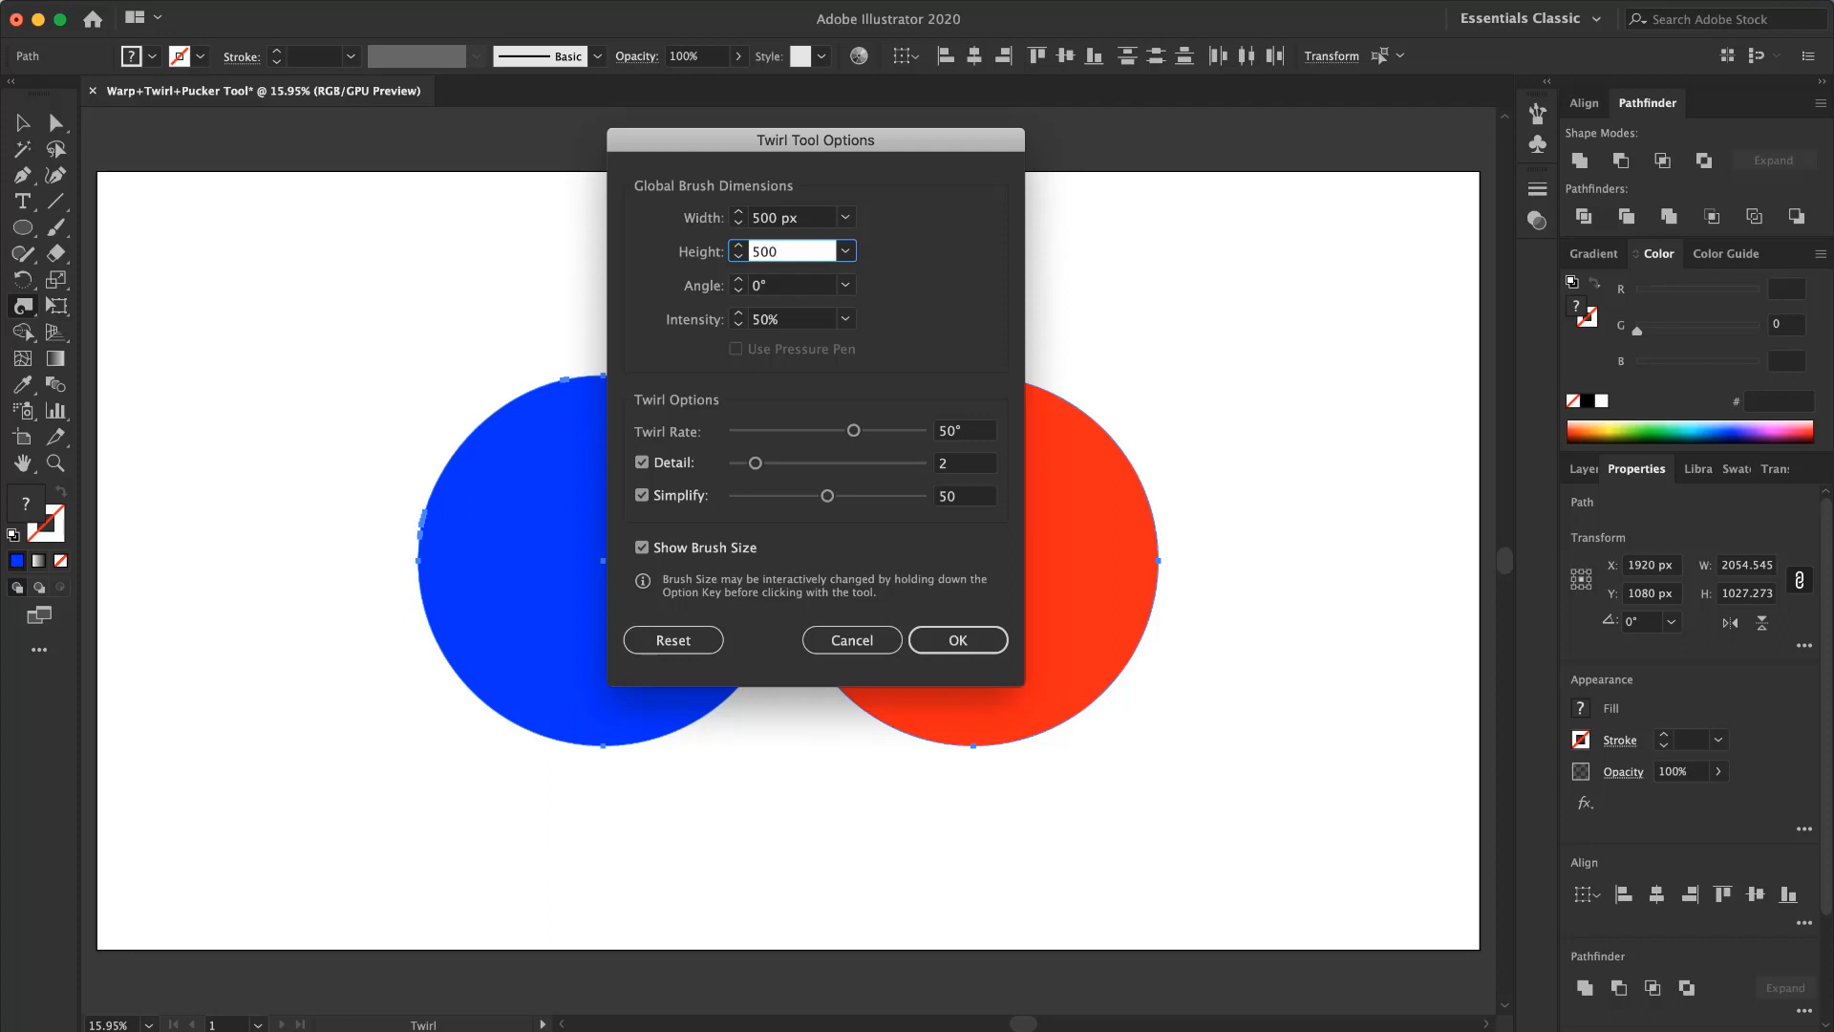
{"action": "type", "text": "500"}
{"action": "key", "text": "Return"}
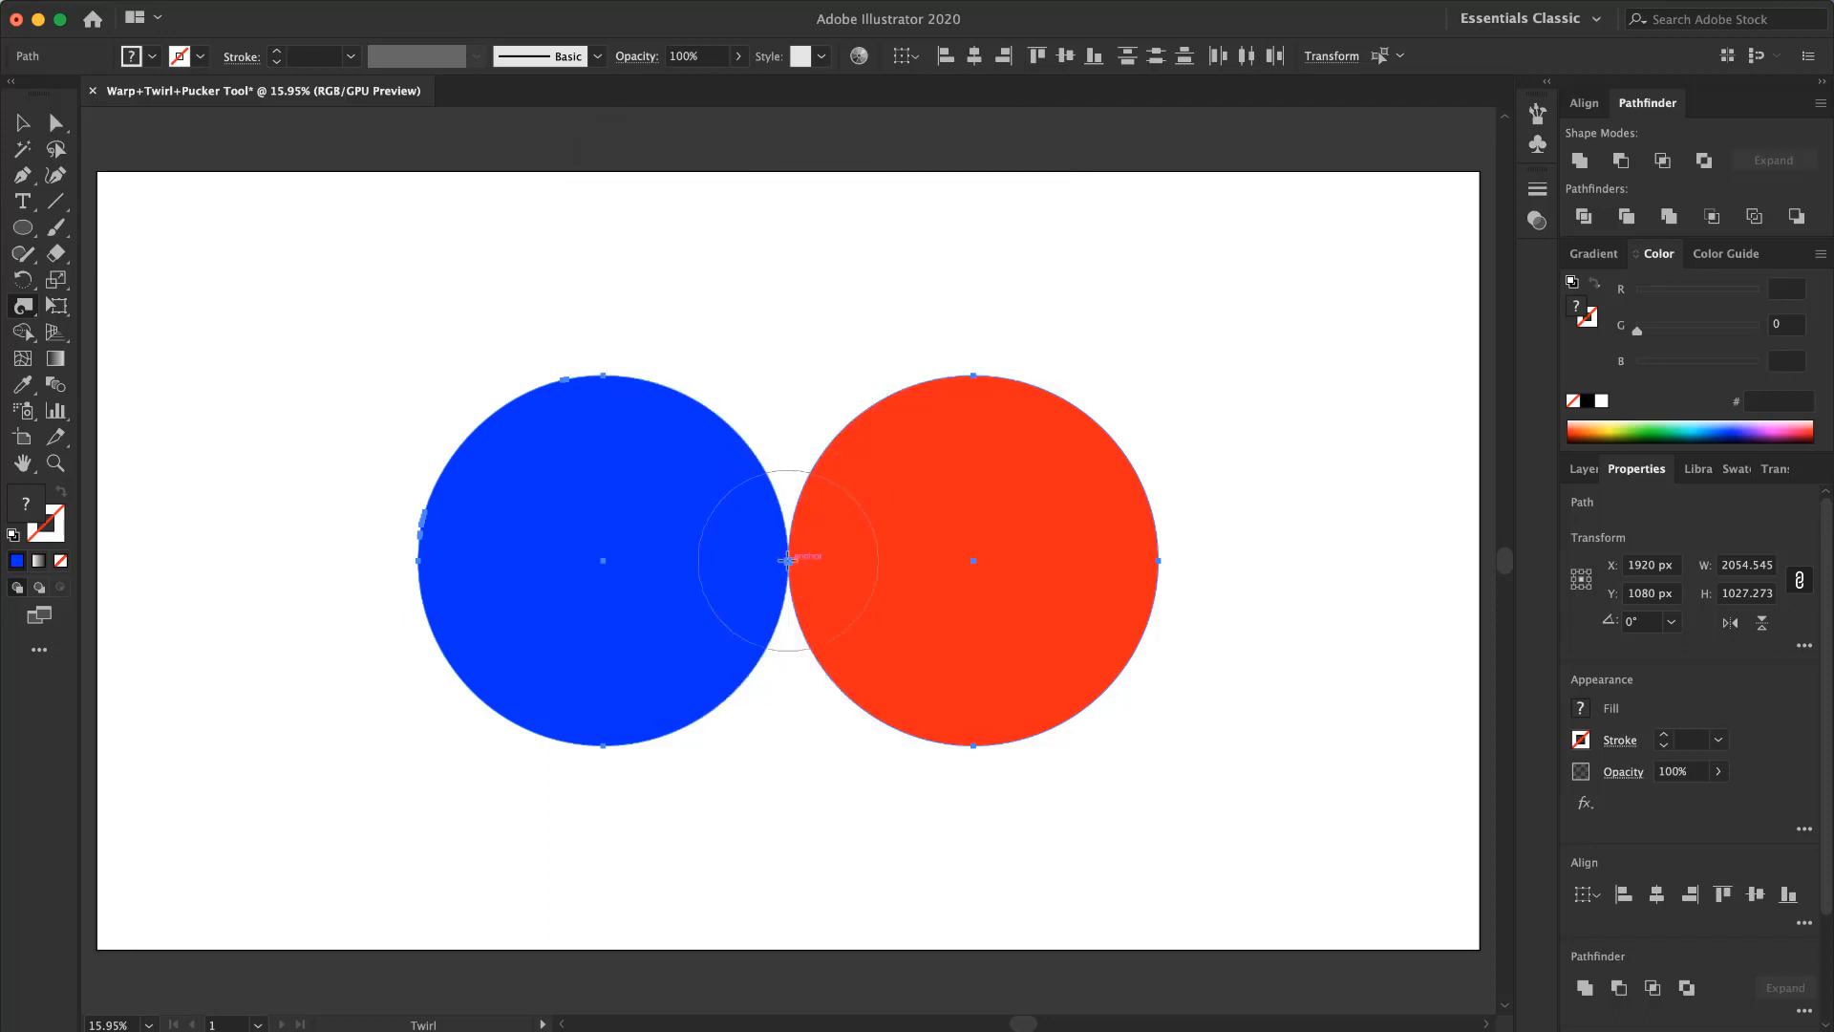
Step: Twirl the point where the circles touch into a dense spiral of many turns and deselect the artwork
{"action": "left_click_drag", "start_coordinate": [788, 561], "coordinate": [787, 561]}
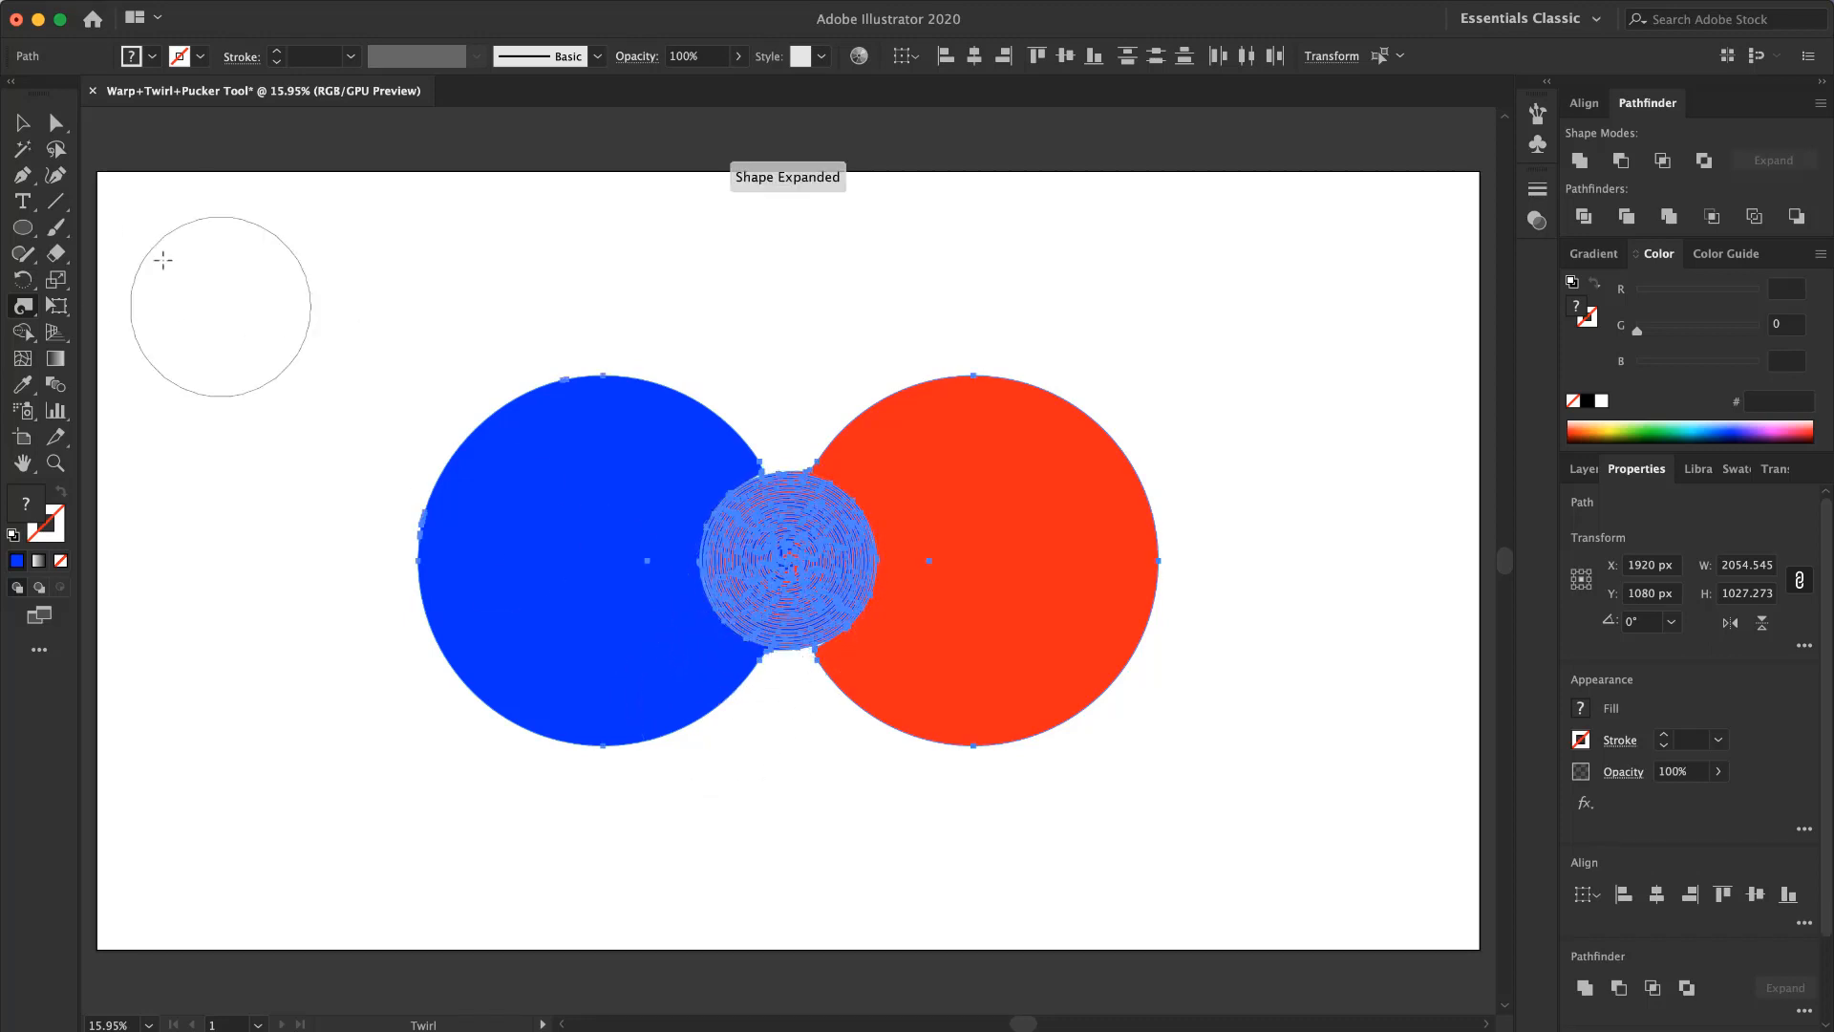
{"action": "left_click", "coordinate": [22, 122]}
{"action": "left_click", "coordinate": [516, 180]}
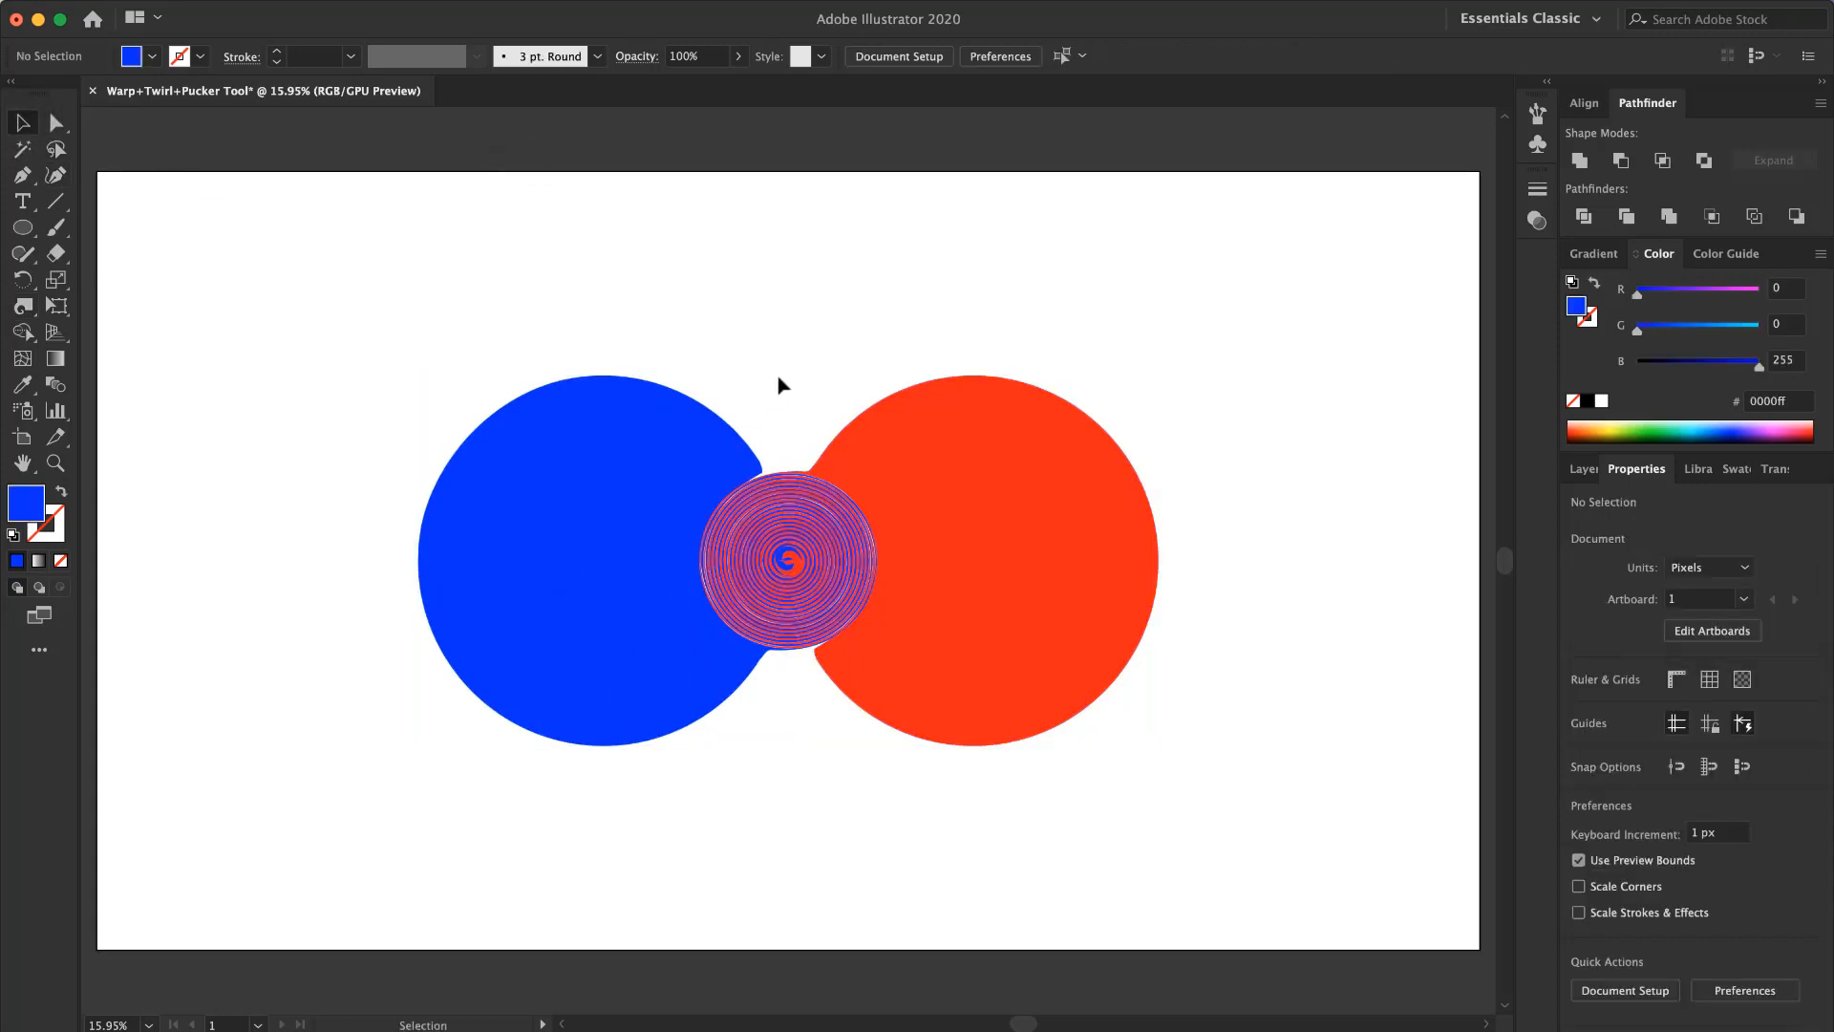
Step: Examine the thin blue and red bands of the dense spiral up close
{"action": "key", "text": "z"}
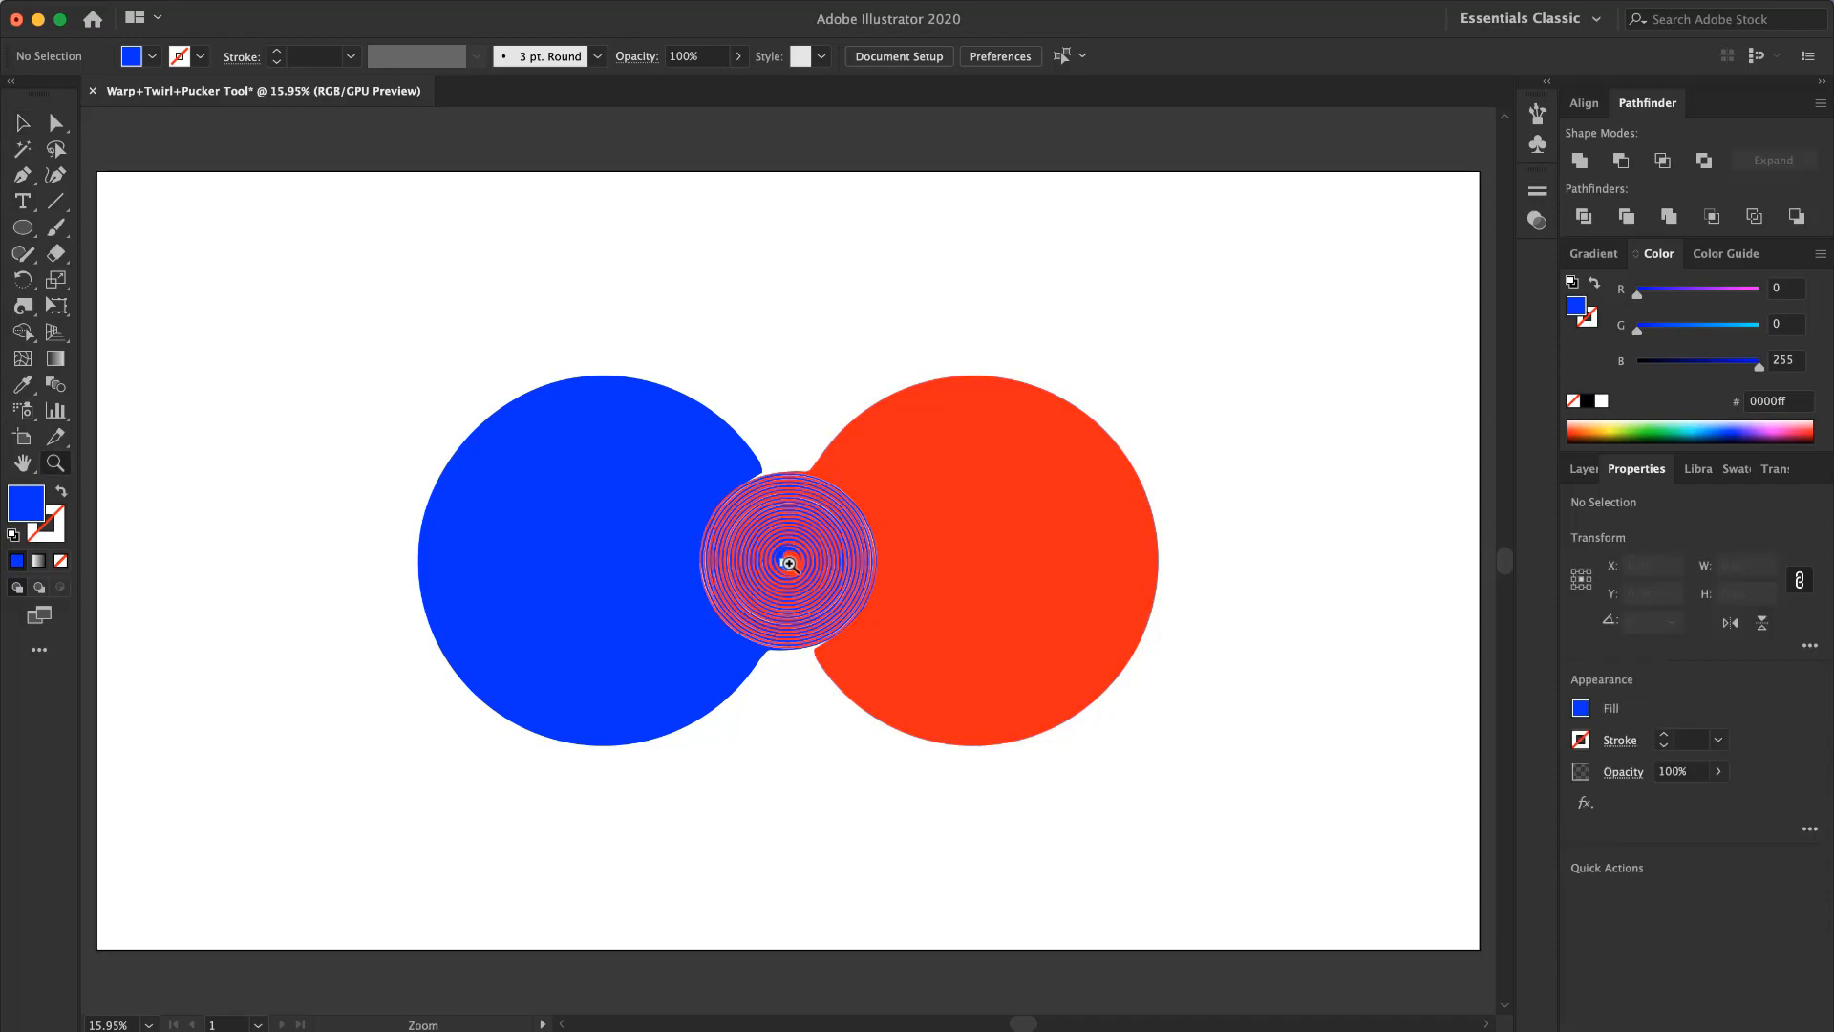
{"action": "left_click", "coordinate": [788, 563]}
{"action": "key", "text": "super+equal"}
{"action": "key", "text": "super+equal"}
{"action": "key", "text": "super+equal"}
{"action": "key", "text": "super+equal"}
{"action": "key", "text": "super+equal"}
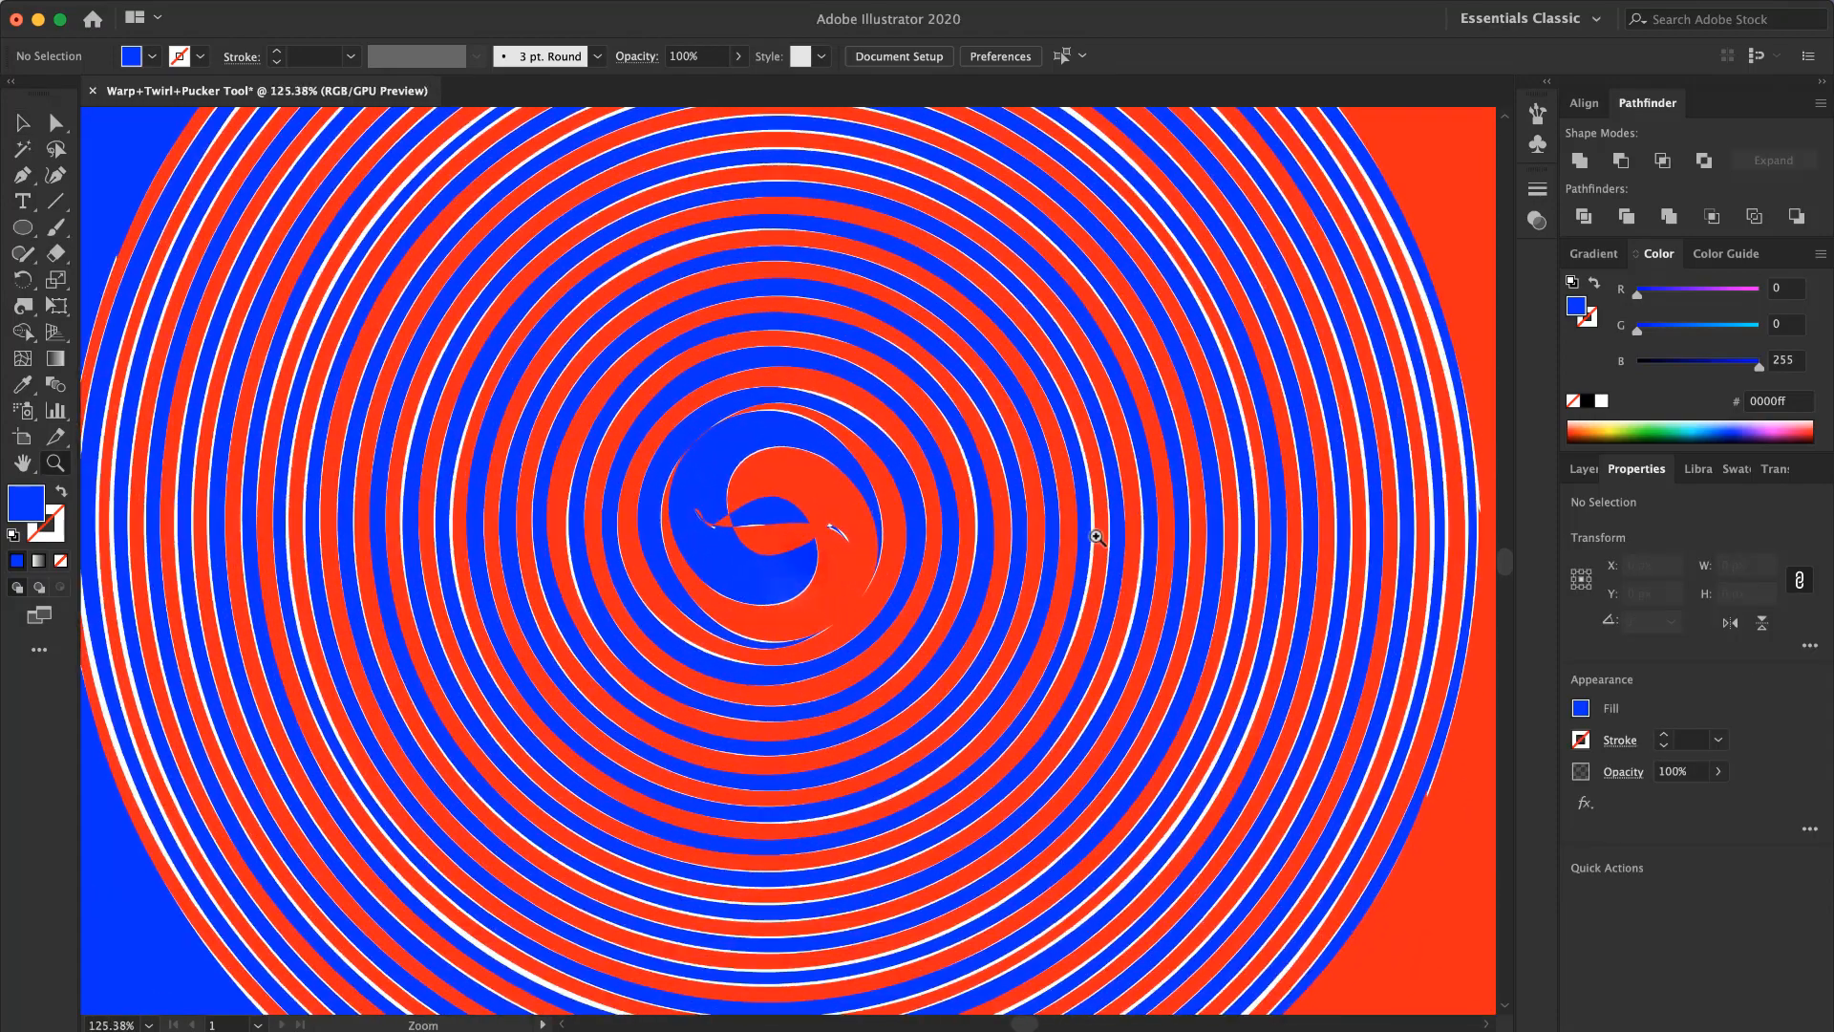
{"action": "left_click_drag", "start_coordinate": [846, 539], "coordinate": [1224, 676]}
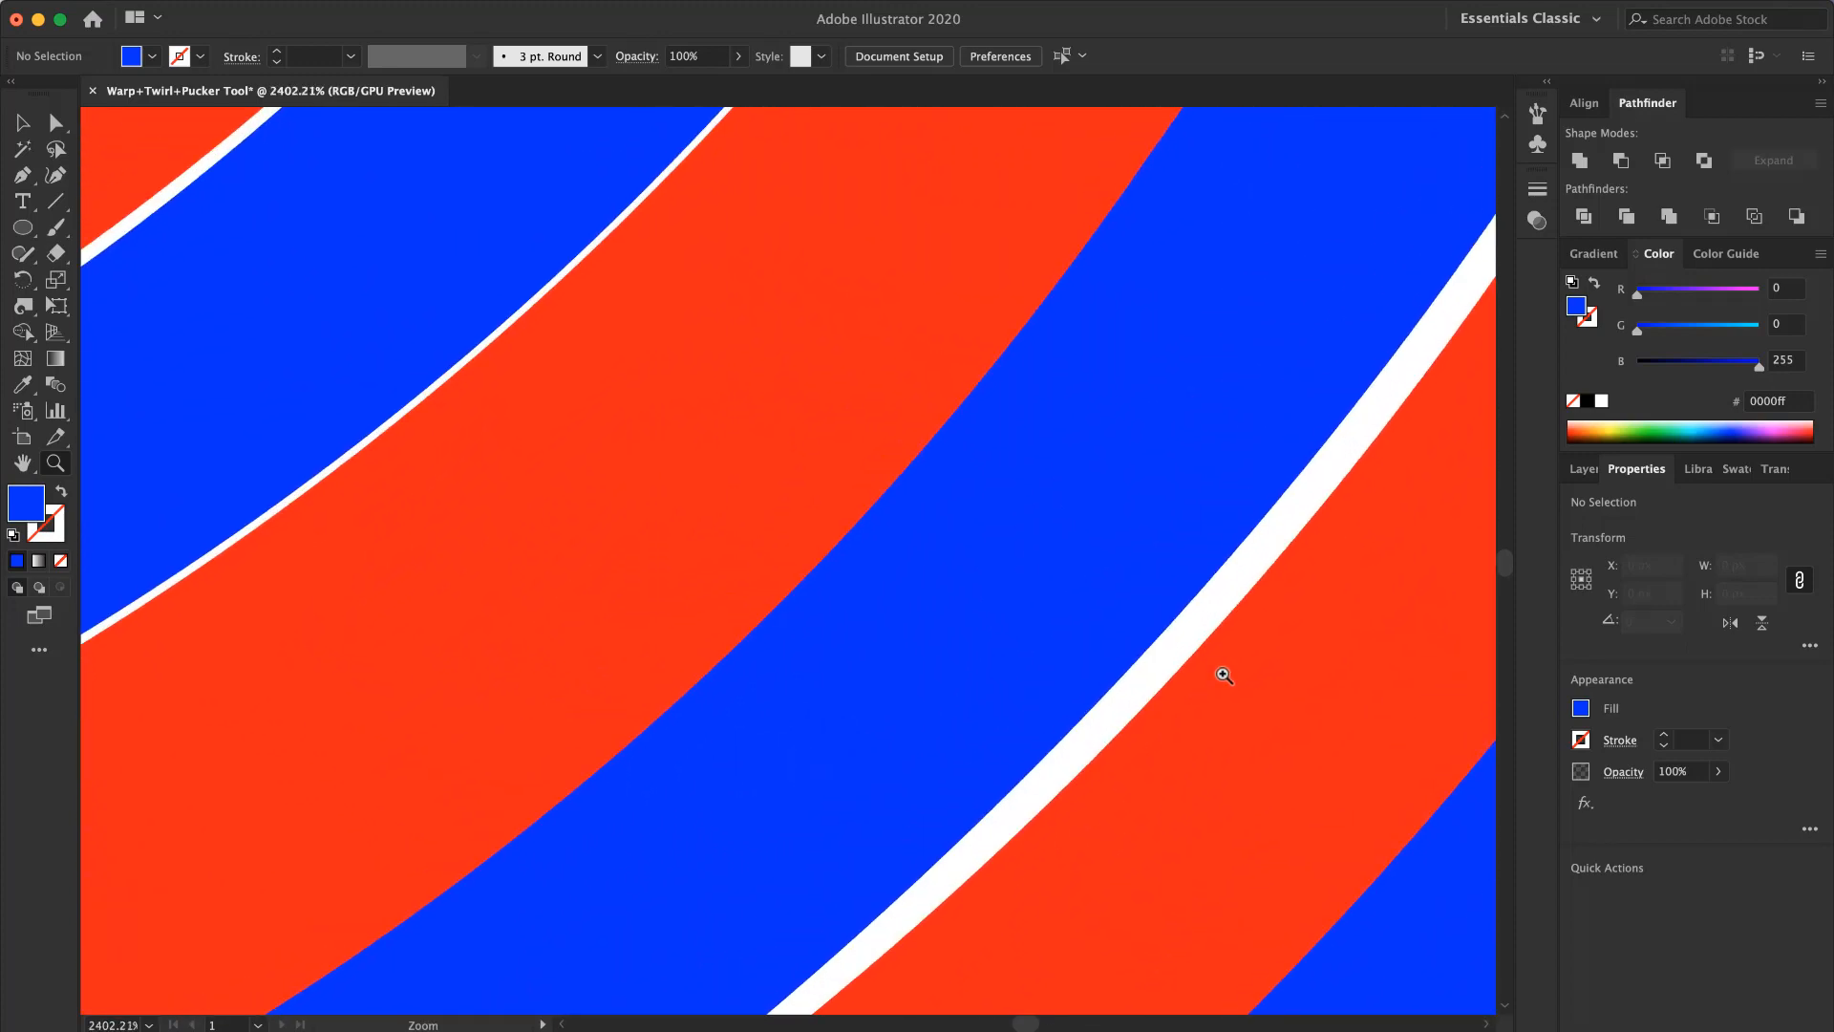
{"action": "left_click", "coordinate": [145, 1025]}
{"action": "left_click", "coordinate": [181, 996]}
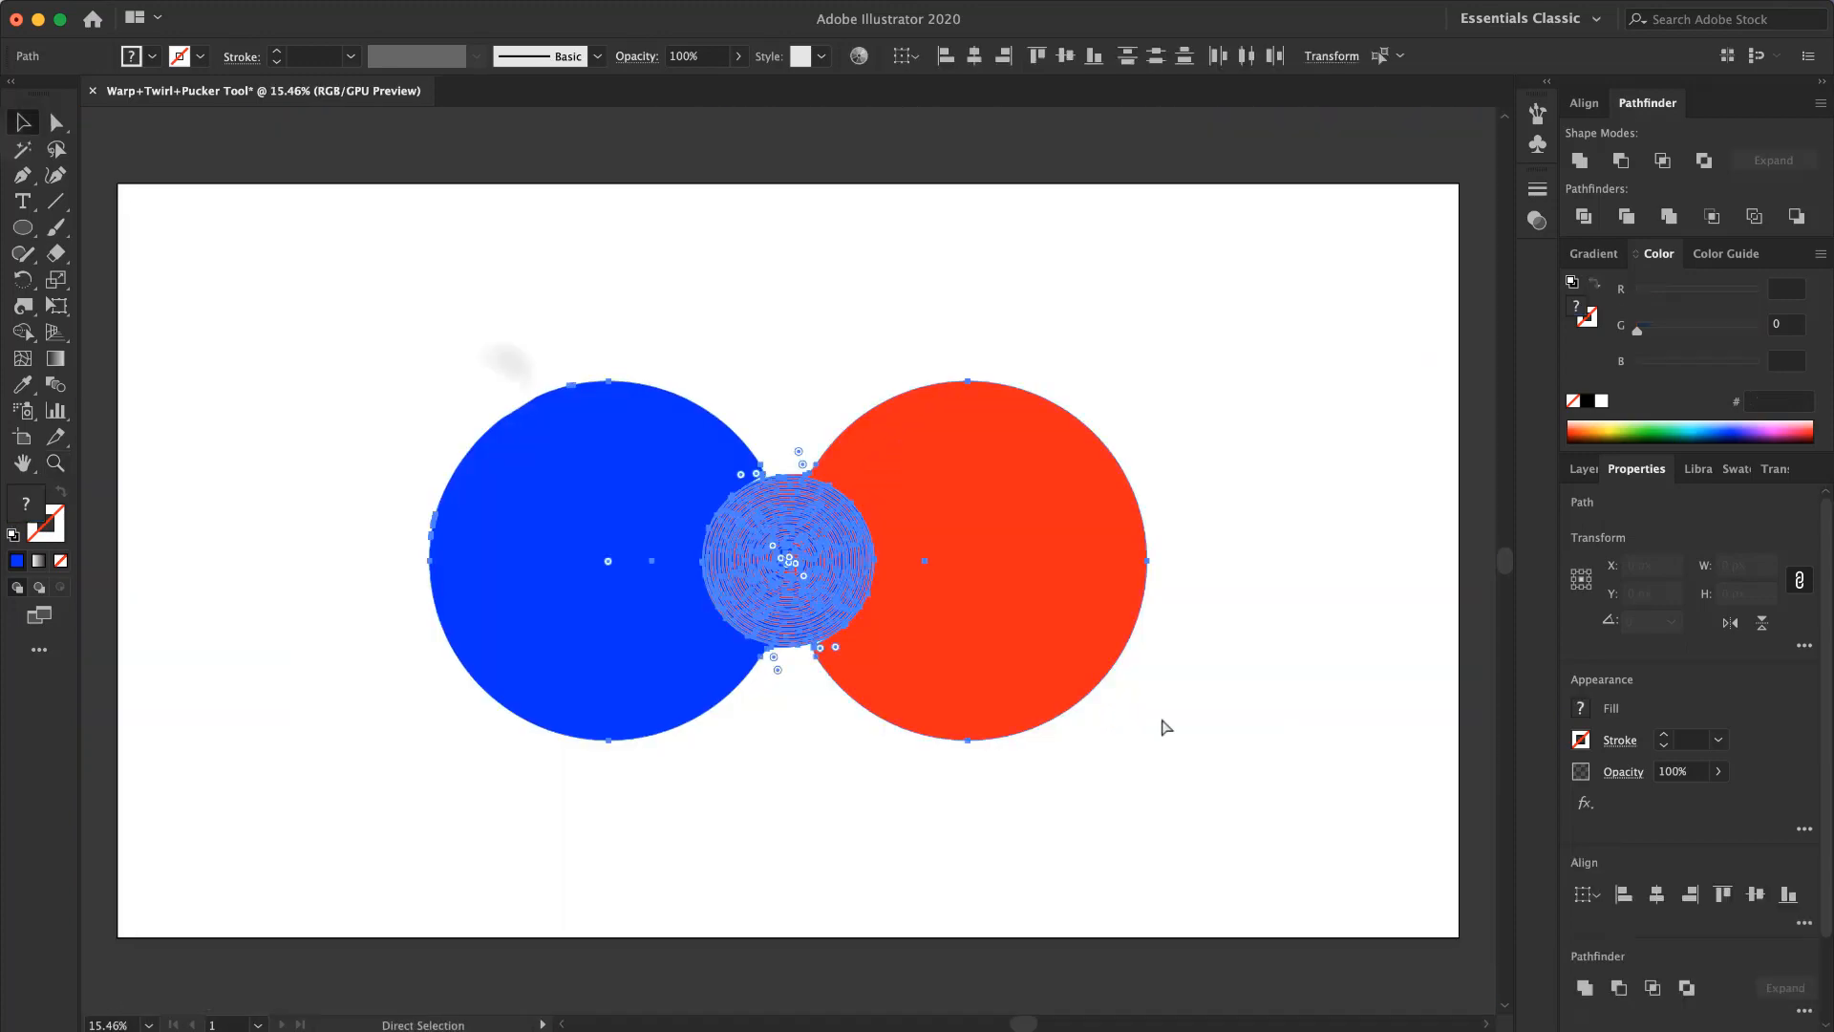
Step: Undo the dense twirl and twirl the circles' meeting point more briefly into a looser spiral
{"action": "key", "text": "ctrl+z"}
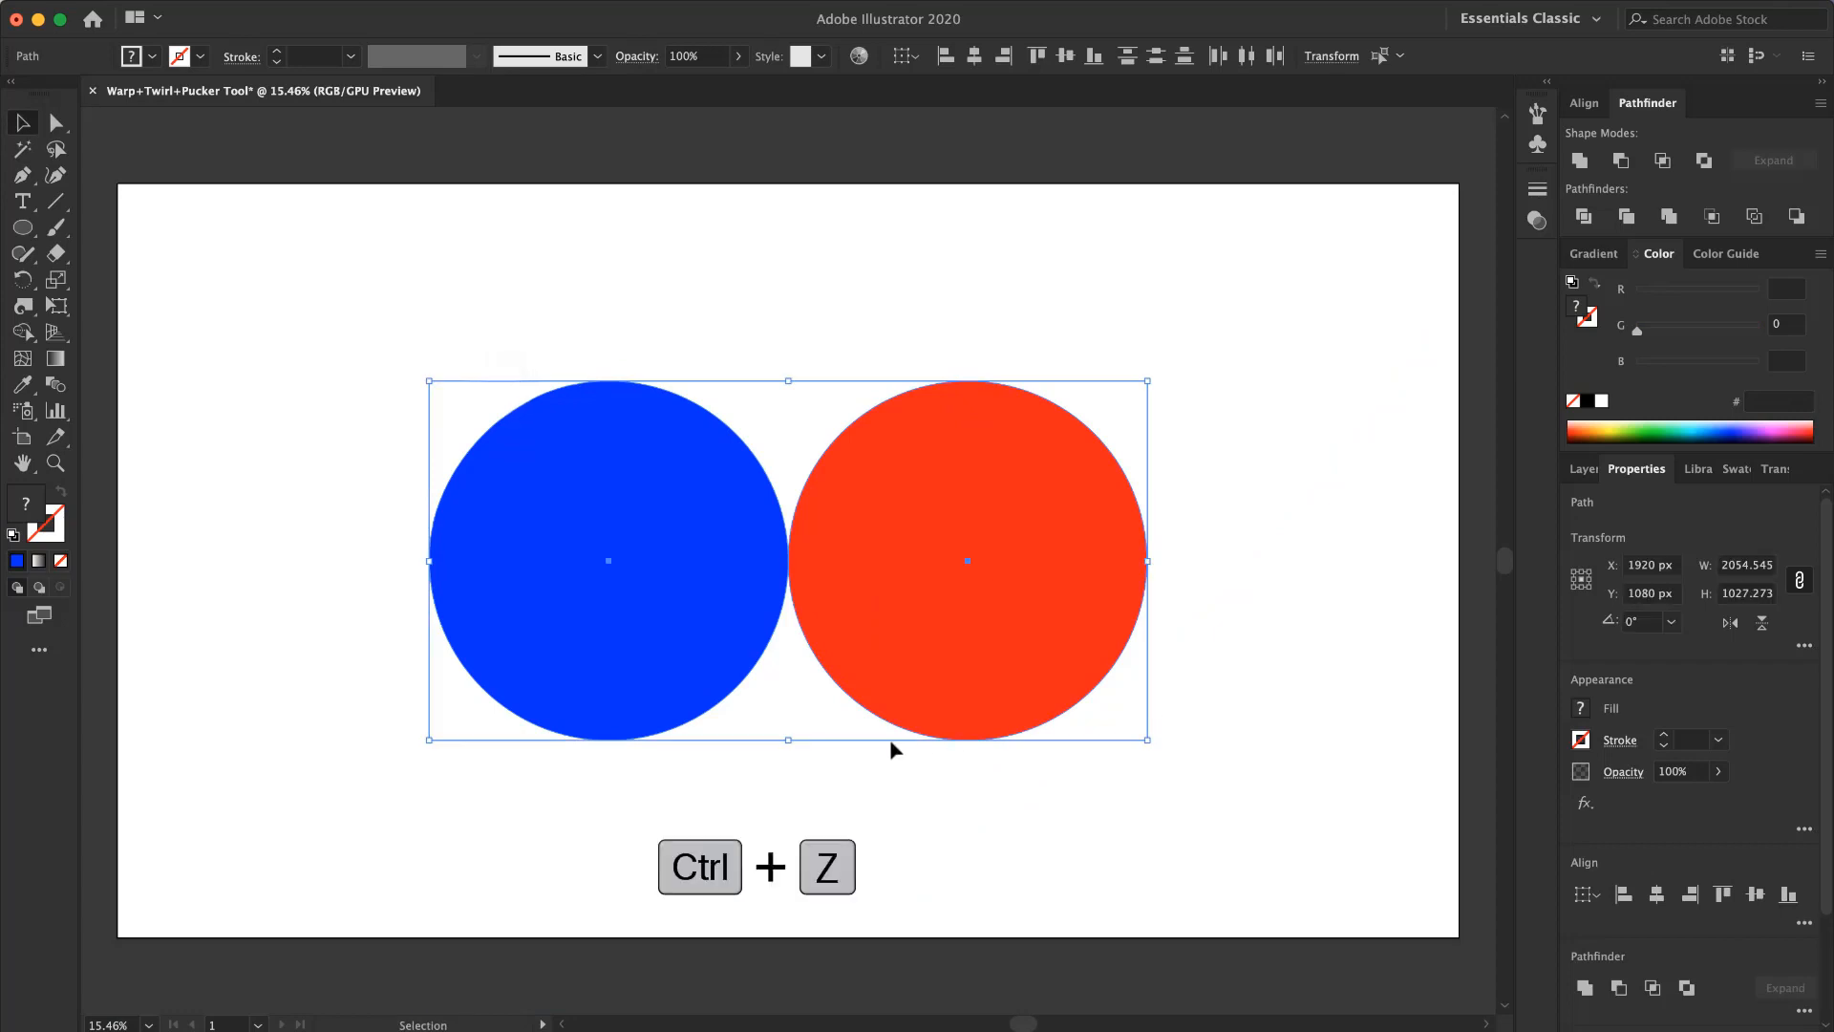
{"action": "left_click", "coordinate": [23, 306]}
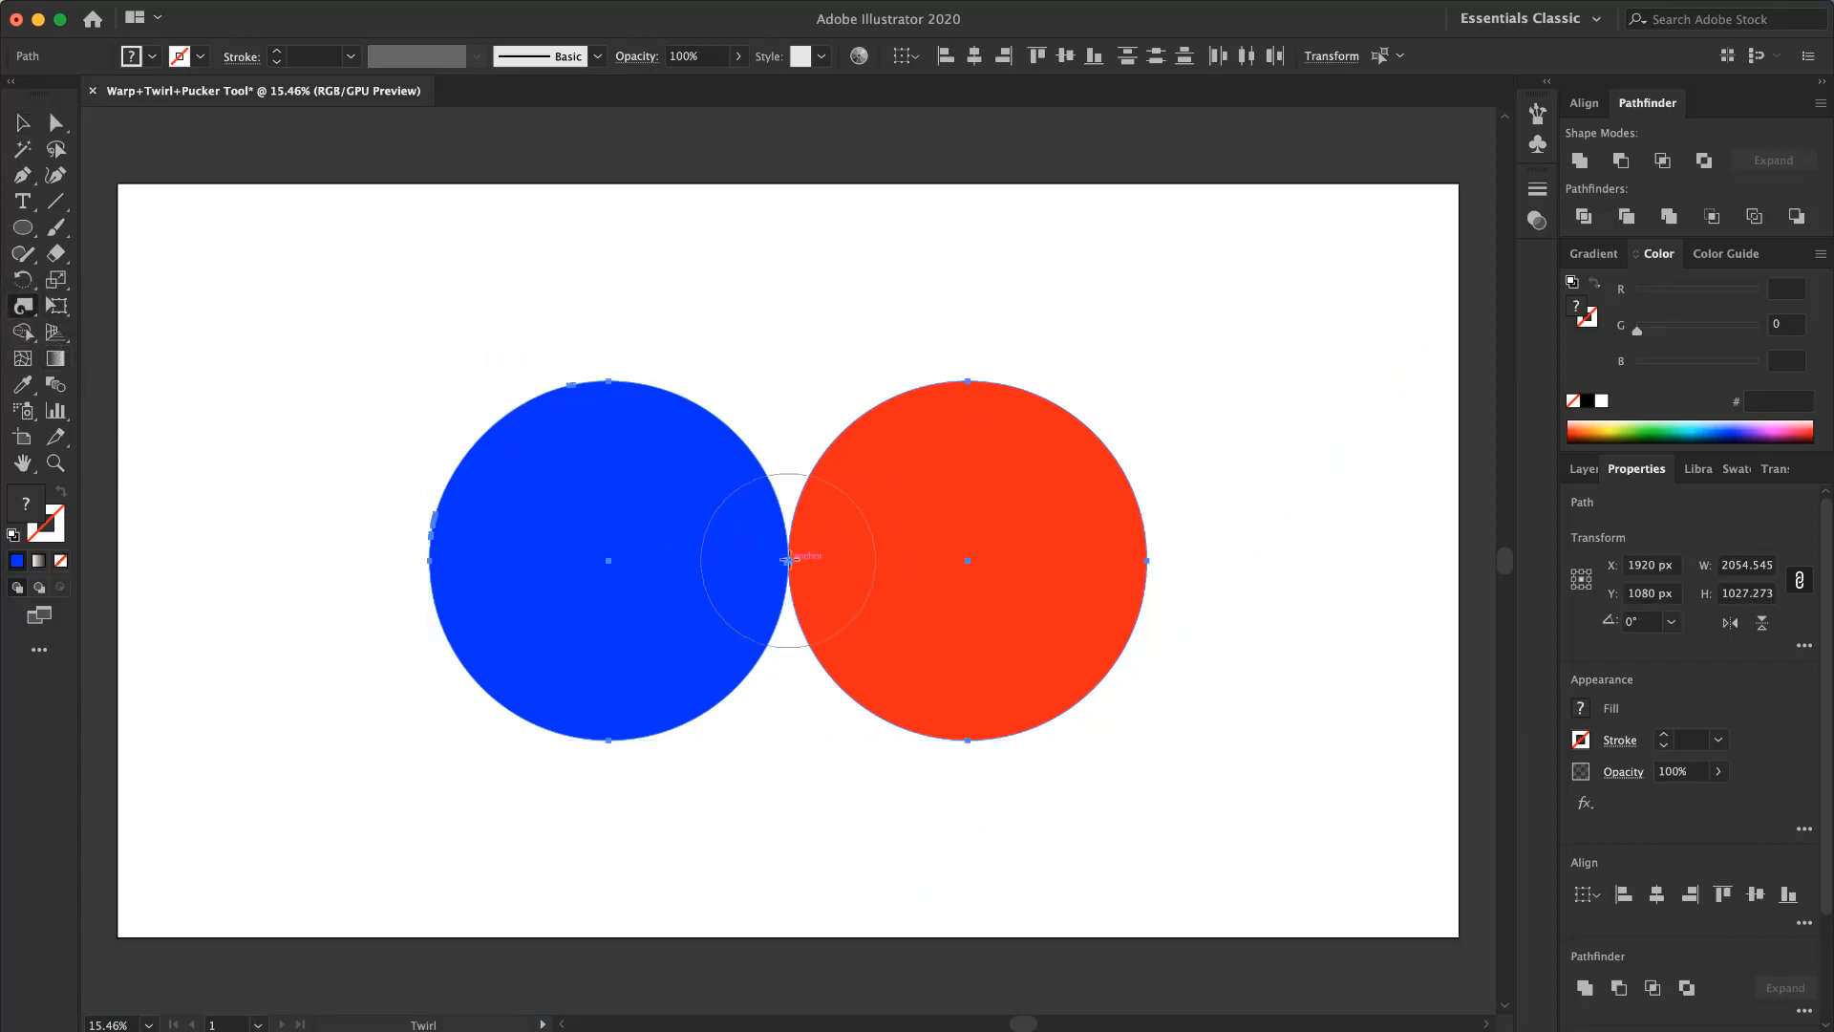
{"action": "left_click_drag", "start_coordinate": [787, 560], "coordinate": [789, 559]}
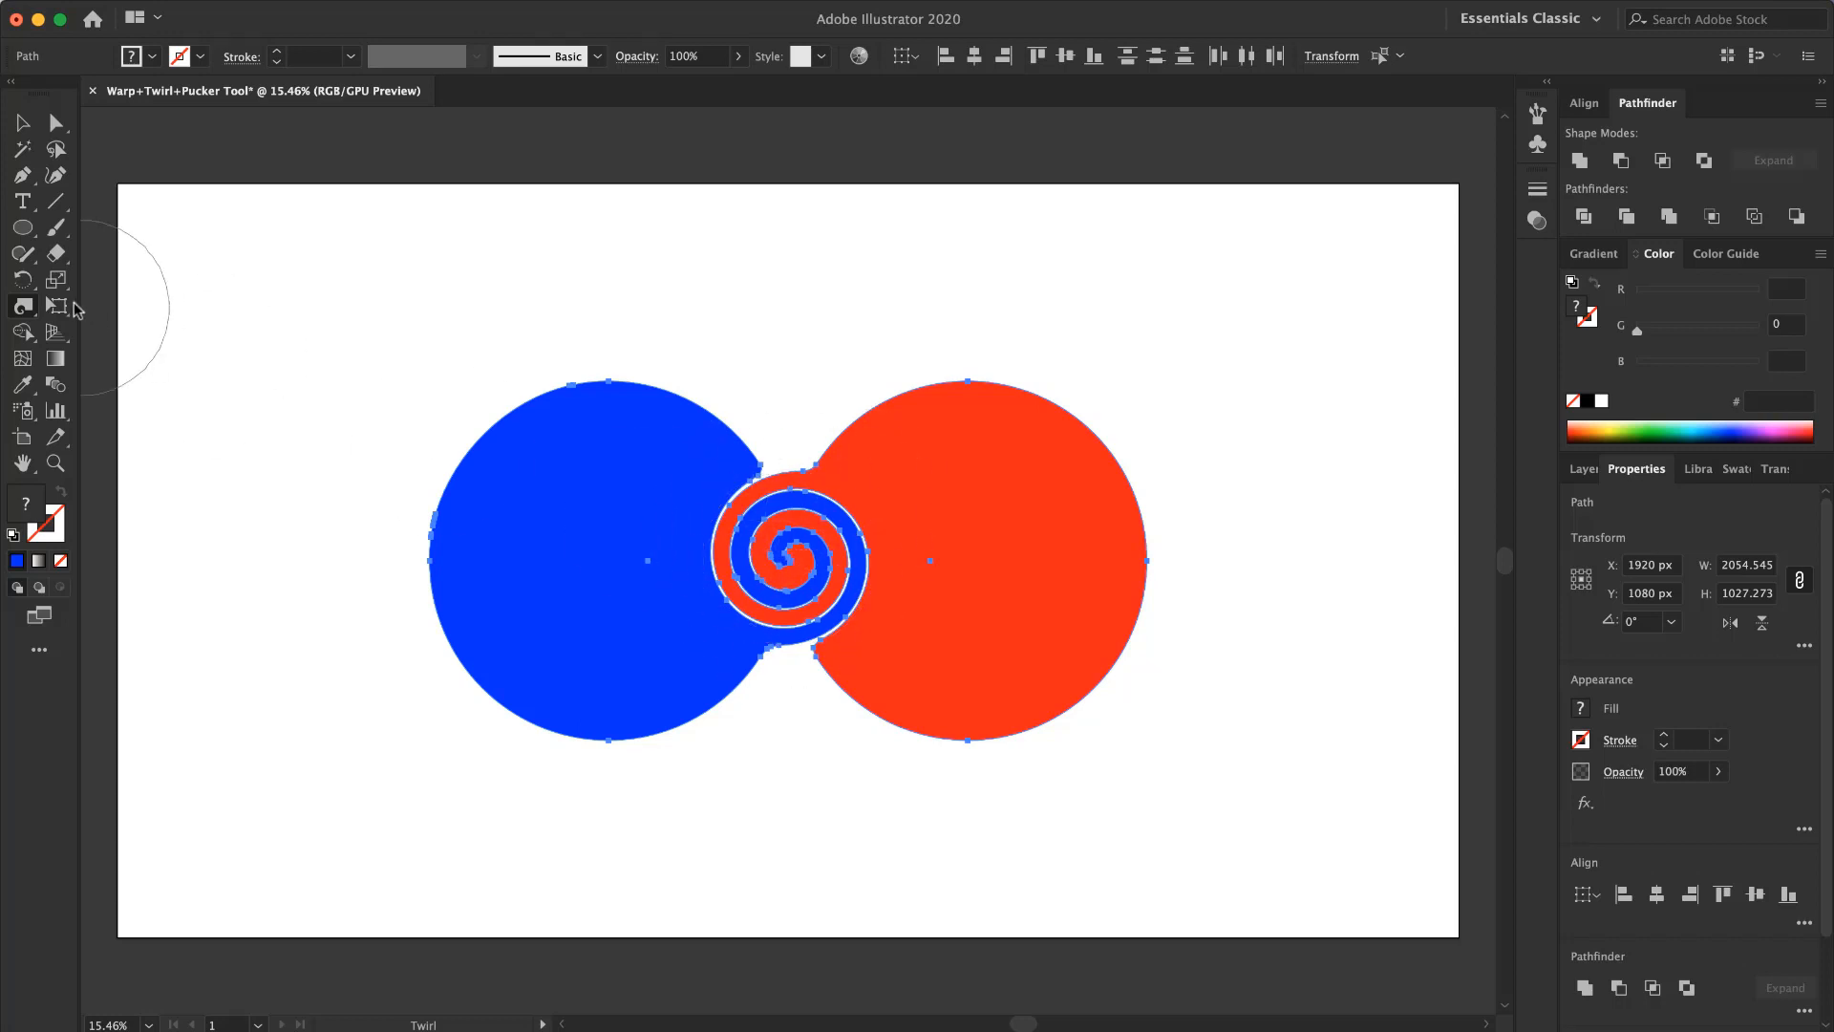
{"action": "left_click", "coordinate": [23, 123]}
{"action": "left_click", "coordinate": [246, 260]}
Step: Move the blue shape left, away from the red shape, and undo the move
{"action": "left_click", "coordinate": [527, 550]}
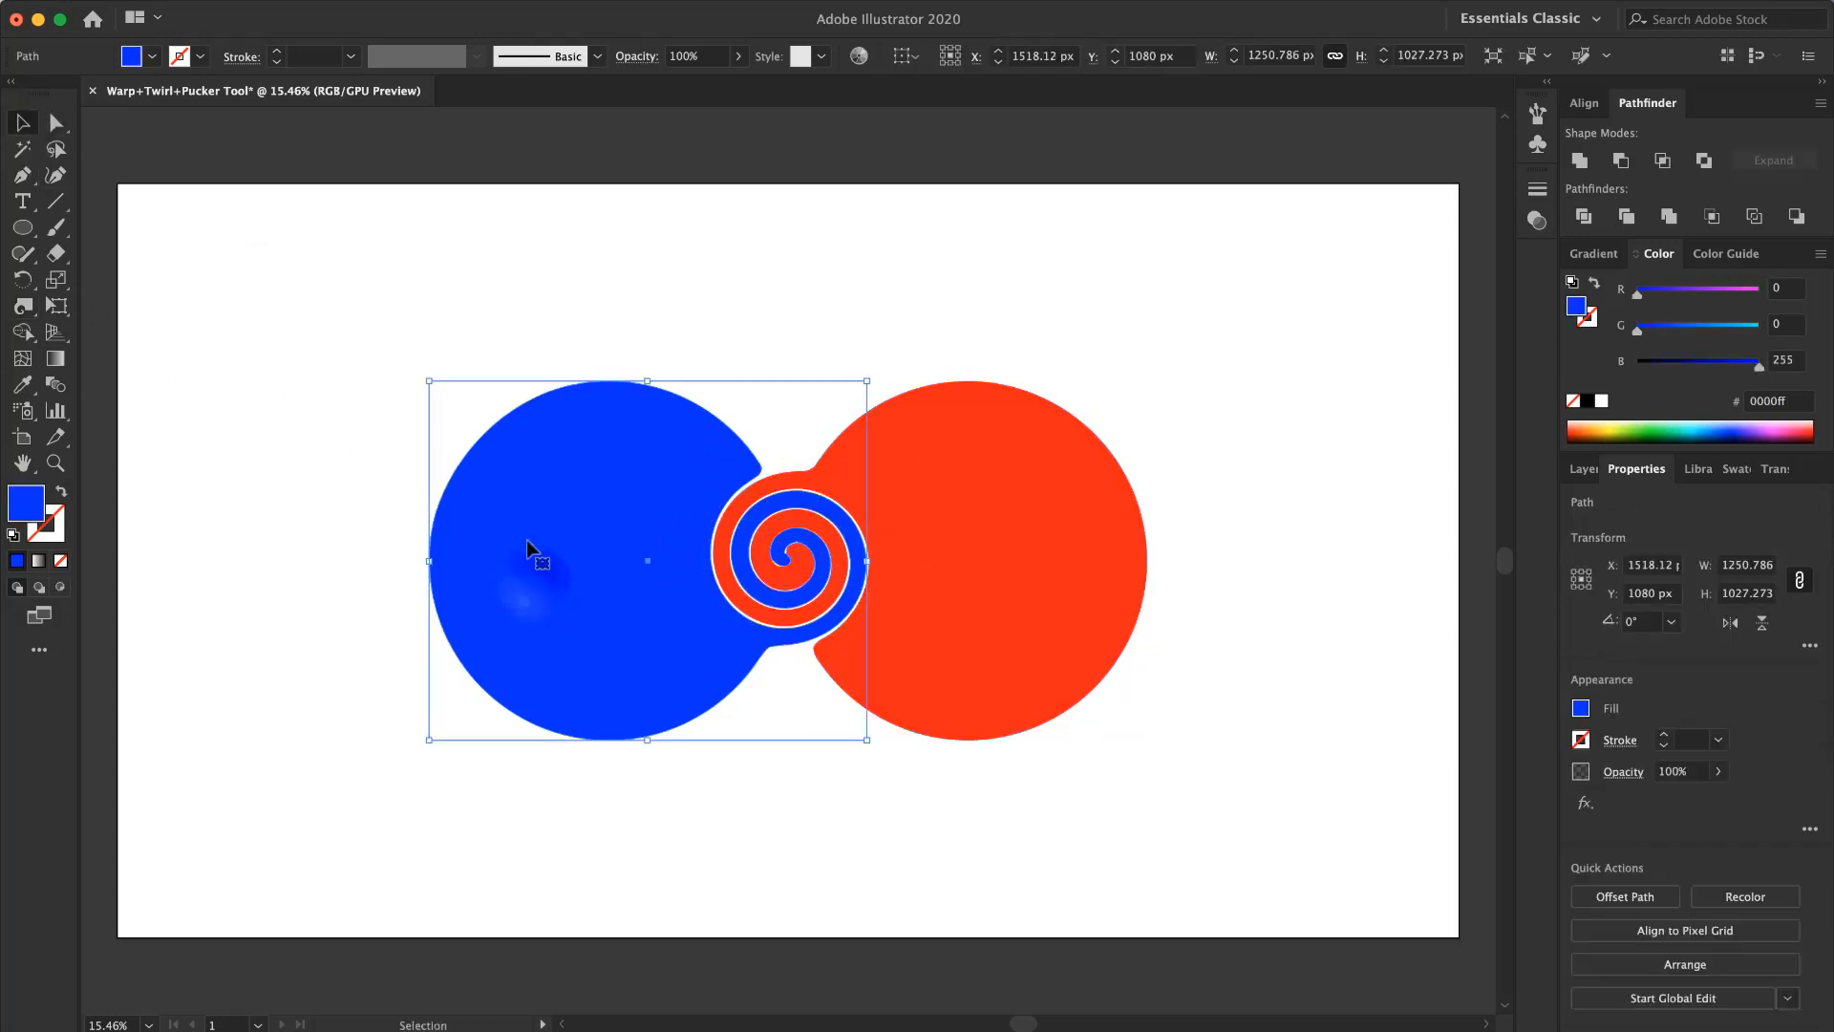
{"action": "left_click_drag", "start_coordinate": [602, 622], "coordinate": [382, 626]}
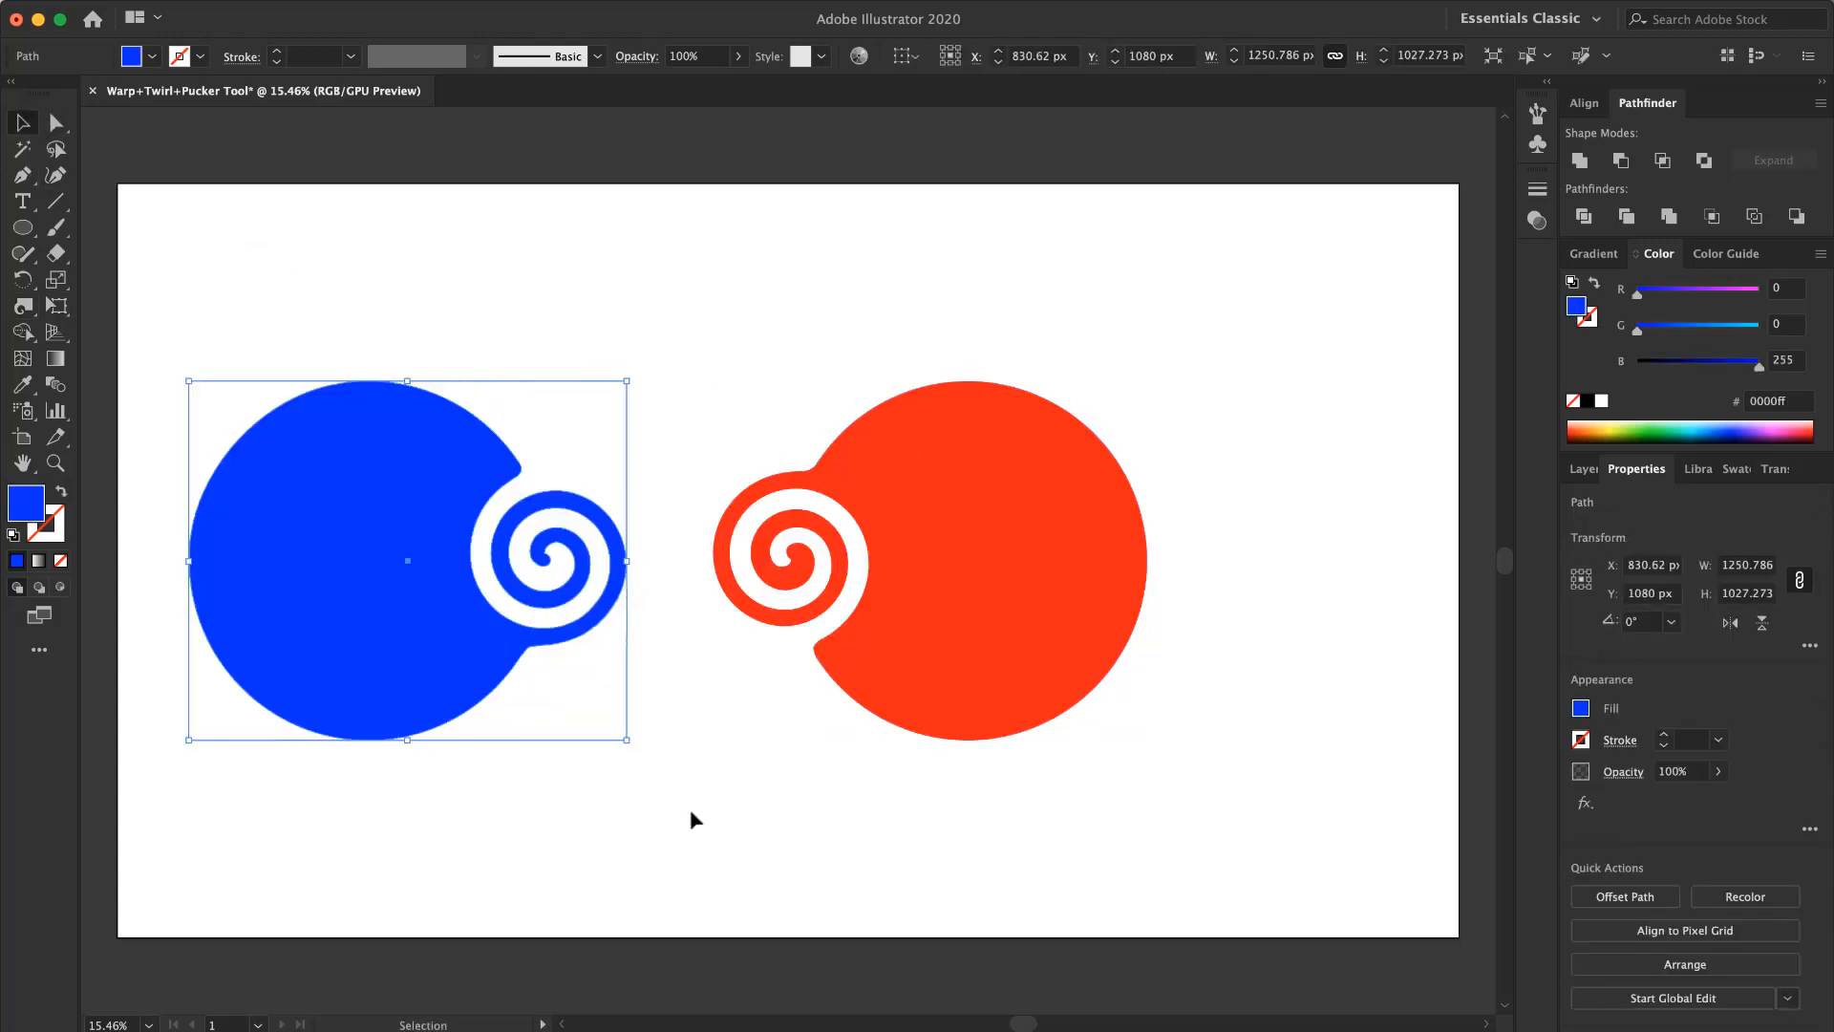
{"action": "left_click", "coordinate": [674, 822]}
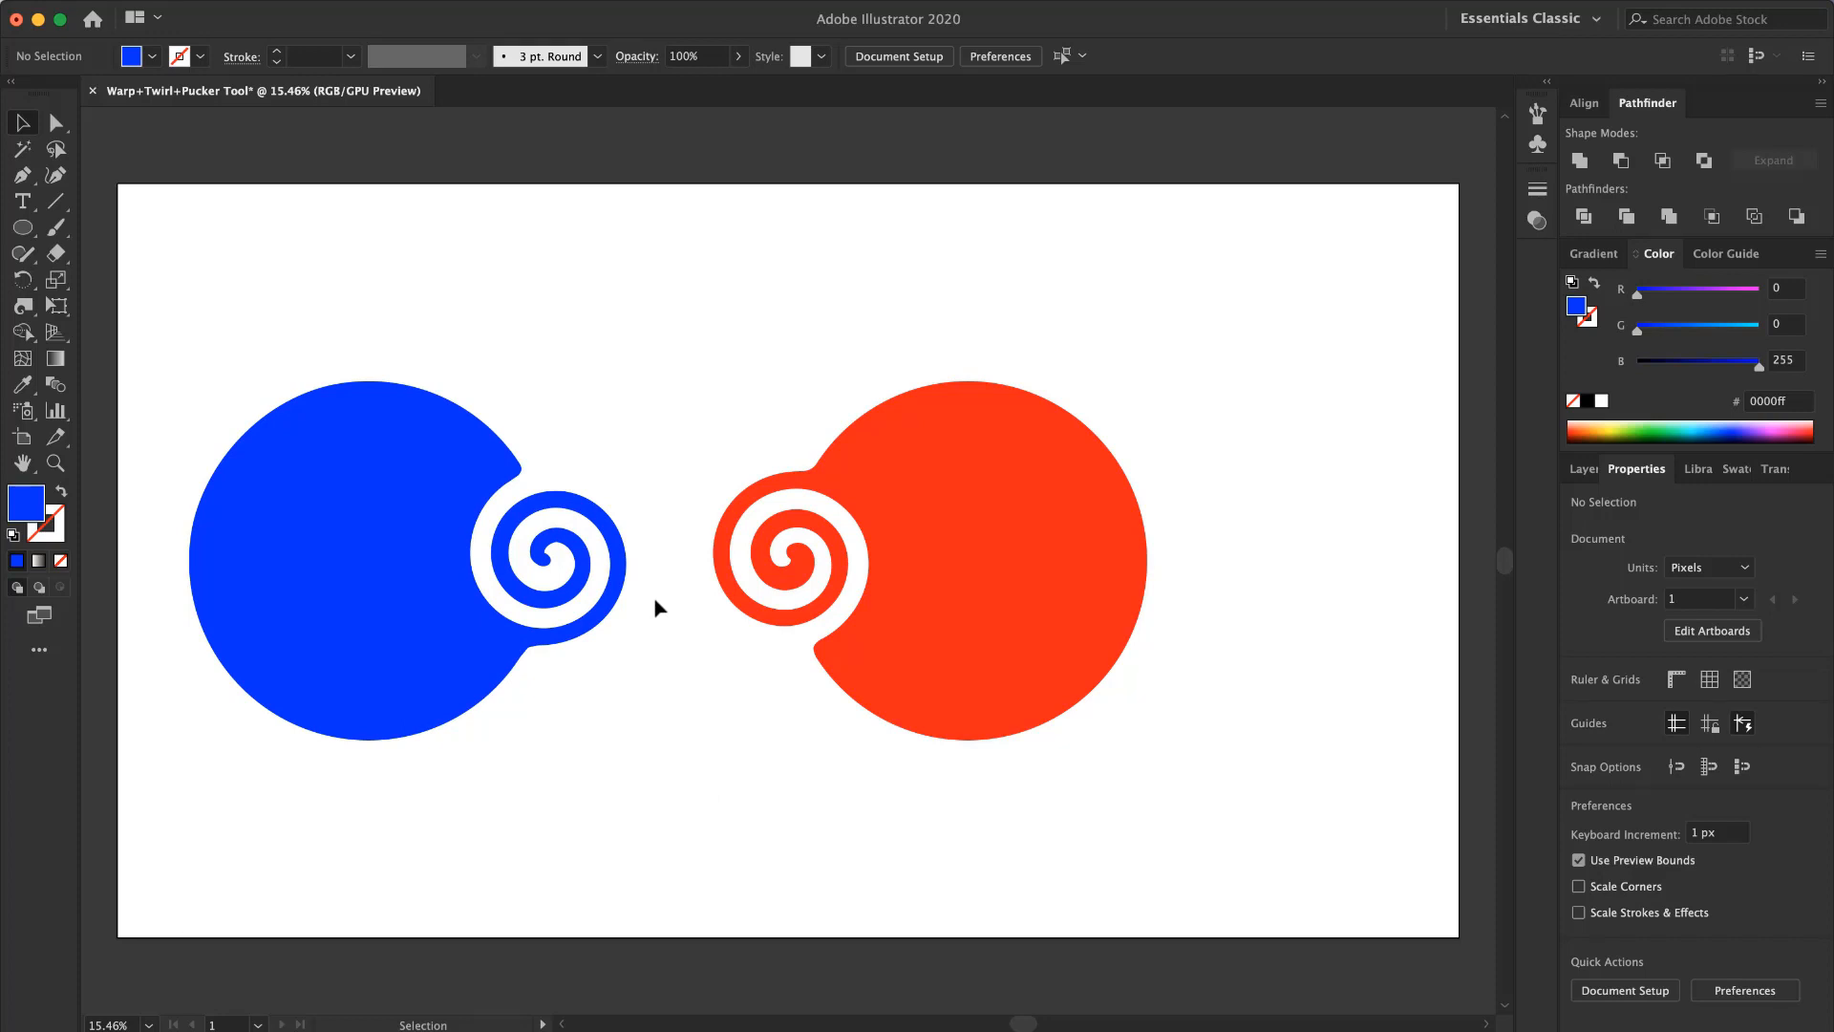
{"action": "key", "text": "cmd+z"}
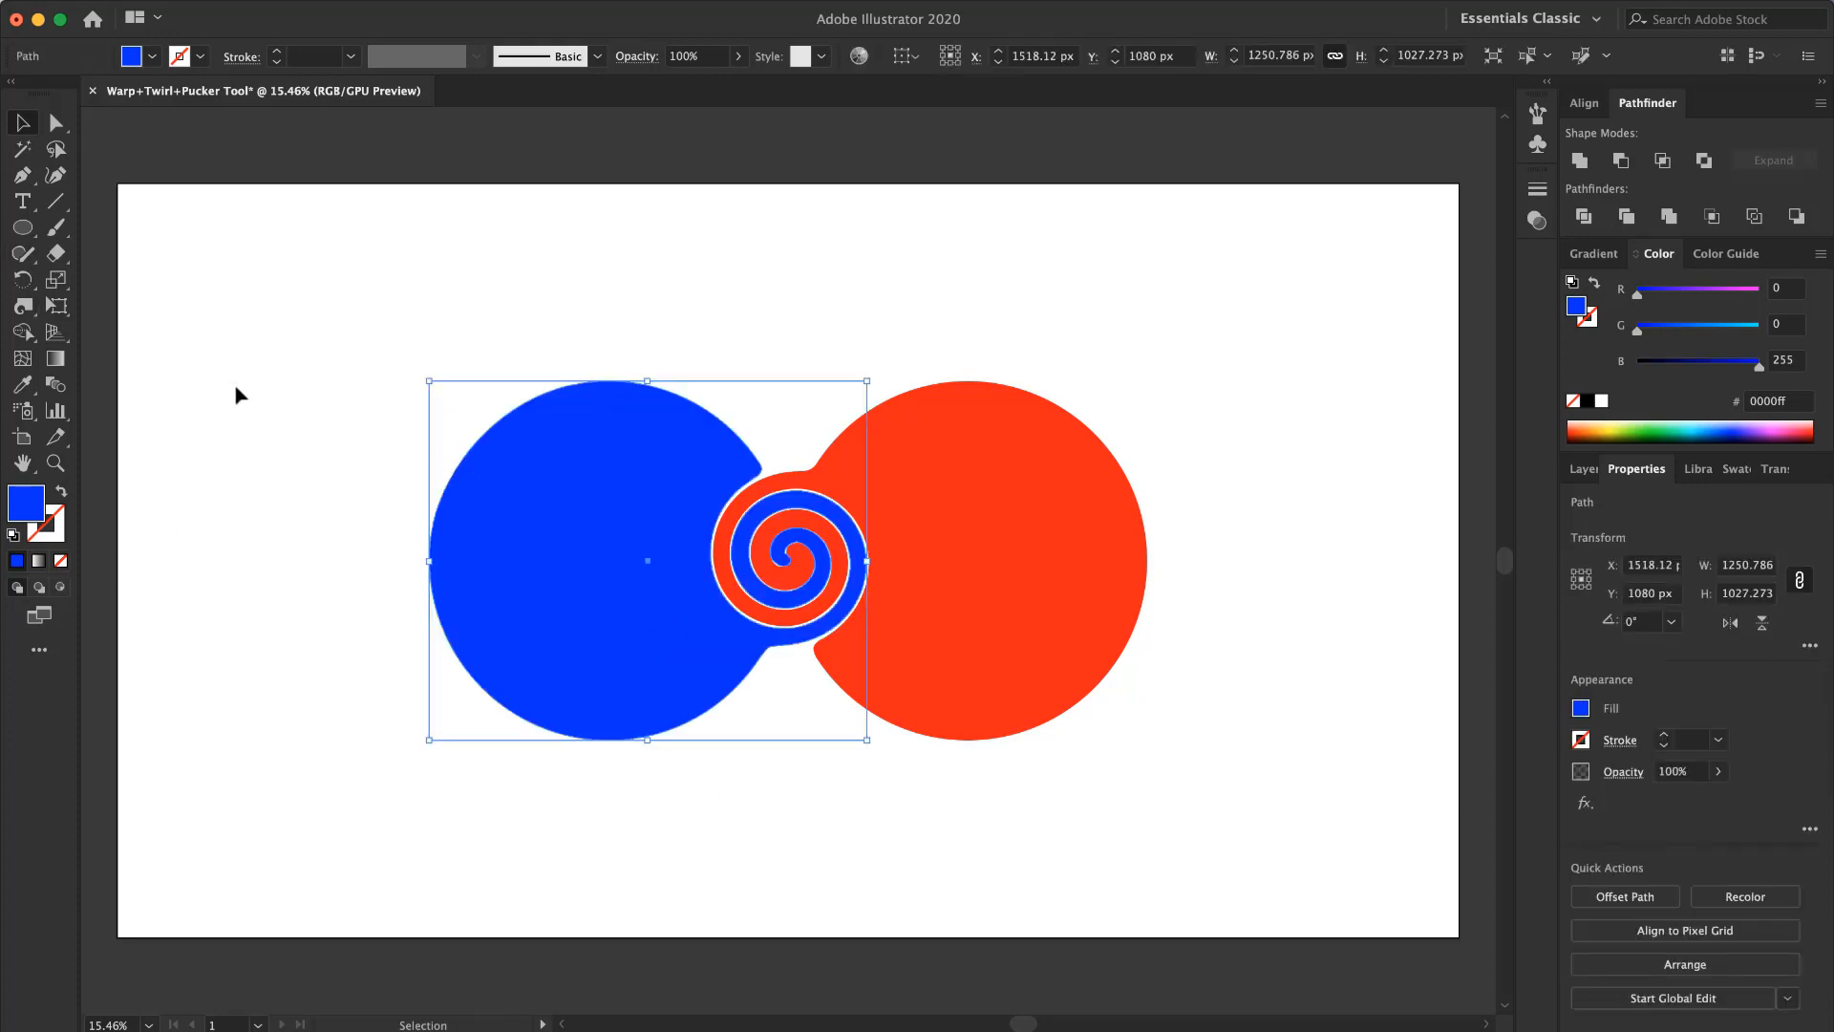
{"action": "left_click", "coordinate": [239, 393]}
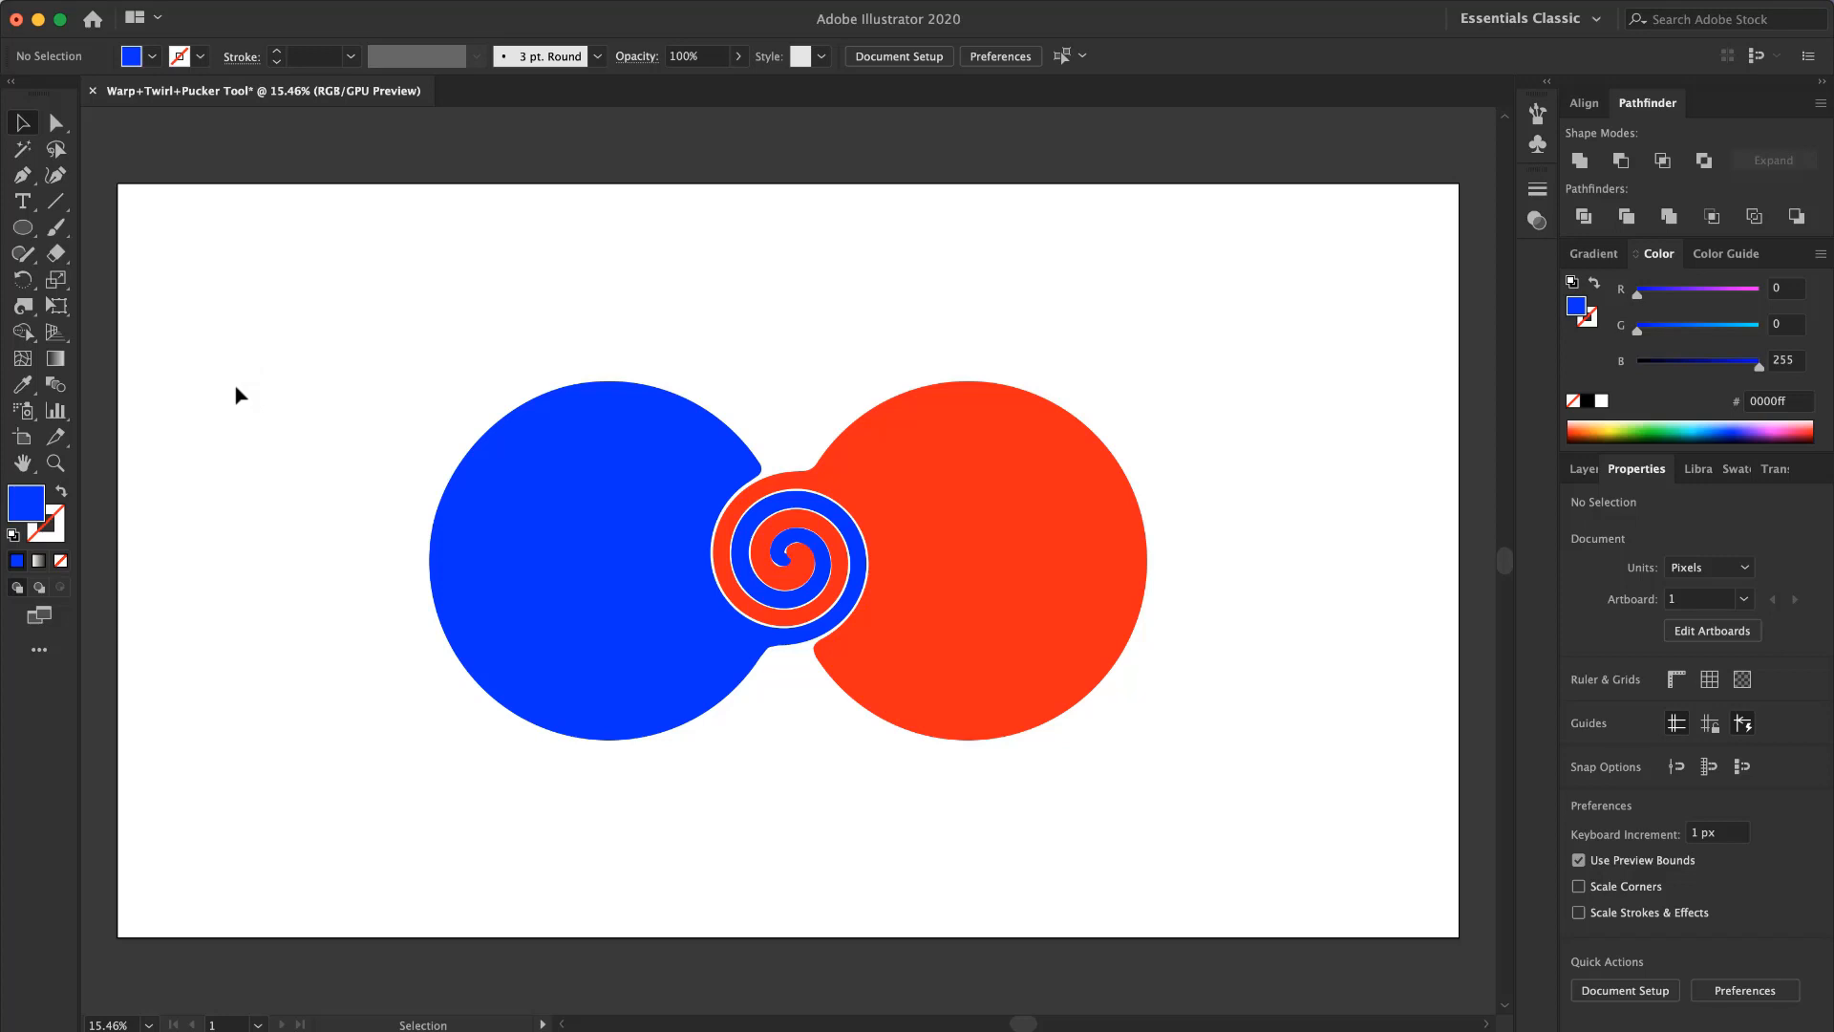
Step: Distort the blue shape with the Pucker tool along its left and lower-left edges and across its spiral
{"action": "left_click_drag", "start_coordinate": [23, 305], "coordinate": [168, 385]}
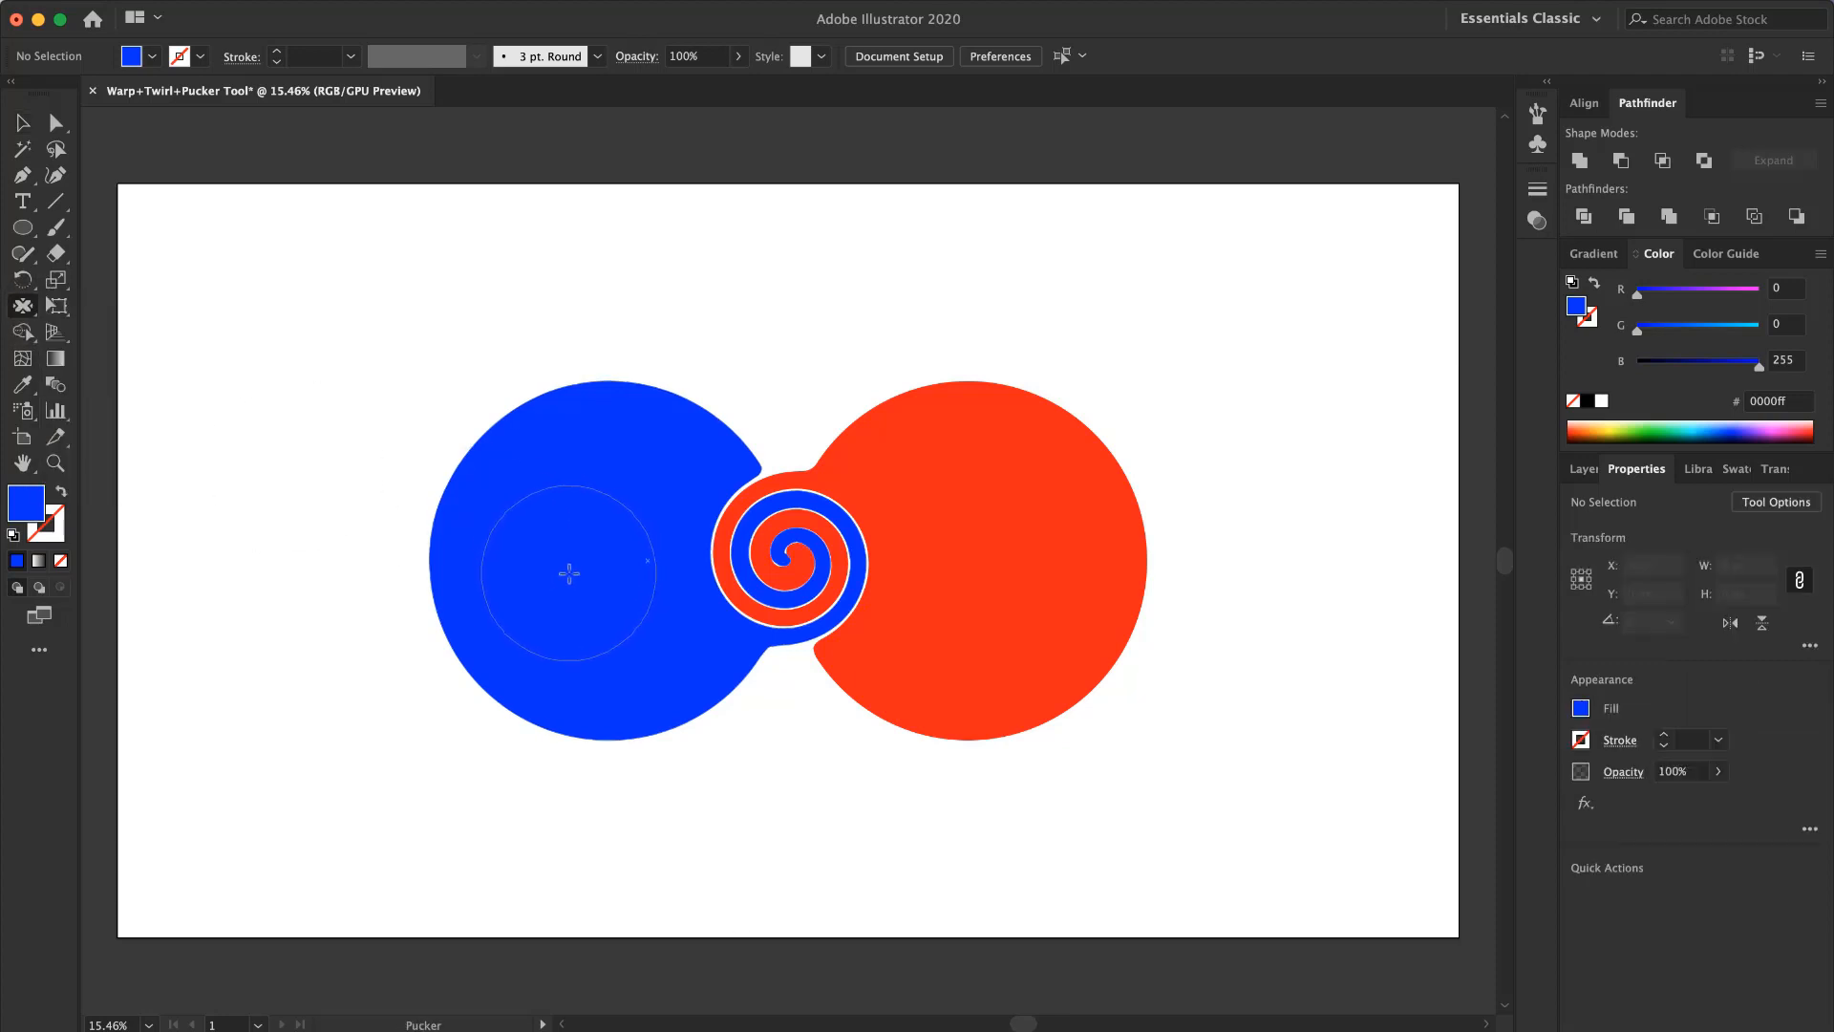
{"action": "left_click_drag", "start_coordinate": [432, 535], "coordinate": [626, 563]}
{"action": "key", "text": "super+z"}
{"action": "mouse_move", "coordinate": [475, 736]}
{"action": "left_mouse_down"}
{"action": "mouse_move", "coordinate": [416, 676]}
{"action": "mouse_move", "coordinate": [392, 551]}
{"action": "mouse_move", "coordinate": [407, 486]}
{"action": "mouse_move", "coordinate": [465, 408]}
{"action": "mouse_move", "coordinate": [578, 362]}
{"action": "mouse_move", "coordinate": [698, 363]}
{"action": "mouse_move", "coordinate": [768, 407]}
{"action": "mouse_move", "coordinate": [819, 500]}
{"action": "mouse_move", "coordinate": [817, 545]}
{"action": "left_mouse_up"}
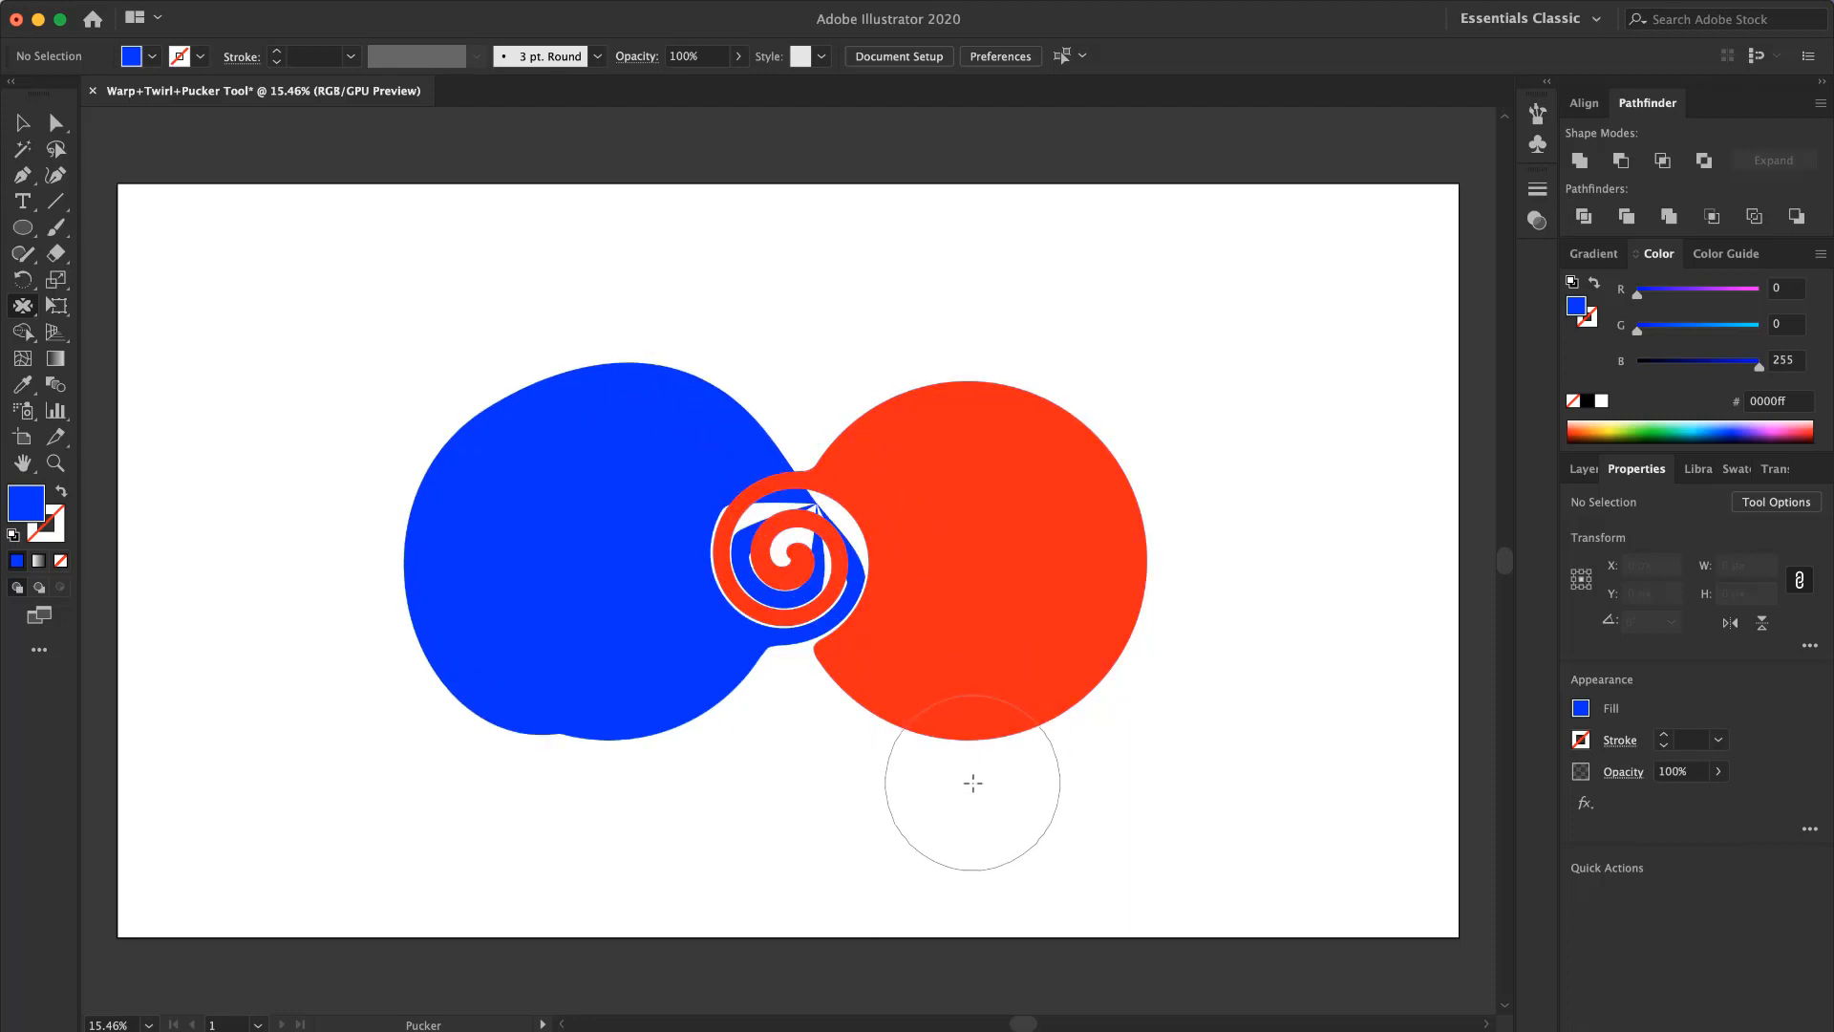
Step: Undo the pucker distortion on the blue shape and move the shape left, clear of the red one
{"action": "key", "text": "super+z"}
{"action": "key", "text": "v"}
{"action": "left_click_drag", "start_coordinate": [563, 568], "coordinate": [325, 621]}
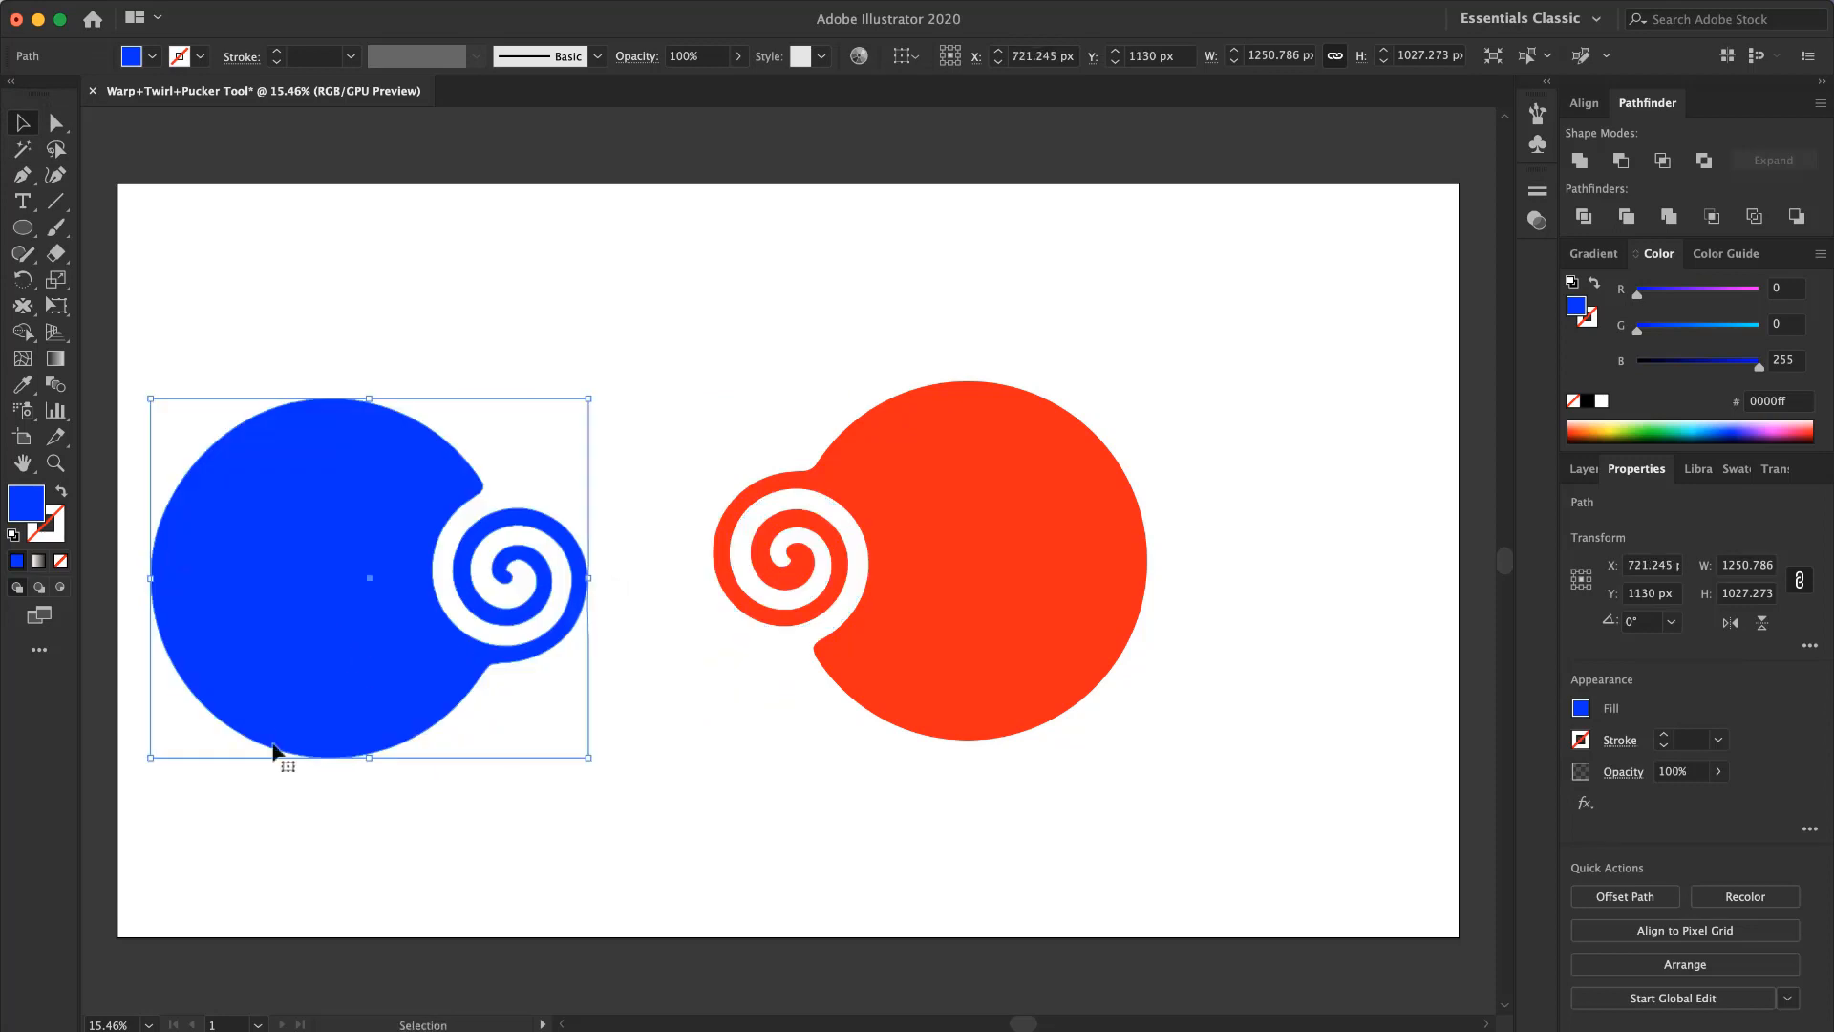
Step: Pucker the blue shape's spiral from its centre straight down, pinching its bands into one point, and deselect the shape
{"action": "left_click", "coordinate": [23, 305]}
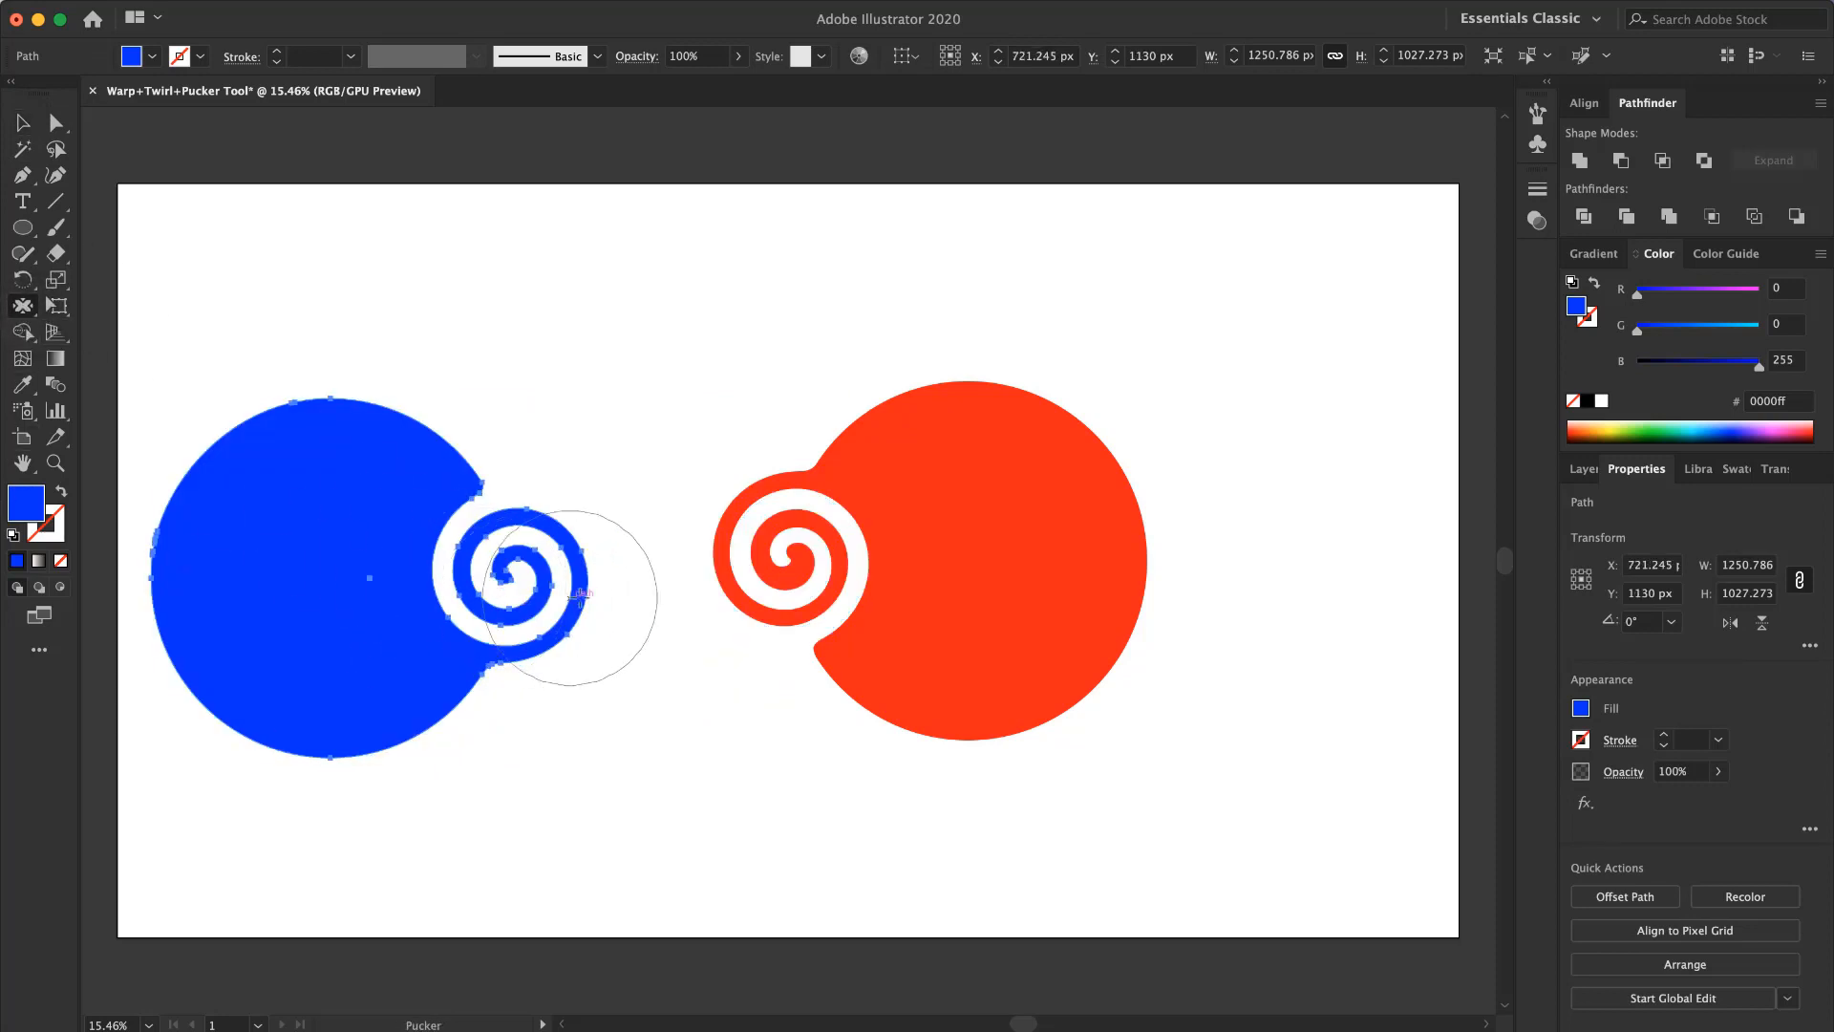
{"action": "mouse_move", "coordinate": [524, 577]}
{"action": "left_mouse_down"}
{"action": "mouse_move", "coordinate": [676, 565]}
{"action": "mouse_move", "coordinate": [642, 570]}
{"action": "mouse_move", "coordinate": [536, 664]}
{"action": "left_mouse_up"}
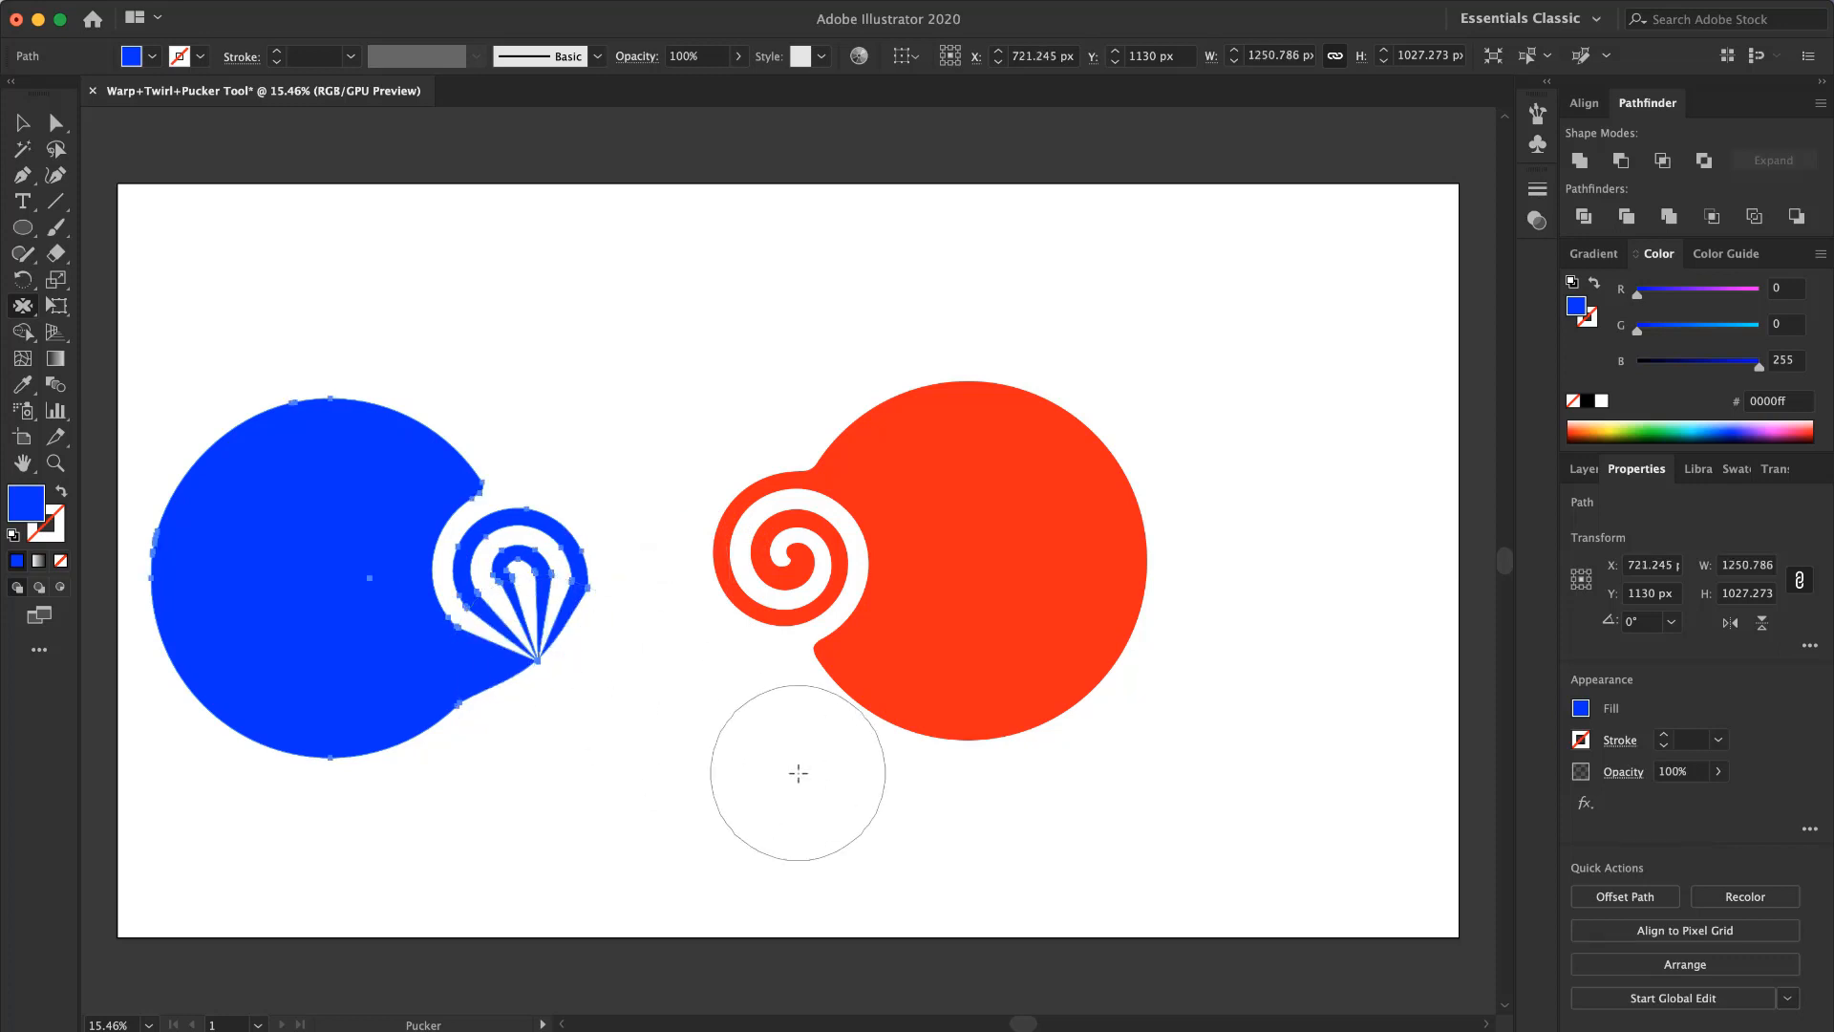
{"action": "left_click", "coordinate": [23, 122]}
{"action": "left_click", "coordinate": [447, 277]}
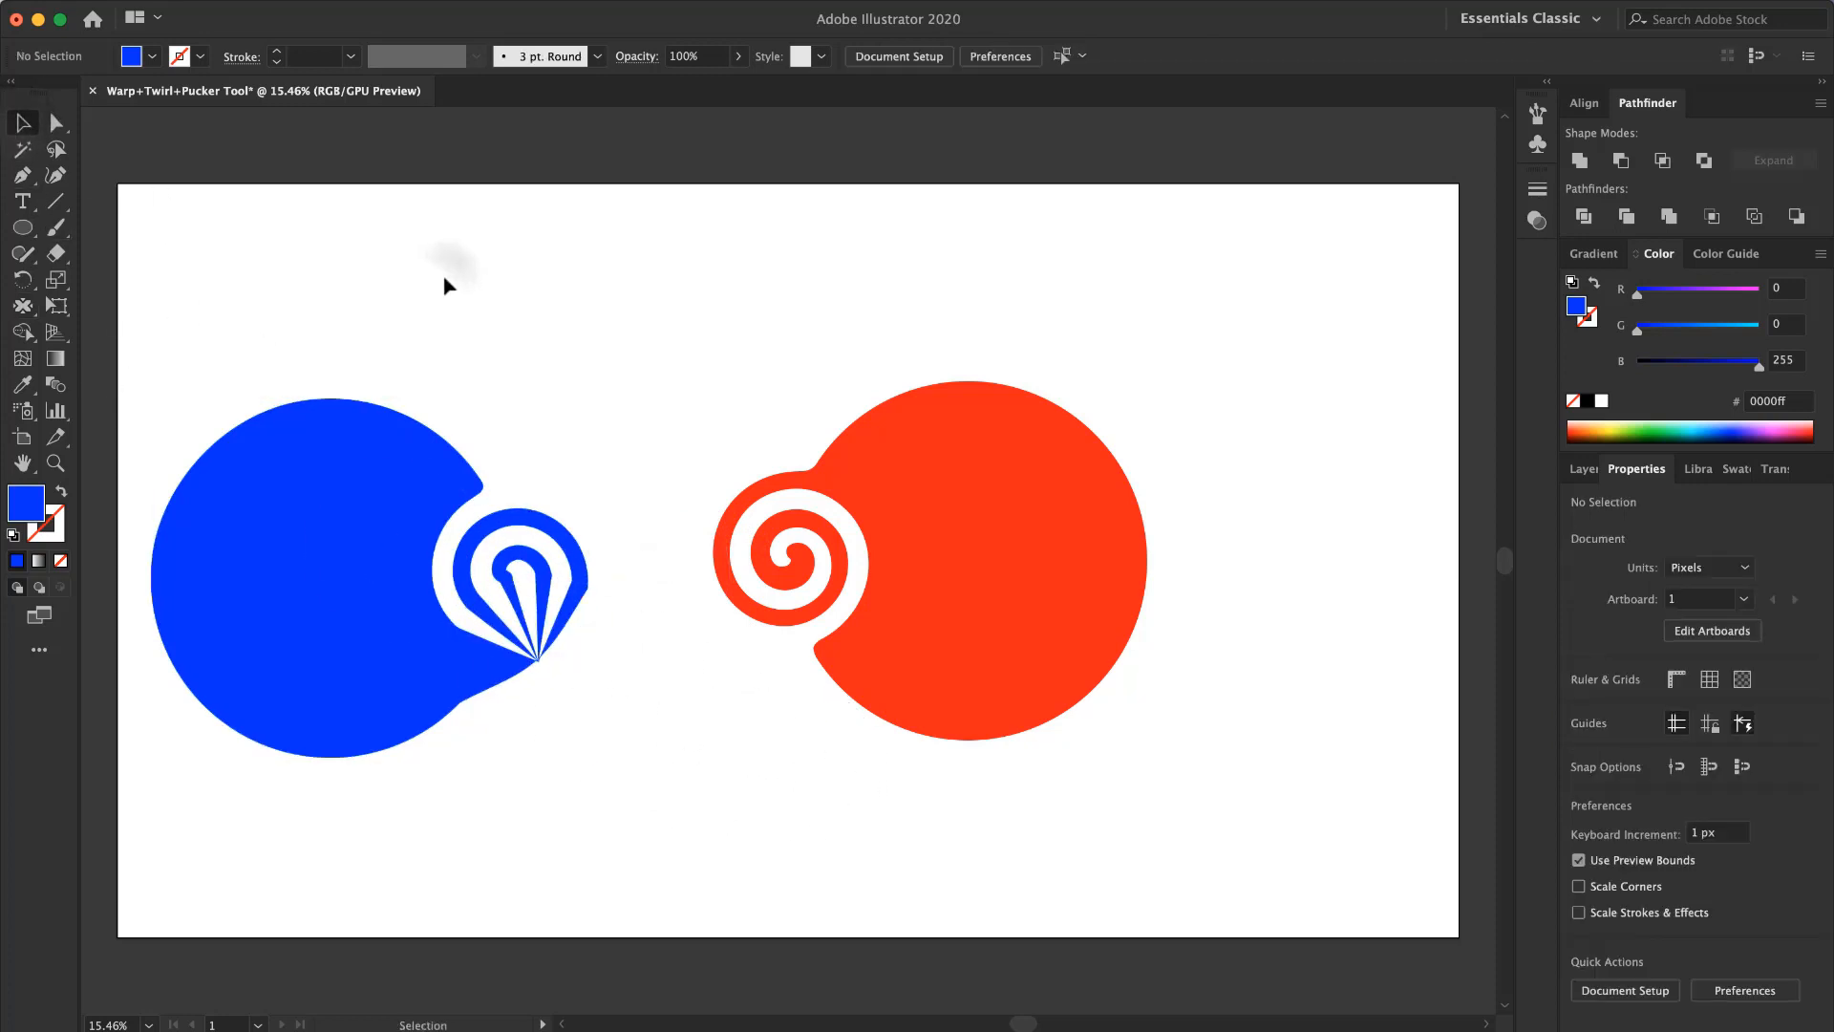
Step: Undo the blue shape's spiral pucker and its move so that it interlocks with the red spiral again
{"action": "left_click", "coordinate": [23, 306]}
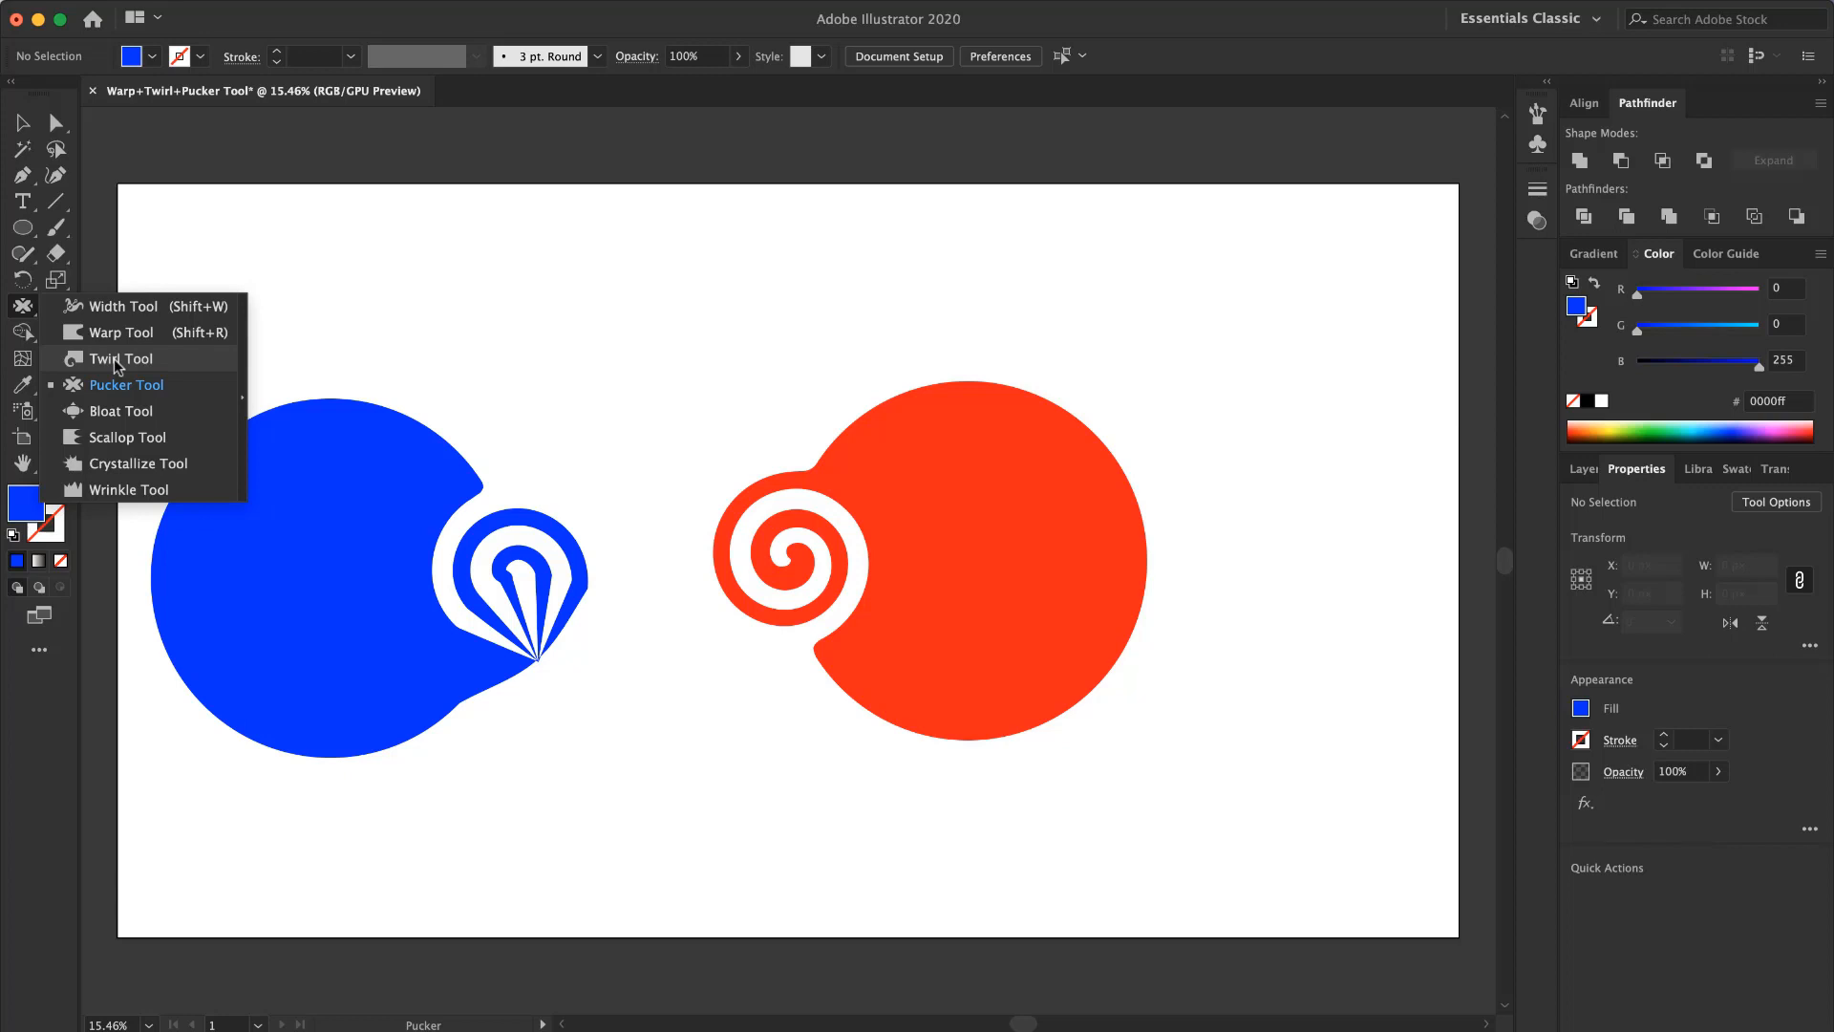
{"action": "key", "text": "v"}
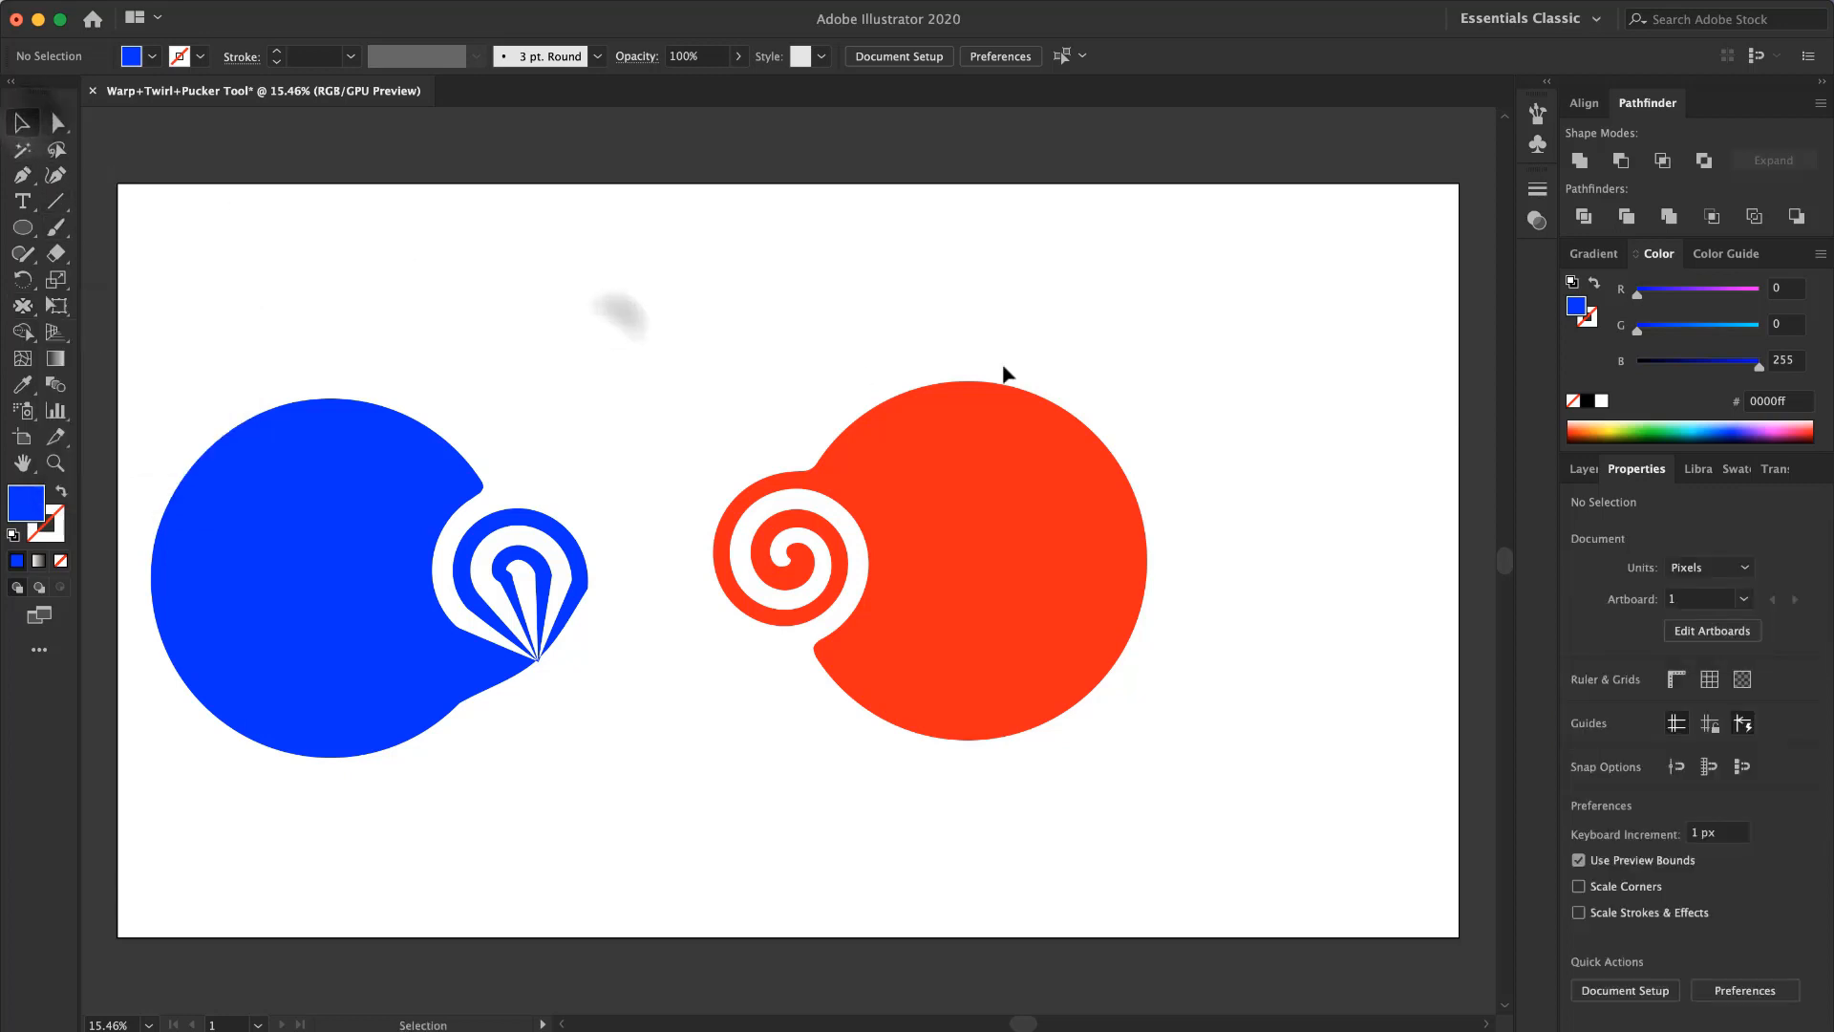
{"action": "left_click_drag", "start_coordinate": [1249, 319], "coordinate": [238, 749]}
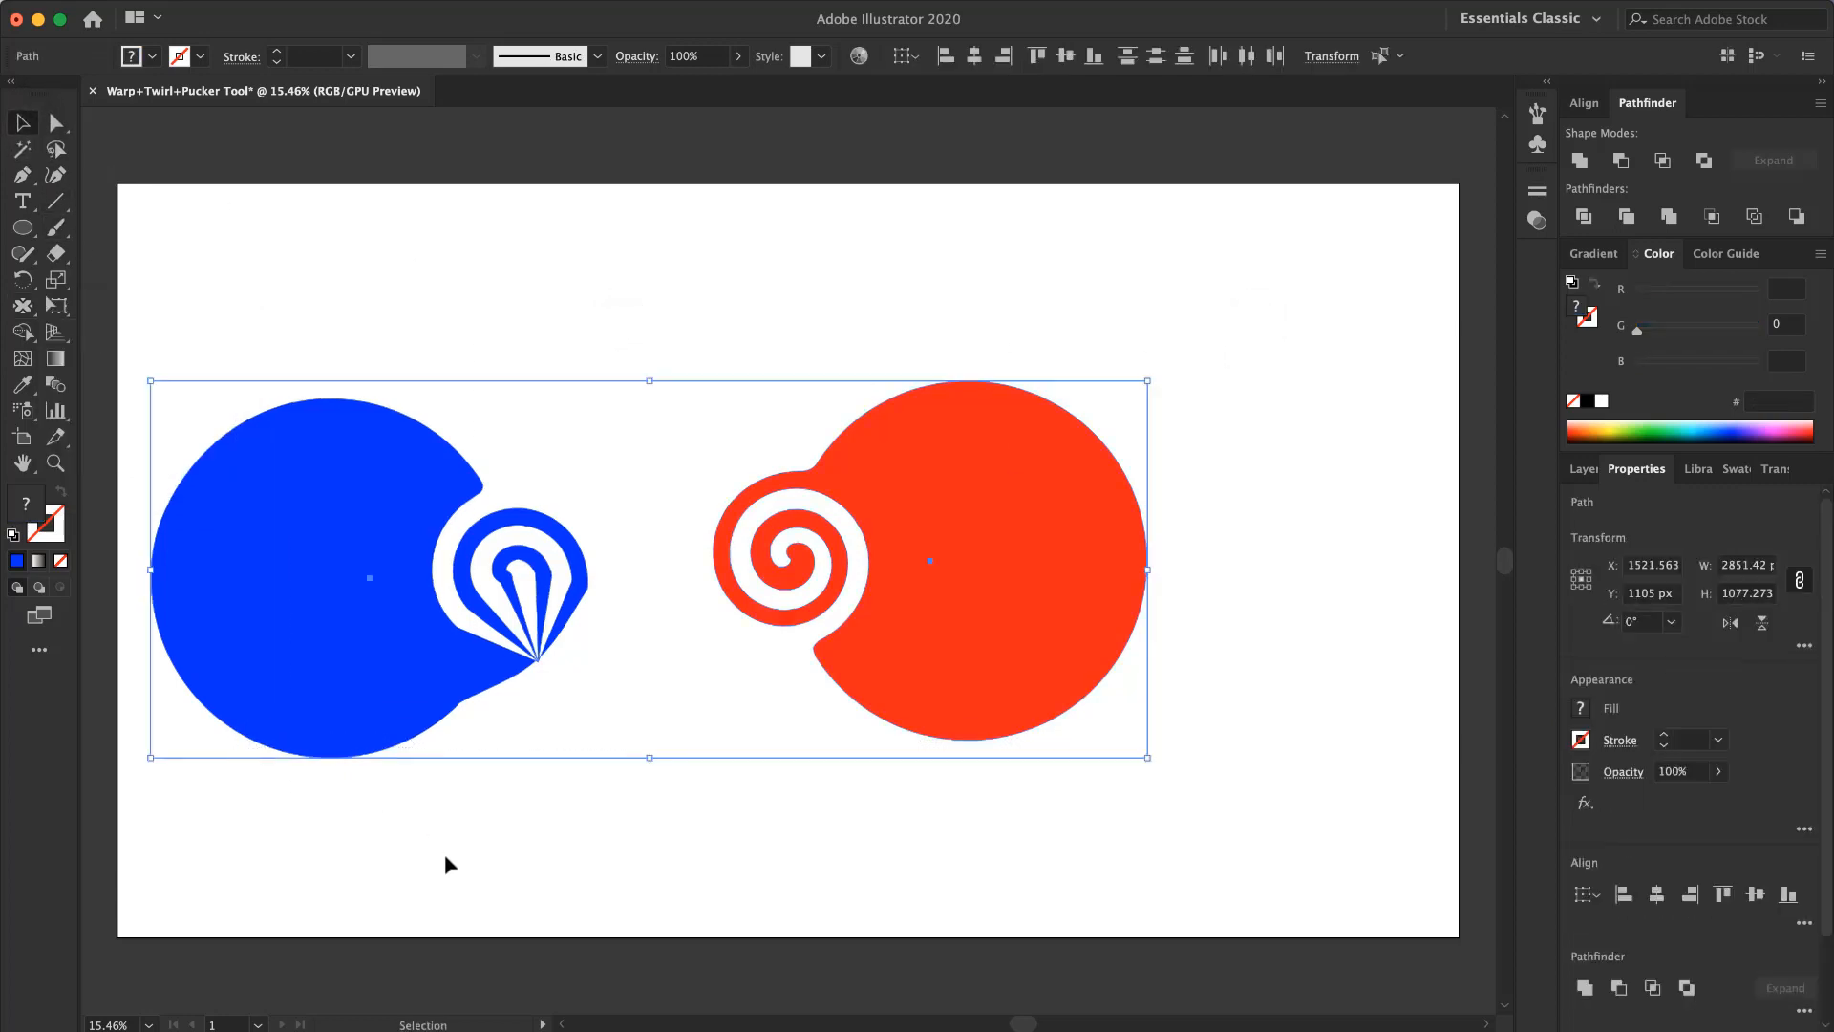
{"action": "key", "text": "ctrl+z"}
{"action": "key", "text": "ctrl+z"}
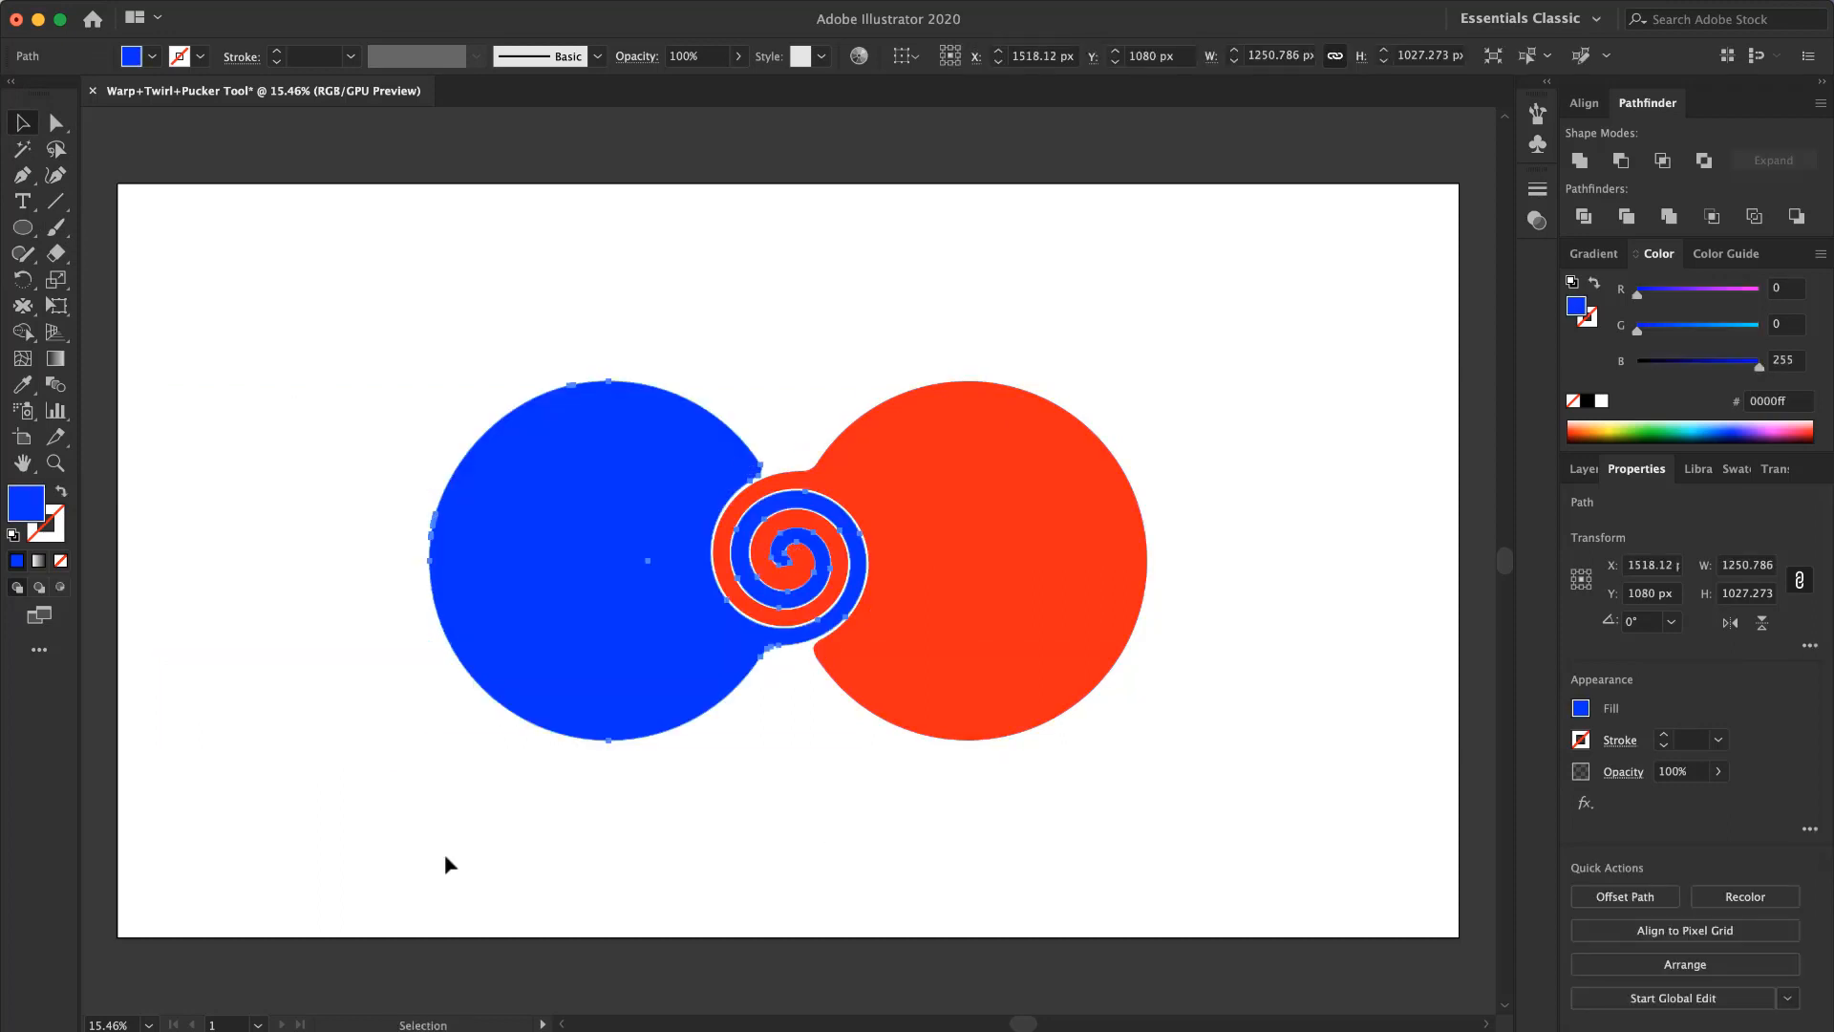
Step: Scale the blue and red shapes down together and place them in the artboard's upper-left corner
{"action": "left_click_drag", "start_coordinate": [410, 840], "coordinate": [1076, 377]}
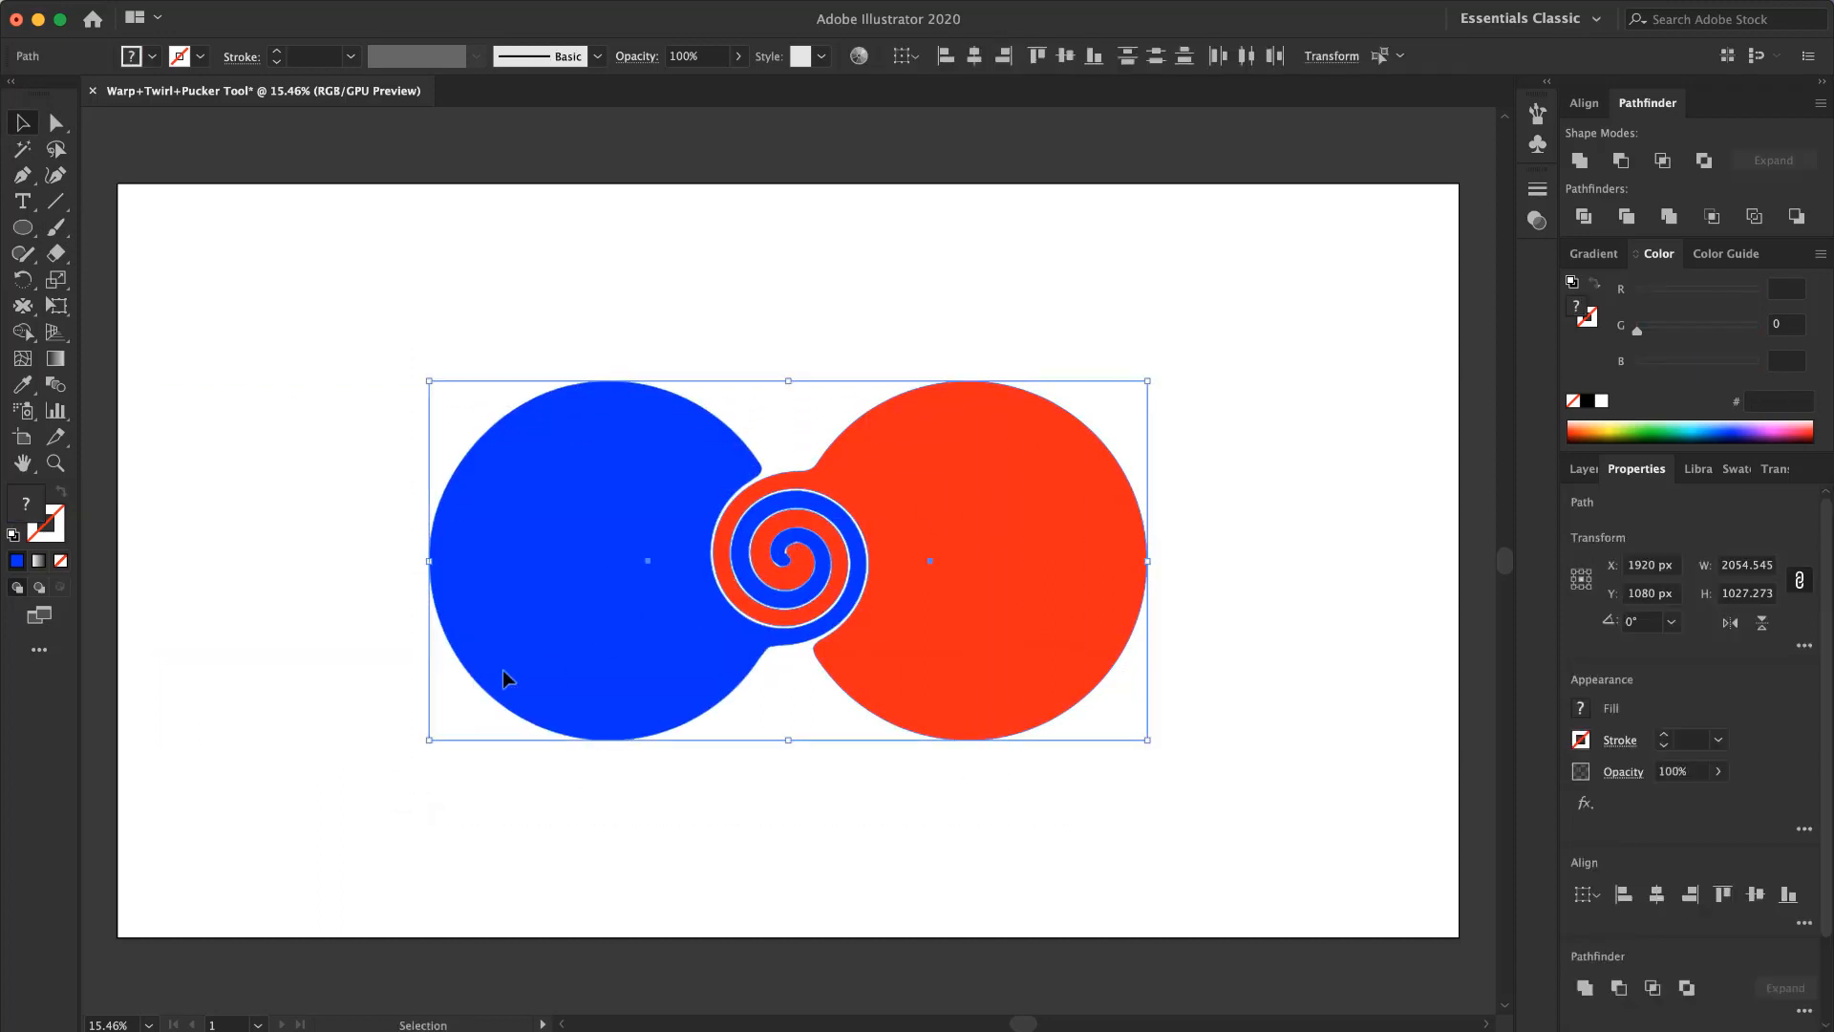
{"action": "left_click_drag", "start_coordinate": [427, 741], "coordinate": [186, 317]}
{"action": "left_click", "coordinate": [560, 616]}
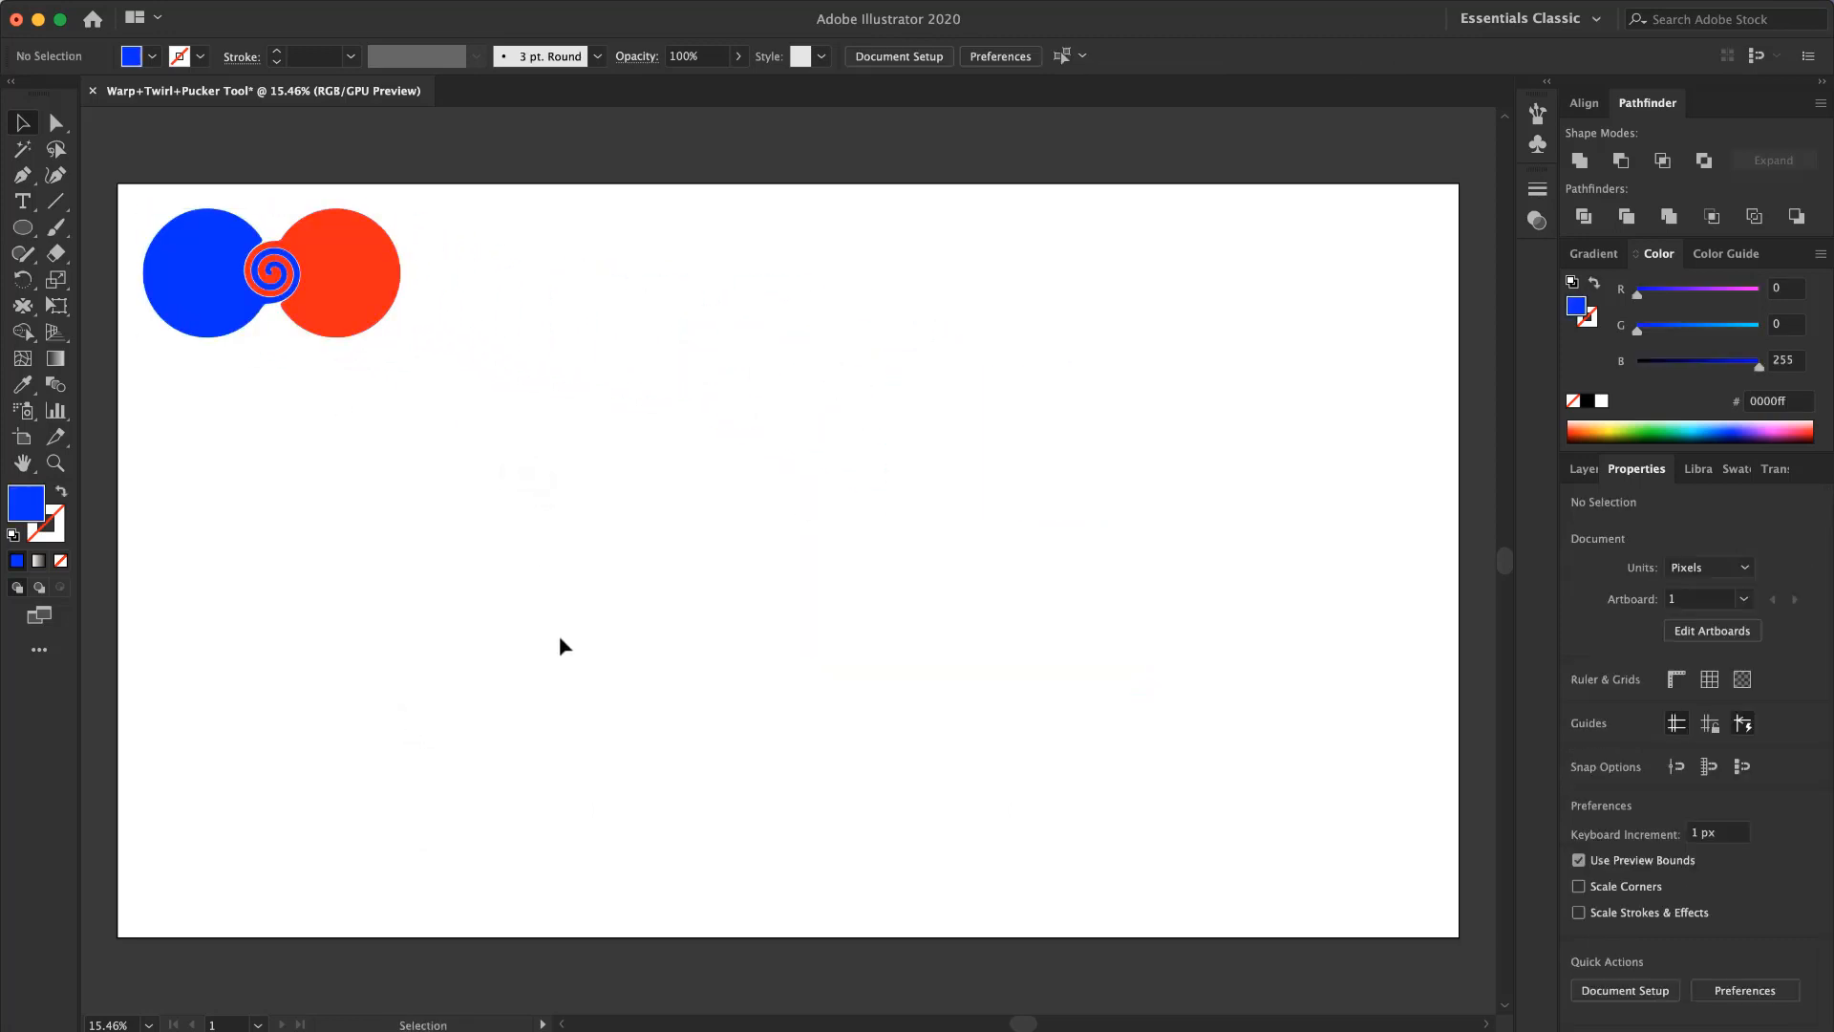
Step: Add the point text "Scylla Graphic Company" near the artboard's middle, with one word per line
{"action": "left_click", "coordinate": [22, 200]}
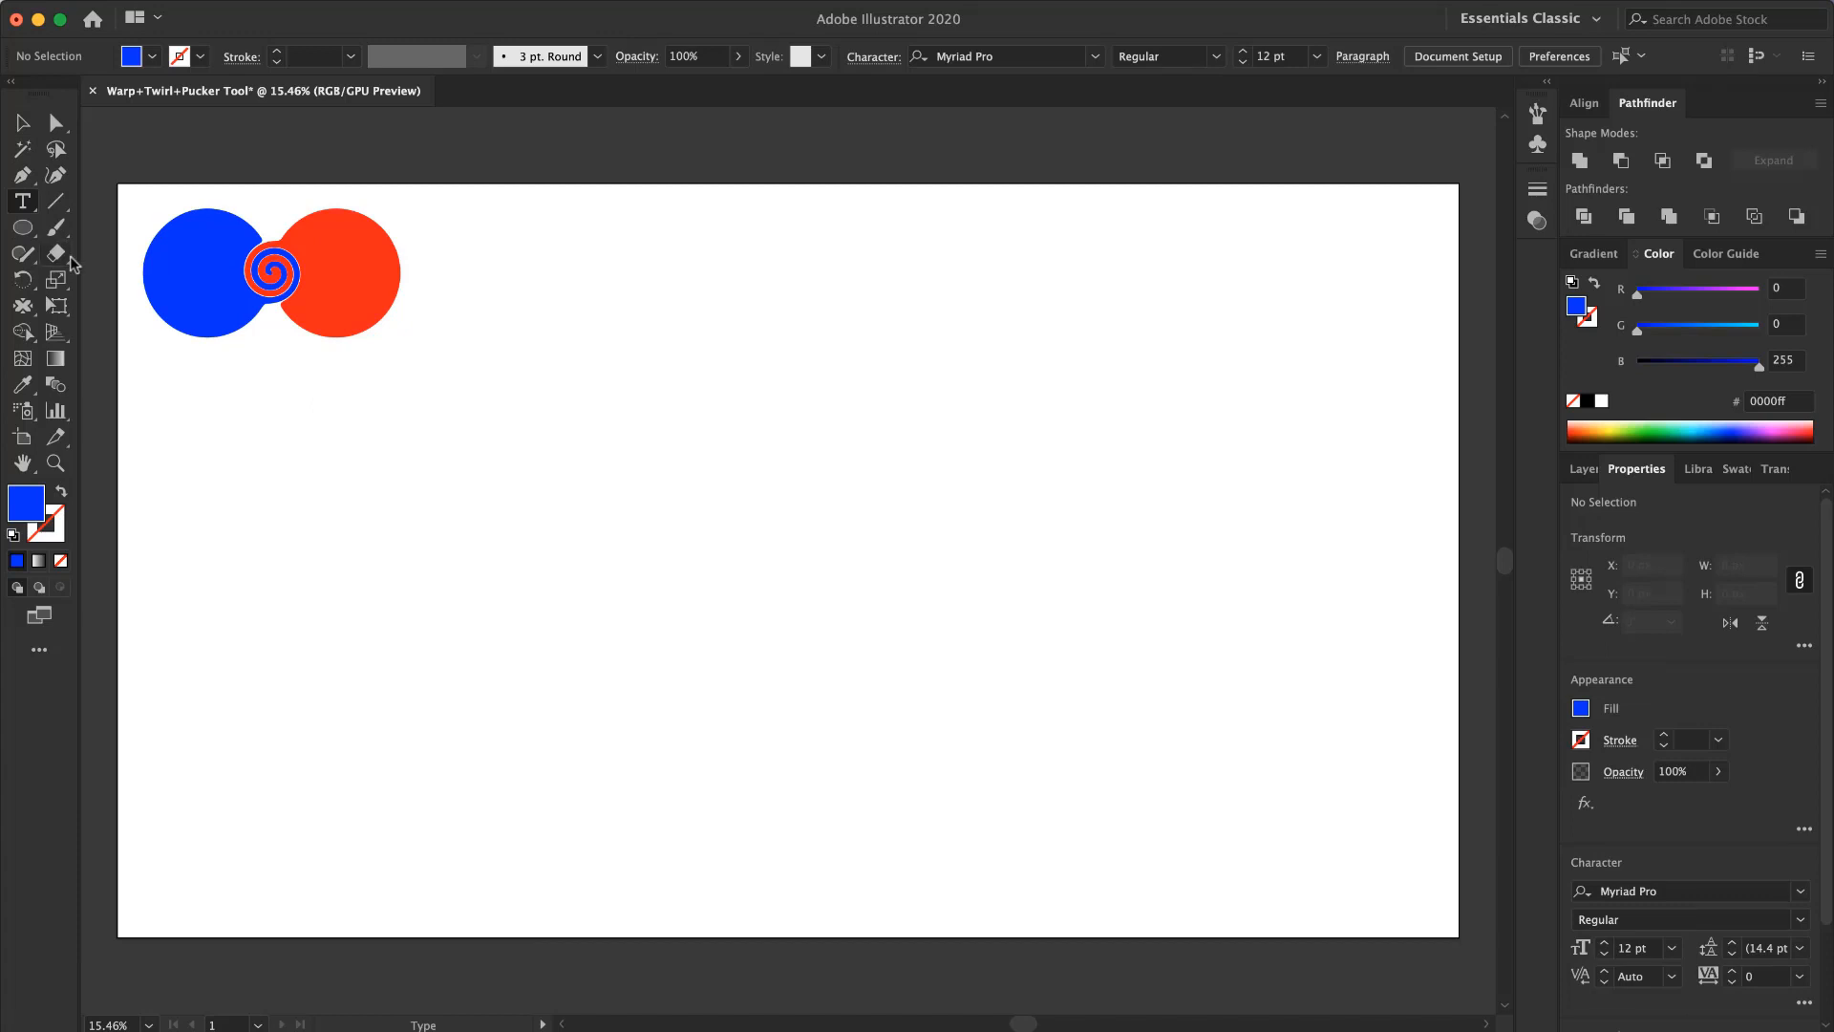
{"action": "left_click", "coordinate": [719, 530]}
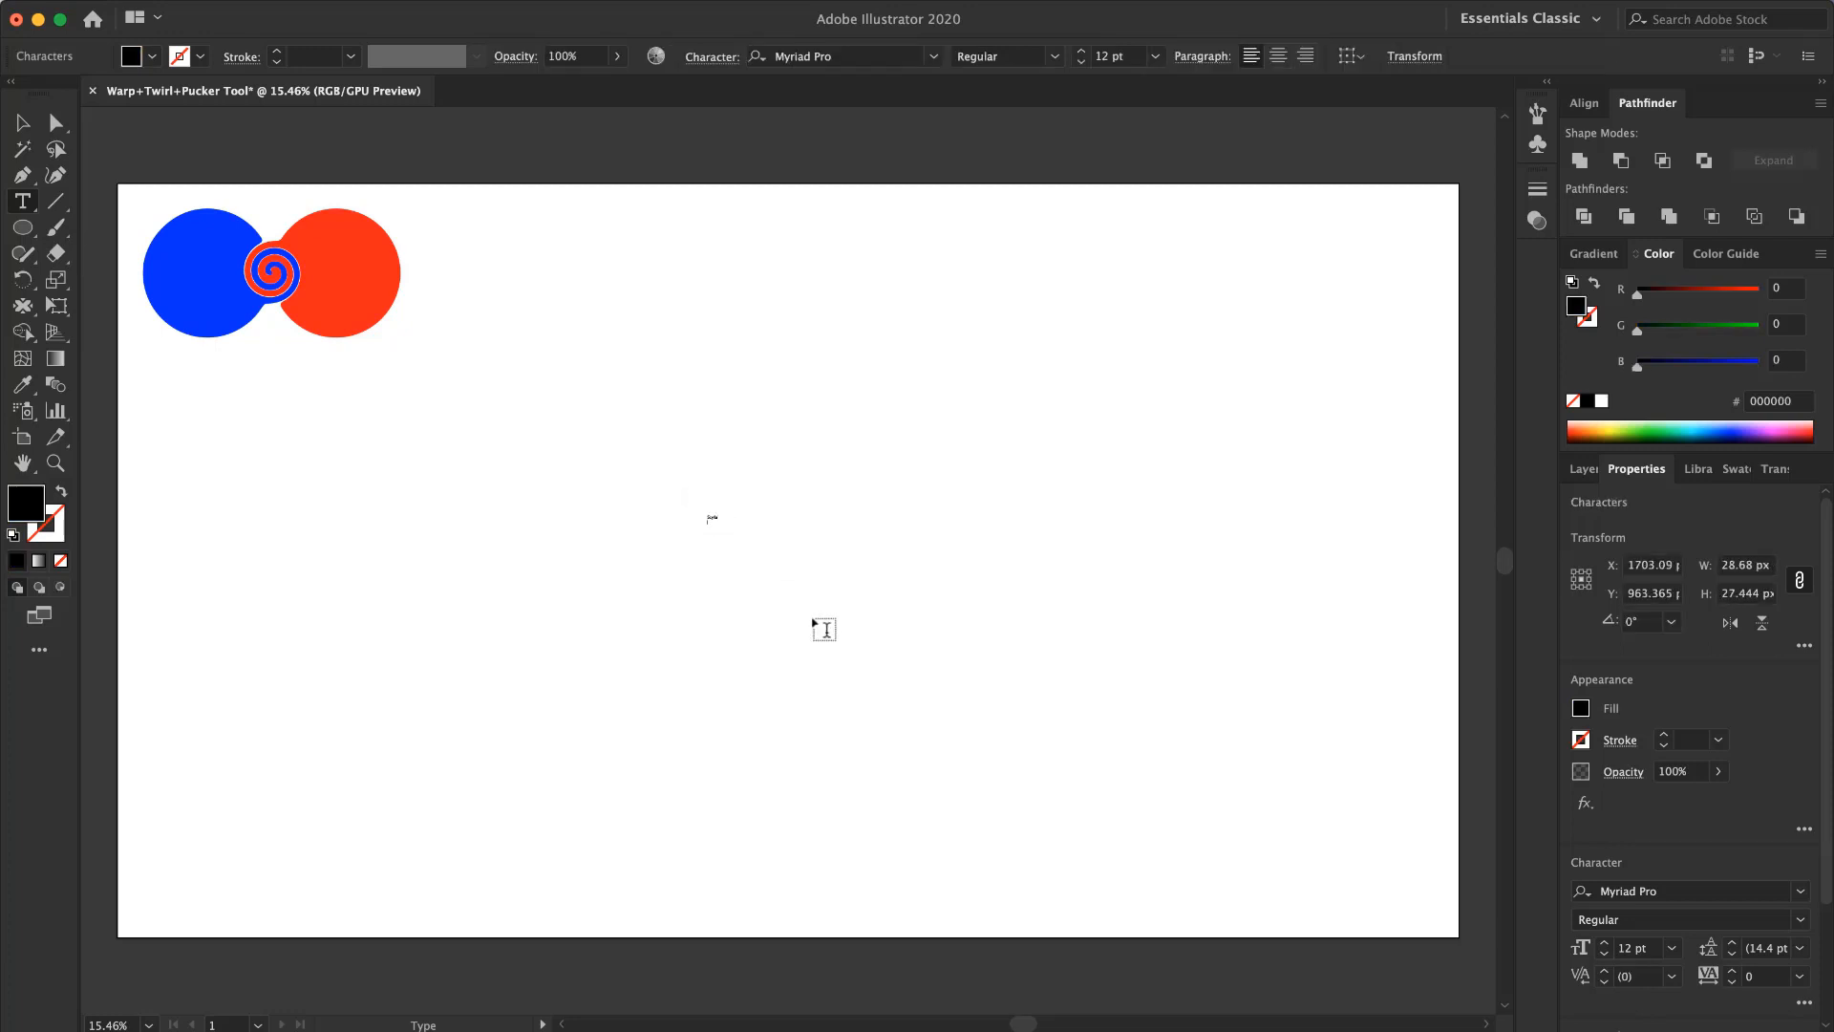
{"action": "key", "text": "Escape"}
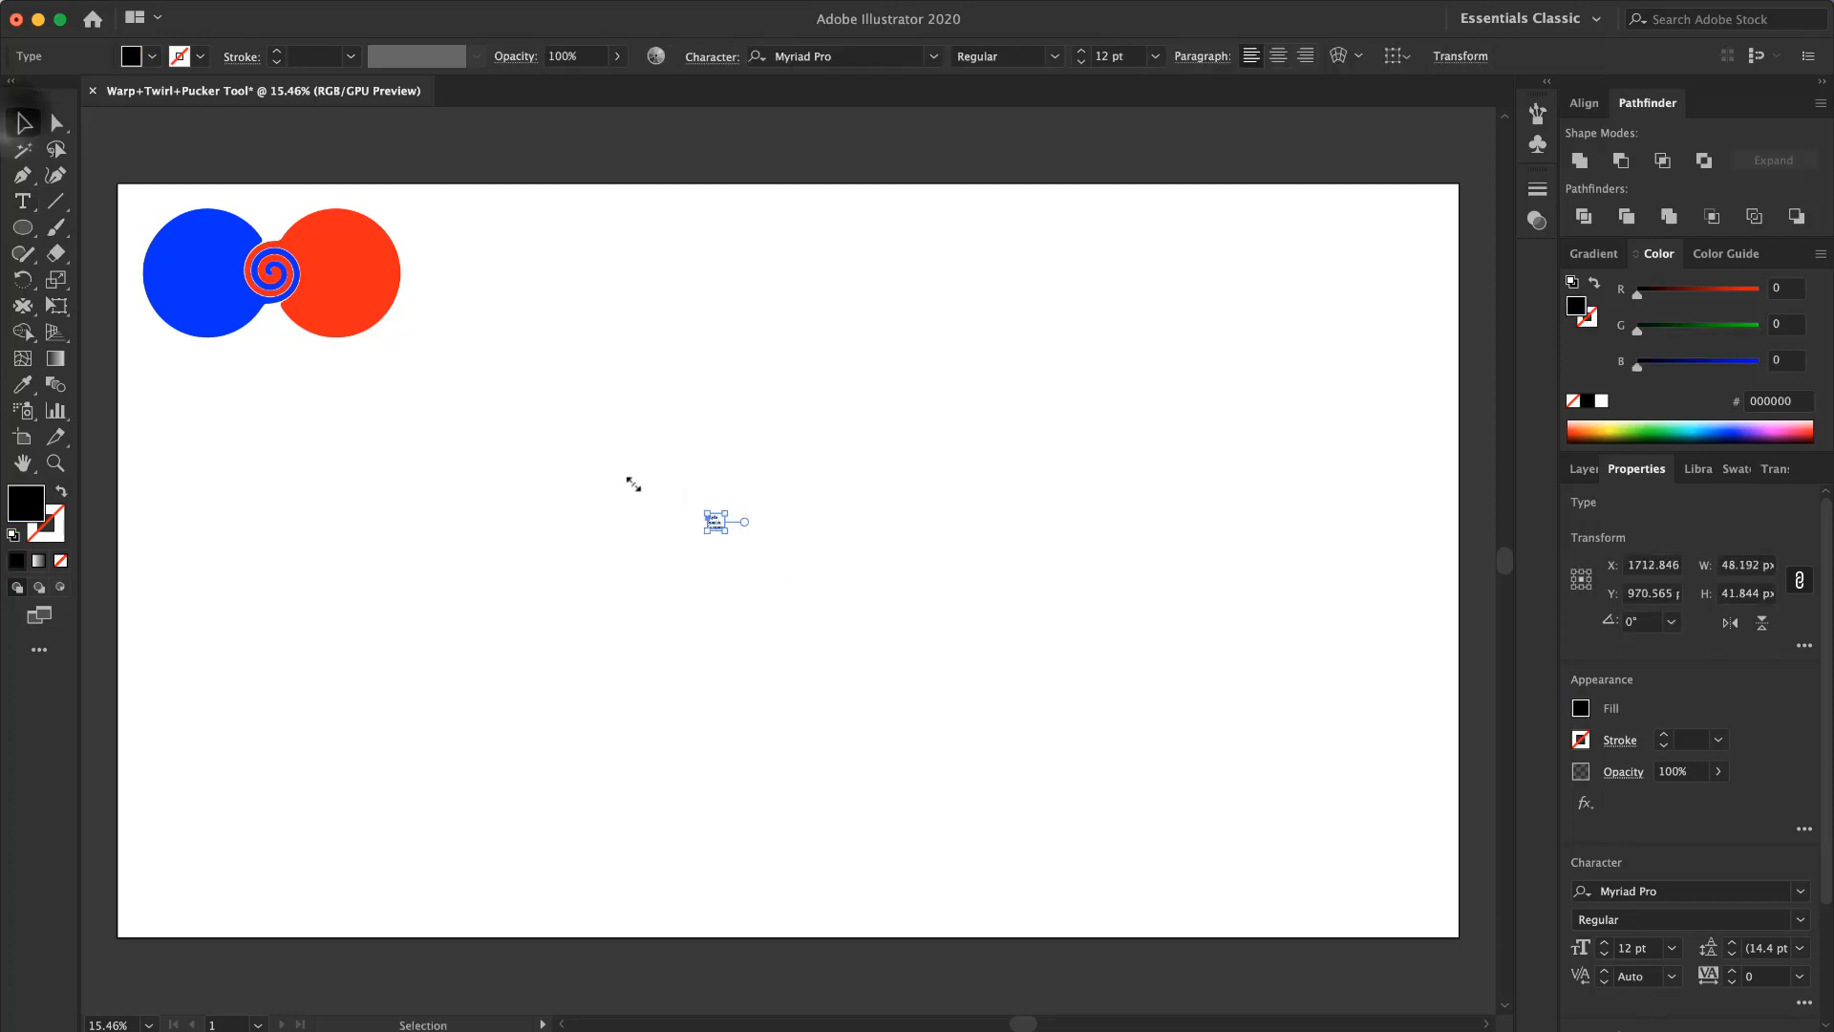
Step: Enlarge the three-line text to about 311.7 pt and move it to the artboard's centre
{"action": "left_click", "coordinate": [726, 523]}
{"action": "left_click_drag", "start_coordinate": [724, 531], "coordinate": [935, 712]}
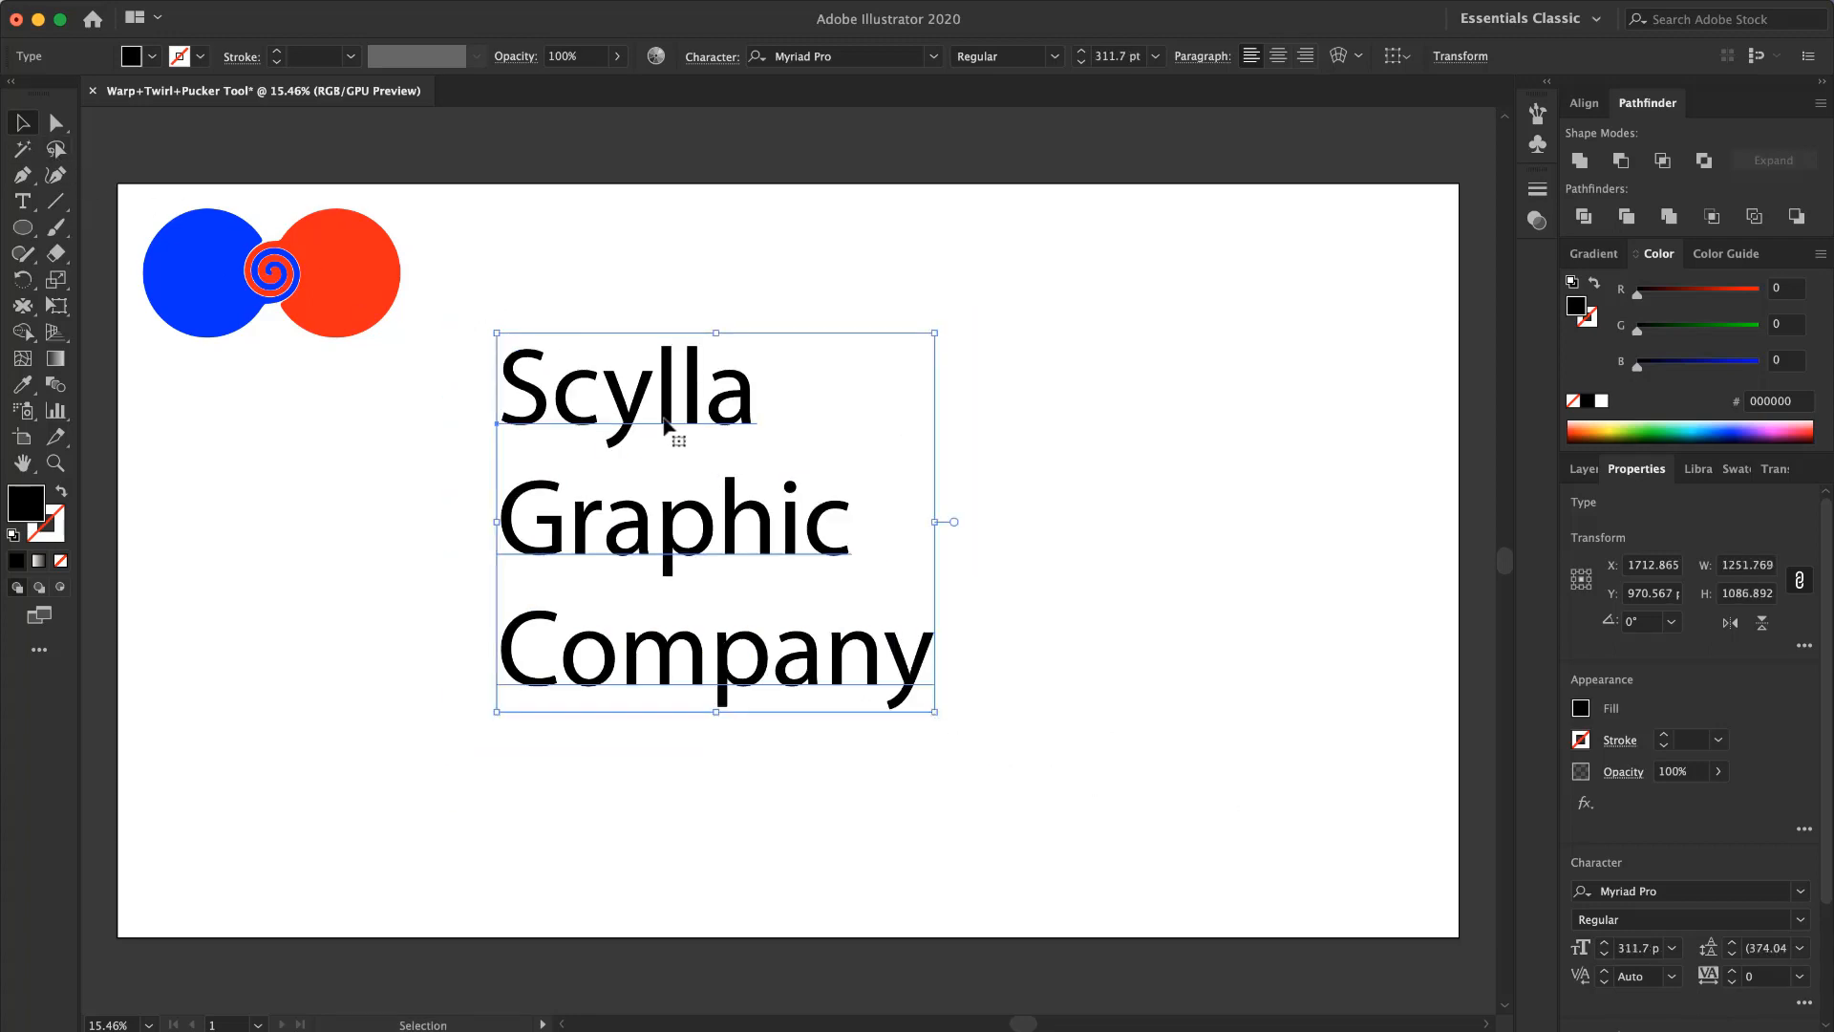
{"action": "left_click_drag", "start_coordinate": [628, 413], "coordinate": [701, 438]}
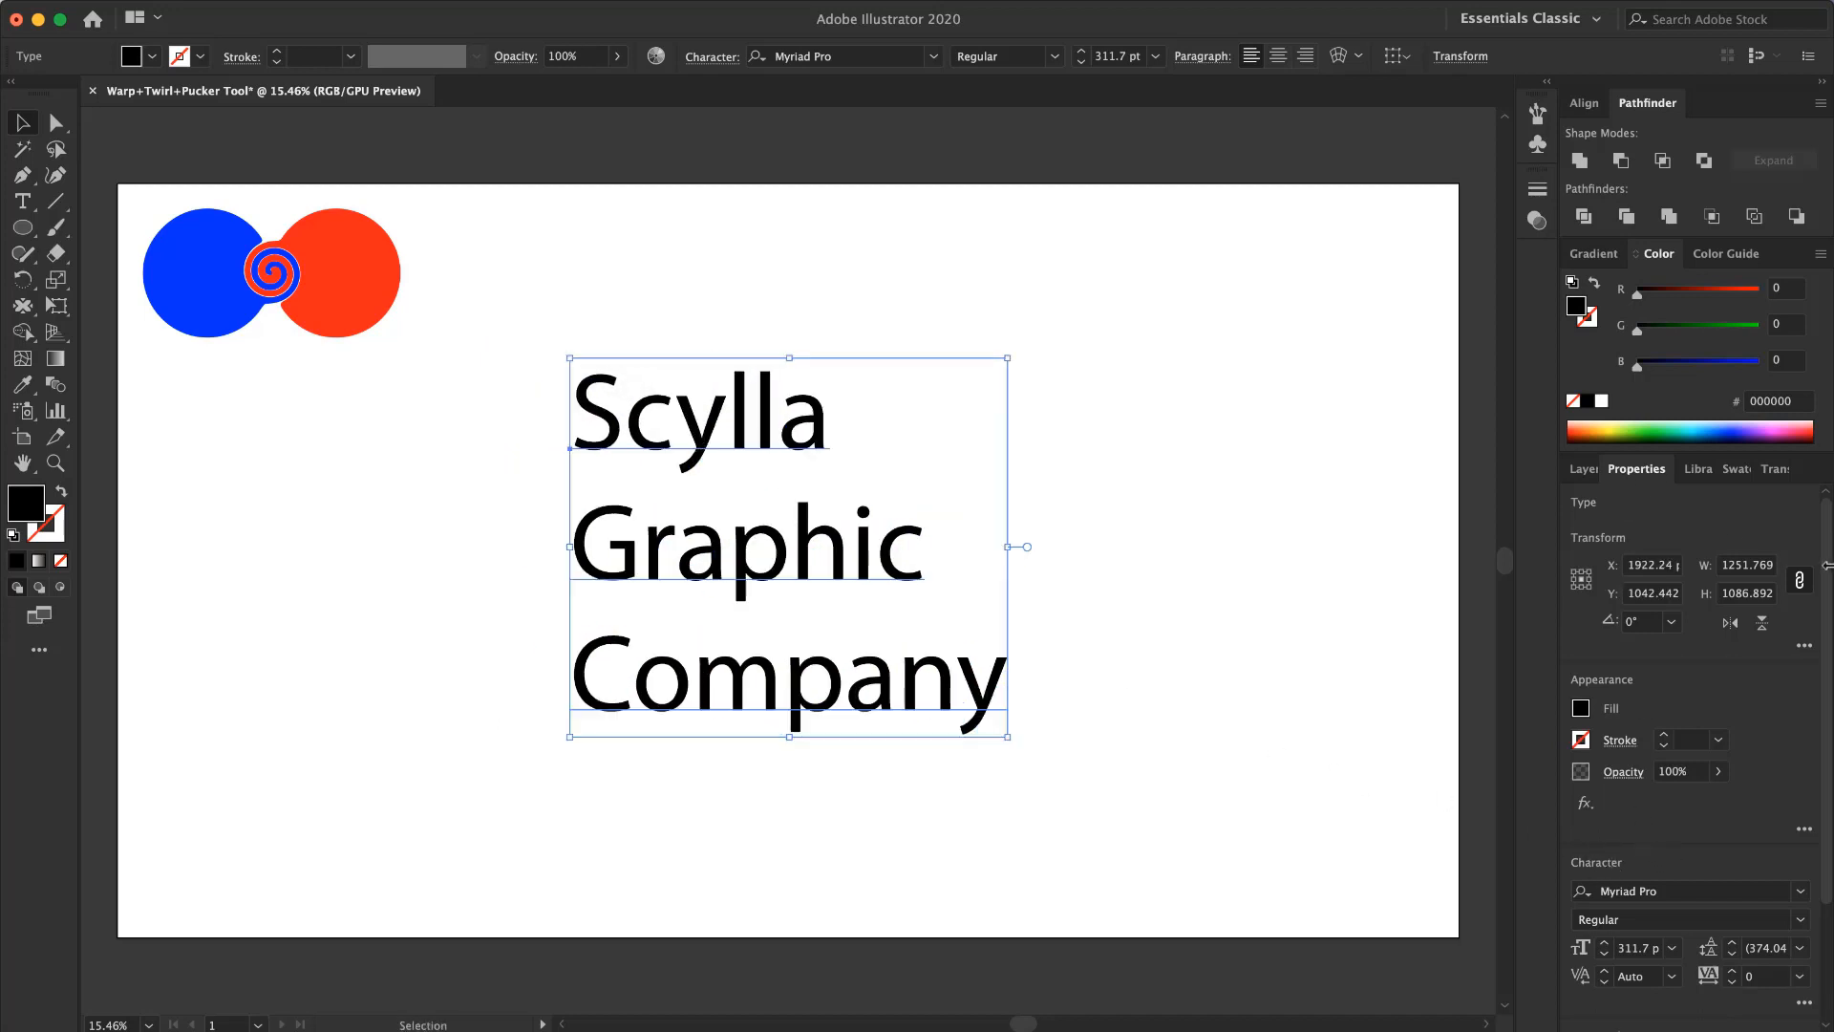
Step: Set the text's font to AerojonesNF and centre-align its three lines
{"action": "scroll", "coordinate": [1806, 577], "scroll_direction": "down", "scroll_amount": 3}
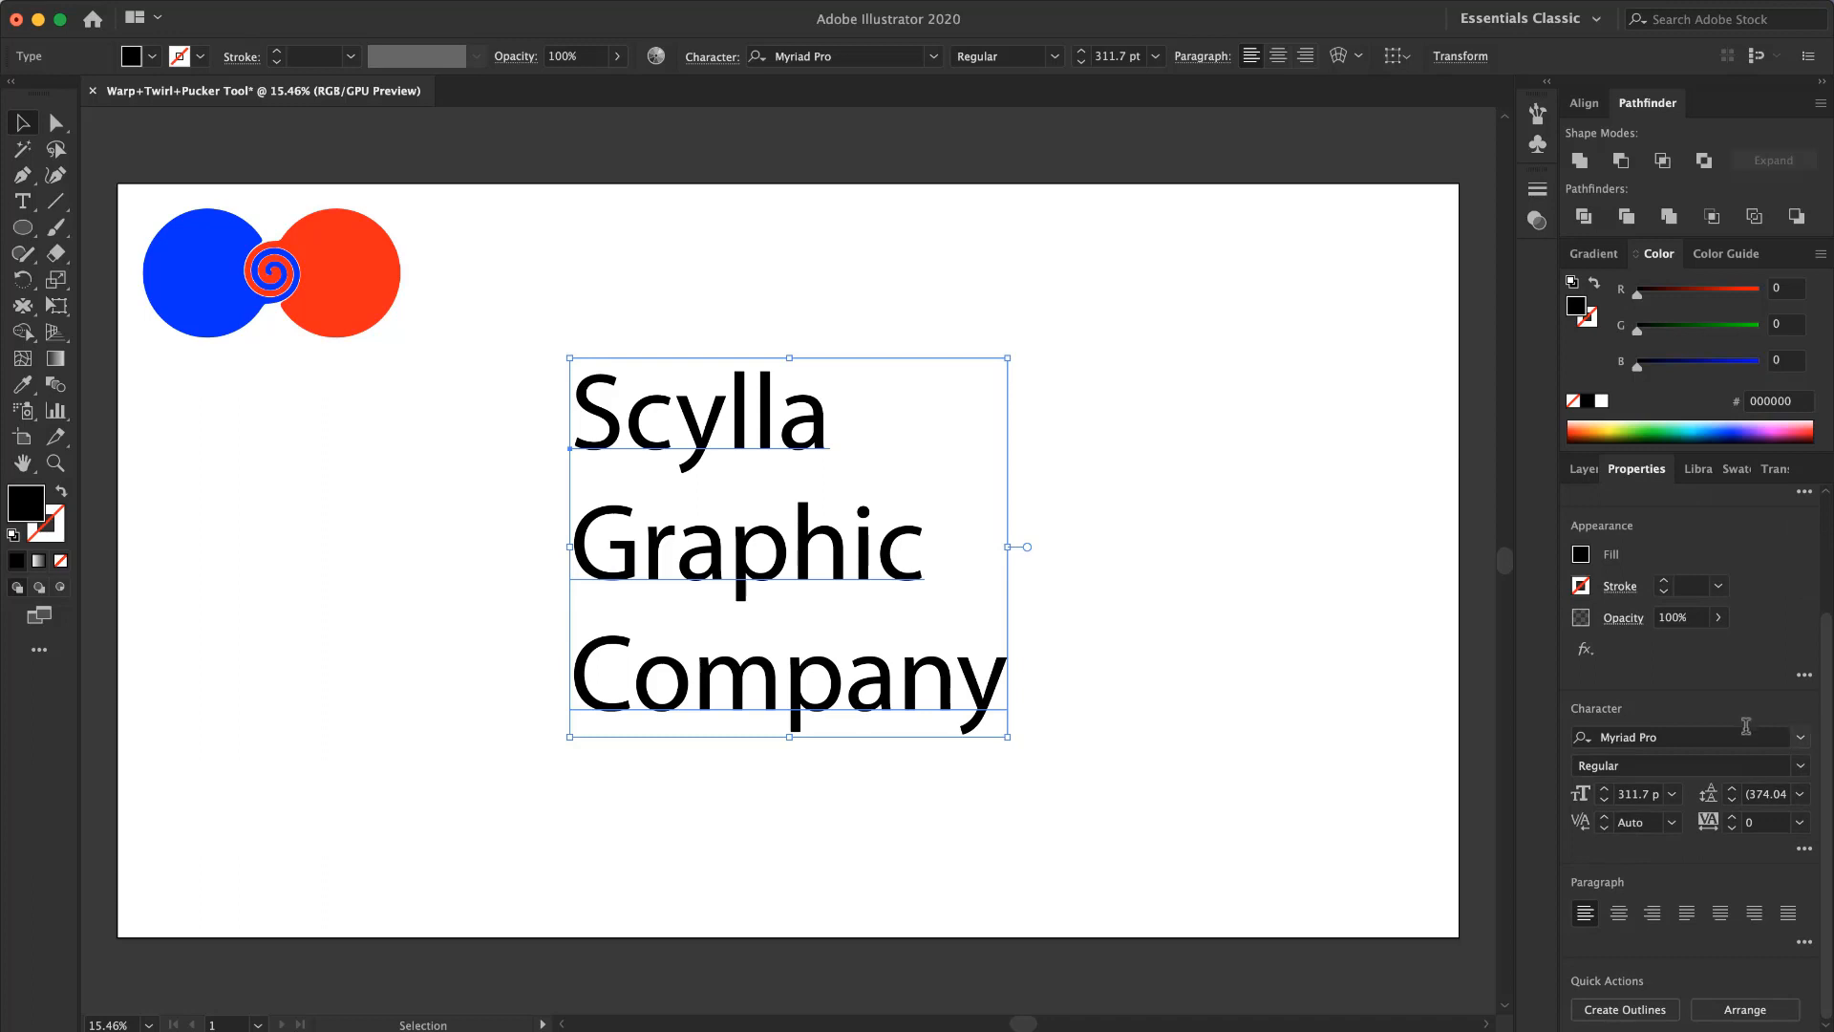
{"action": "left_click", "coordinate": [1801, 739]}
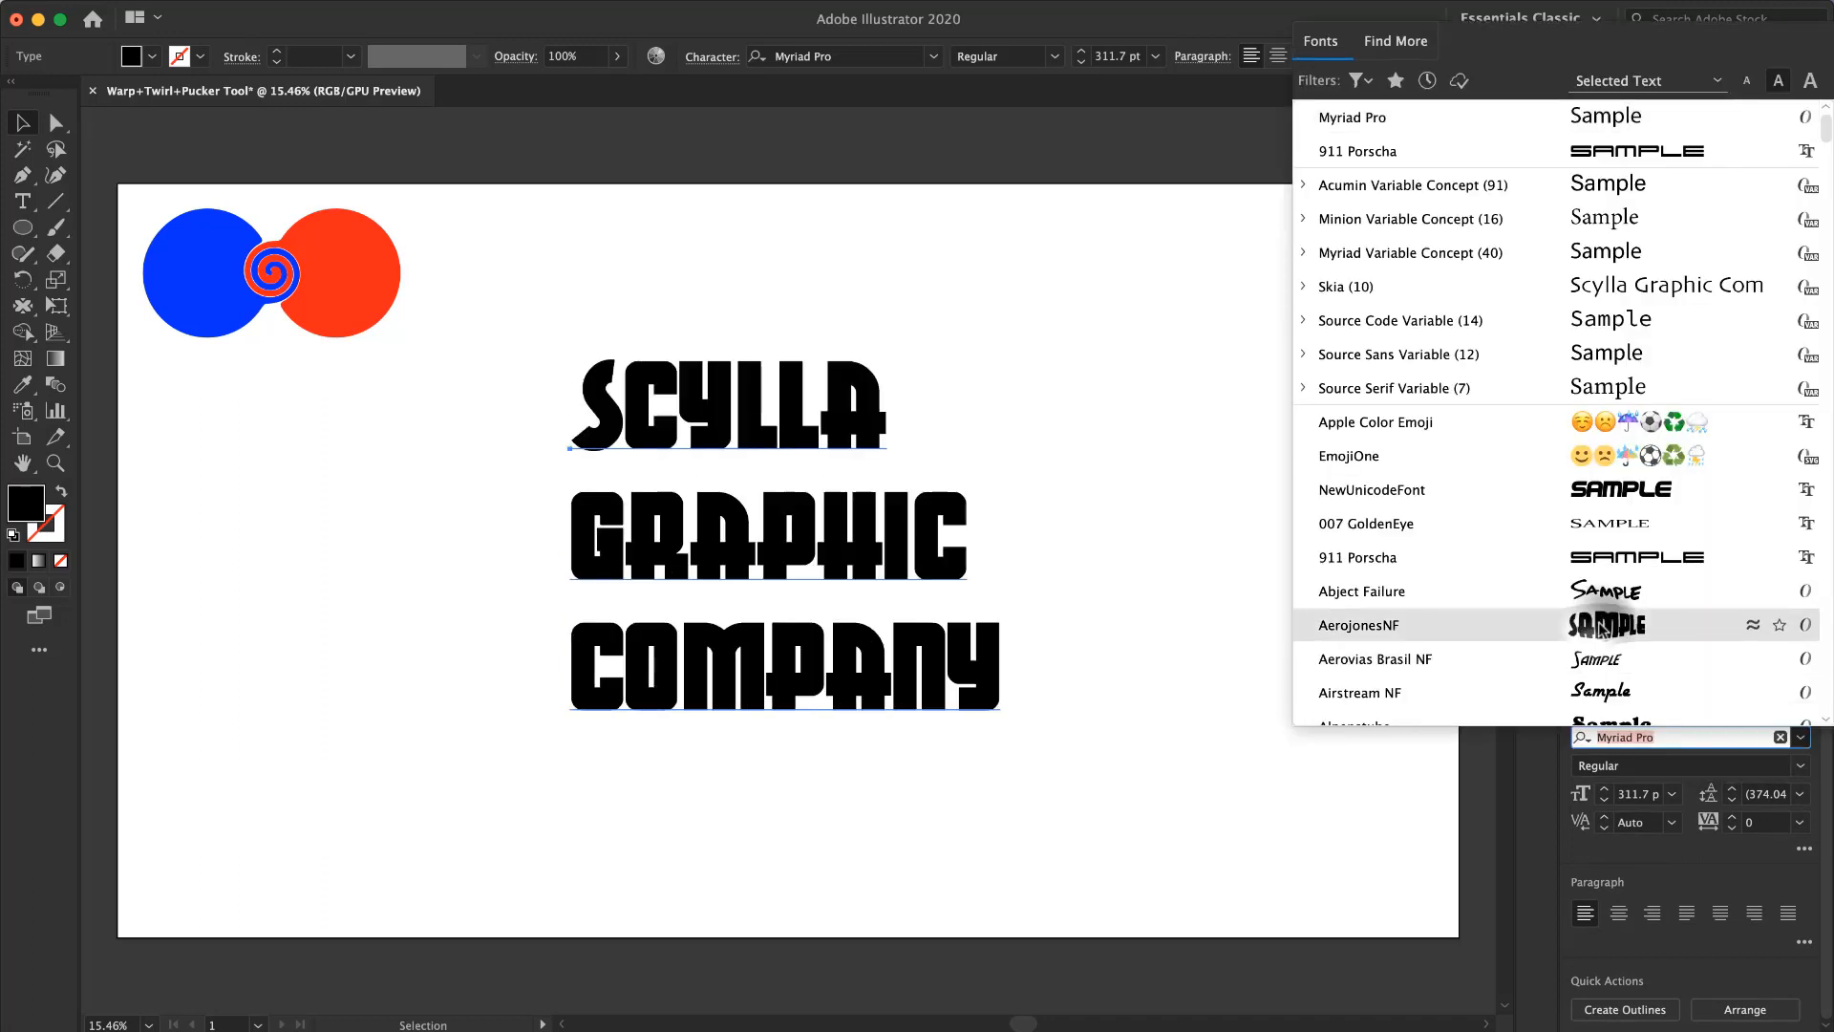
{"action": "left_click", "coordinate": [1601, 628]}
{"action": "left_click", "coordinate": [1618, 913]}
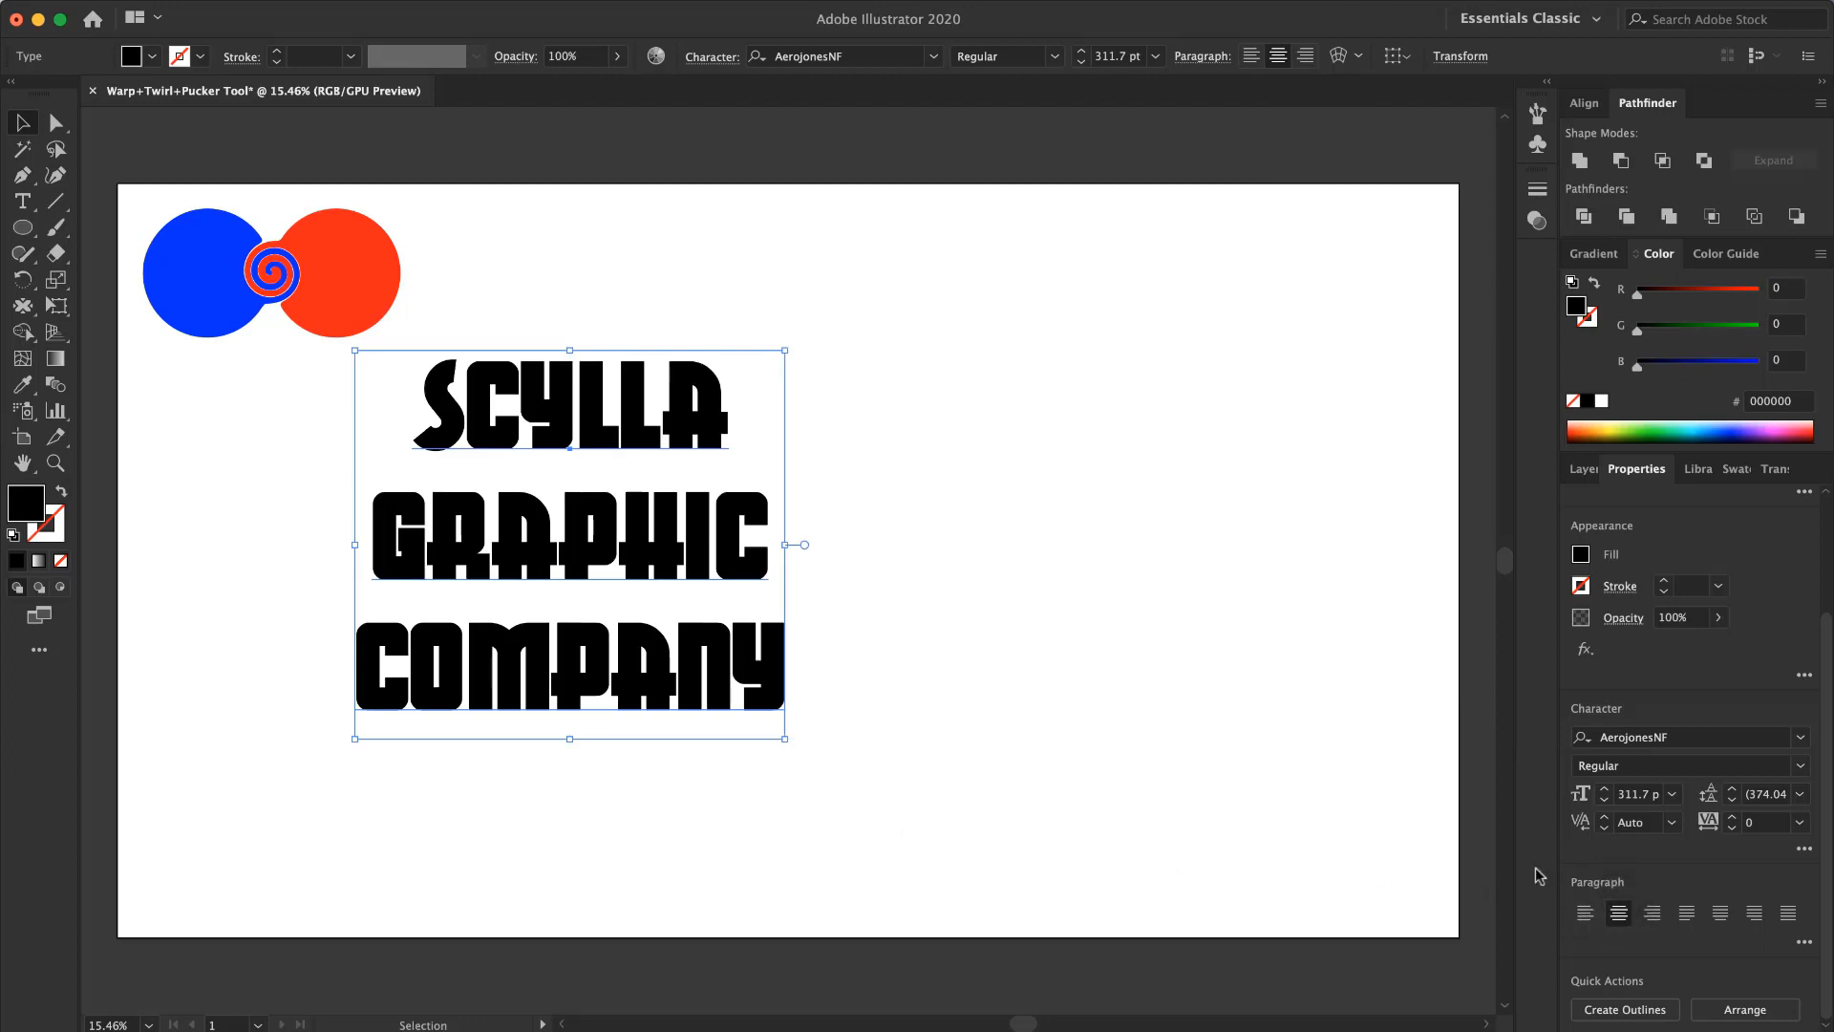
Step: Tighten the text's leading to 266 pt
{"action": "left_click", "coordinate": [1733, 803]}
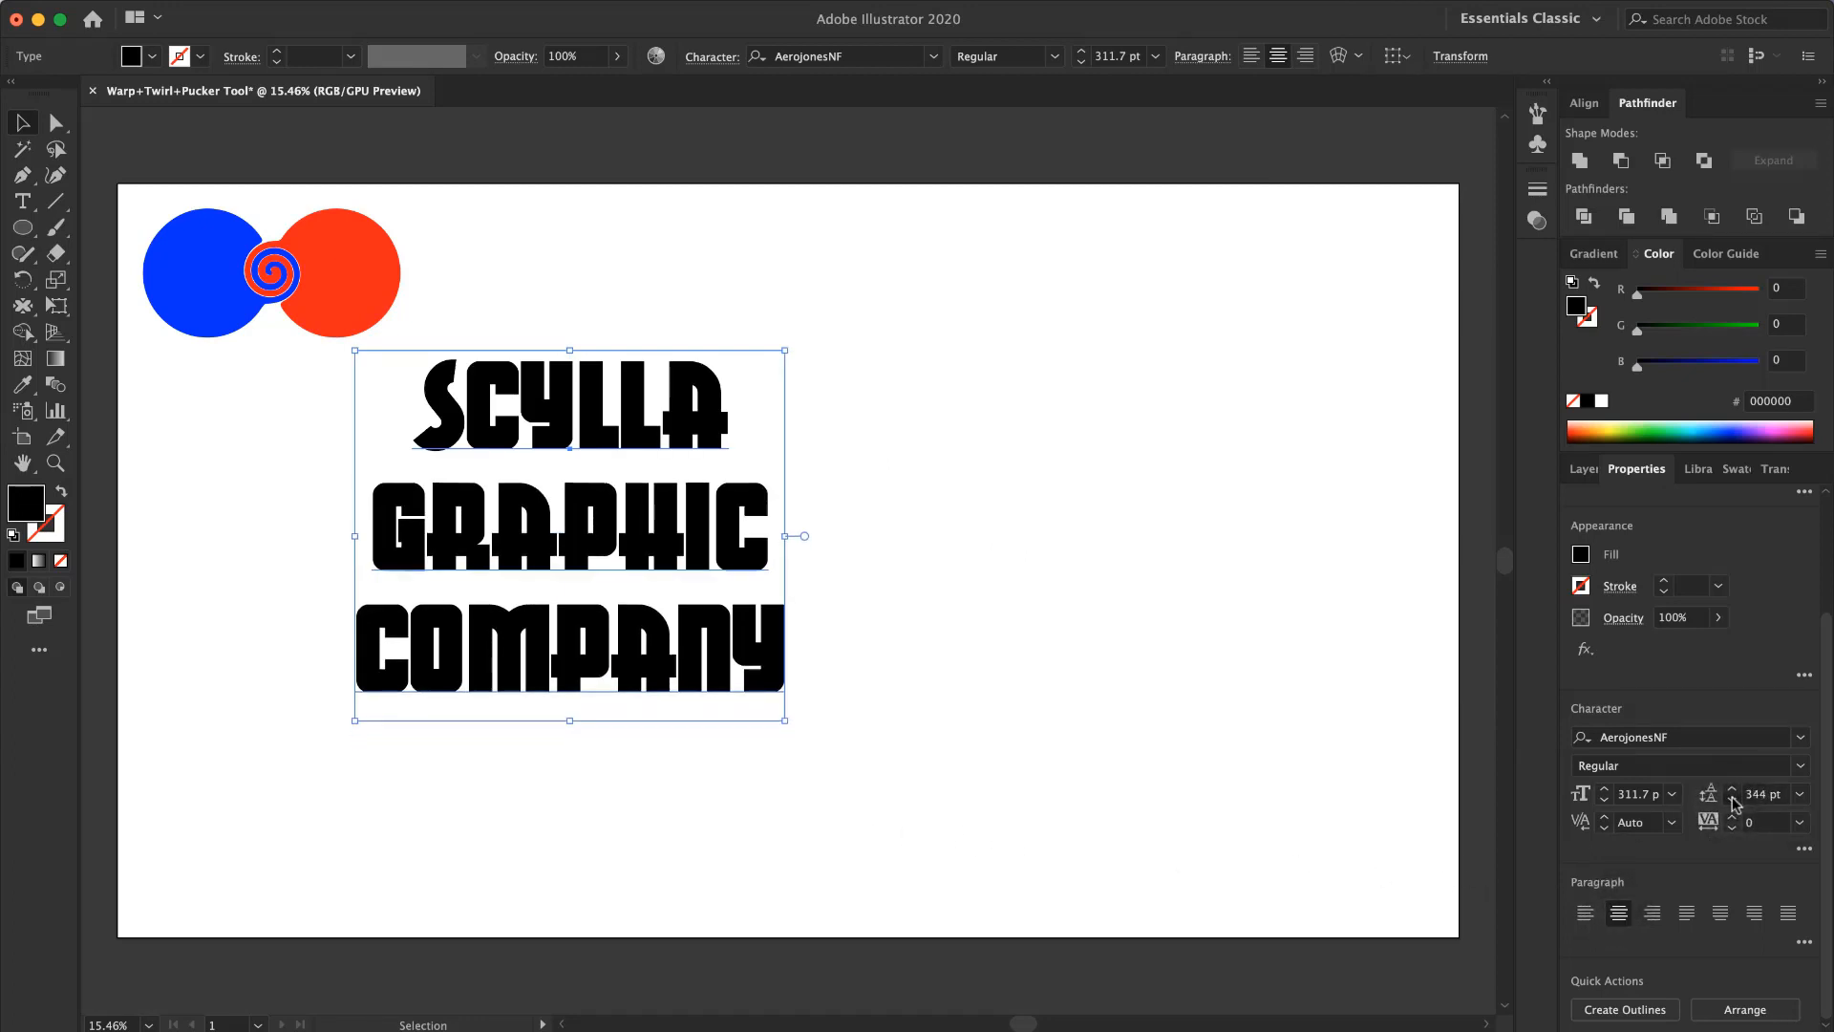
{"action": "left_click", "coordinate": [1733, 803]}
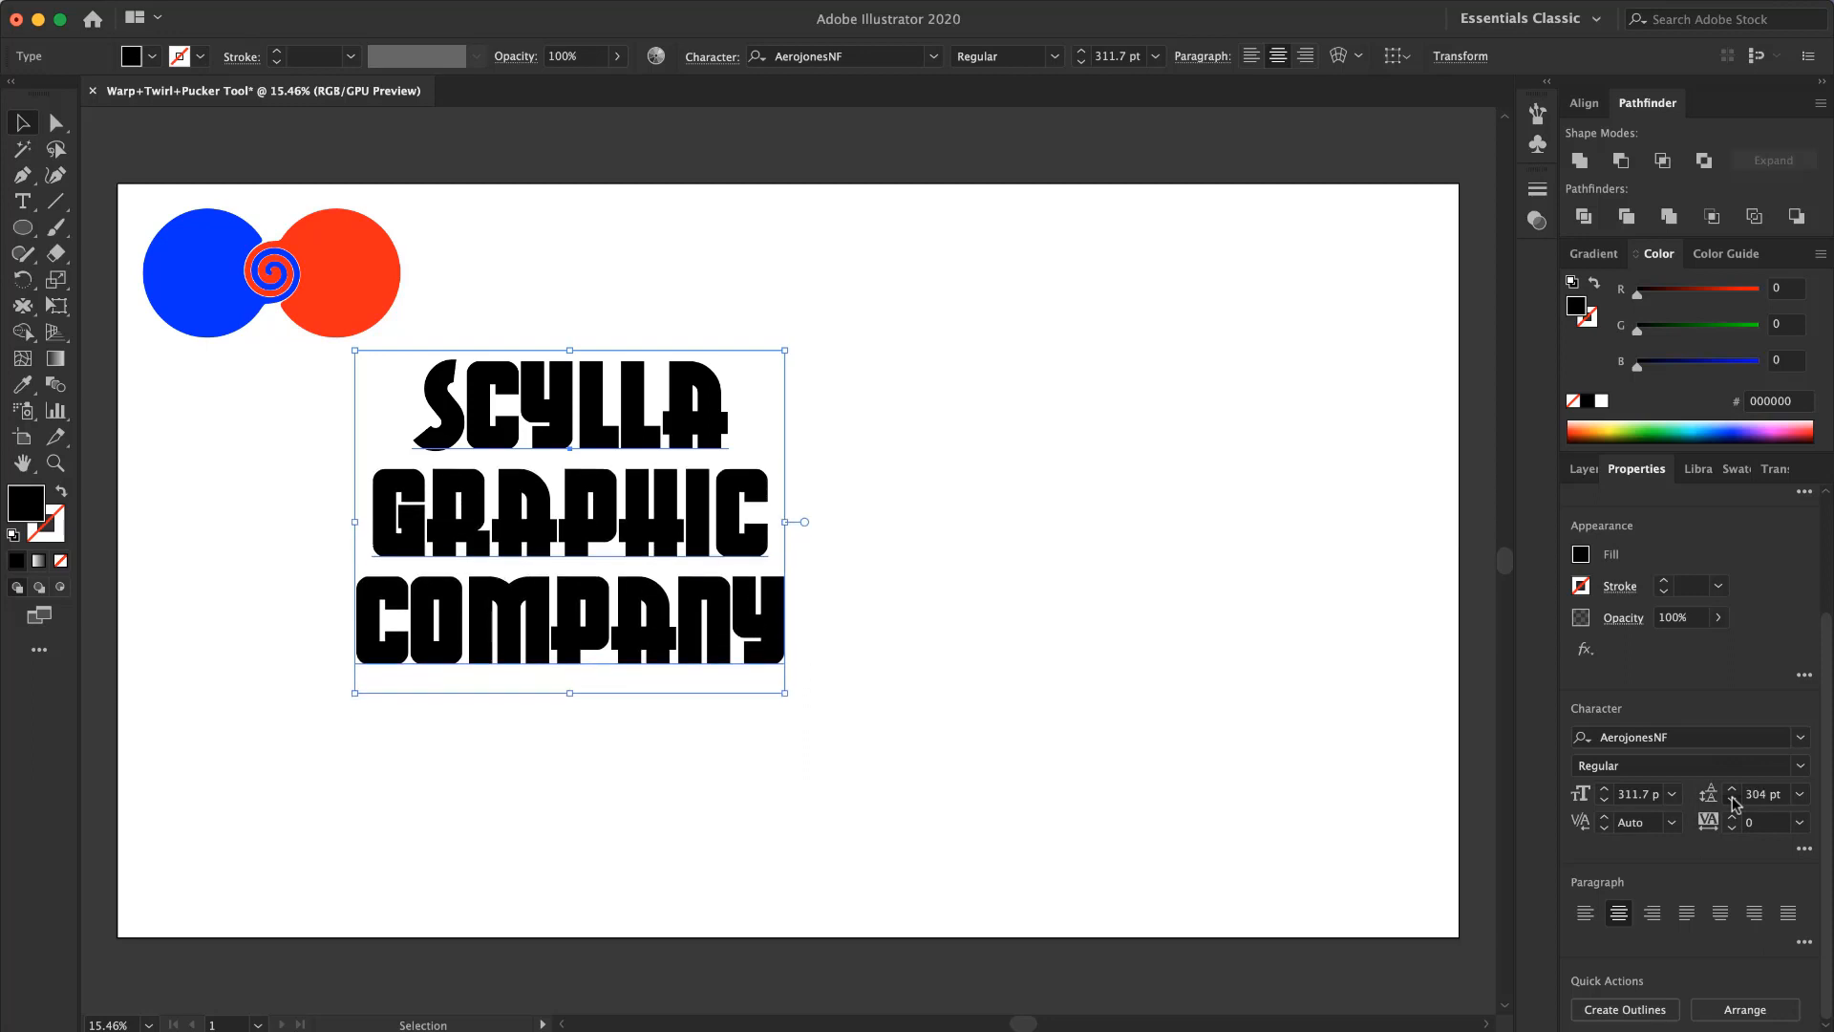
{"action": "left_click", "coordinate": [1733, 803]}
Step: Fill the word Scylla with the yellow swatch
{"action": "double_click", "coordinate": [590, 427]}
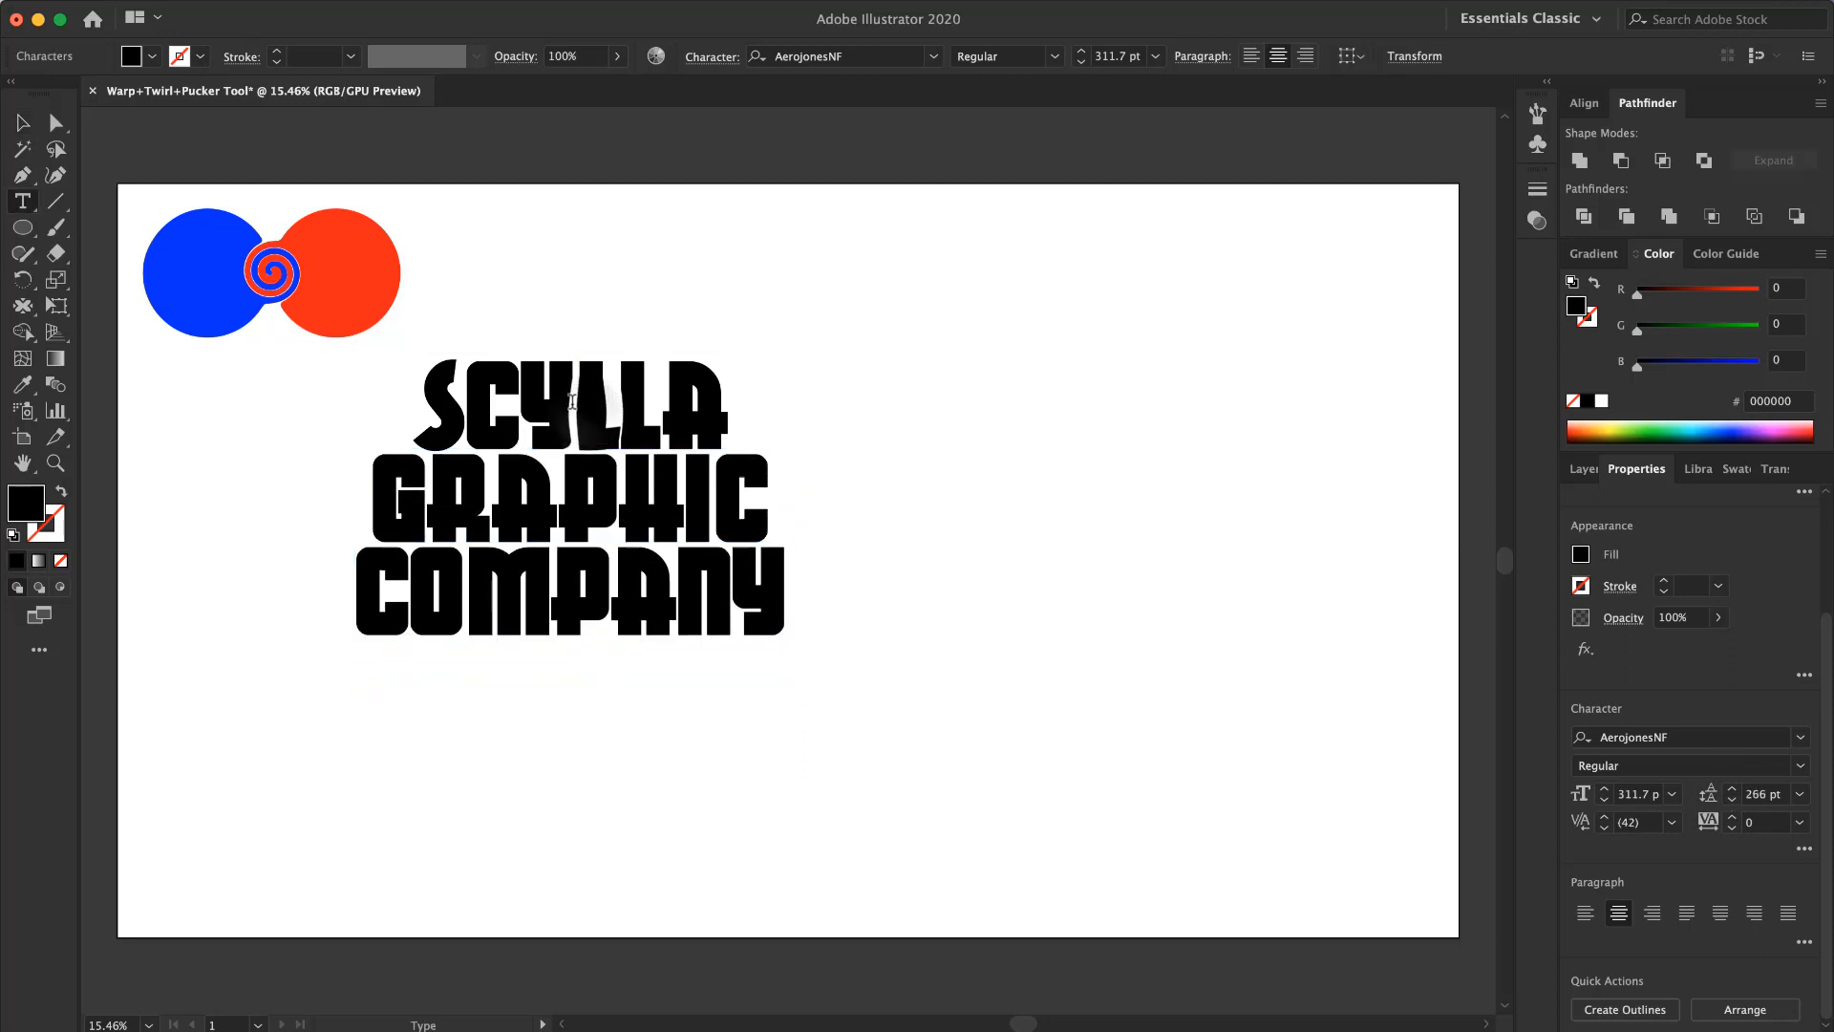
{"action": "double_click", "coordinate": [574, 399]}
{"action": "left_click", "coordinate": [152, 57]}
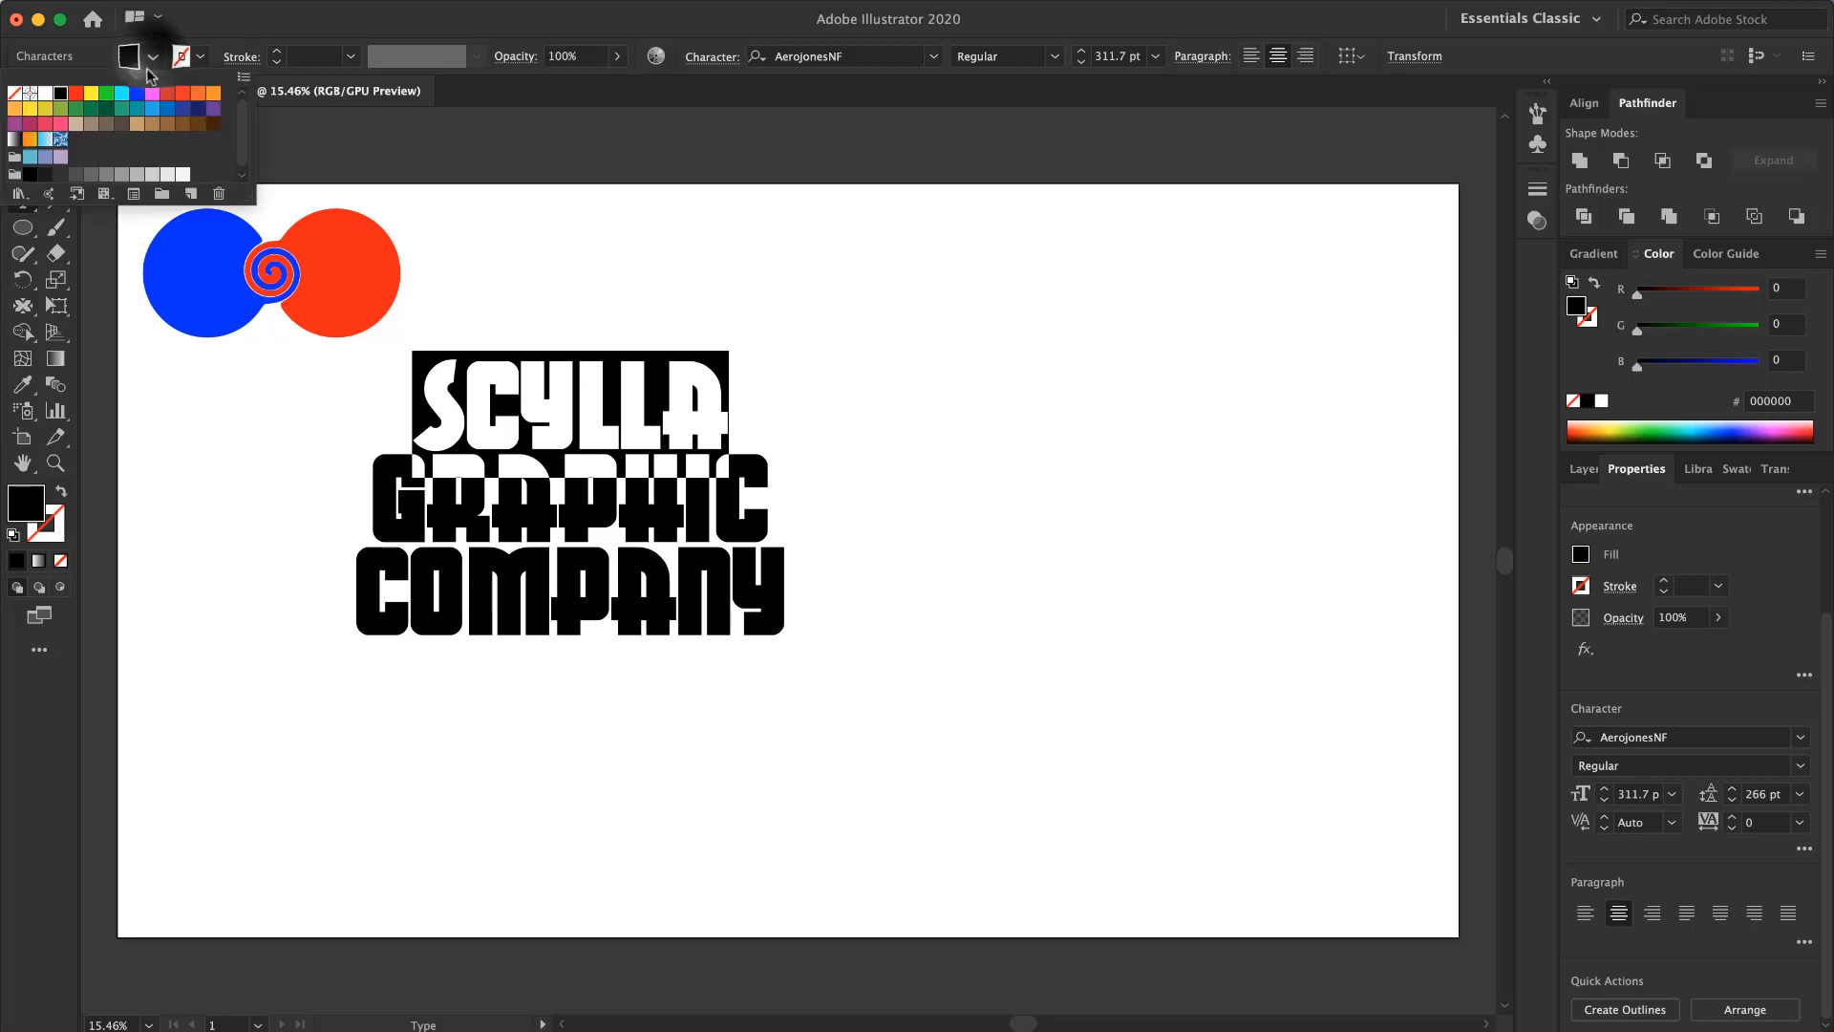
{"action": "left_click", "coordinate": [92, 93]}
Step: Fill the word Graphic with the red swatch and leave text editing
{"action": "left_click", "coordinate": [497, 497]}
{"action": "double_click", "coordinate": [550, 496]}
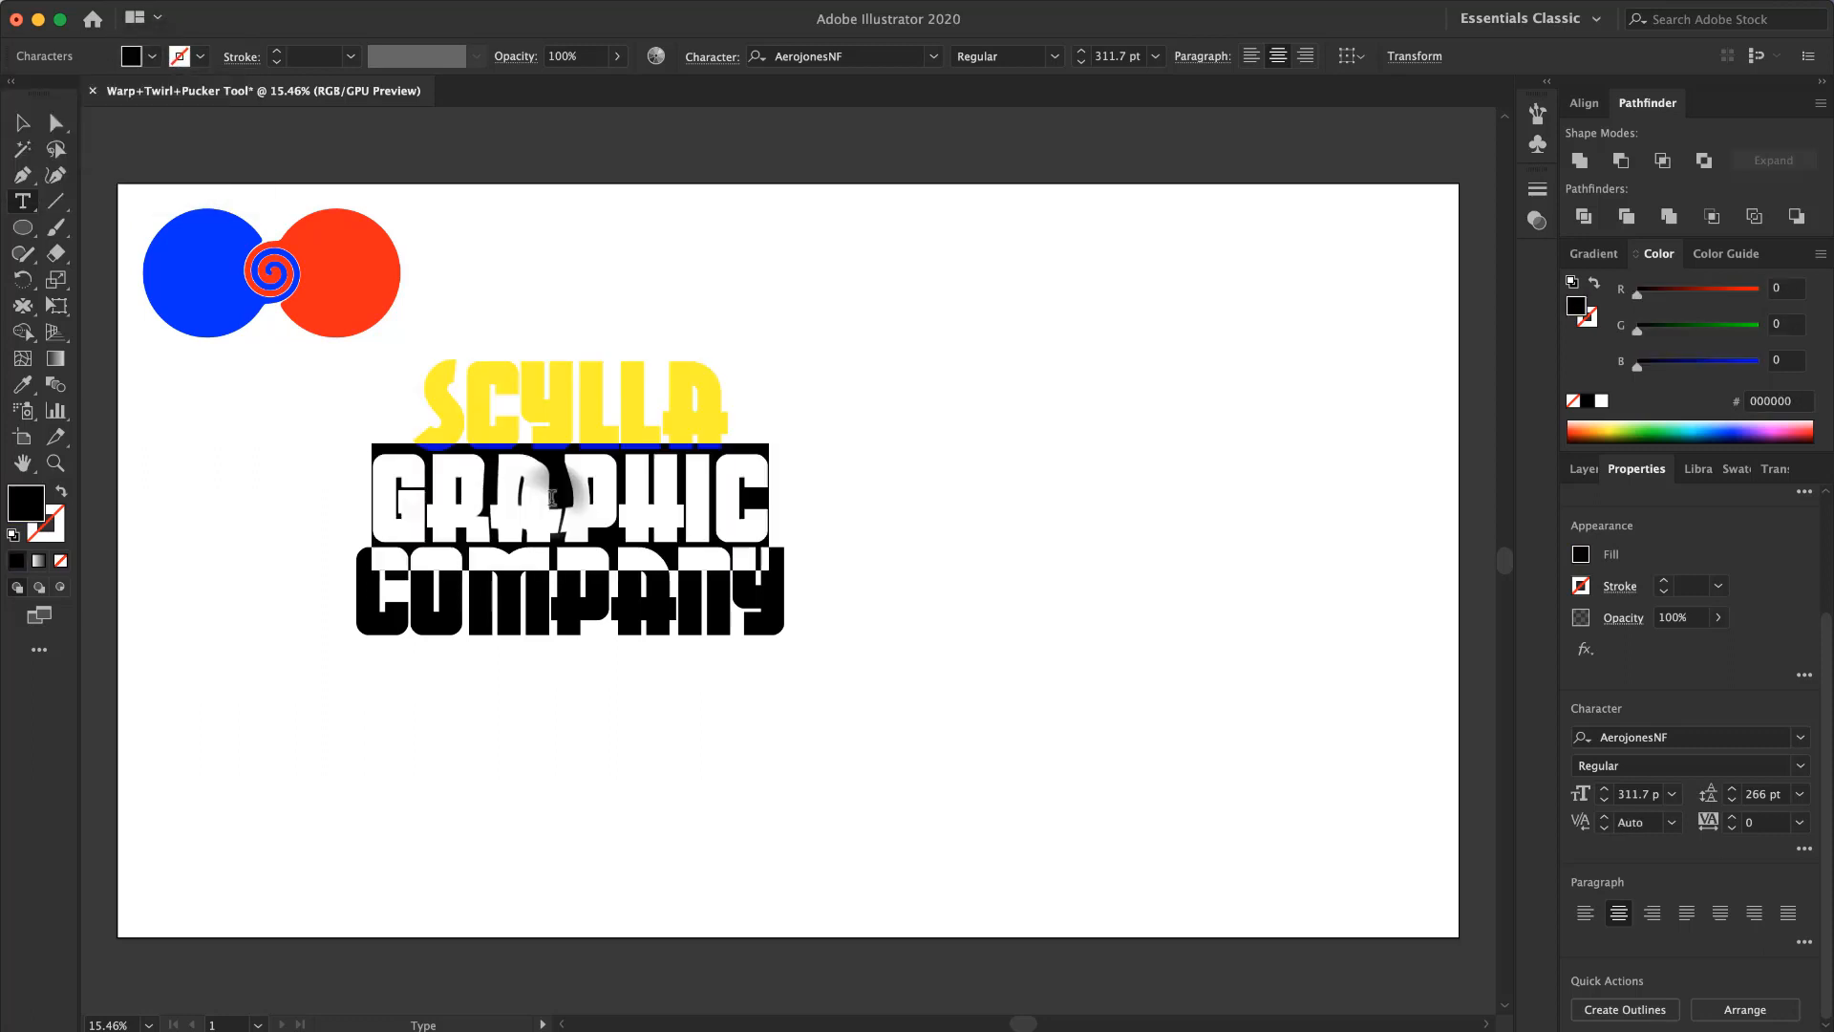
{"action": "left_click", "coordinate": [153, 58]}
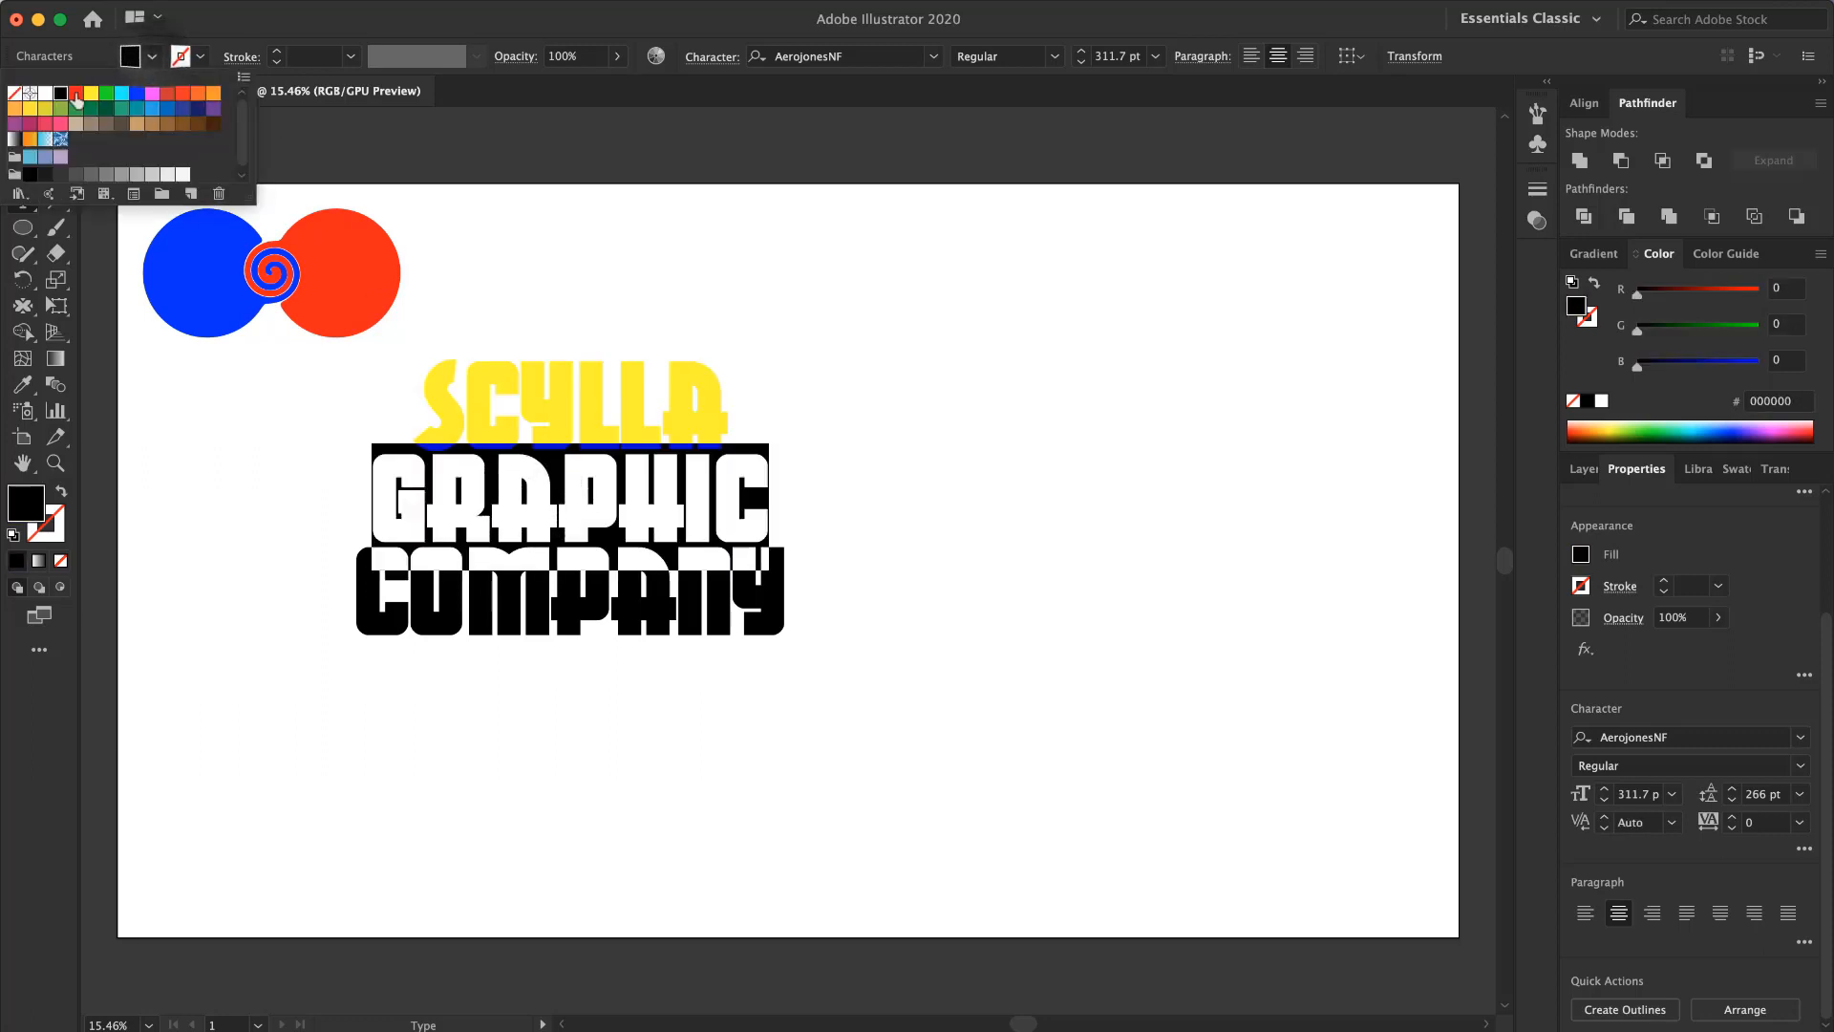
{"action": "left_click", "coordinate": [76, 92]}
{"action": "left_click", "coordinate": [240, 477]}
{"action": "left_click", "coordinate": [23, 124]}
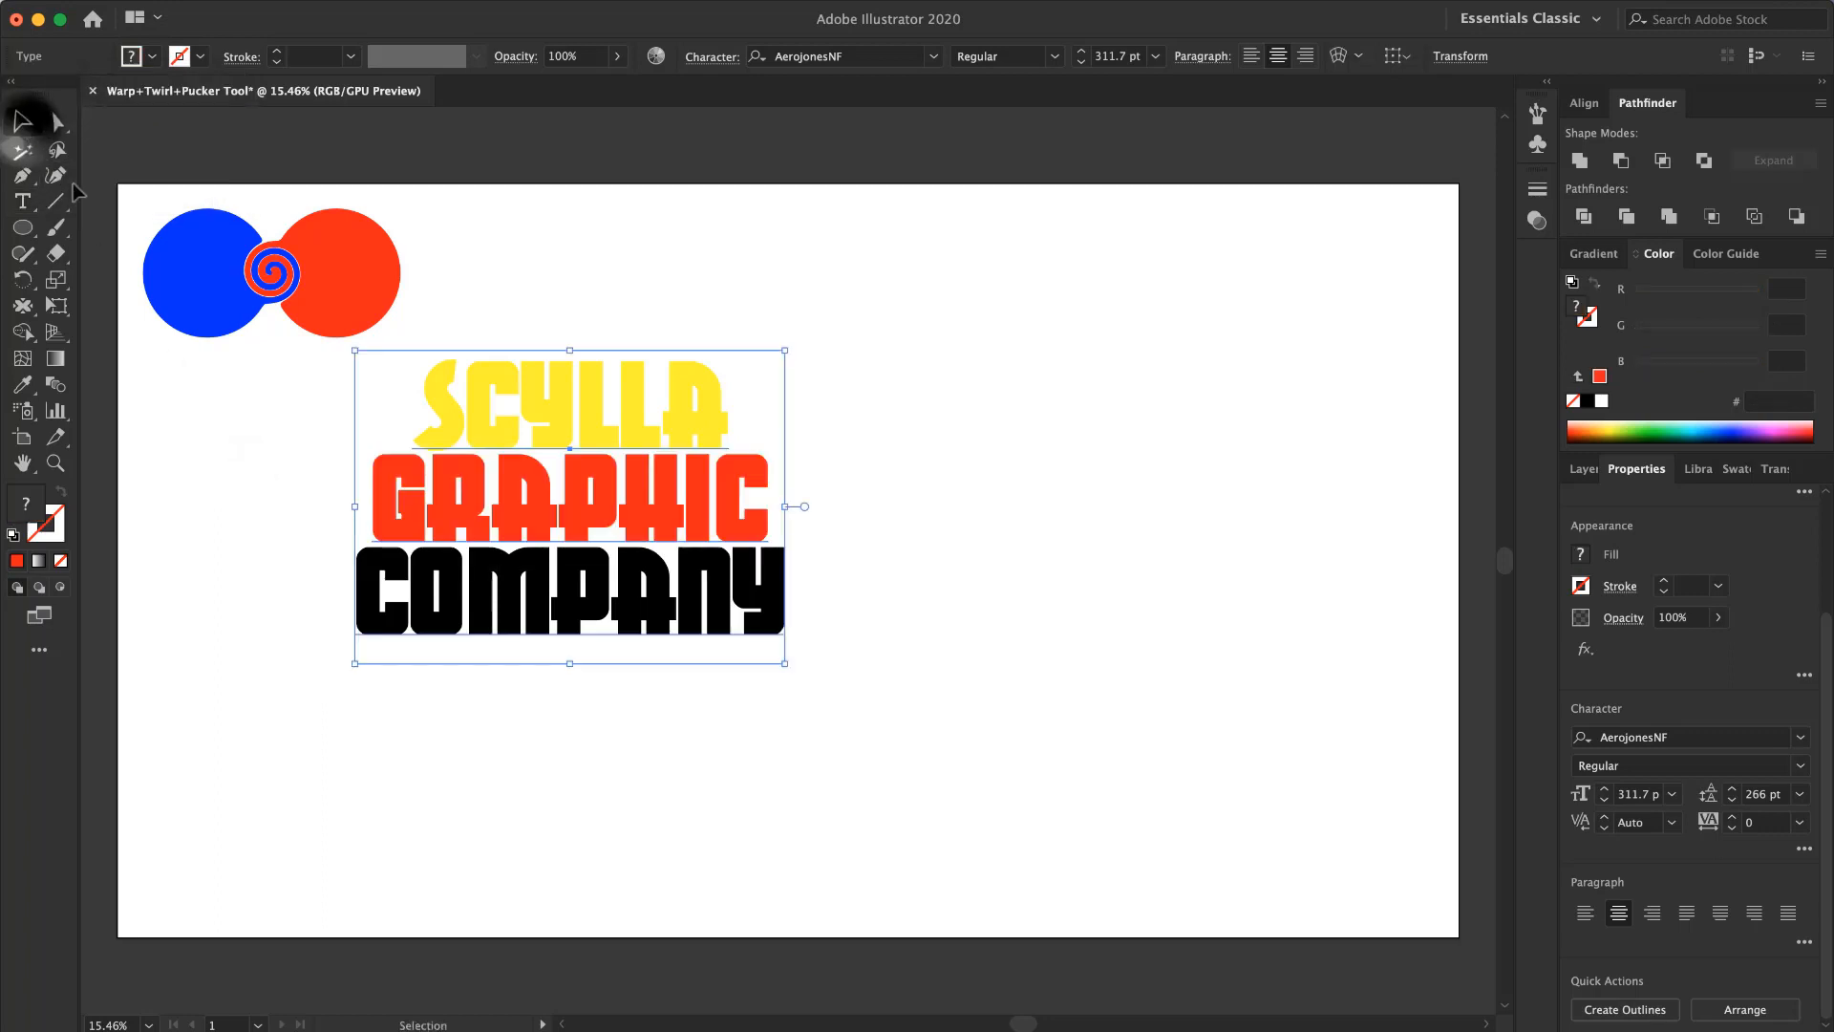
Step: Fill the word Company with the blue swatch and leave text editing
{"action": "double_click", "coordinate": [535, 599]}
{"action": "double_click", "coordinate": [535, 596]}
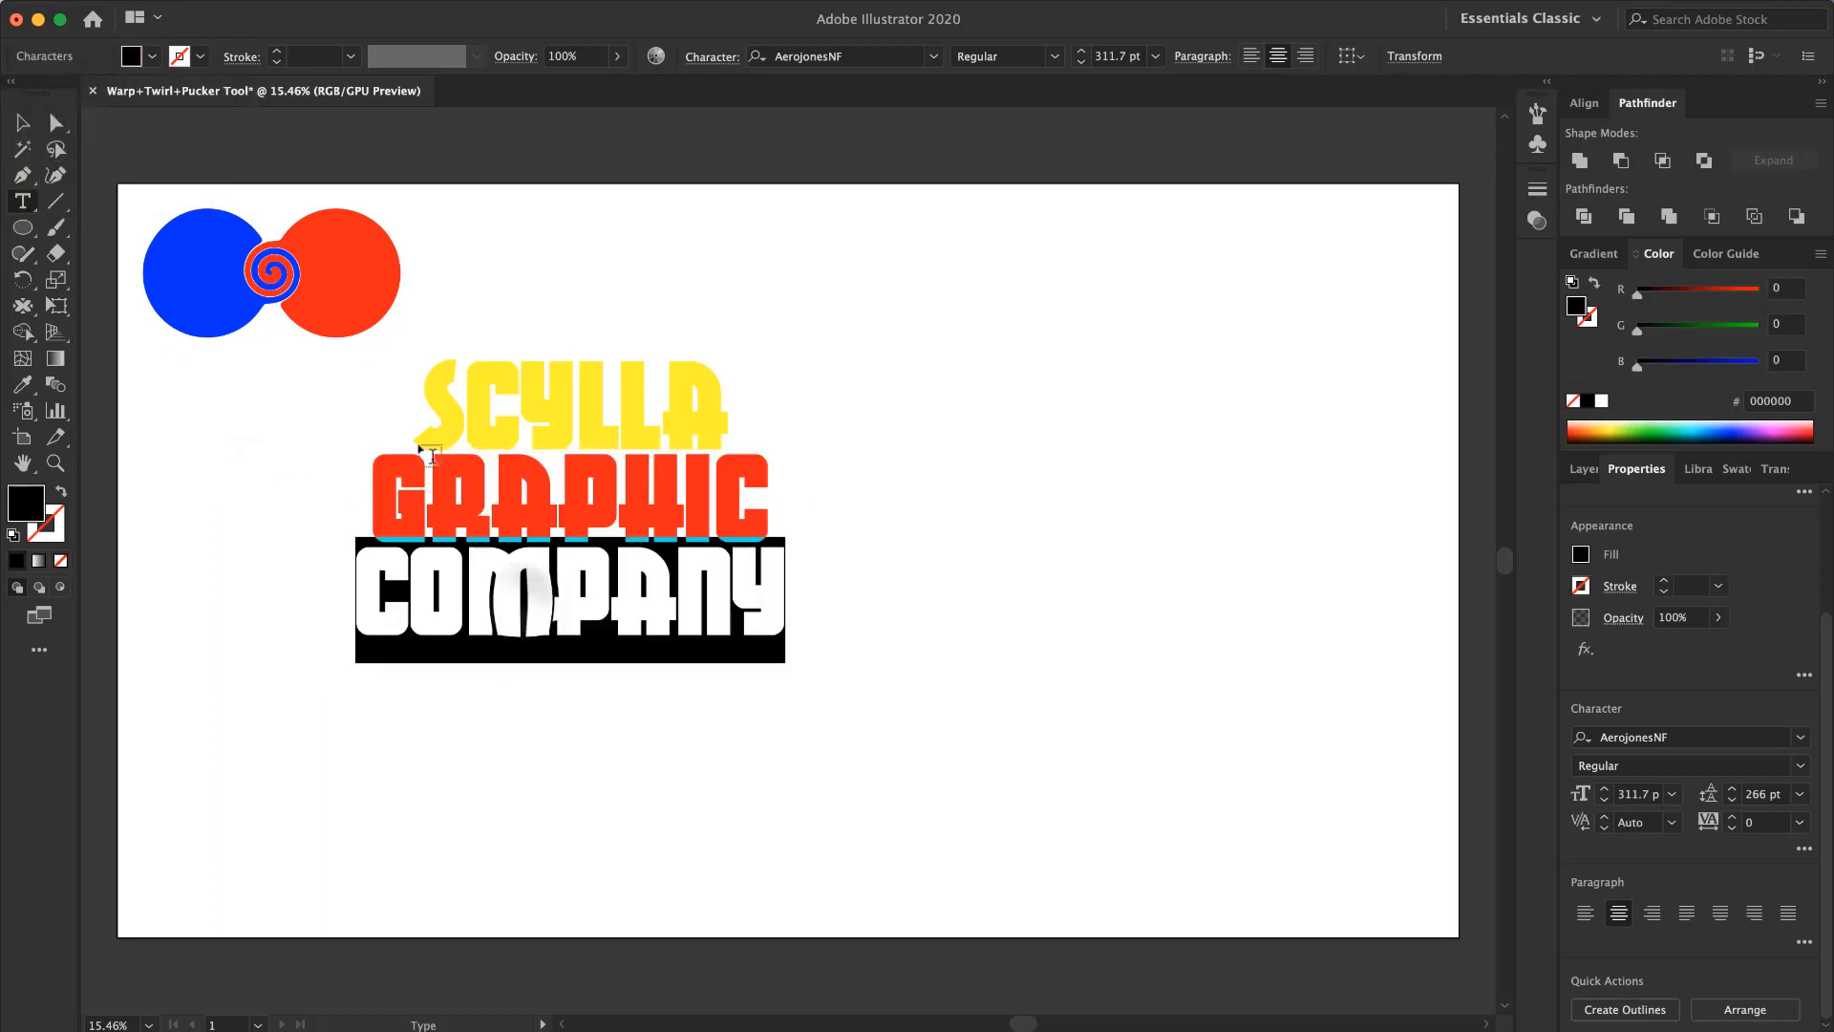
{"action": "left_click", "coordinate": [153, 57]}
{"action": "left_click", "coordinate": [136, 92]}
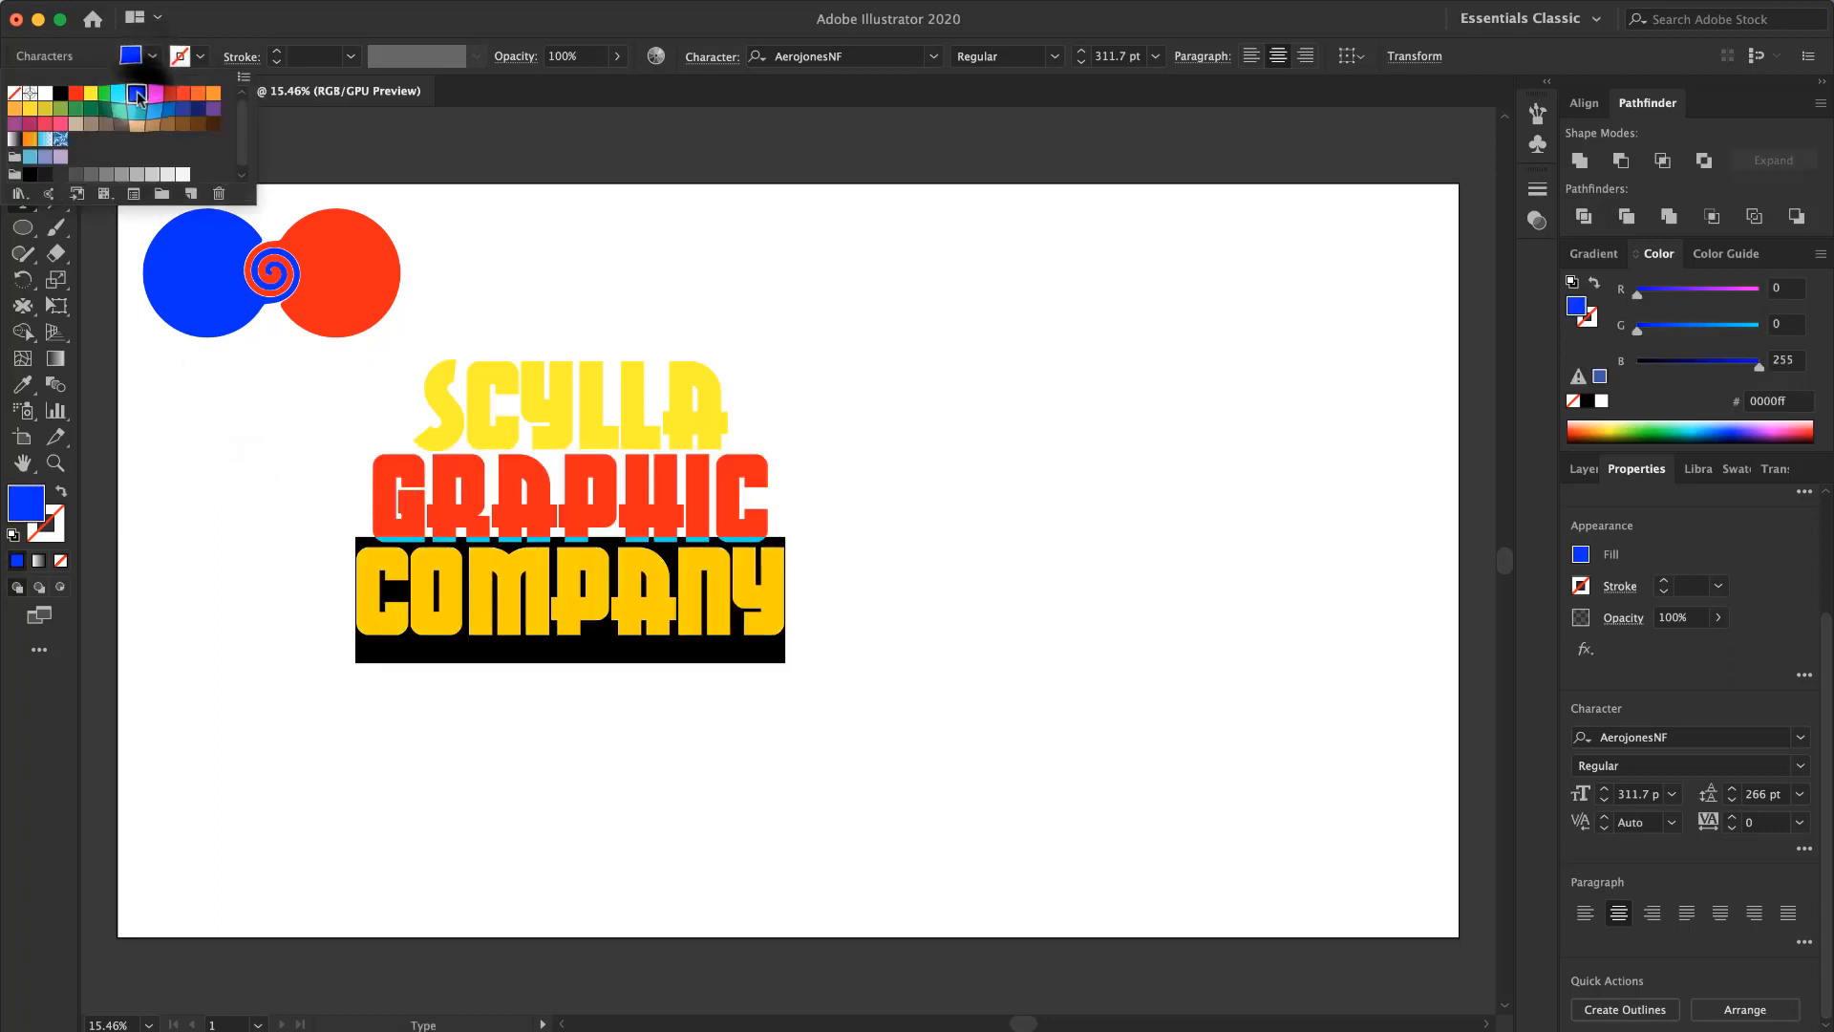
{"action": "key", "text": "Escape"}
{"action": "key", "text": "Escape"}
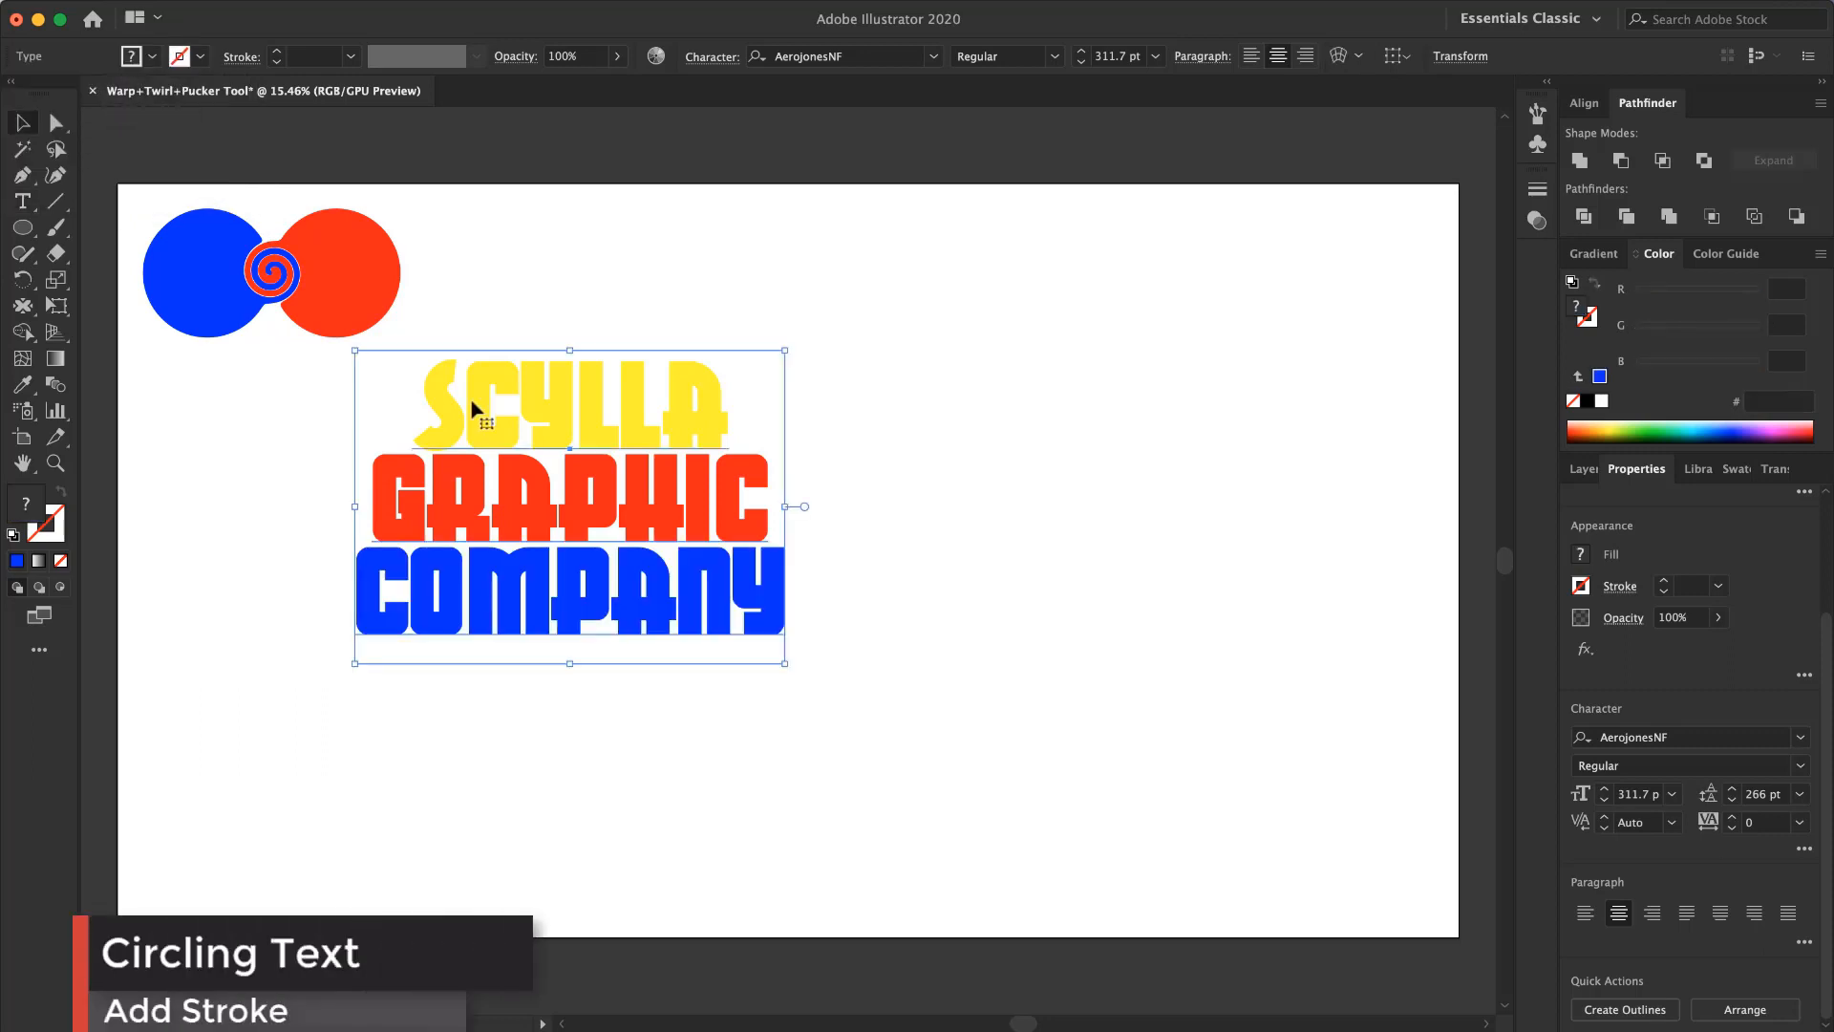
Step: Move the coloured text block right and down toward the artboard's centre and give it a black stroke
{"action": "left_click_drag", "start_coordinate": [472, 408], "coordinate": [657, 481]}
{"action": "left_click", "coordinate": [200, 56]}
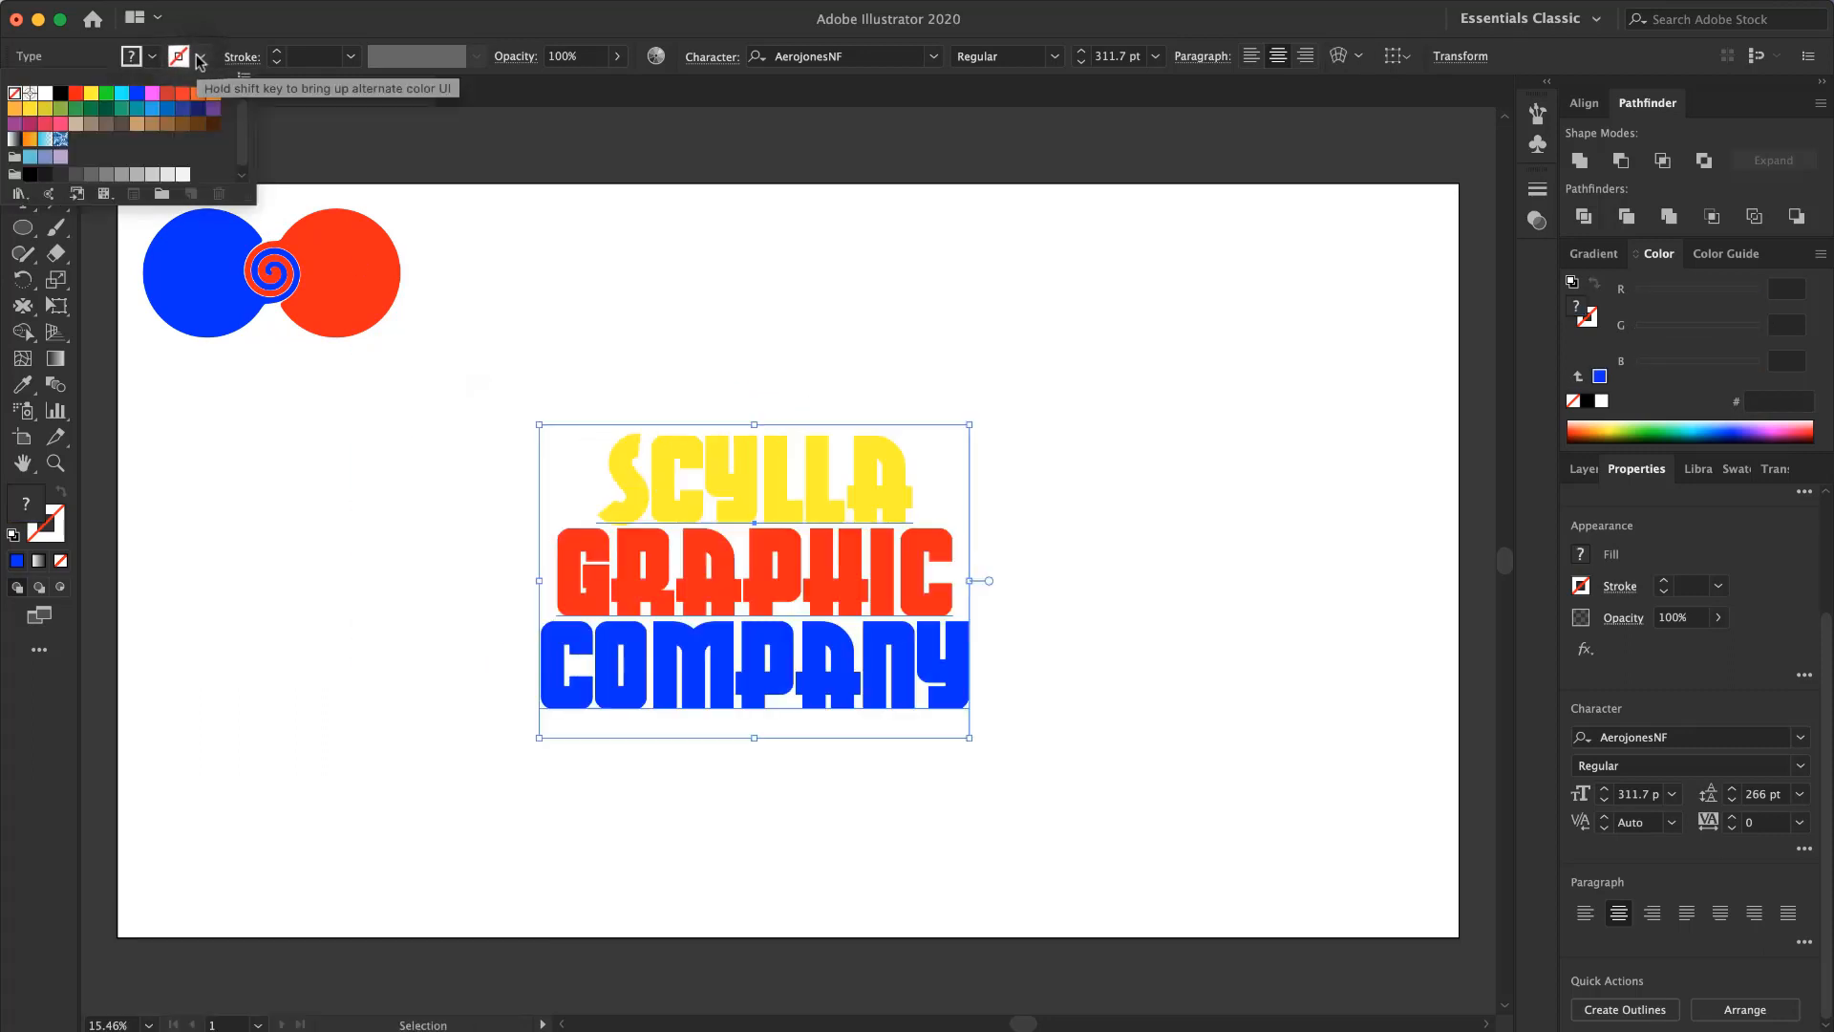
{"action": "left_click", "coordinate": [60, 94]}
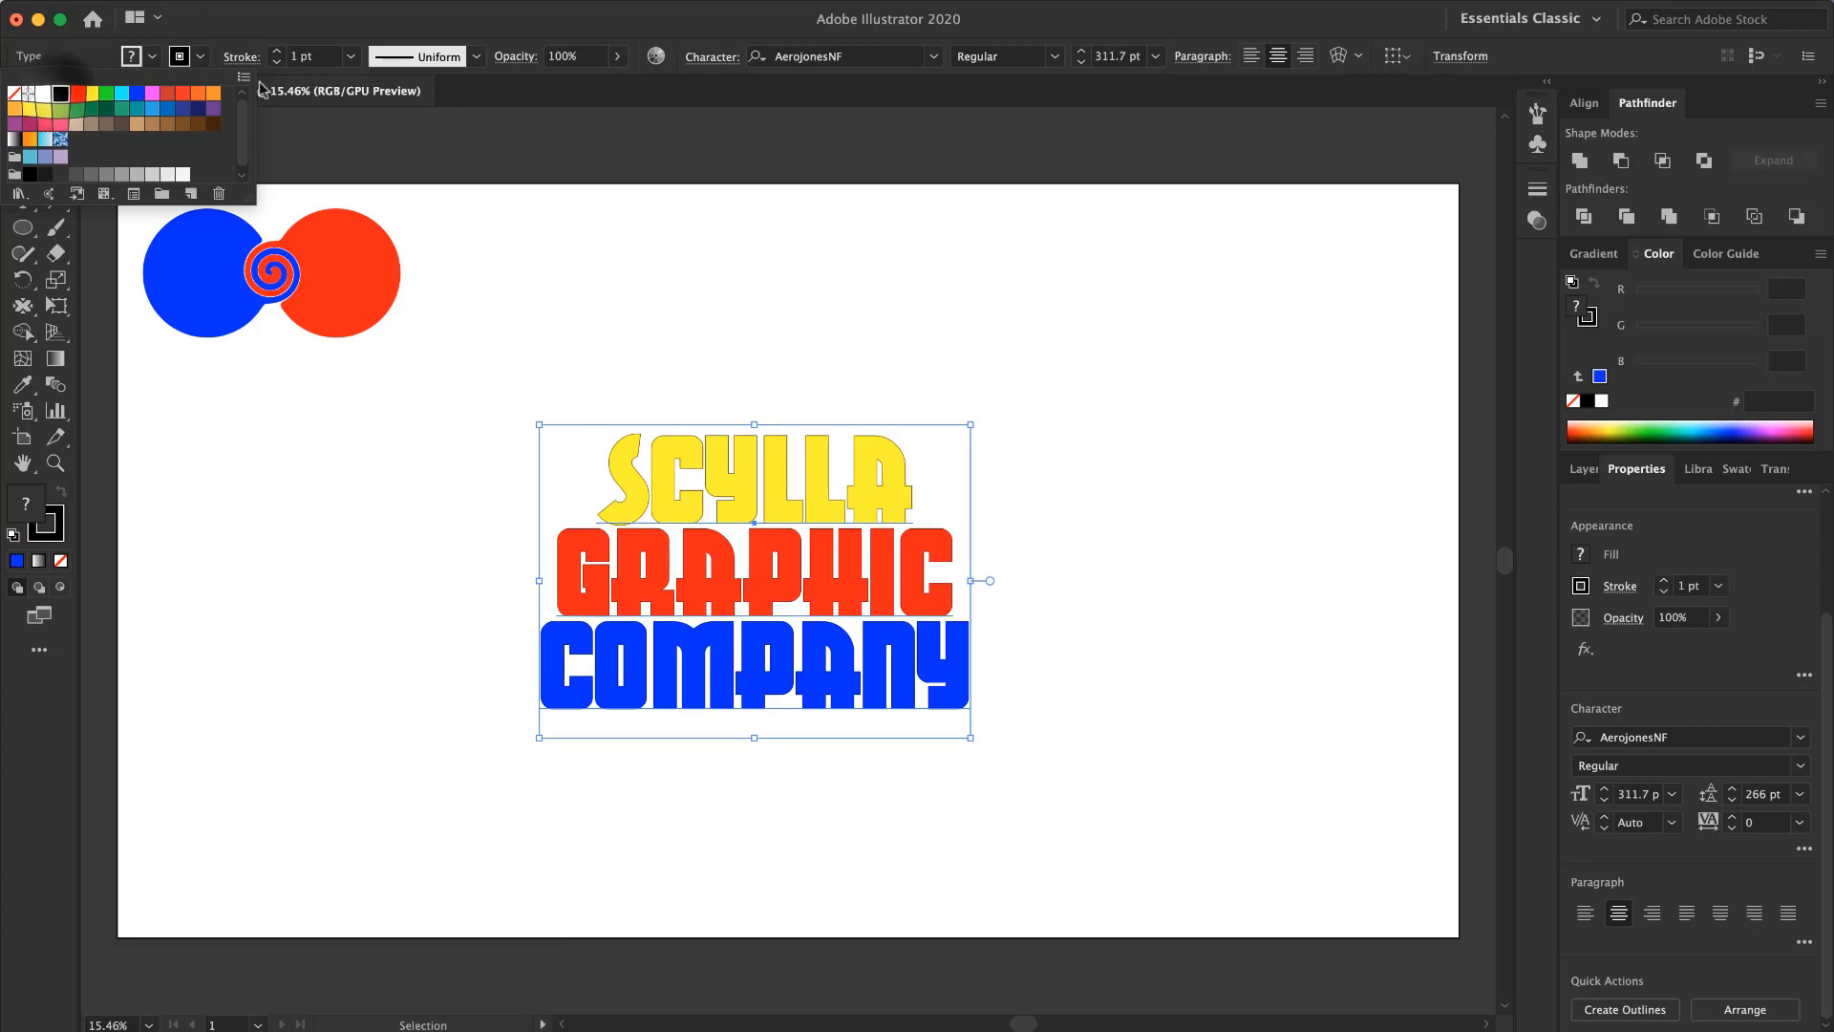
{"action": "left_click", "coordinate": [531, 246]}
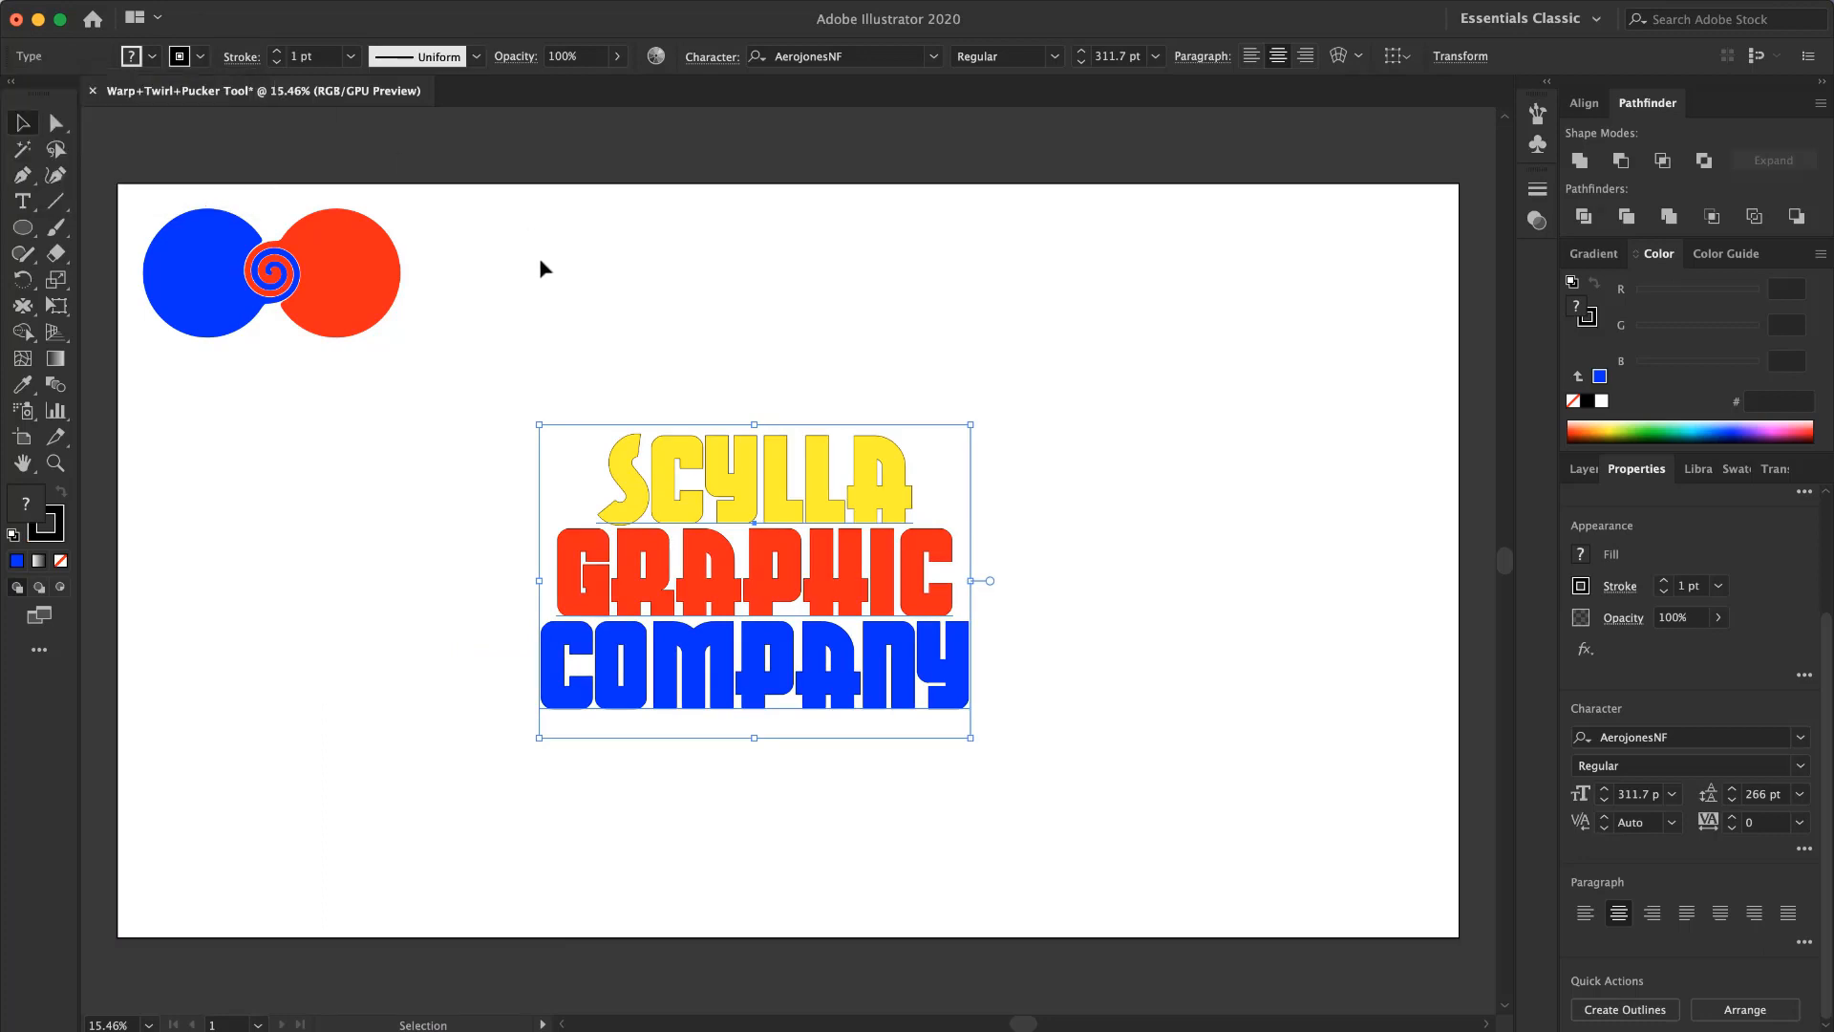
Step: Set the text's stroke weight to 4 pt and deselect the text
{"action": "left_click", "coordinate": [276, 51]}
{"action": "left_click", "coordinate": [276, 51]}
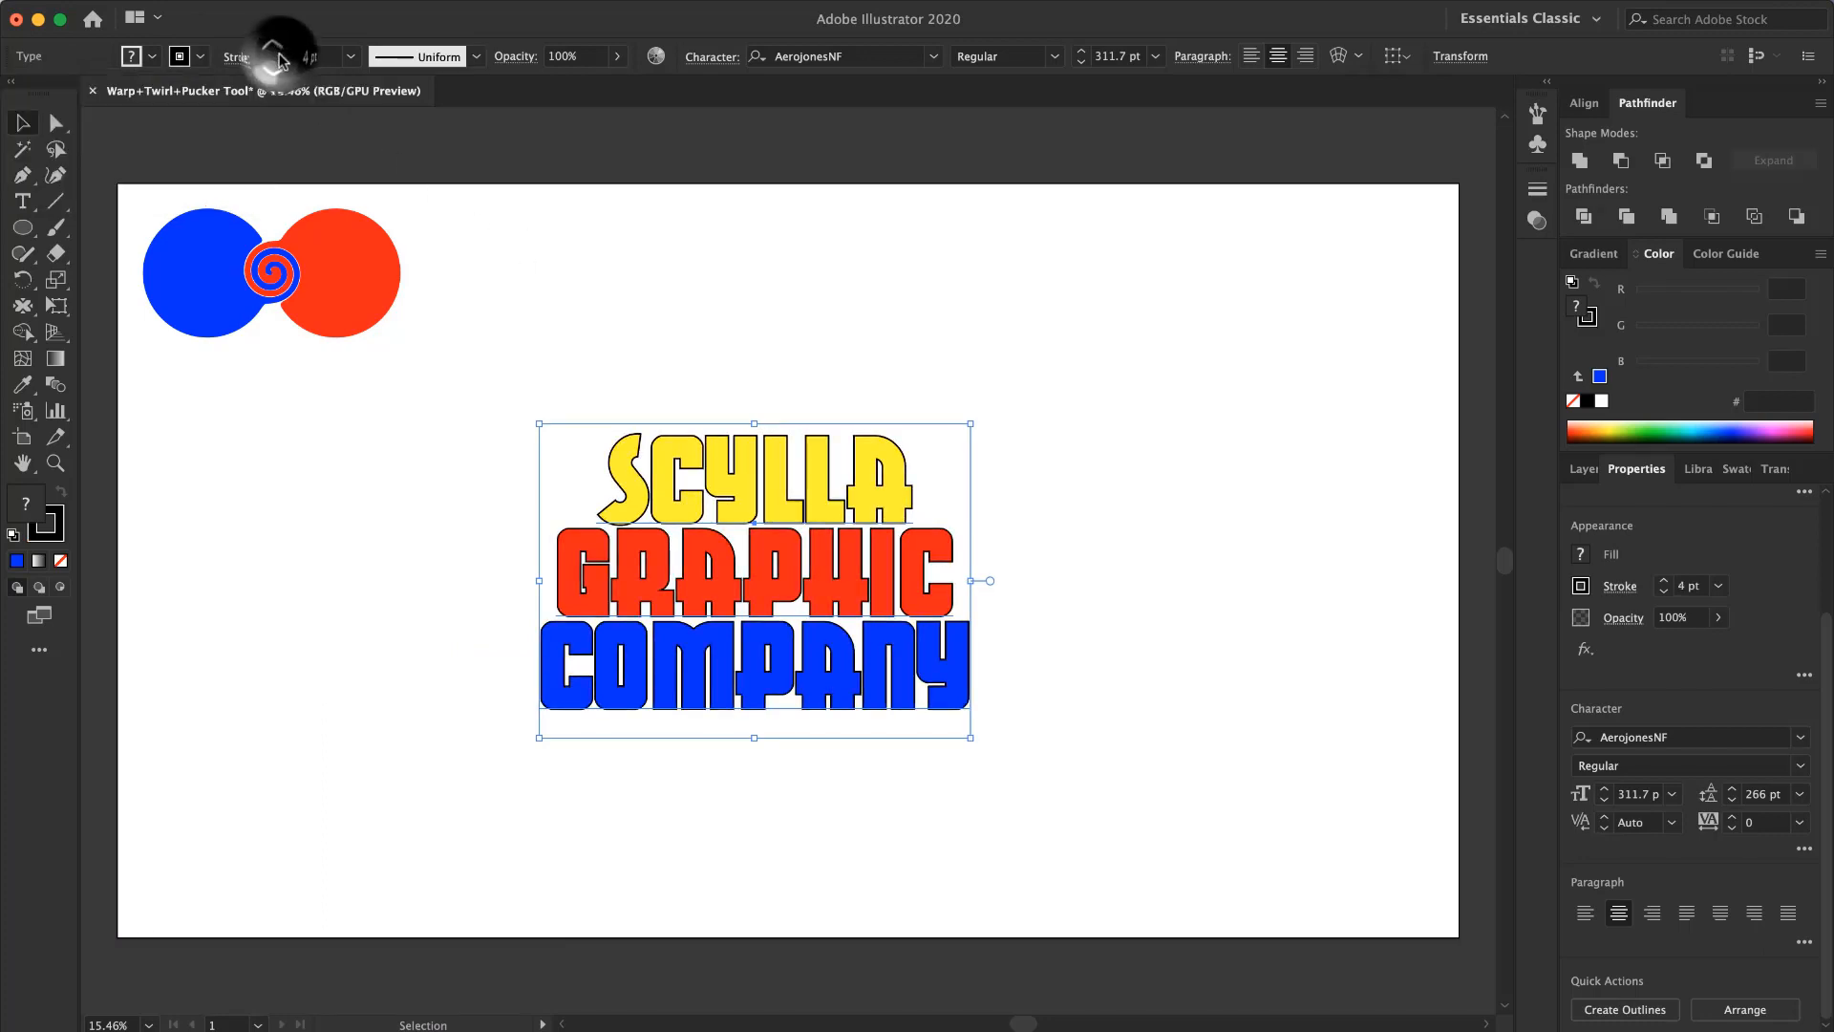
{"action": "left_click", "coordinate": [276, 52]}
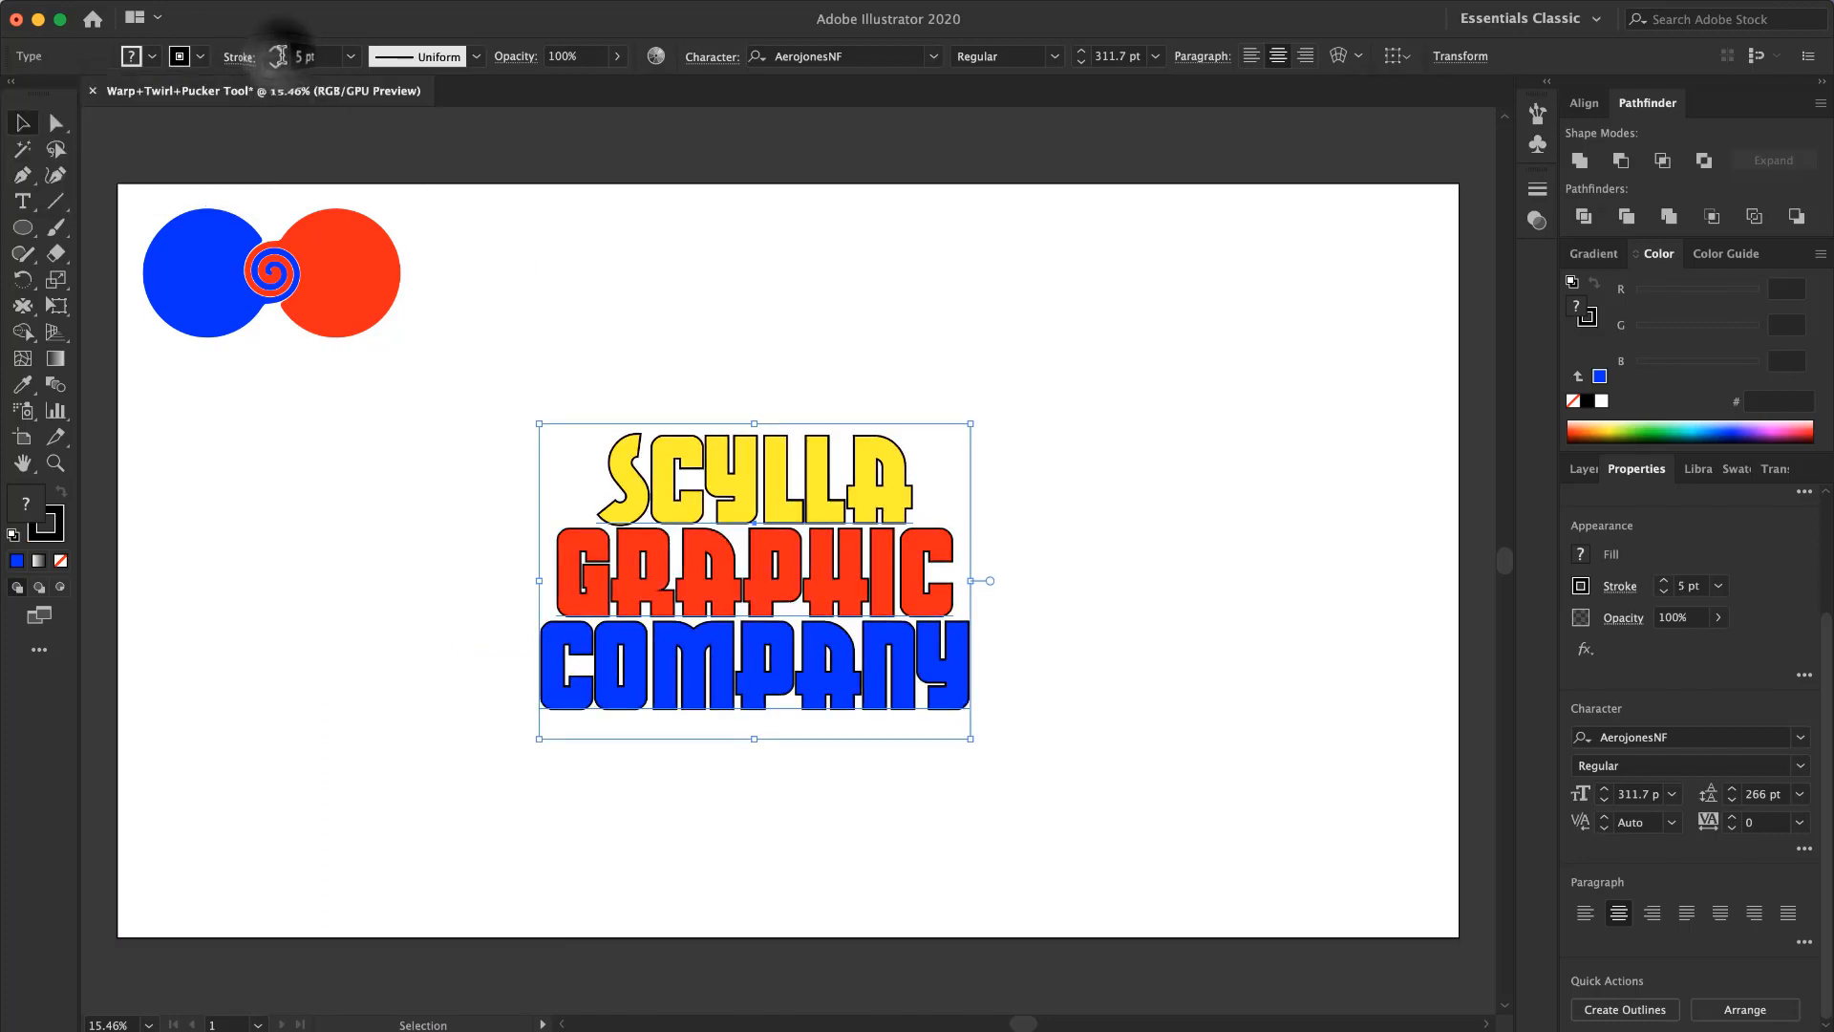
{"action": "left_click", "coordinate": [468, 230]}
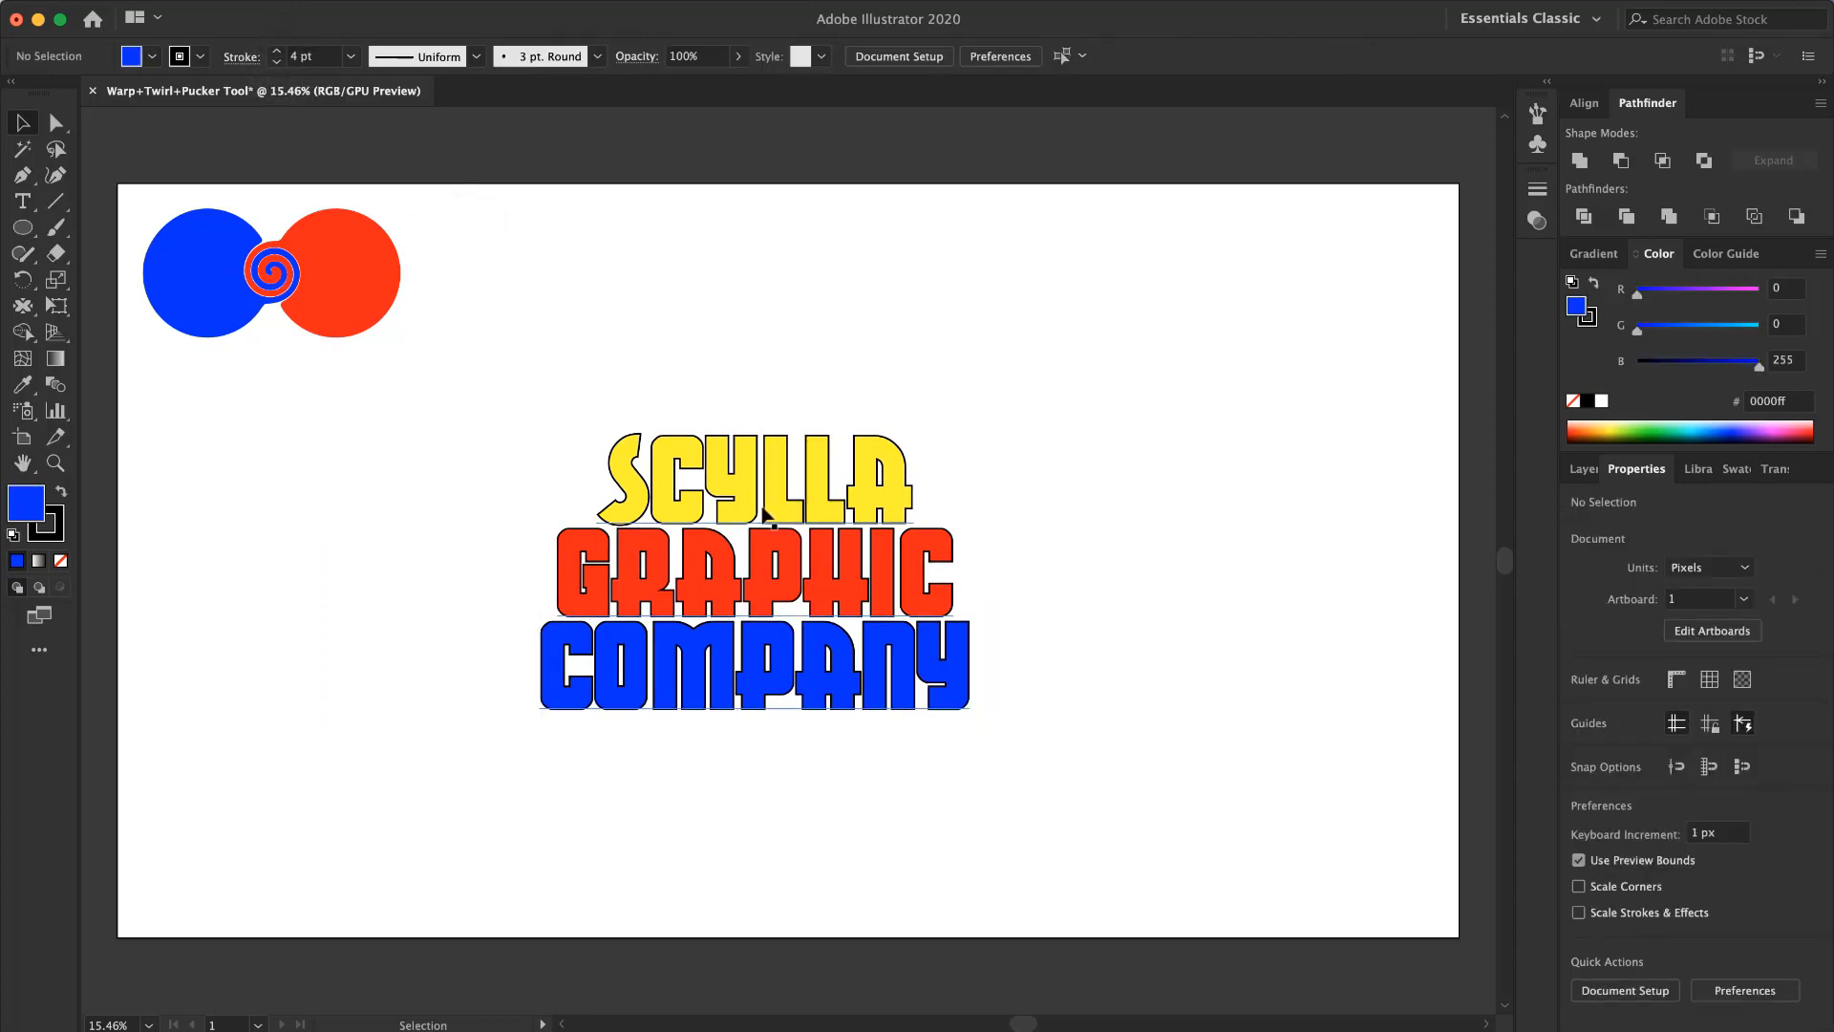
Step: Enlarge the word Scylla to a font size of 393 pt so it matches the width of Graphic
{"action": "double_click", "coordinate": [749, 475]}
{"action": "double_click", "coordinate": [749, 474]}
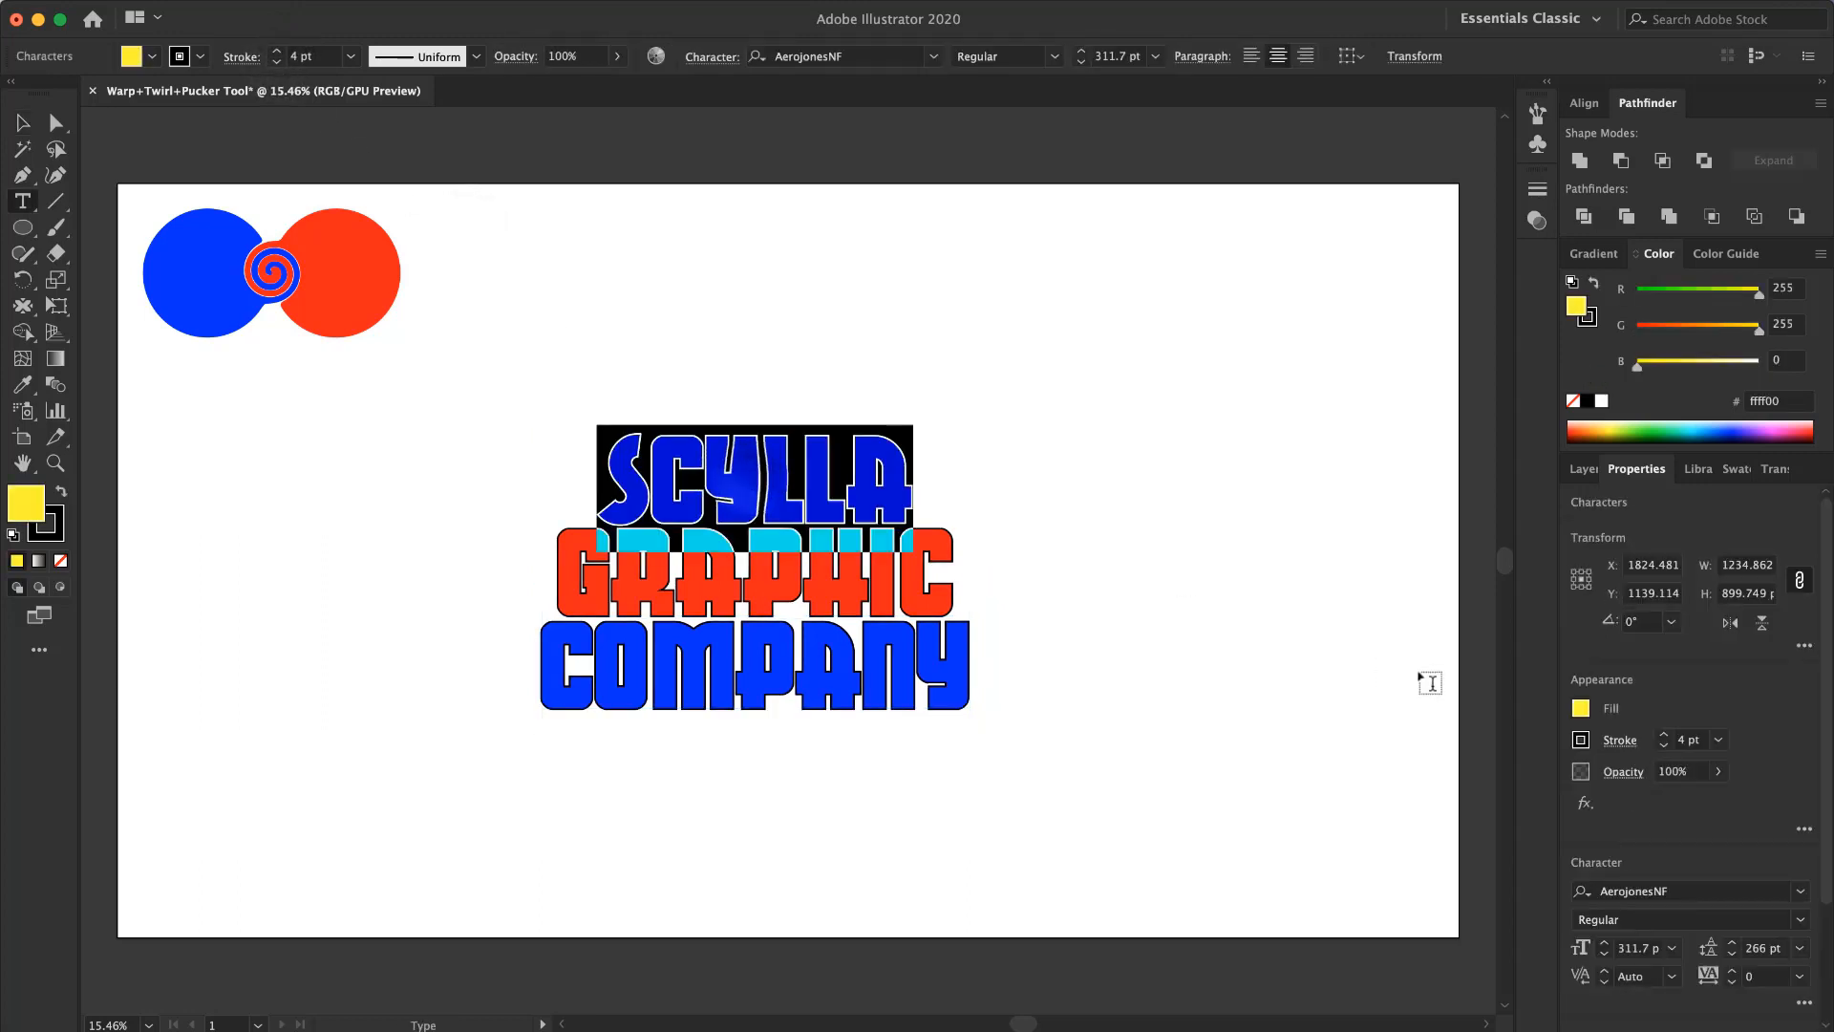
{"action": "left_click", "coordinate": [1606, 947]}
{"action": "left_click", "coordinate": [1606, 947]}
{"action": "left_click", "coordinate": [1606, 948]}
{"action": "left_click_drag", "start_coordinate": [1606, 948], "coordinate": [1606, 948]}
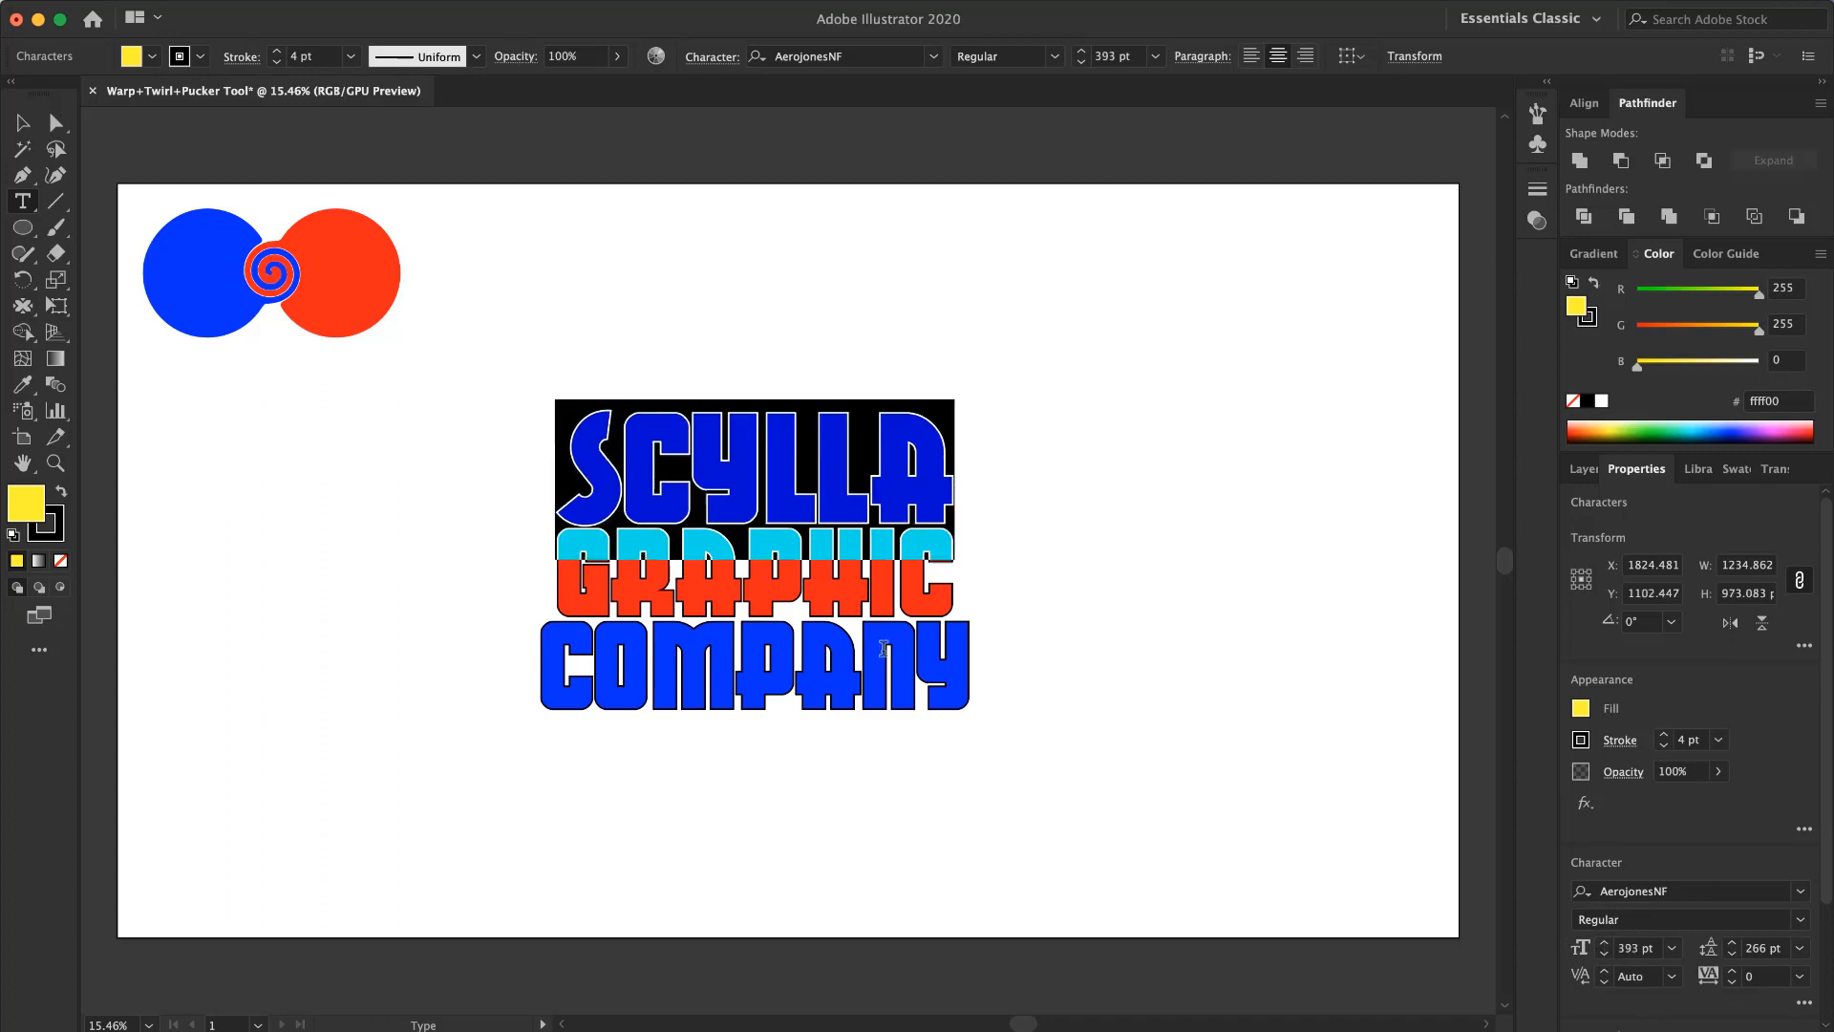
Step: Reduce the word Company to a font size of 286 pt, matching the line above, and leave text editing
{"action": "double_click", "coordinate": [707, 664]}
{"action": "left_click_drag", "start_coordinate": [1605, 957], "coordinate": [1605, 957]}
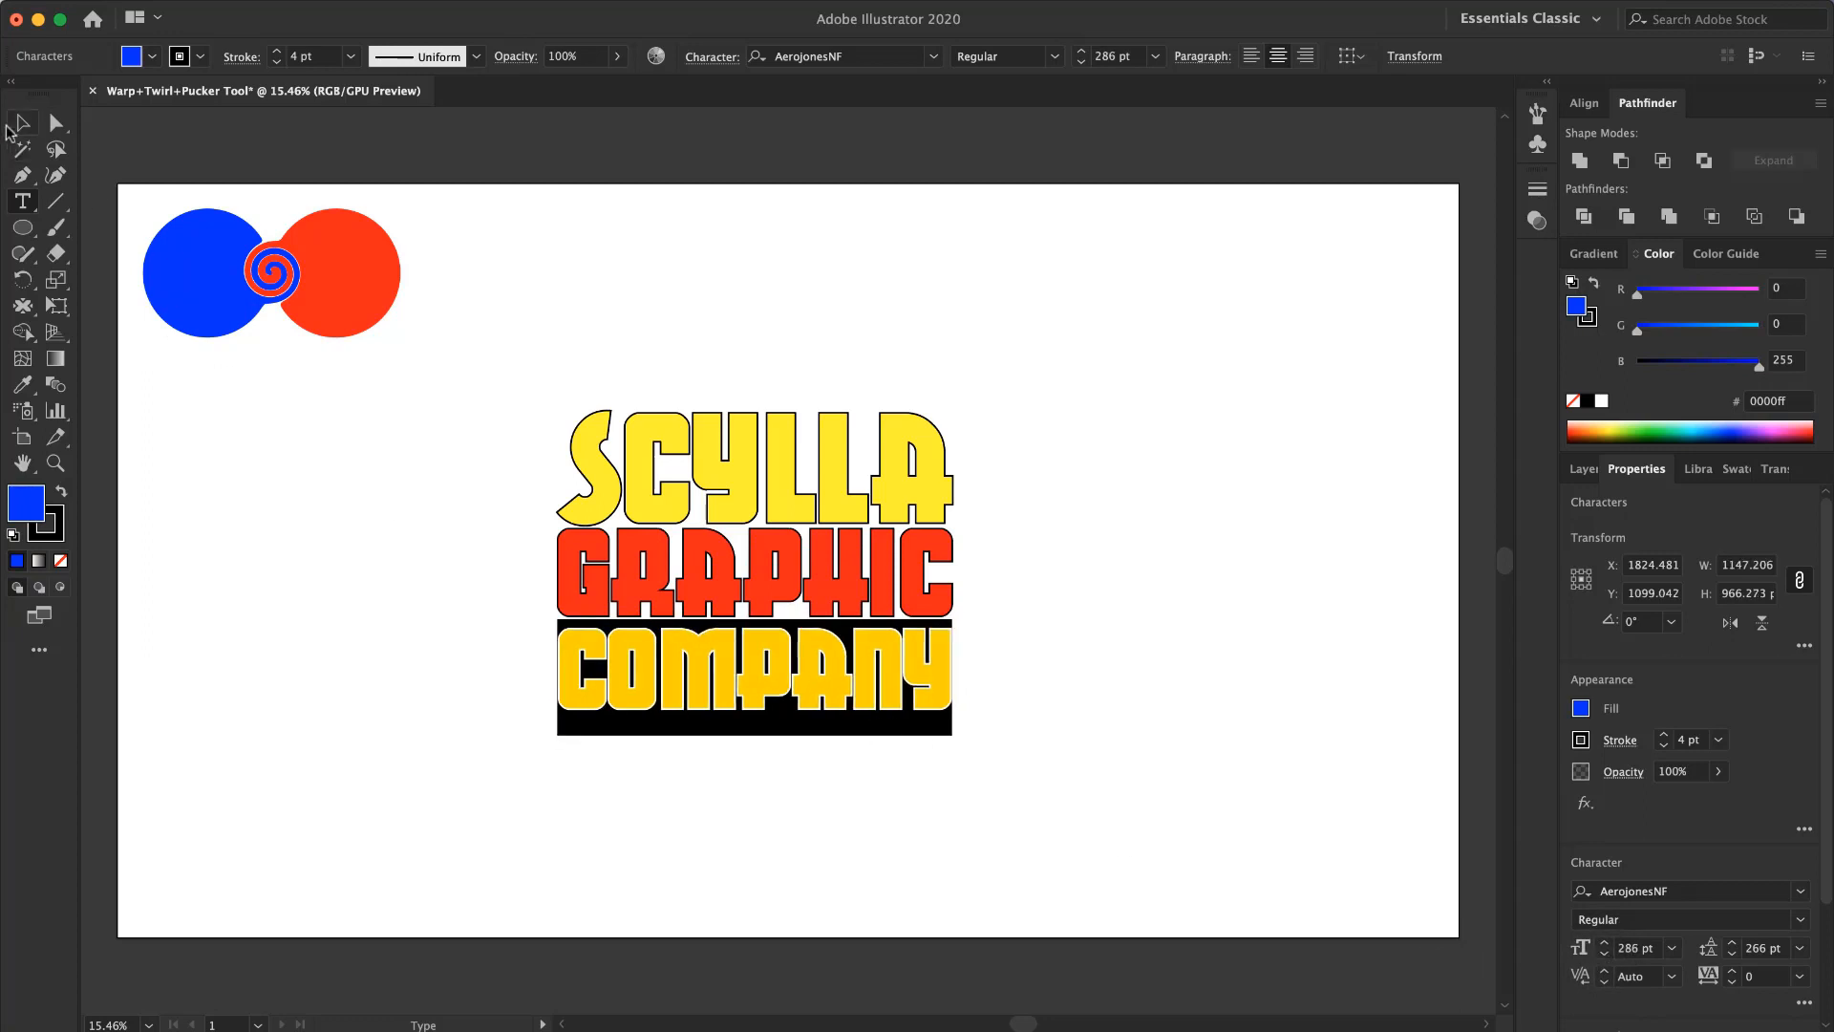
{"action": "left_click", "coordinate": [21, 123]}
{"action": "left_click", "coordinate": [426, 615]}
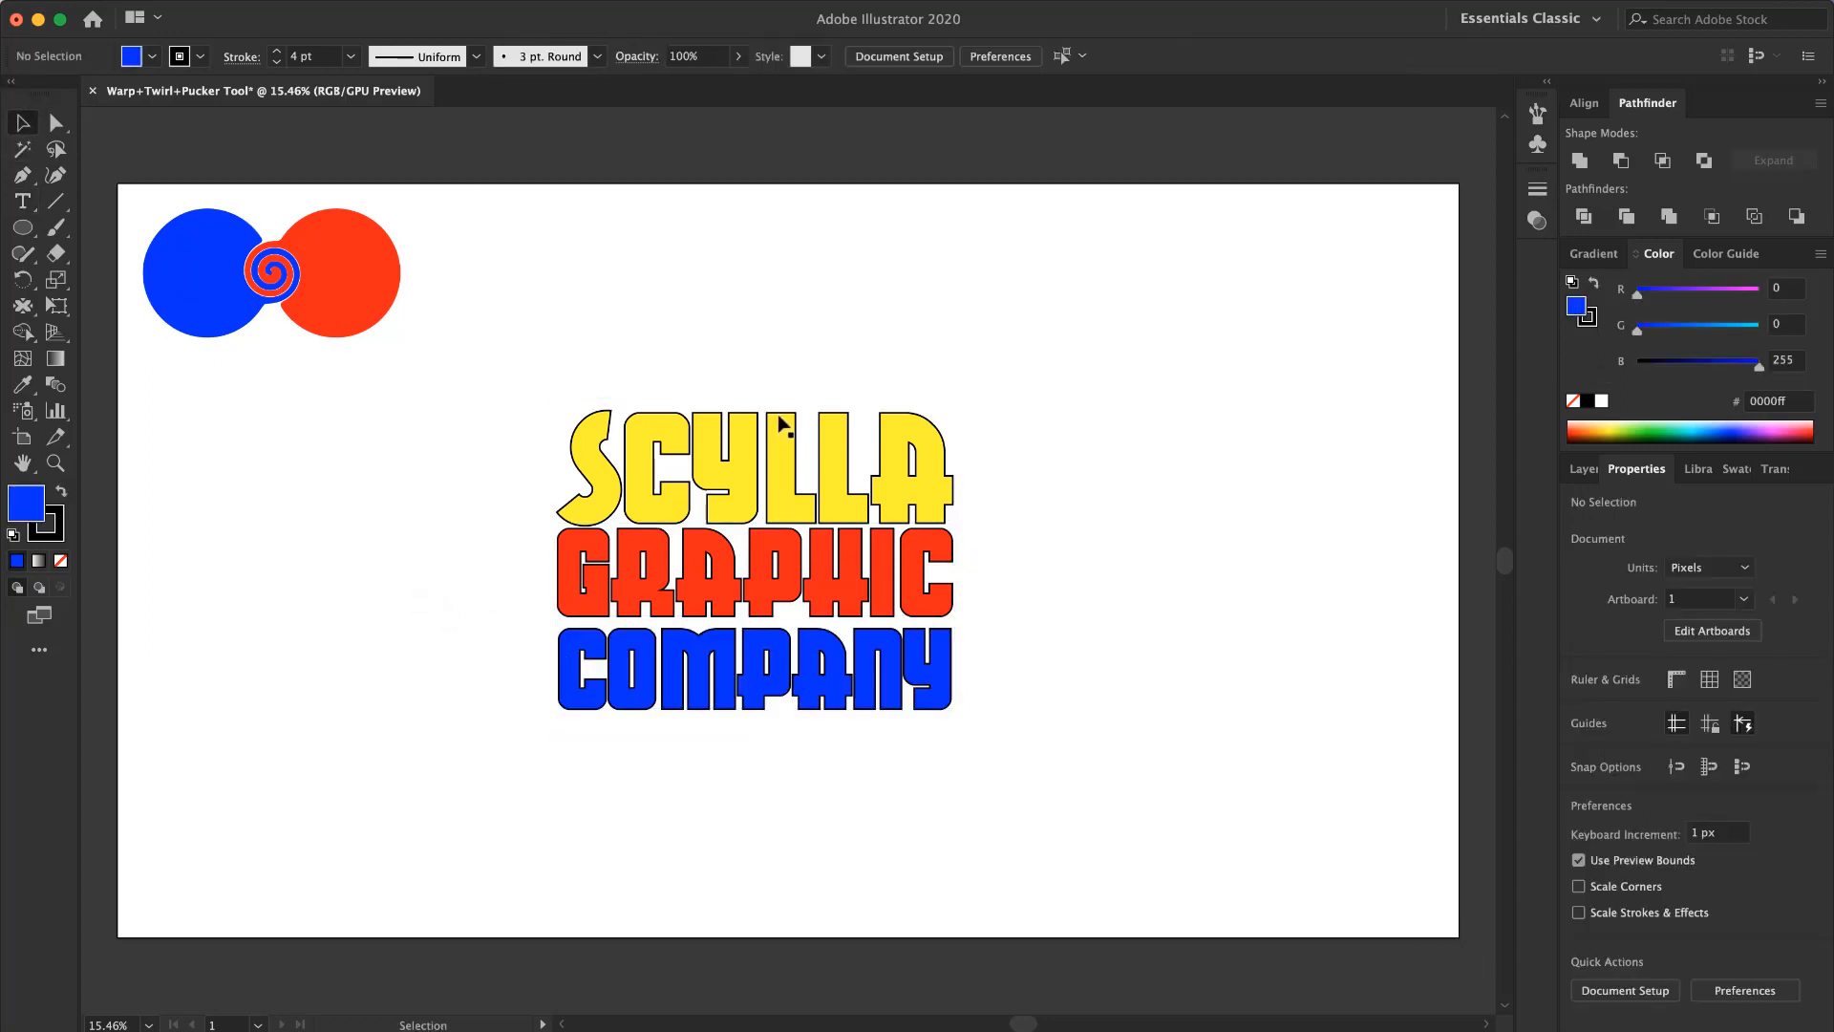
Step: Draw a blue circle about 1531 px in diameter, move it over the three-line text and lower its opacity to 39%
{"action": "key", "text": "l"}
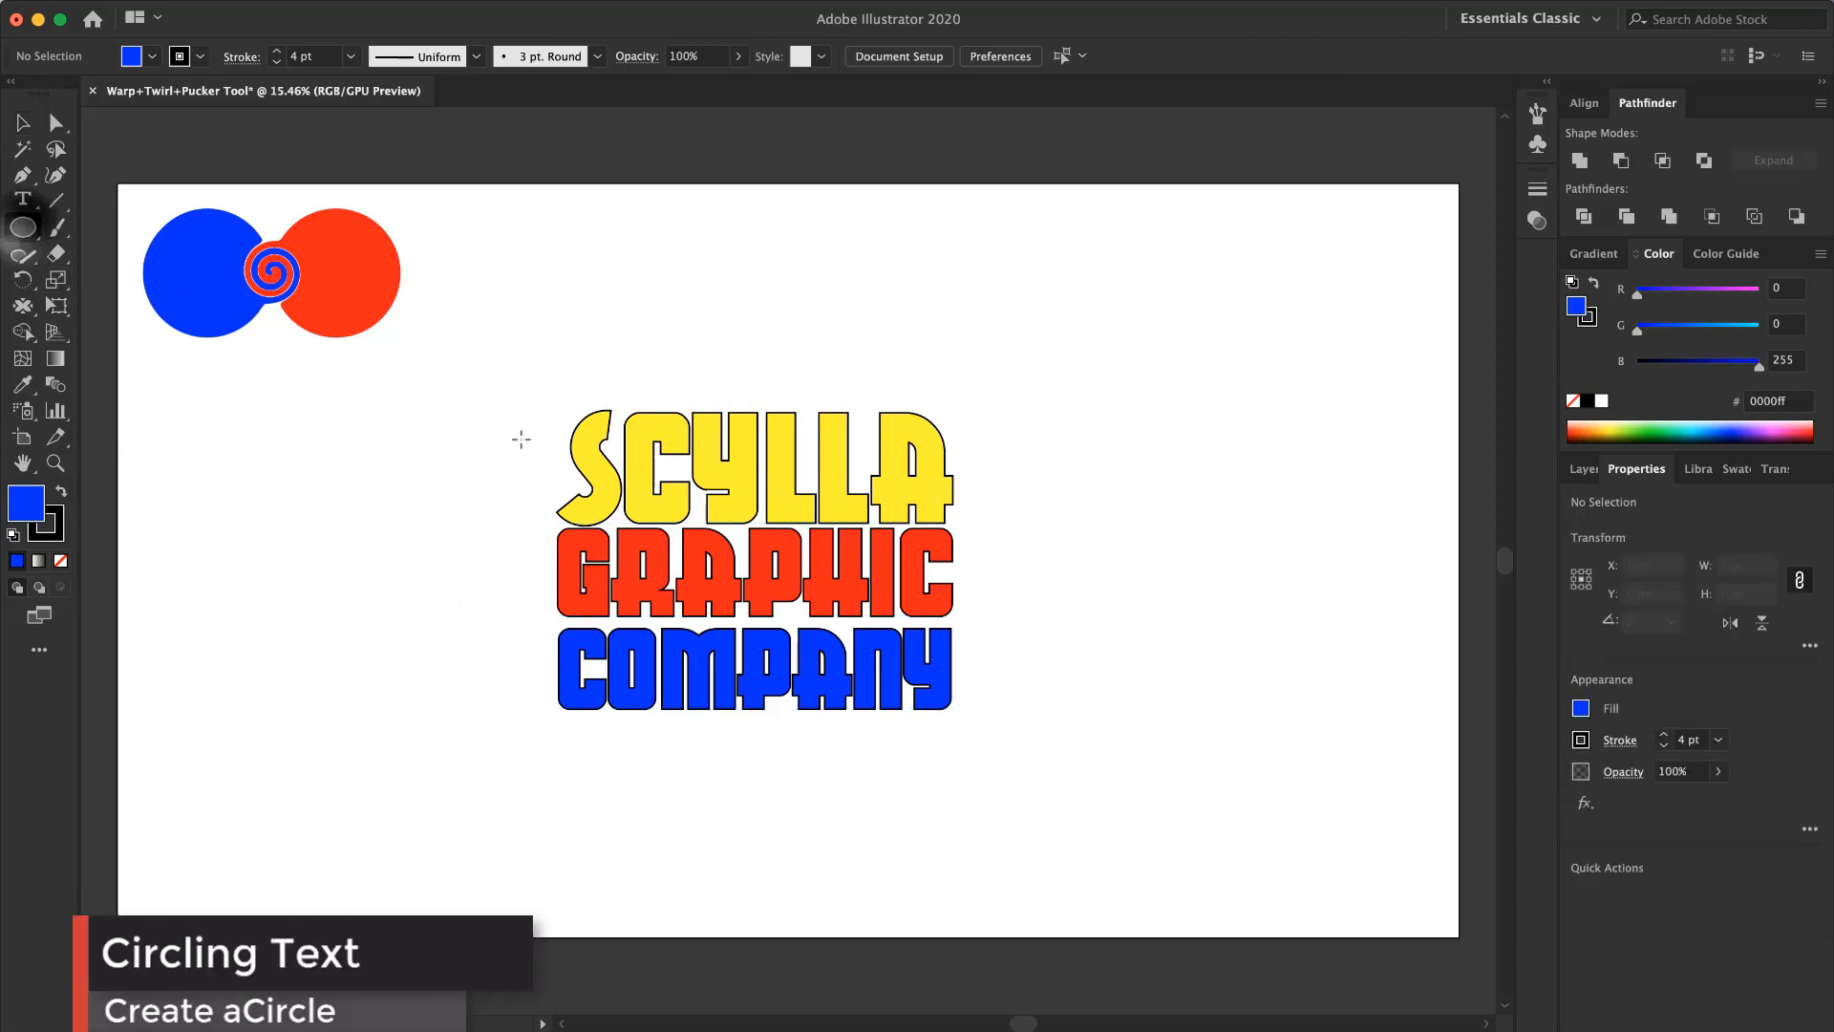
{"action": "left_click_drag", "start_coordinate": [513, 350], "coordinate": [1046, 751]}
{"action": "key", "text": "v"}
{"action": "left_click_drag", "start_coordinate": [766, 541], "coordinate": [752, 497]}
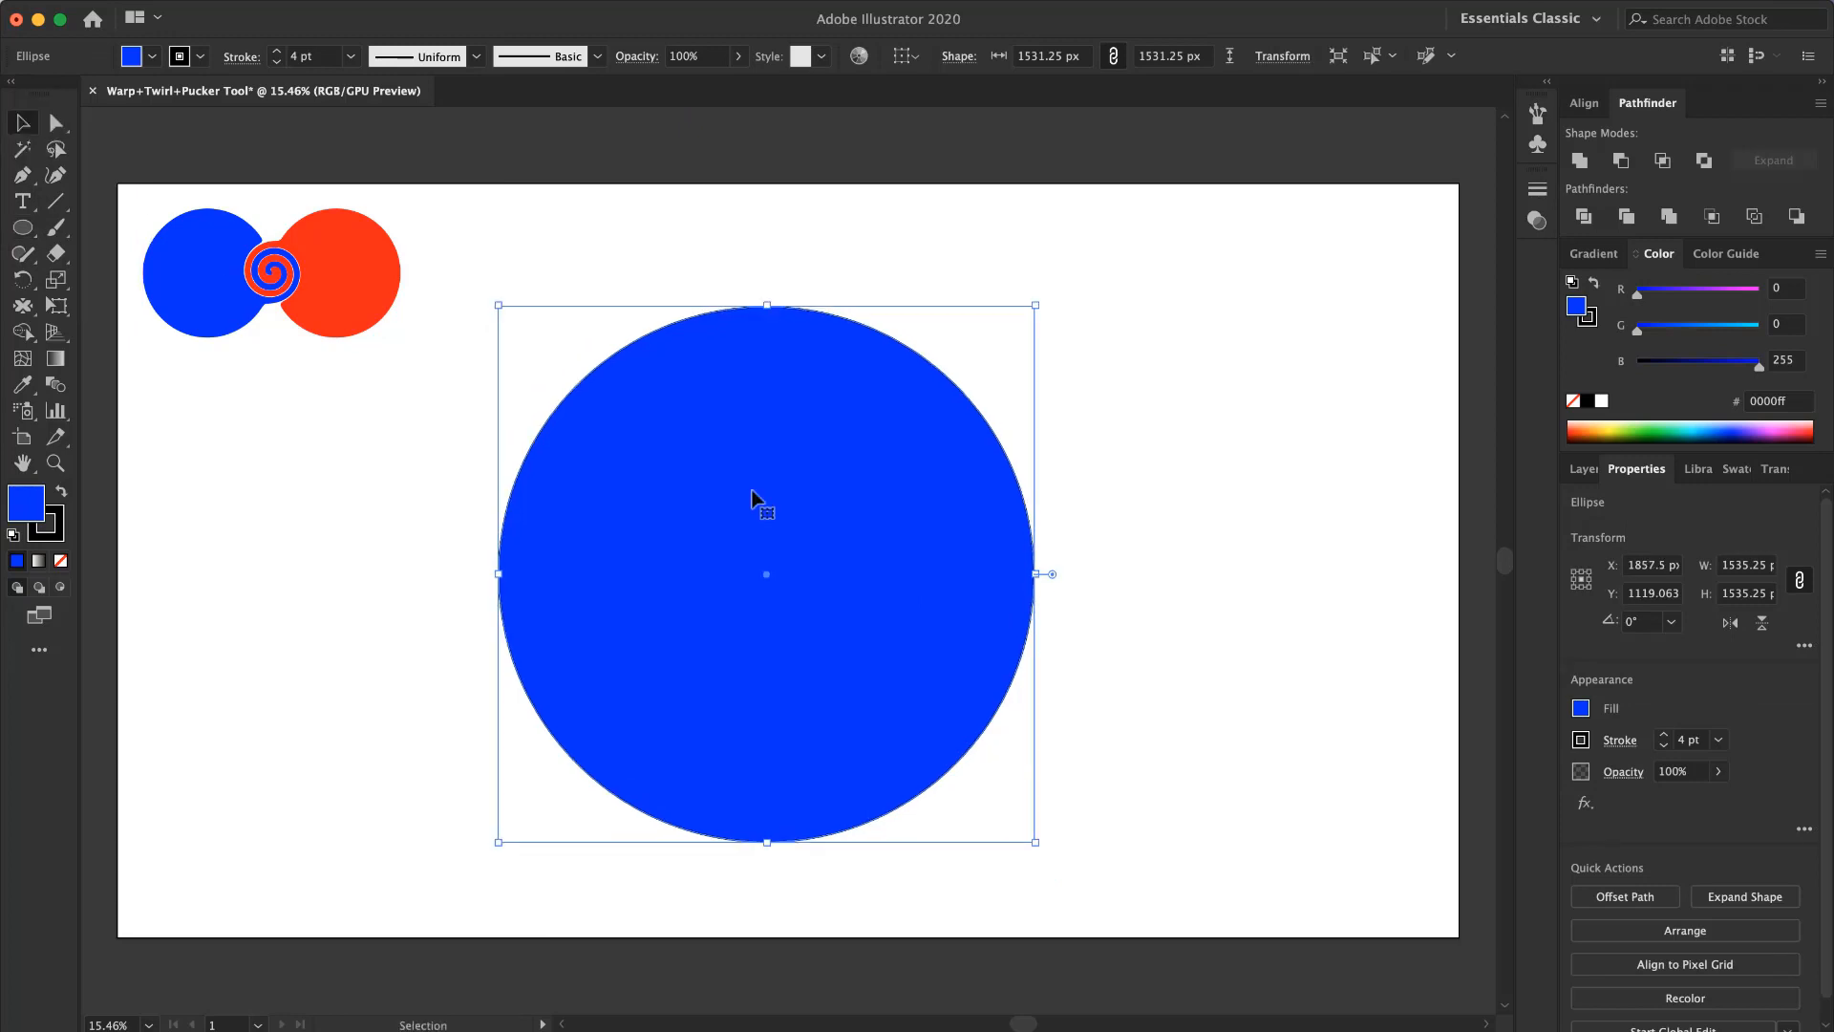
{"action": "left_click", "coordinate": [737, 56]}
{"action": "left_click_drag", "start_coordinate": [744, 85], "coordinate": [684, 84]}
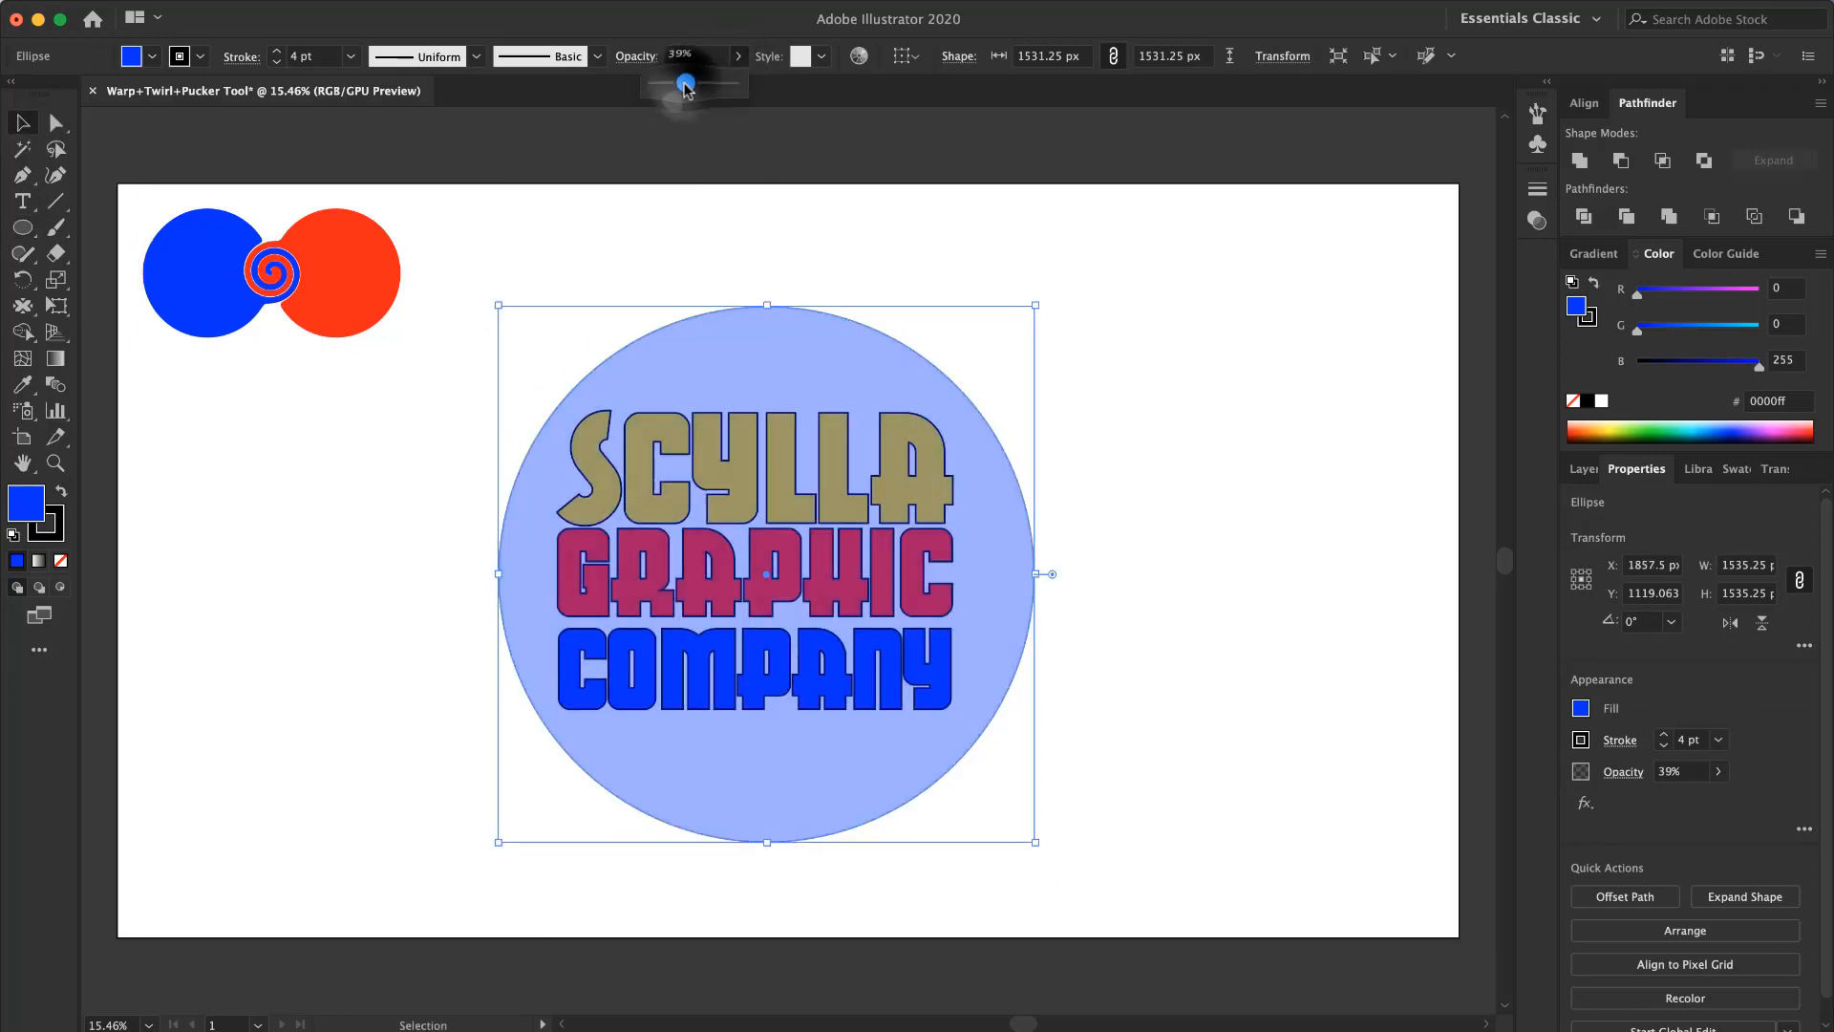
Step: Align the circle and the text block to each other's horizontal and vertical centres, then deselect them
{"action": "left_click_drag", "start_coordinate": [1278, 272], "coordinate": [495, 827]}
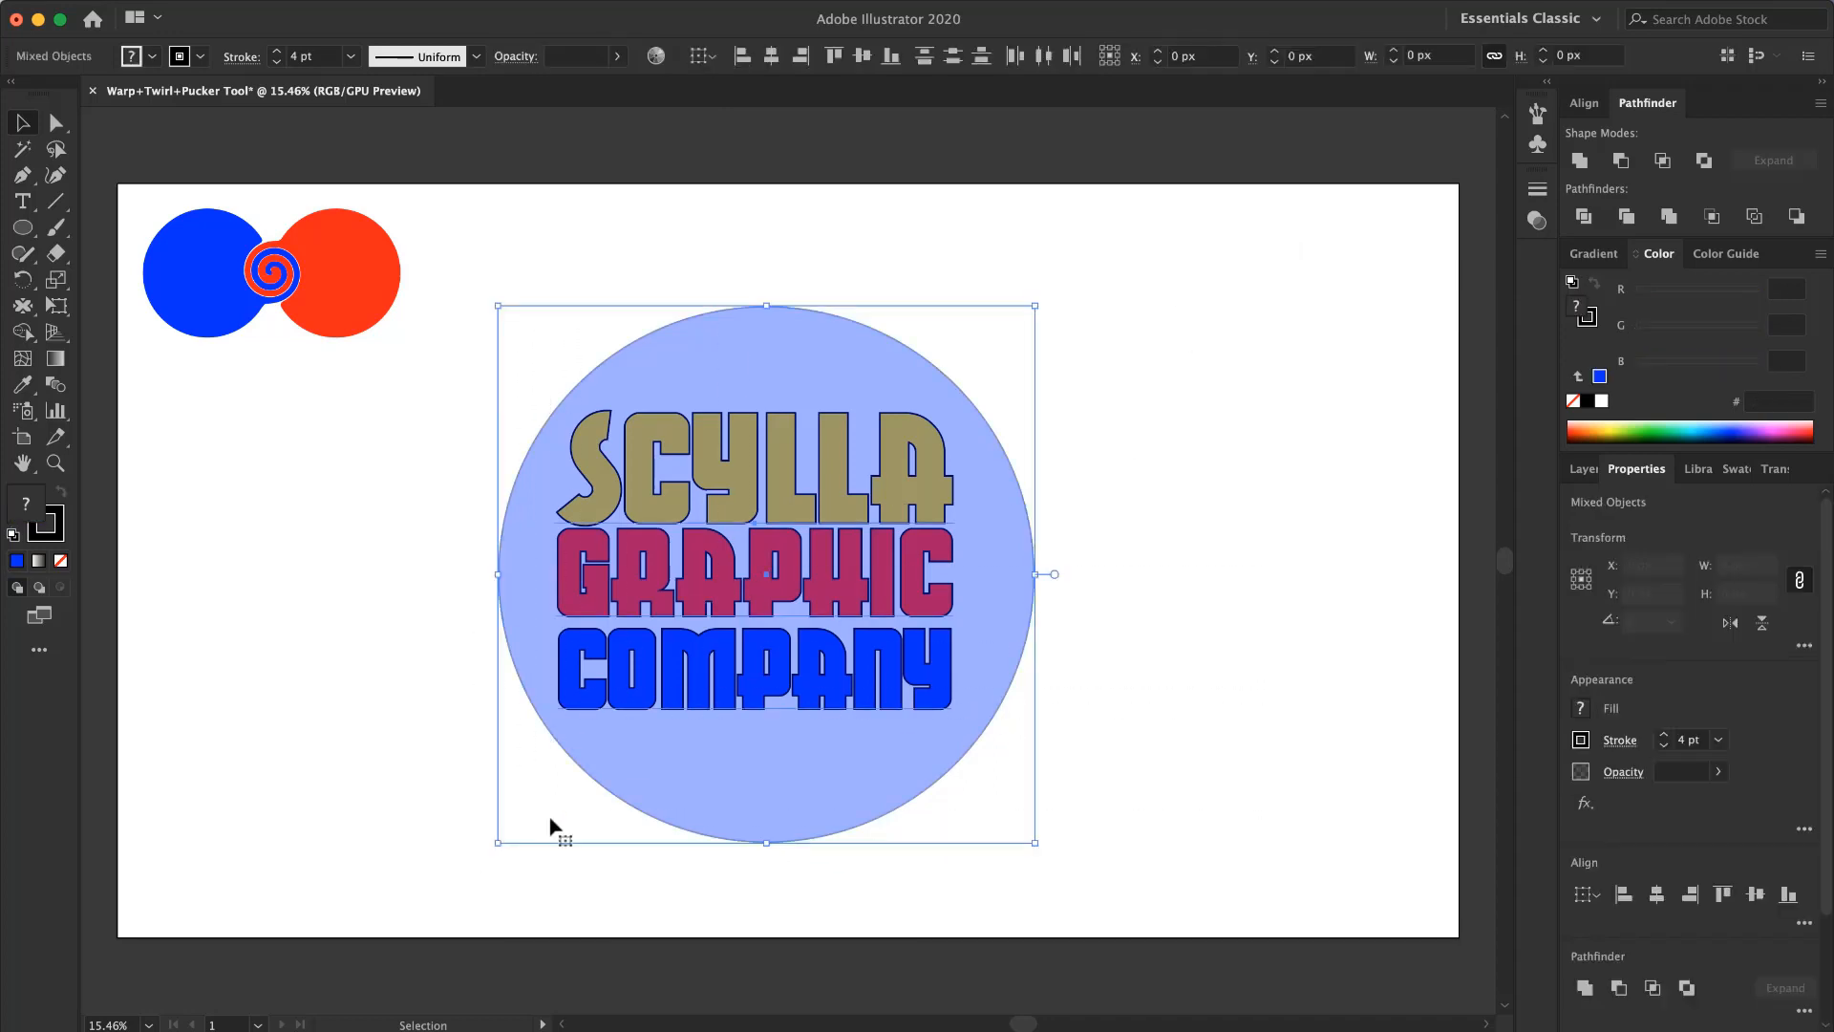
{"action": "left_click", "coordinate": [771, 59]}
{"action": "left_click", "coordinate": [861, 55]}
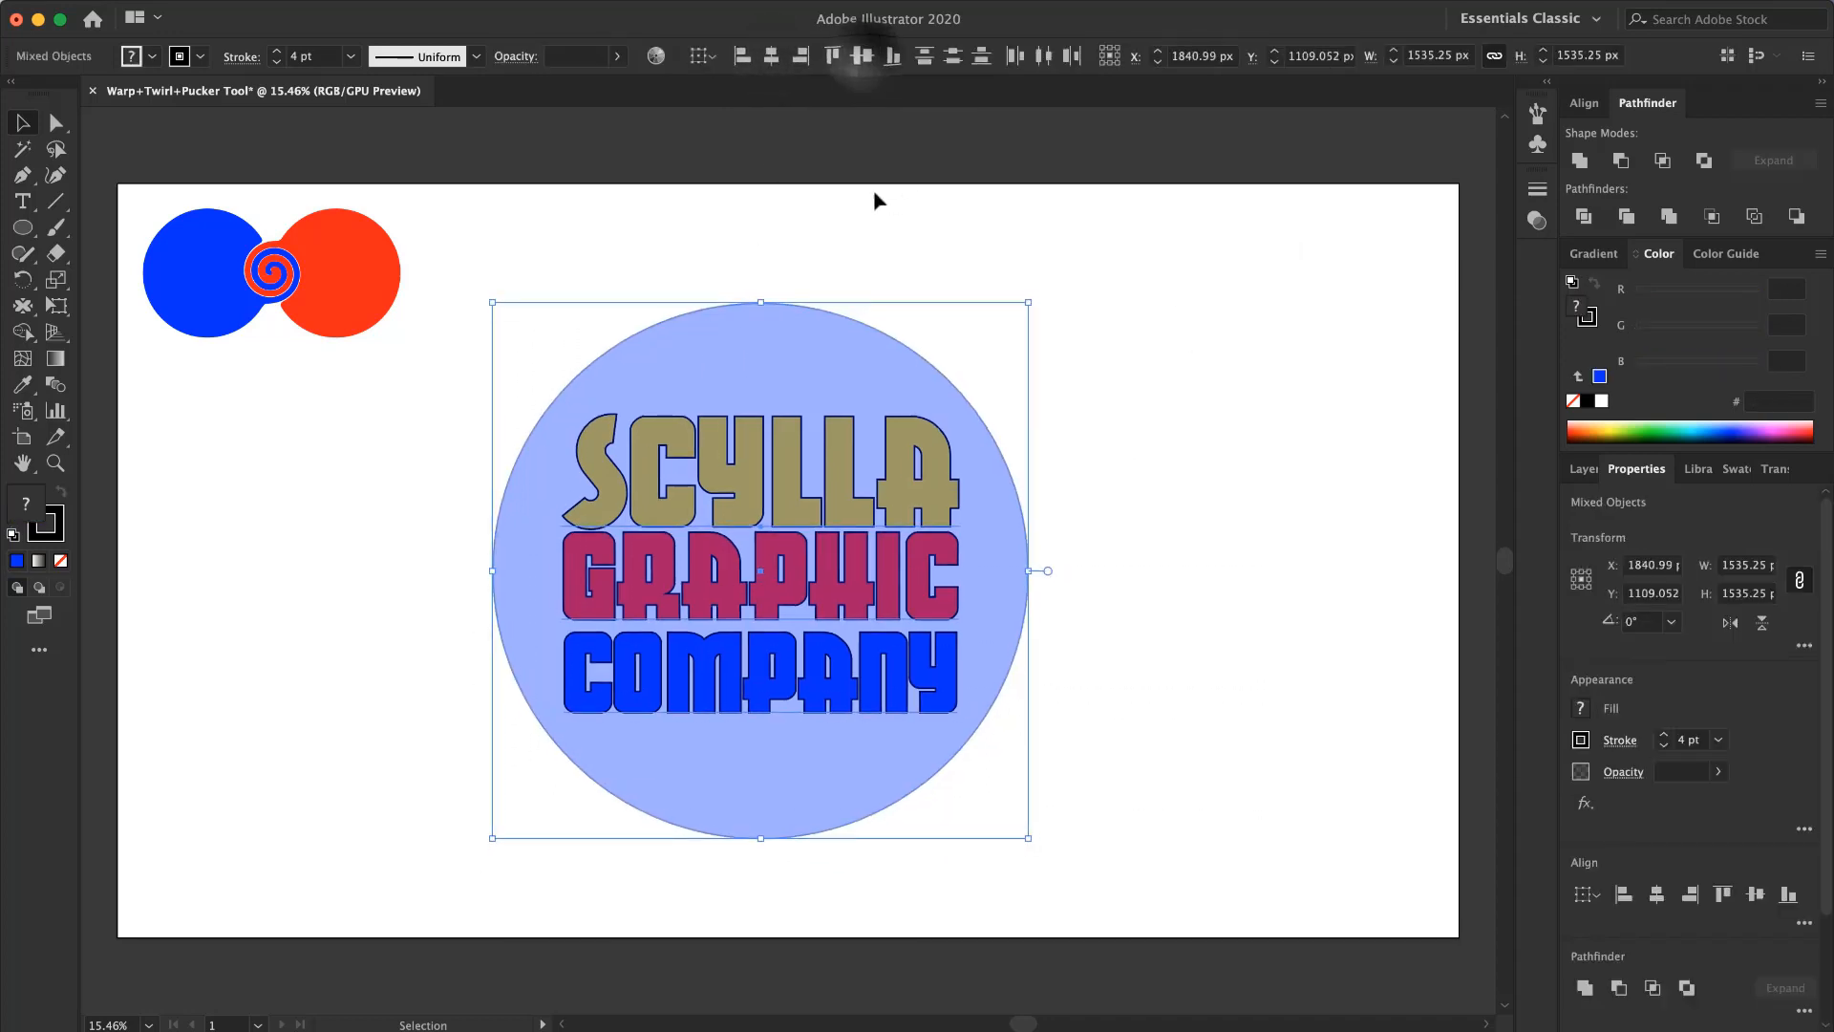
{"action": "left_click", "coordinate": [823, 217]}
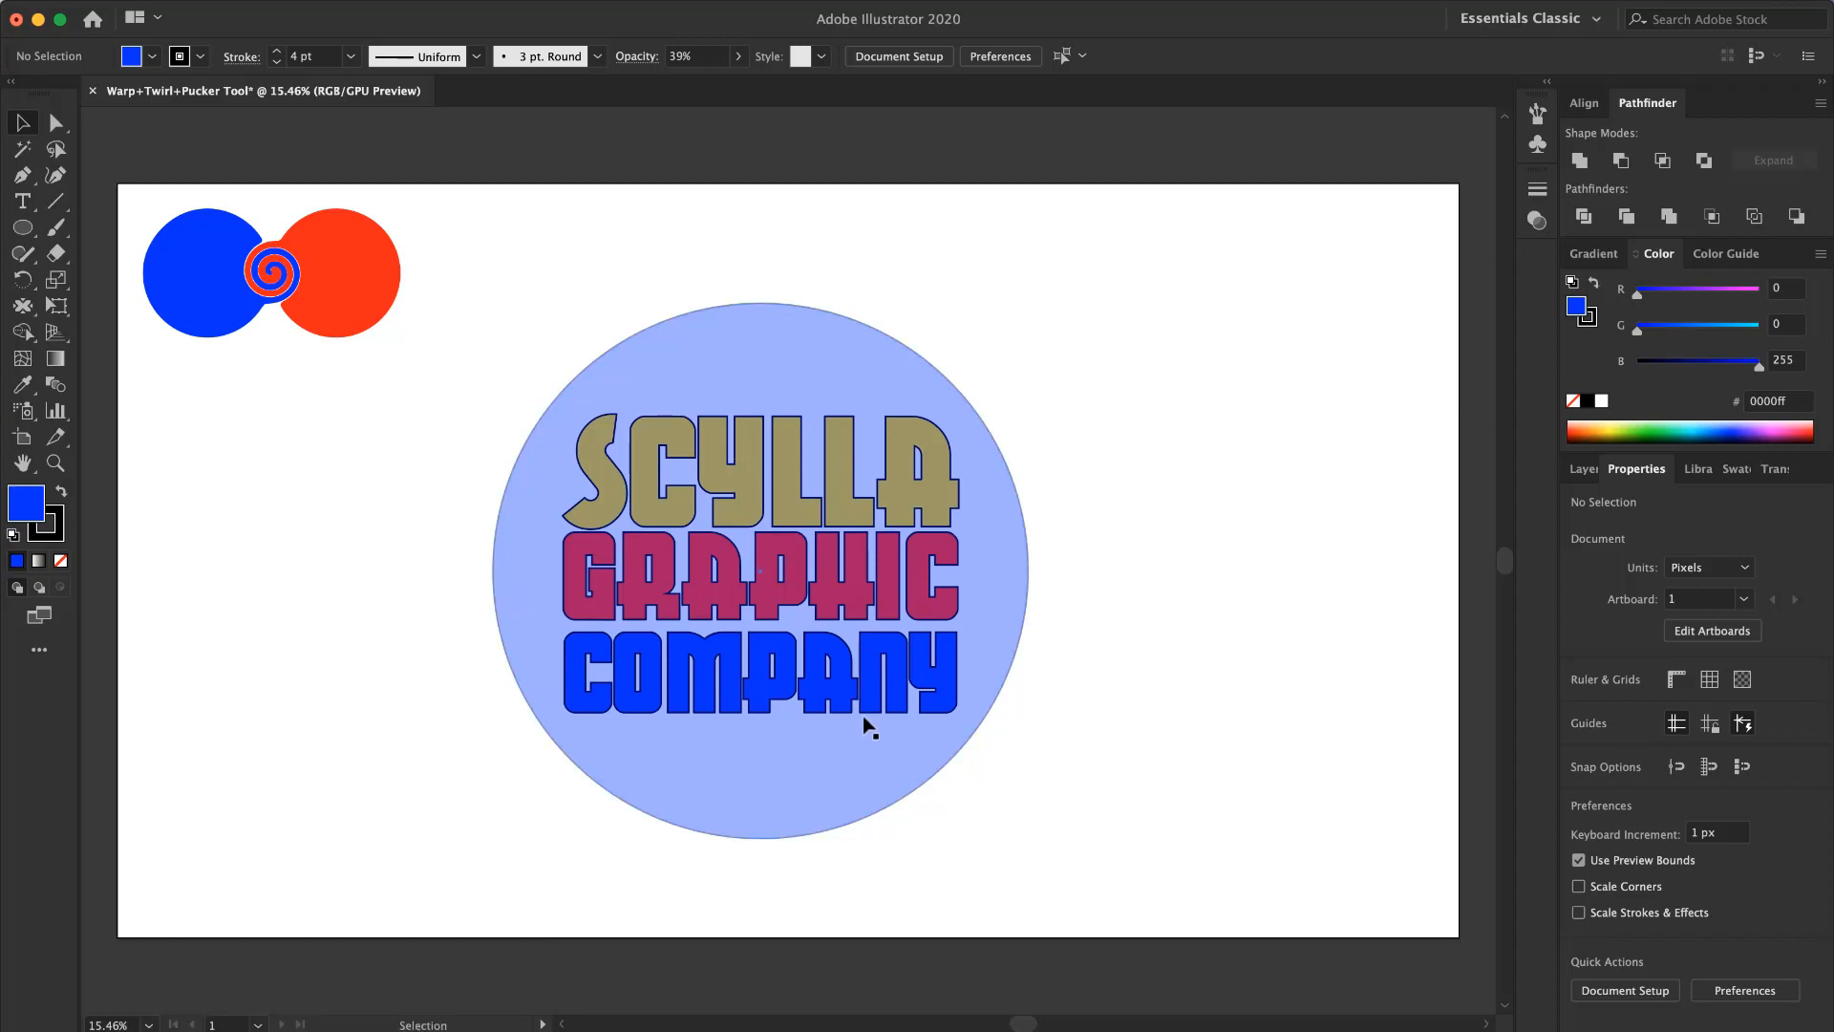
Step: Distort the text into the circle with Envelope Distort's Make with Top Object, then deselect the result
{"action": "left_click_drag", "start_coordinate": [1017, 385], "coordinate": [532, 778]}
{"action": "left_click", "coordinate": [268, 12]}
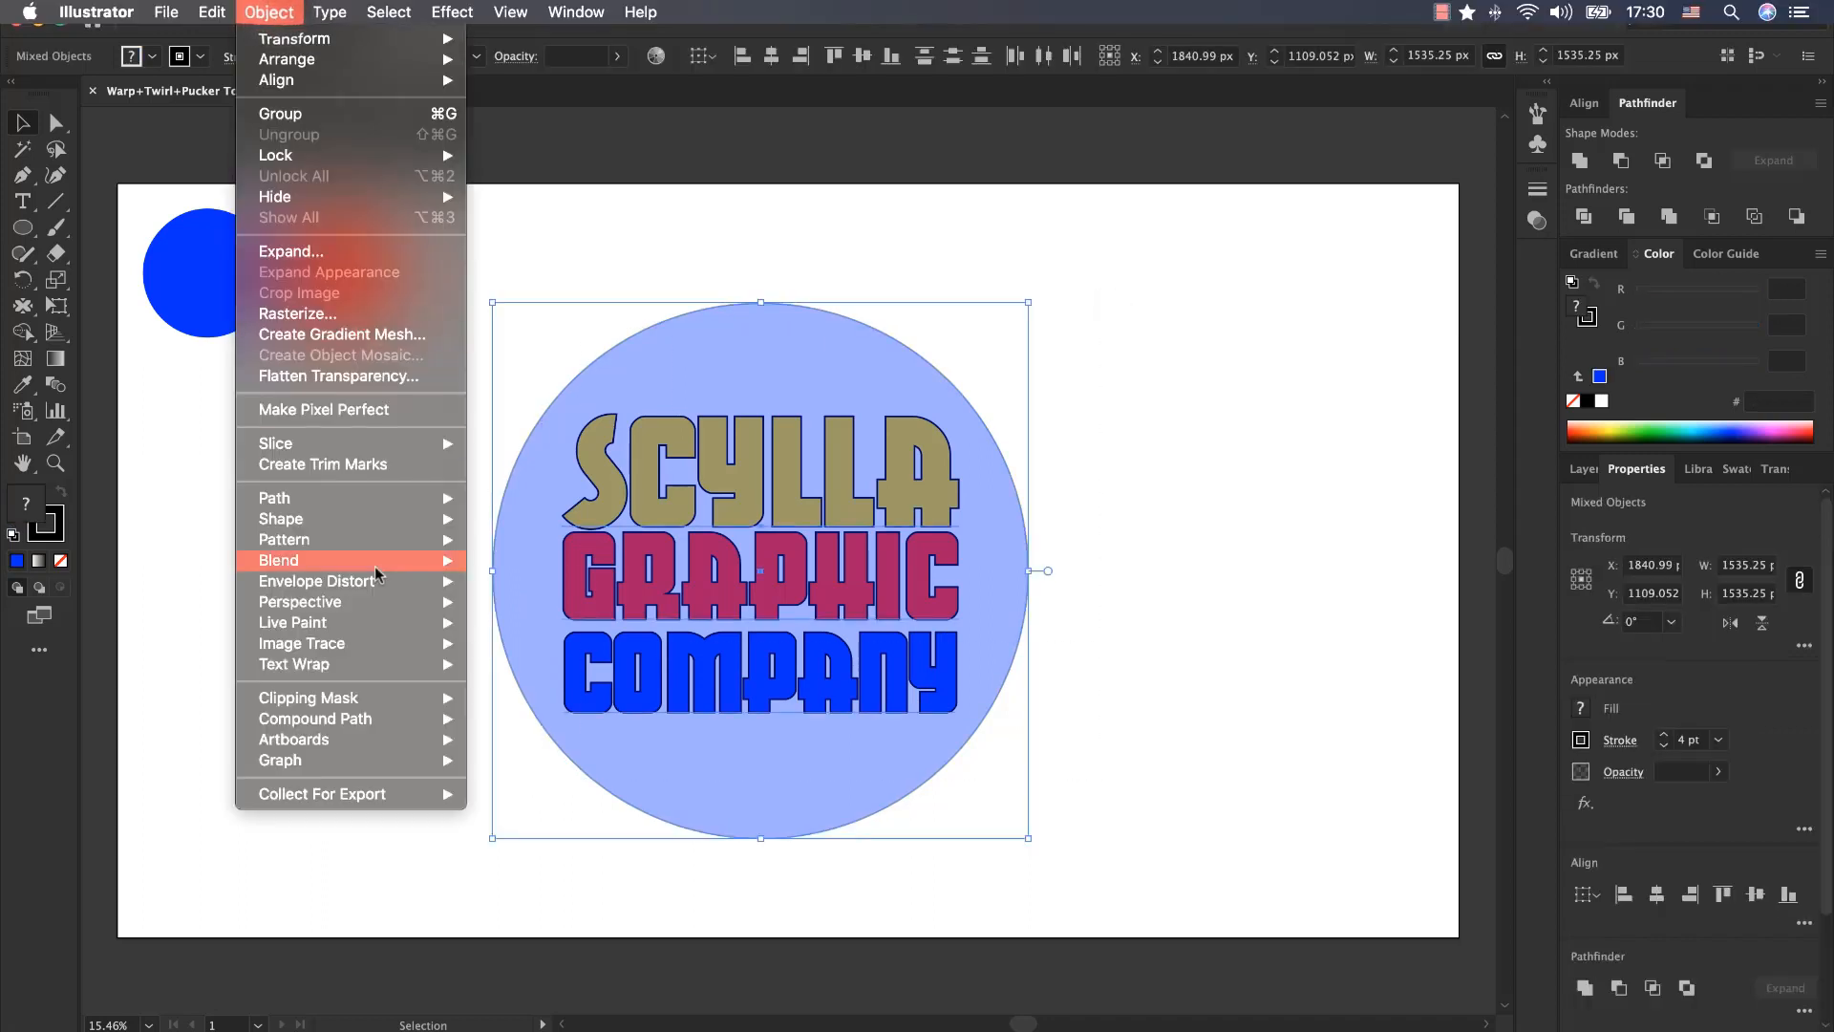
{"action": "mouse_move", "coordinate": [279, 591]}
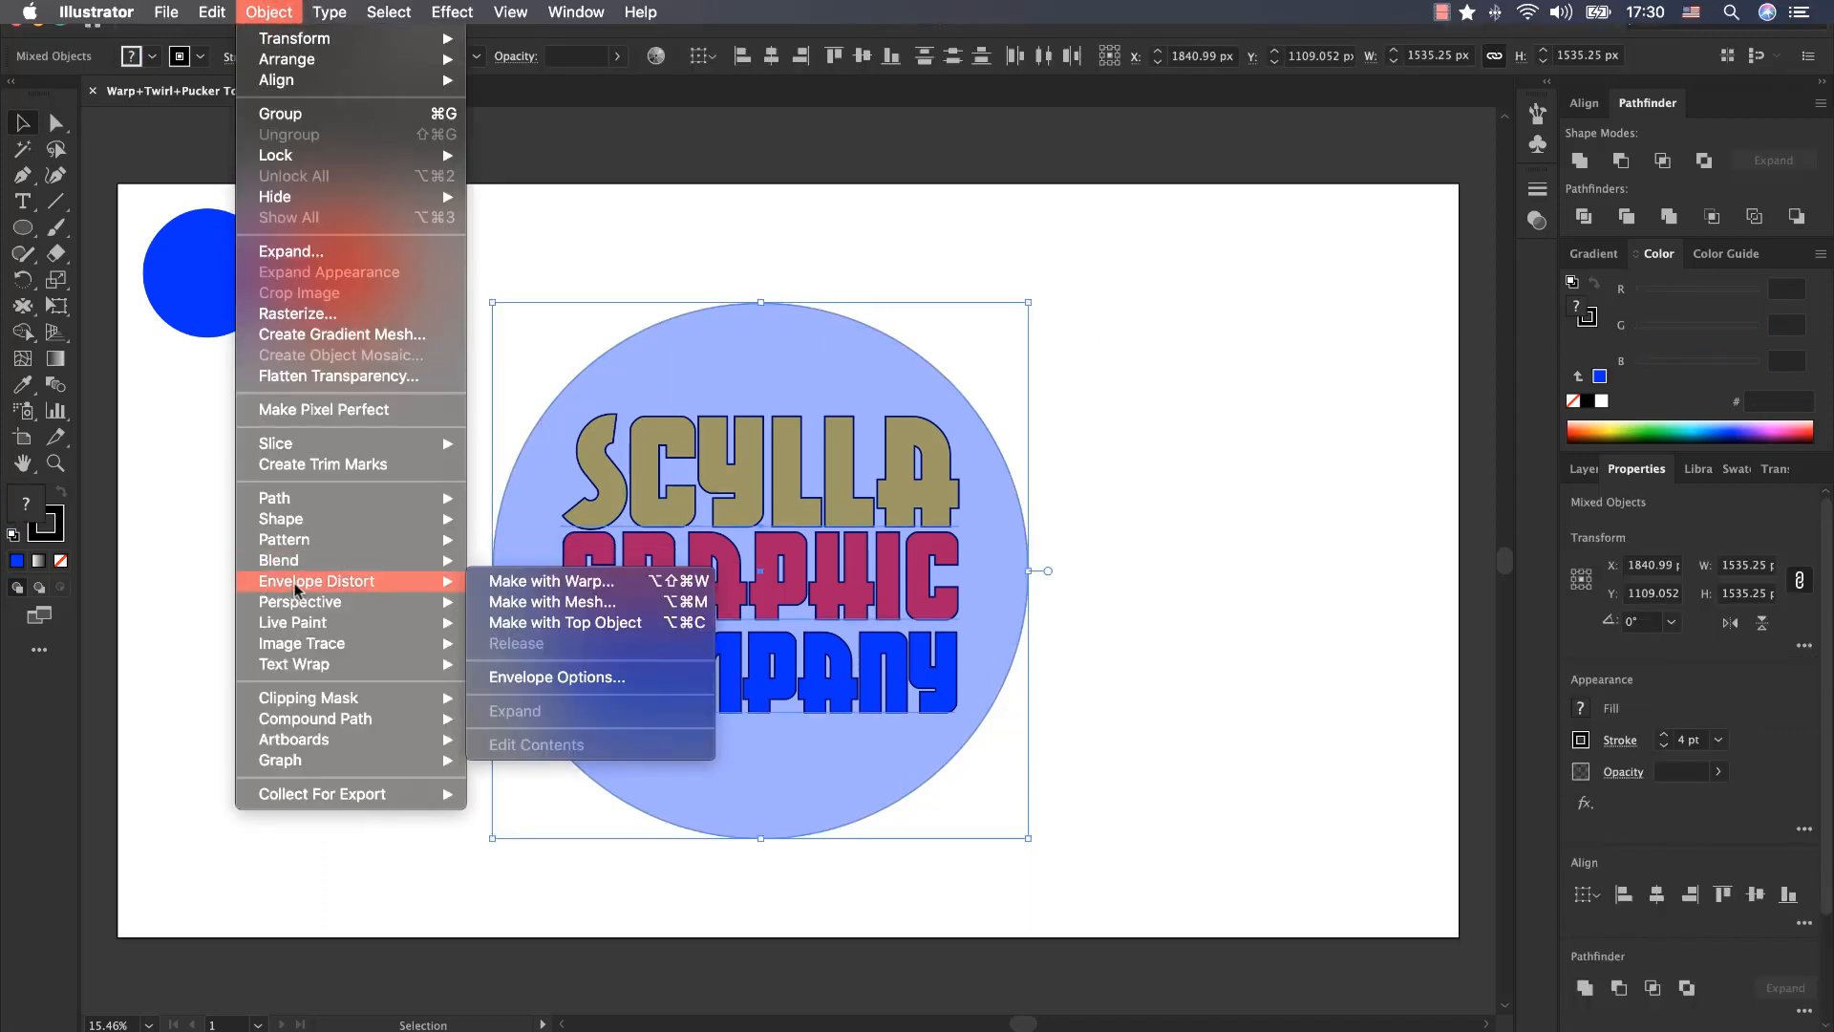
{"action": "left_click", "coordinate": [568, 622]}
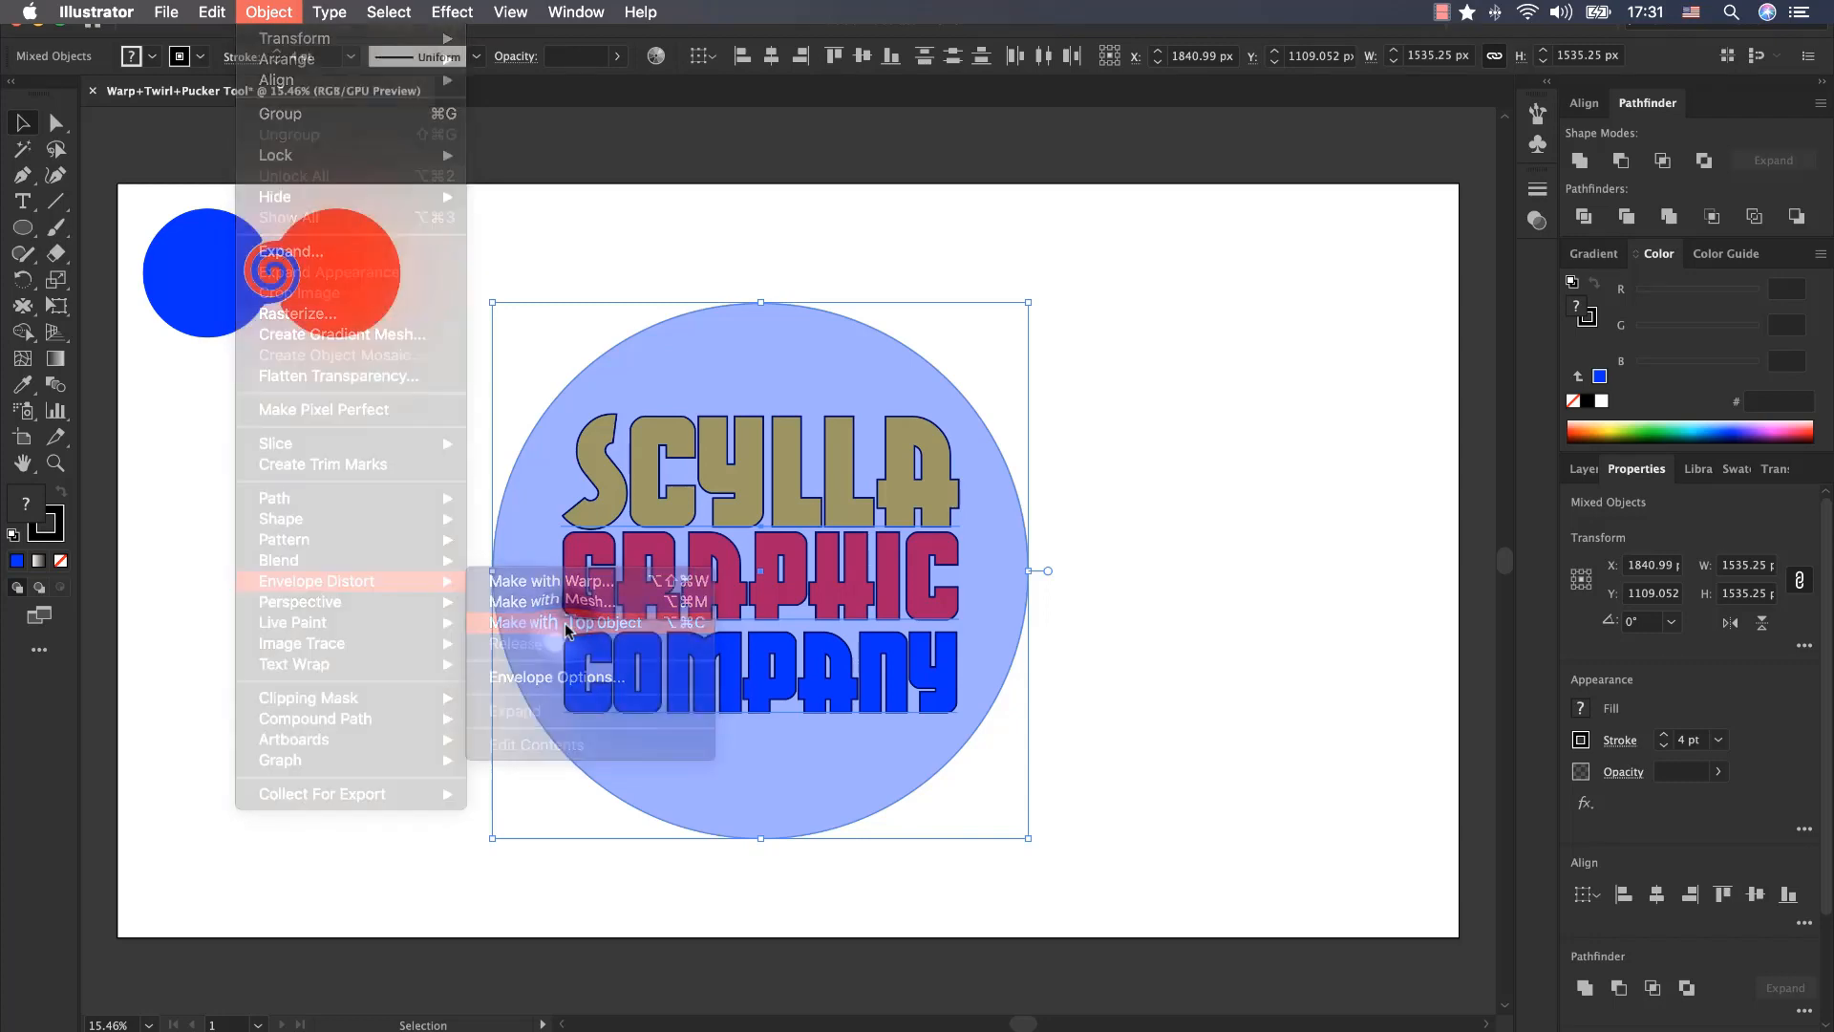
{"action": "left_click", "coordinate": [348, 626]}
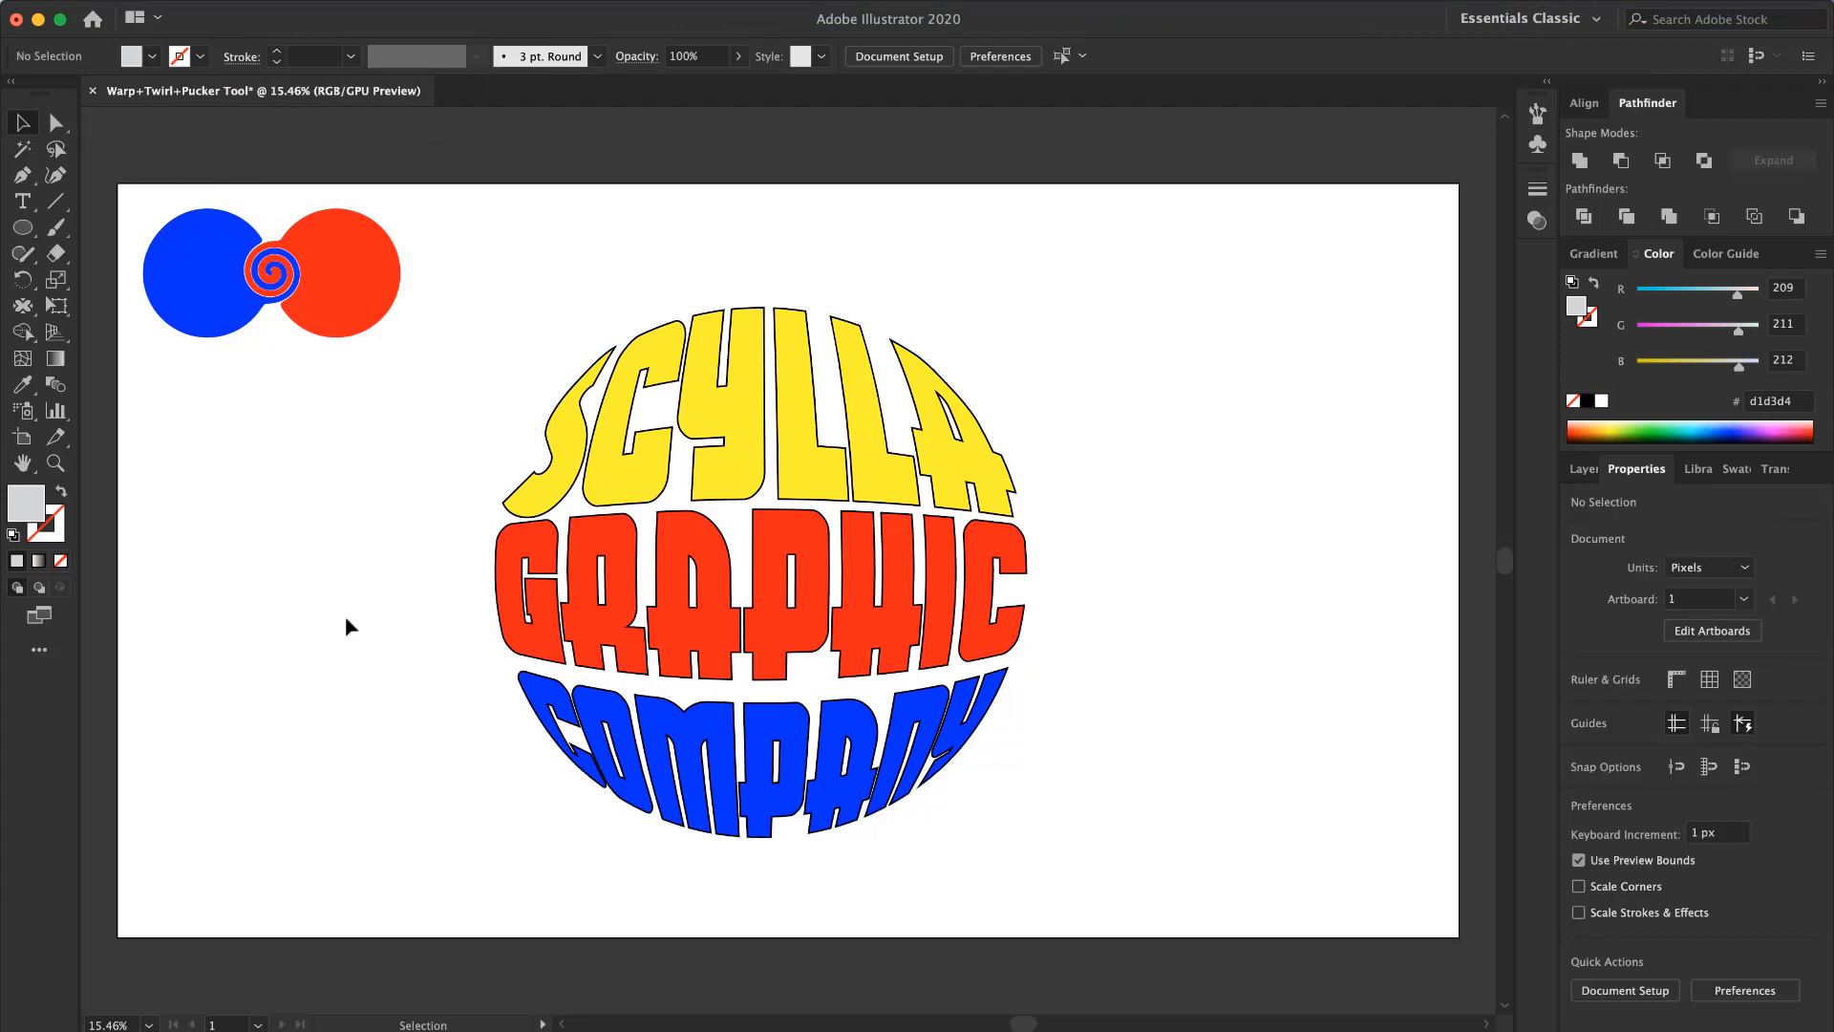
Step: Scale the circular text envelope down slightly in proportion, move it to the artboard's centre and deselect it
{"action": "left_click", "coordinate": [693, 533]}
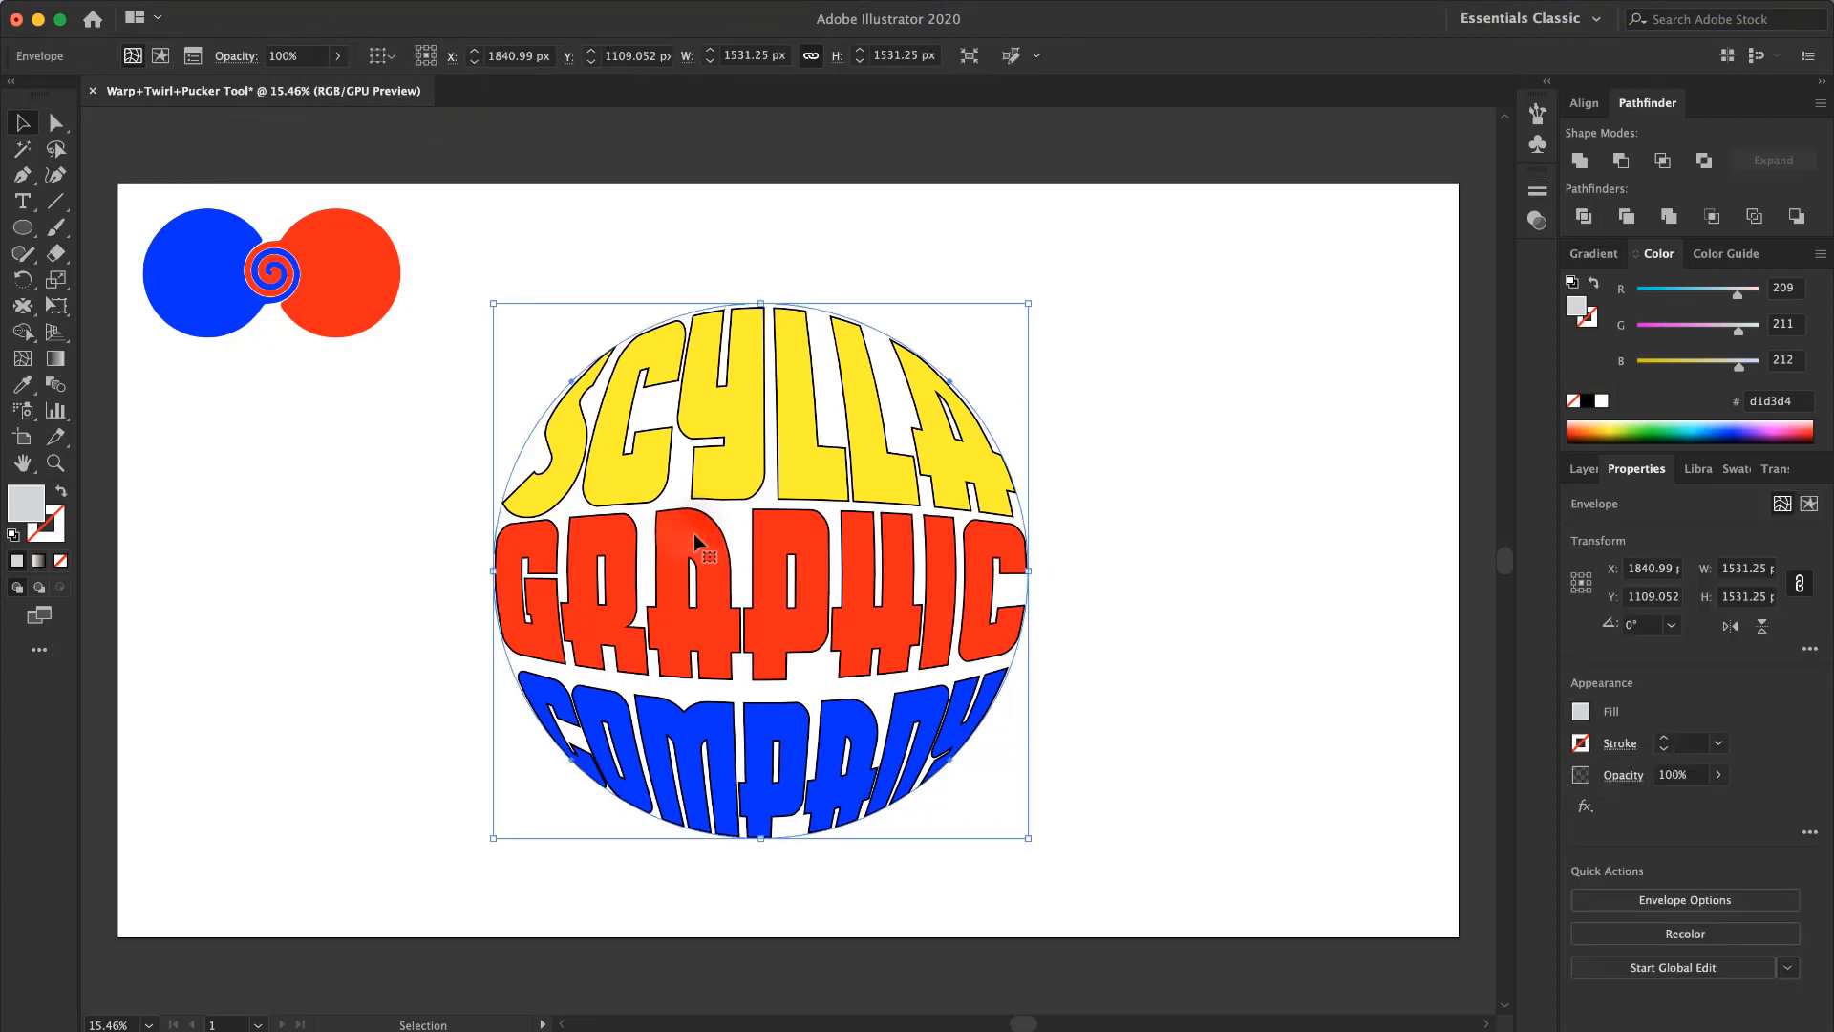
{"action": "left_click_drag", "start_coordinate": [493, 838], "coordinate": [519, 812]}
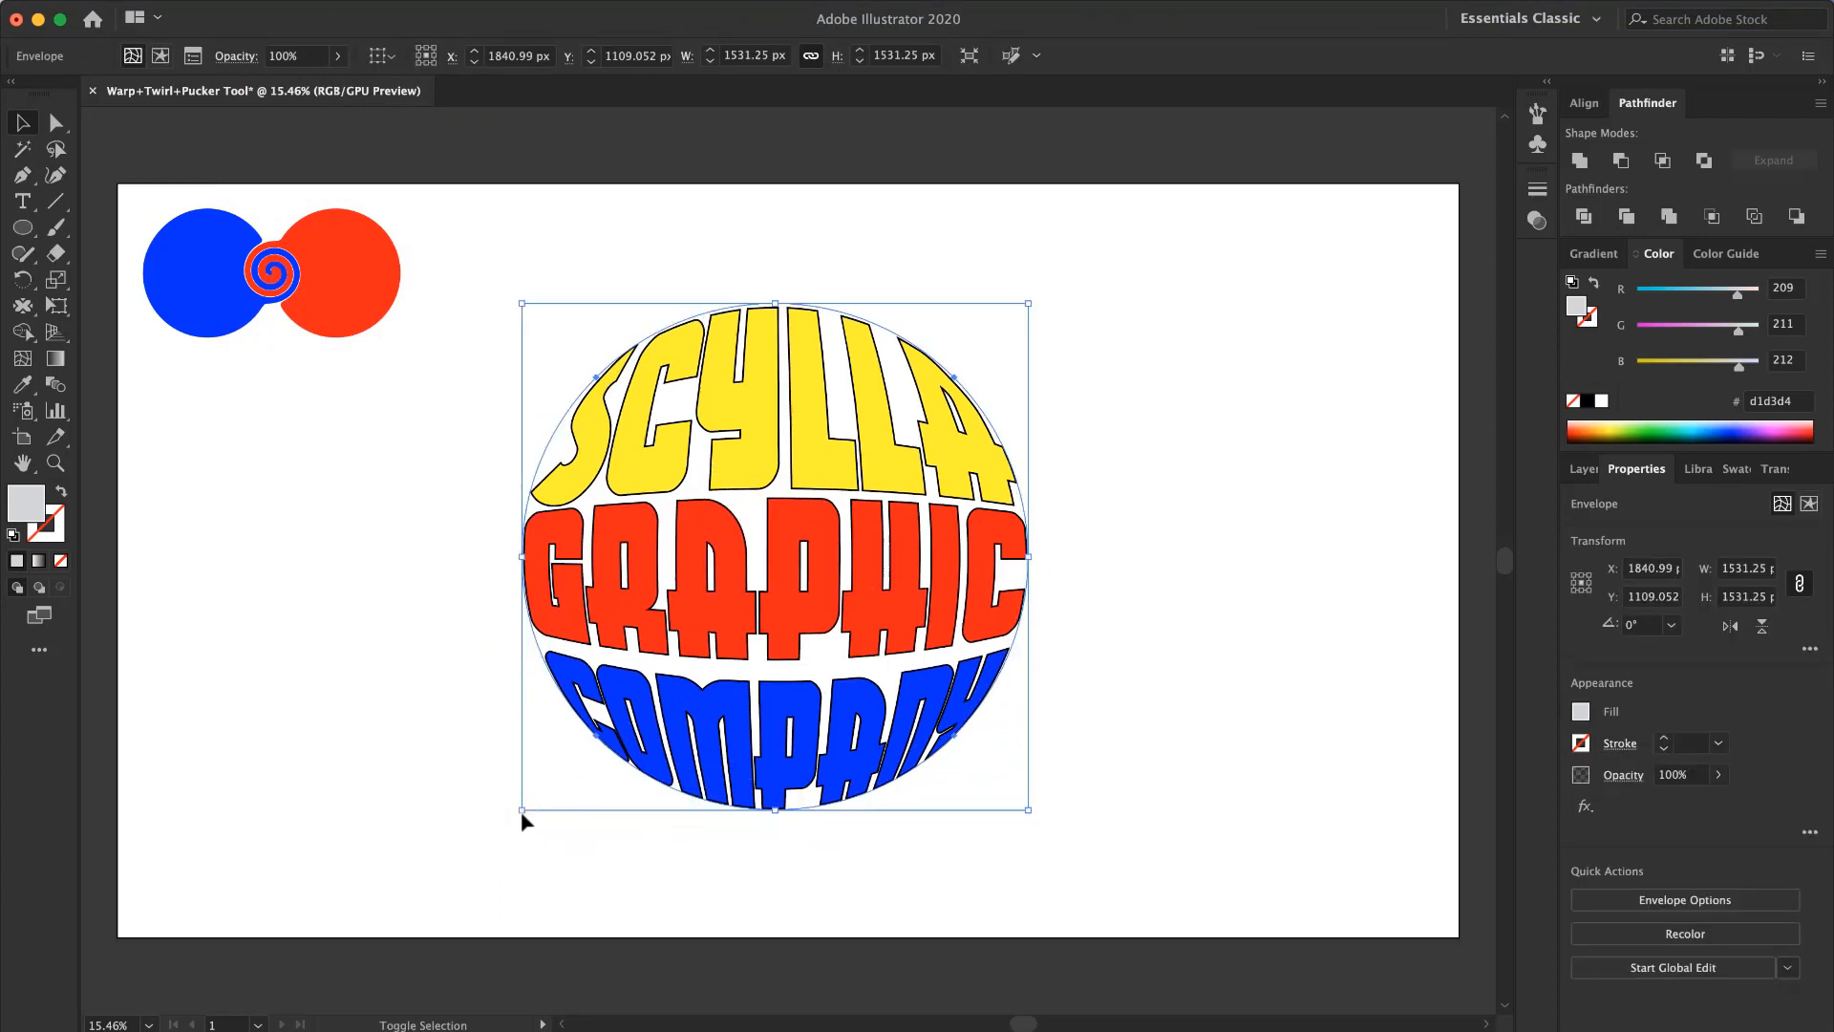
{"action": "left_click_drag", "start_coordinate": [795, 526], "coordinate": [800, 526]}
{"action": "left_click", "coordinate": [1127, 571]}
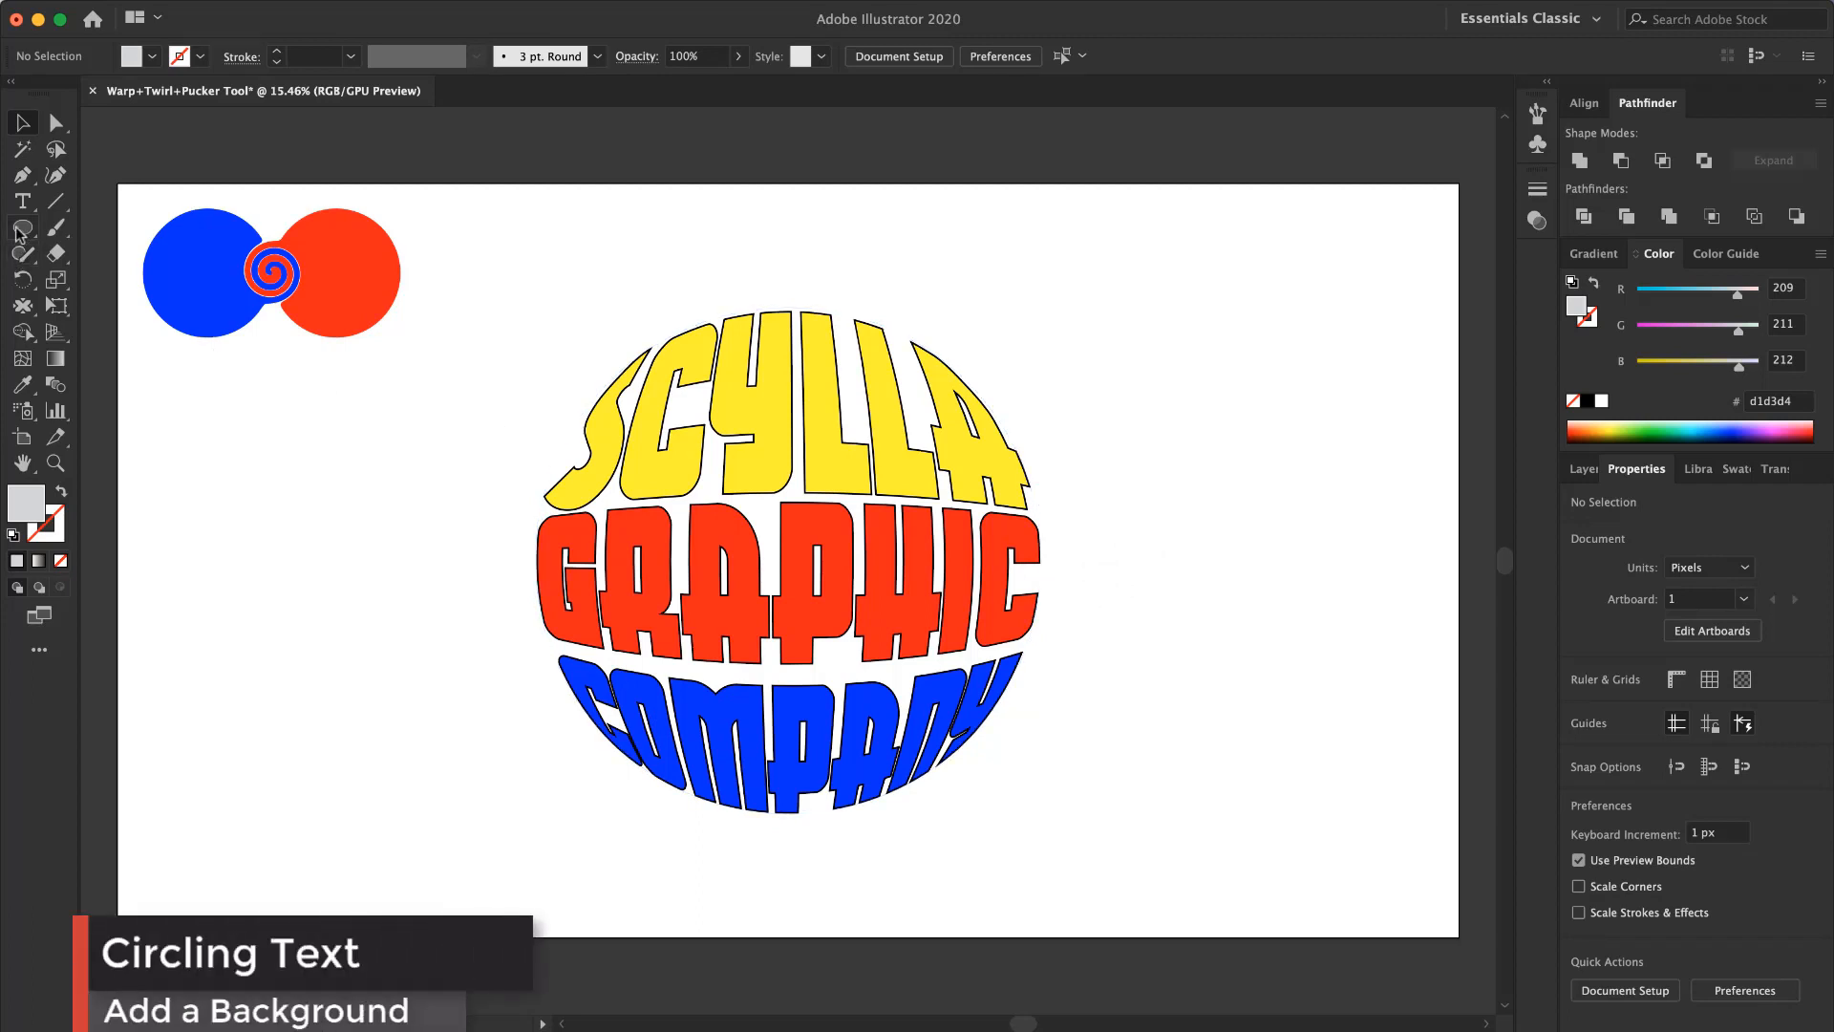
Step: Draw a 3840 x 2160 px background rectangle covering the whole artboard and send it to the back
{"action": "left_click_drag", "start_coordinate": [18, 233], "coordinate": [1459, 937]}
{"action": "key", "text": "v"}
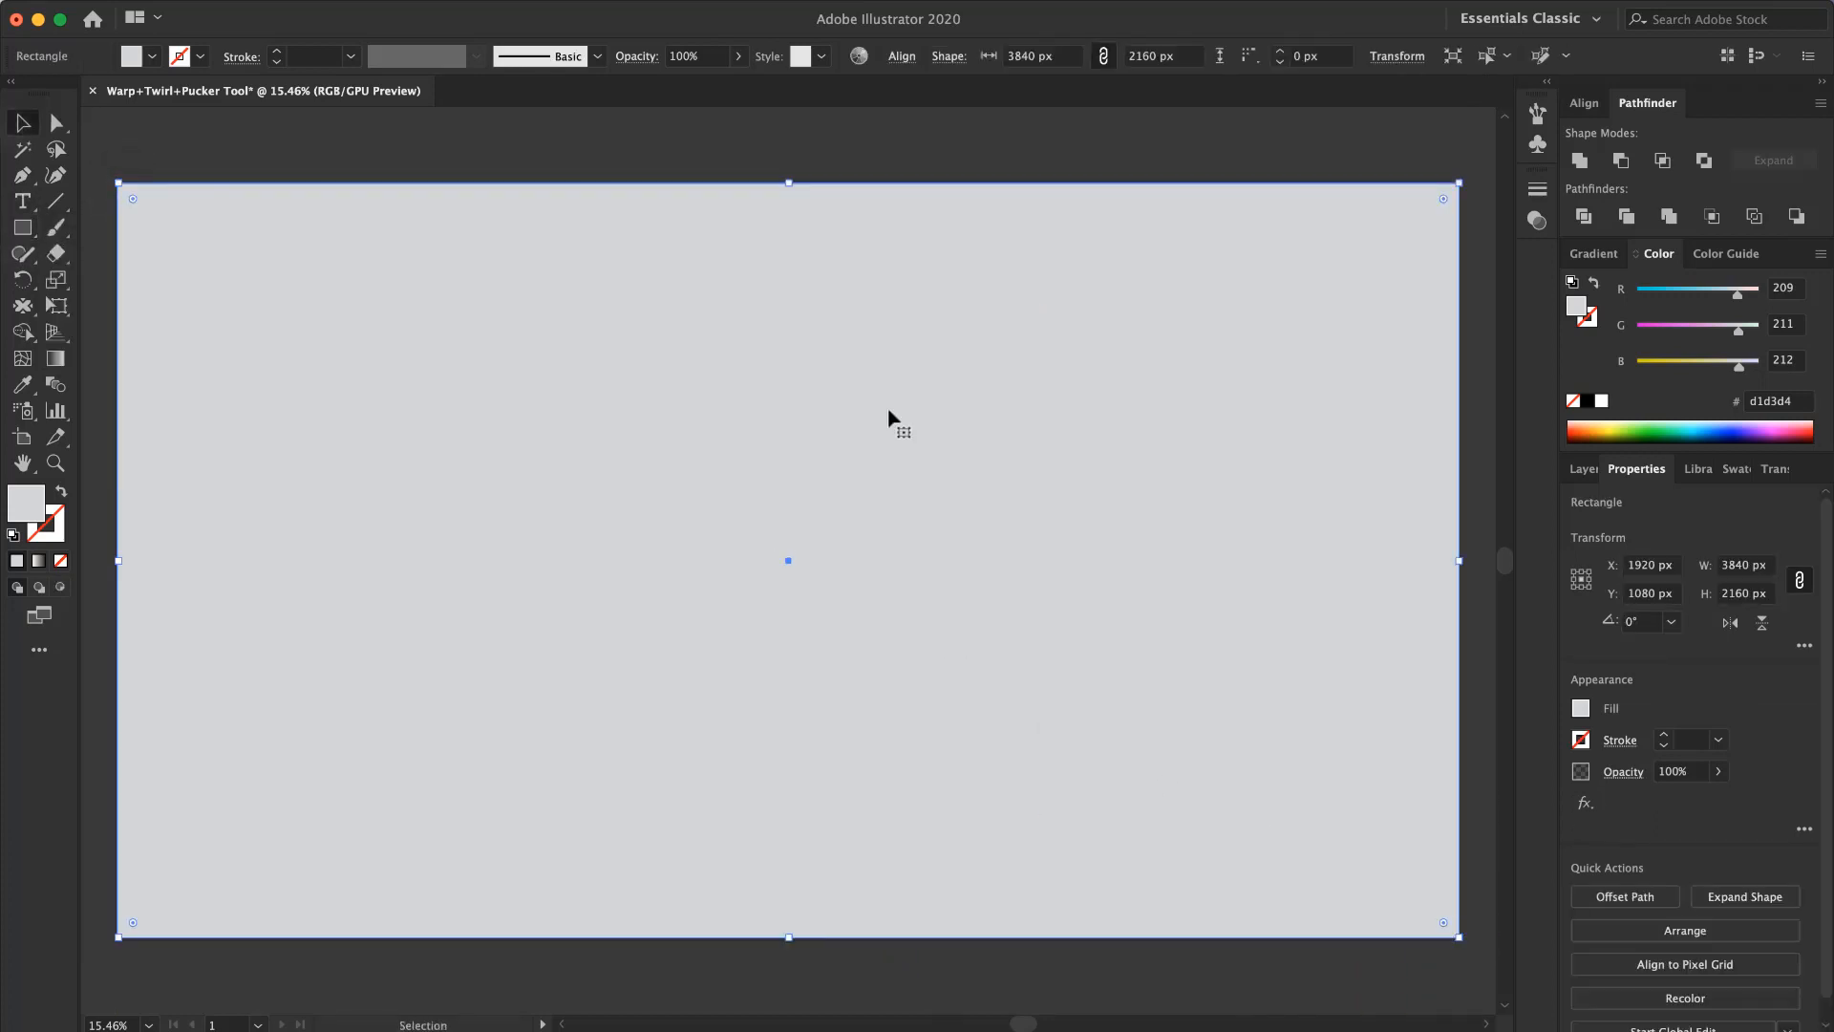
{"action": "right_click", "coordinate": [889, 418]}
{"action": "mouse_move", "coordinate": [956, 765]}
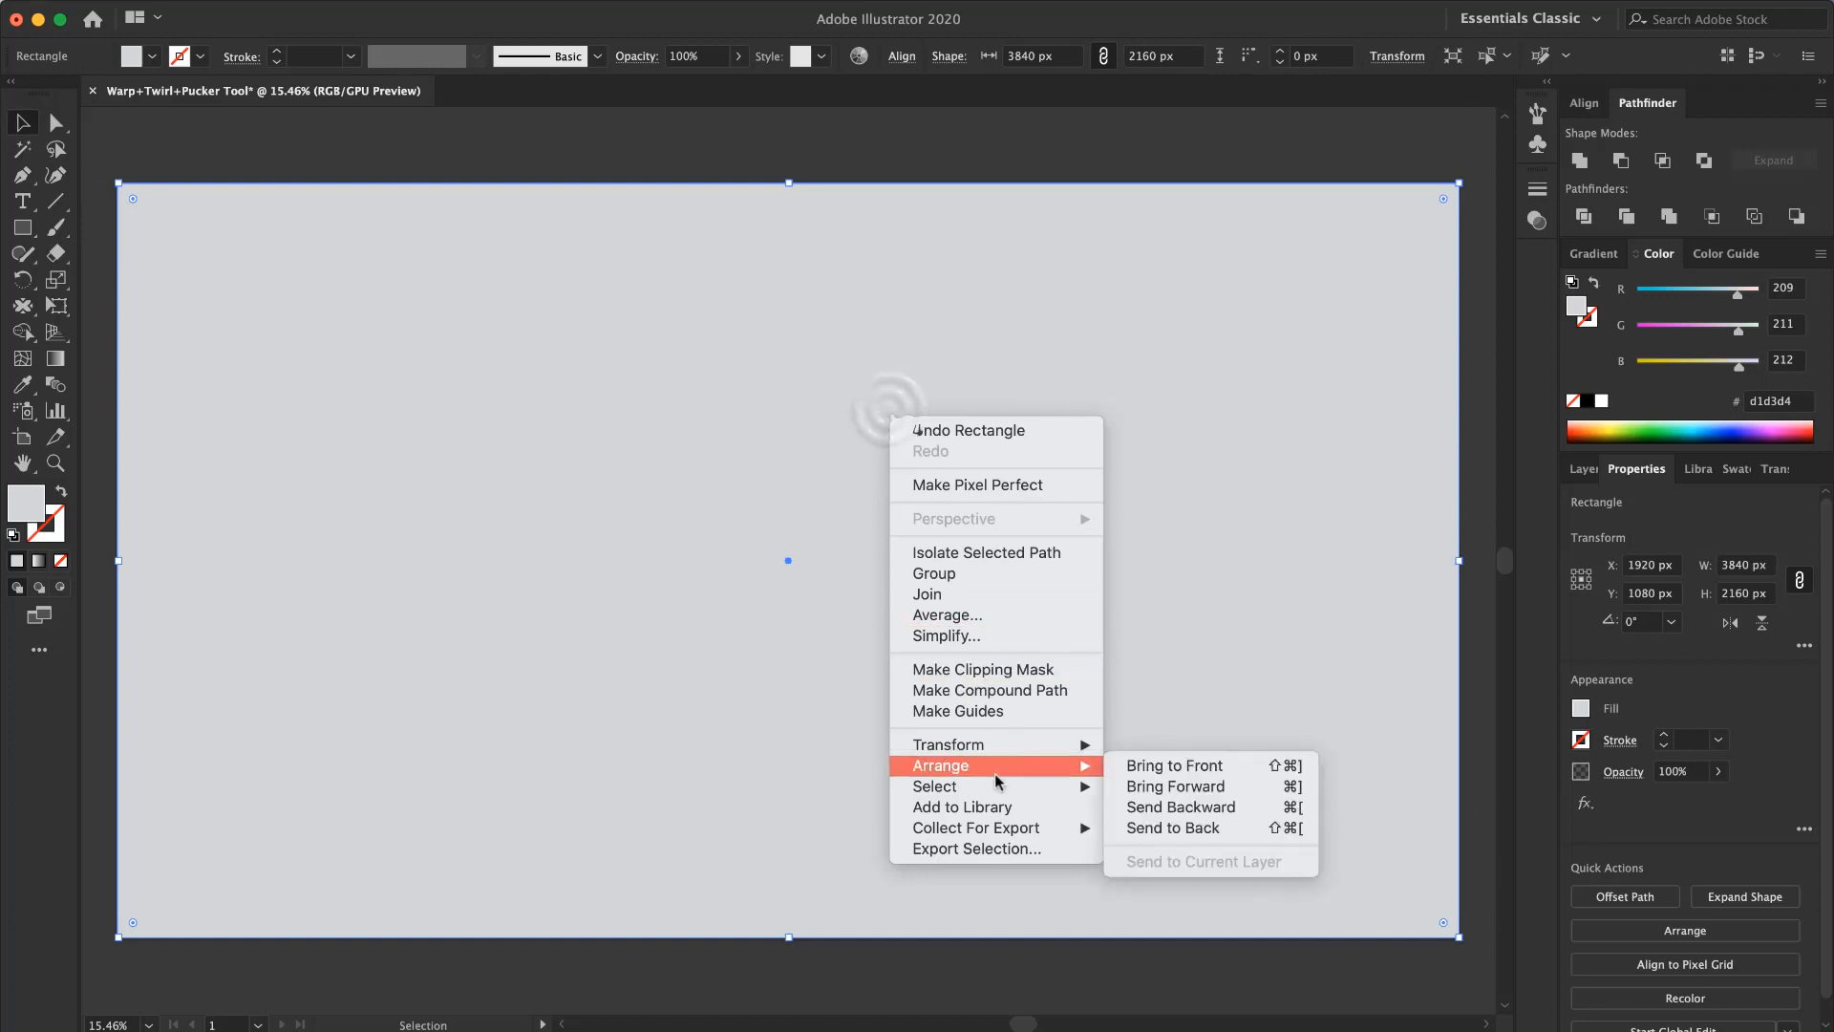
{"action": "left_click", "coordinate": [1185, 827]}
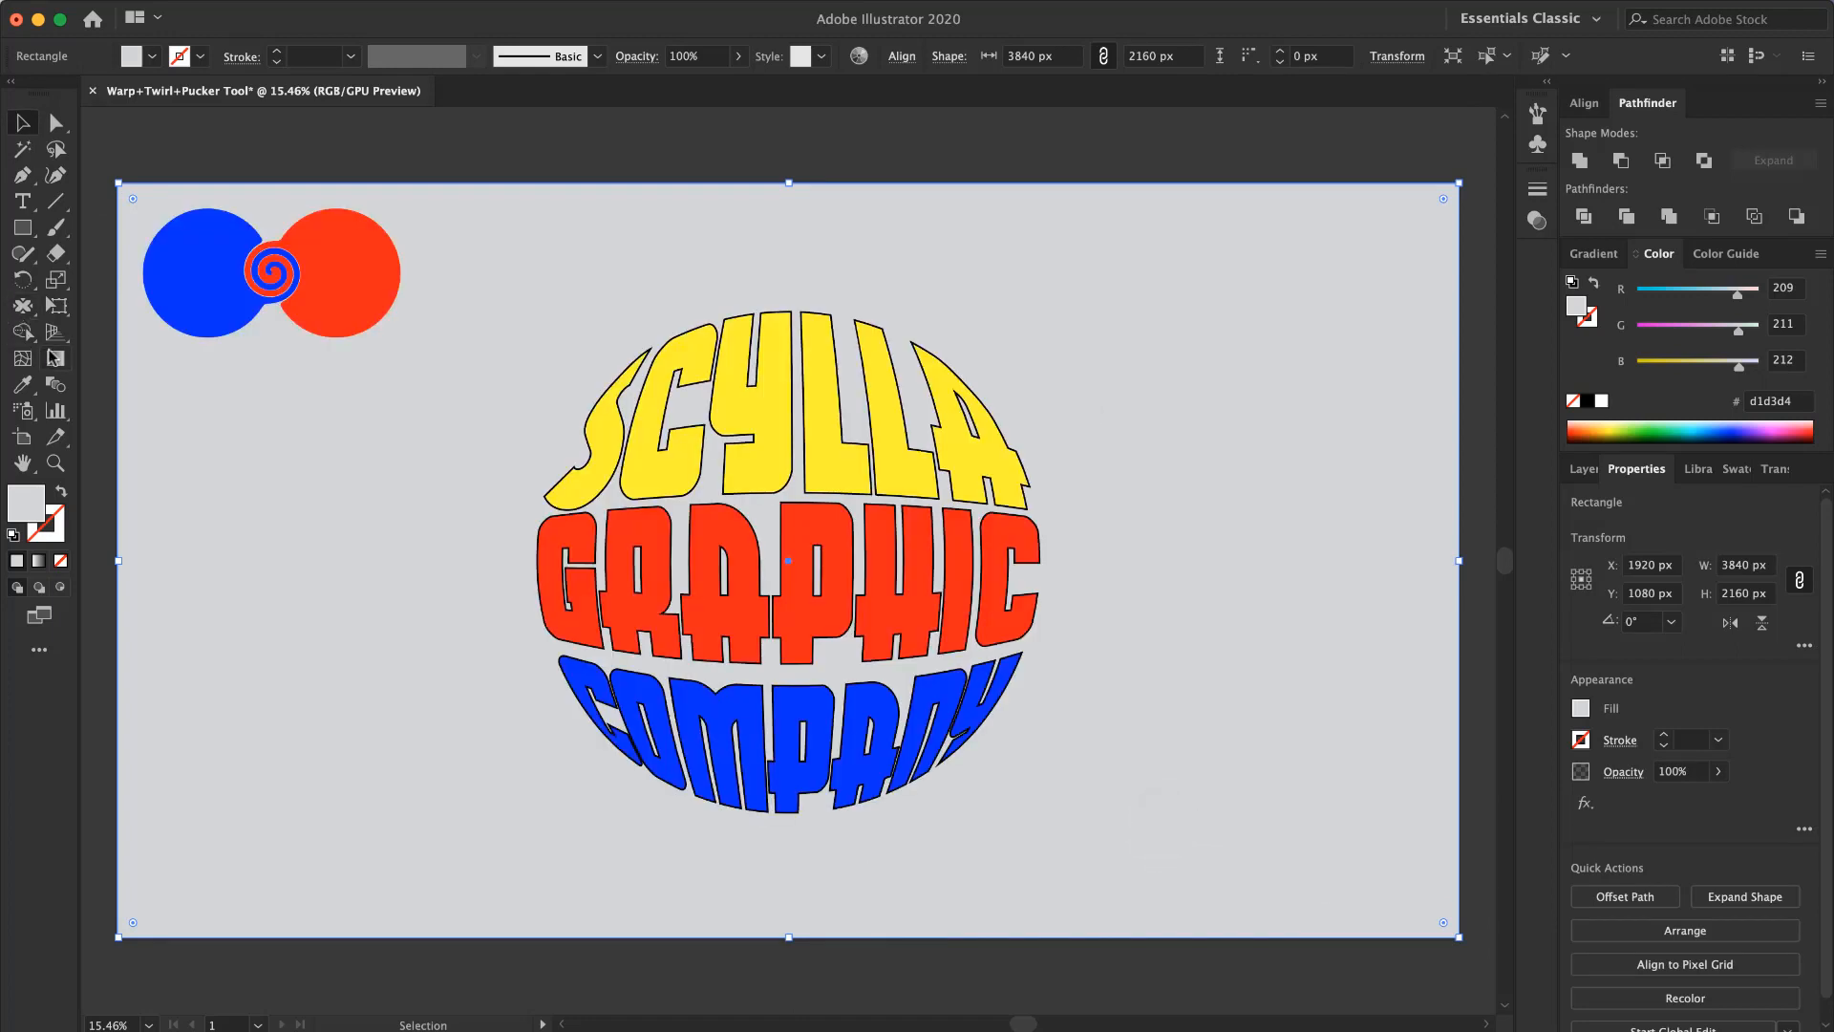
Step: Fill the background with a radial white-to-green gradient and sample a lighter green from it for the outer colour stop
{"action": "left_click", "coordinate": [53, 355]}
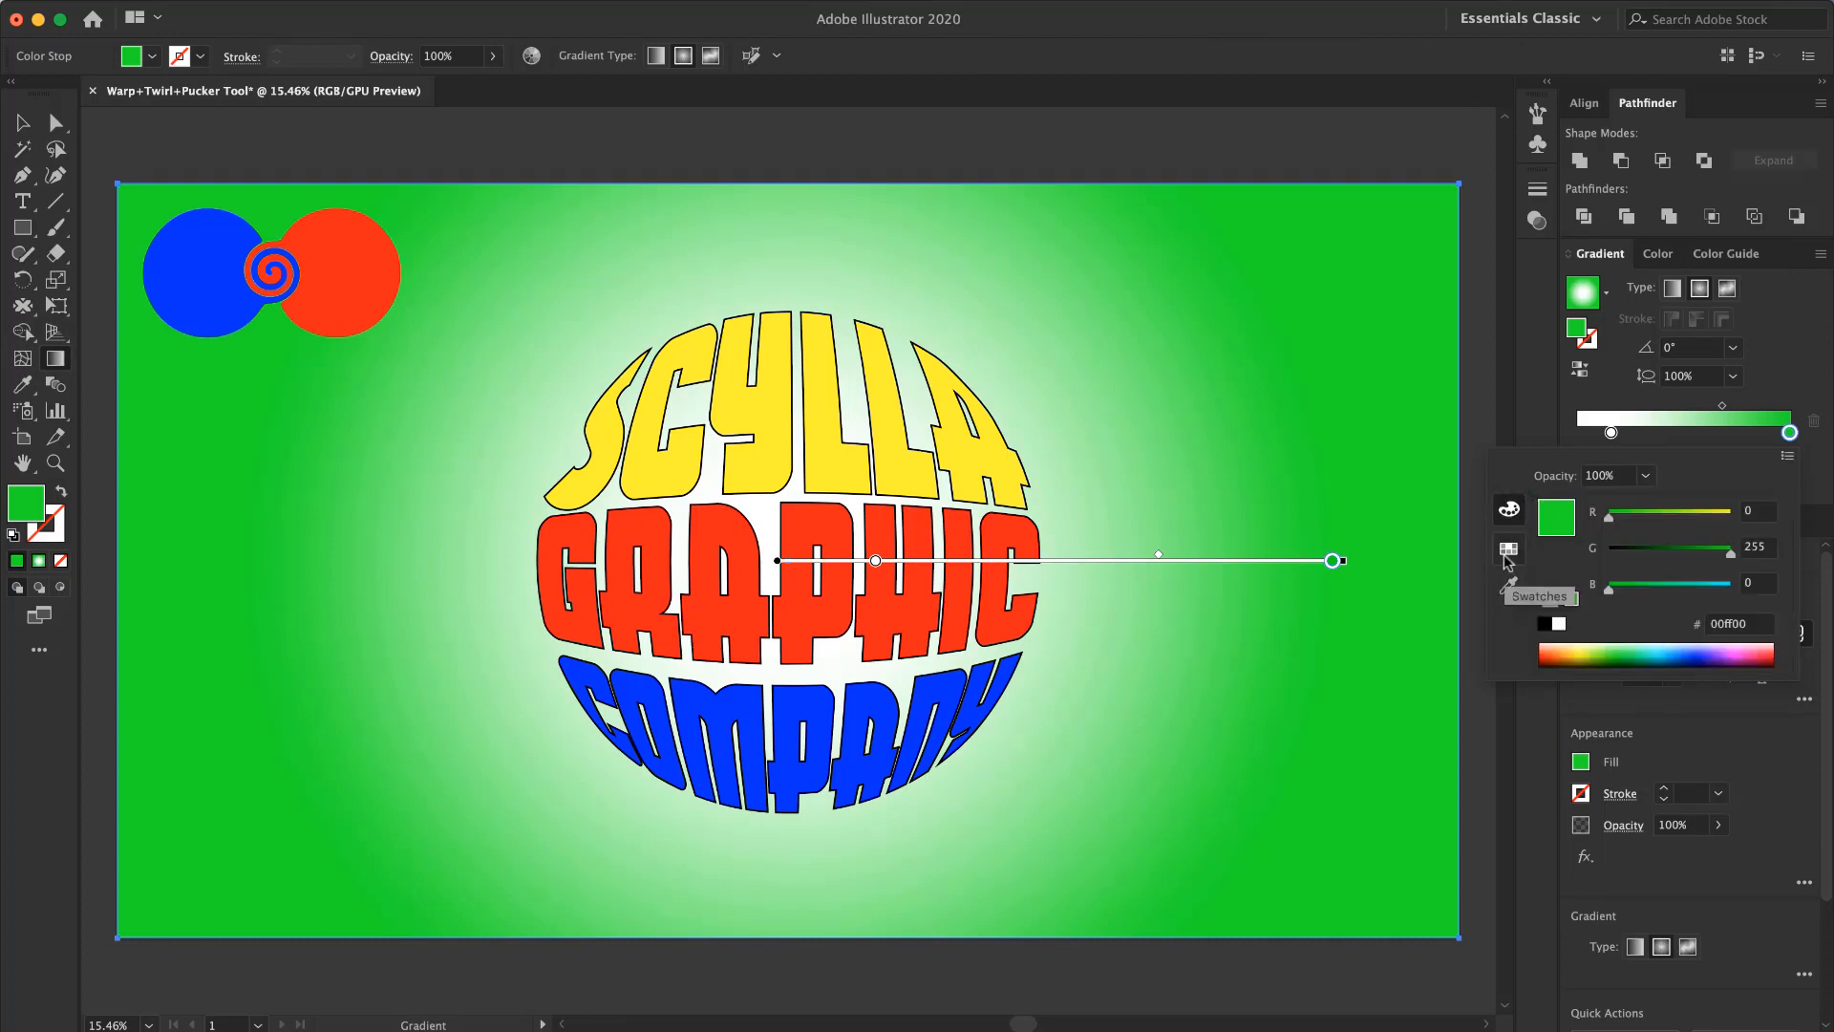
{"action": "left_click", "coordinate": [1509, 558]}
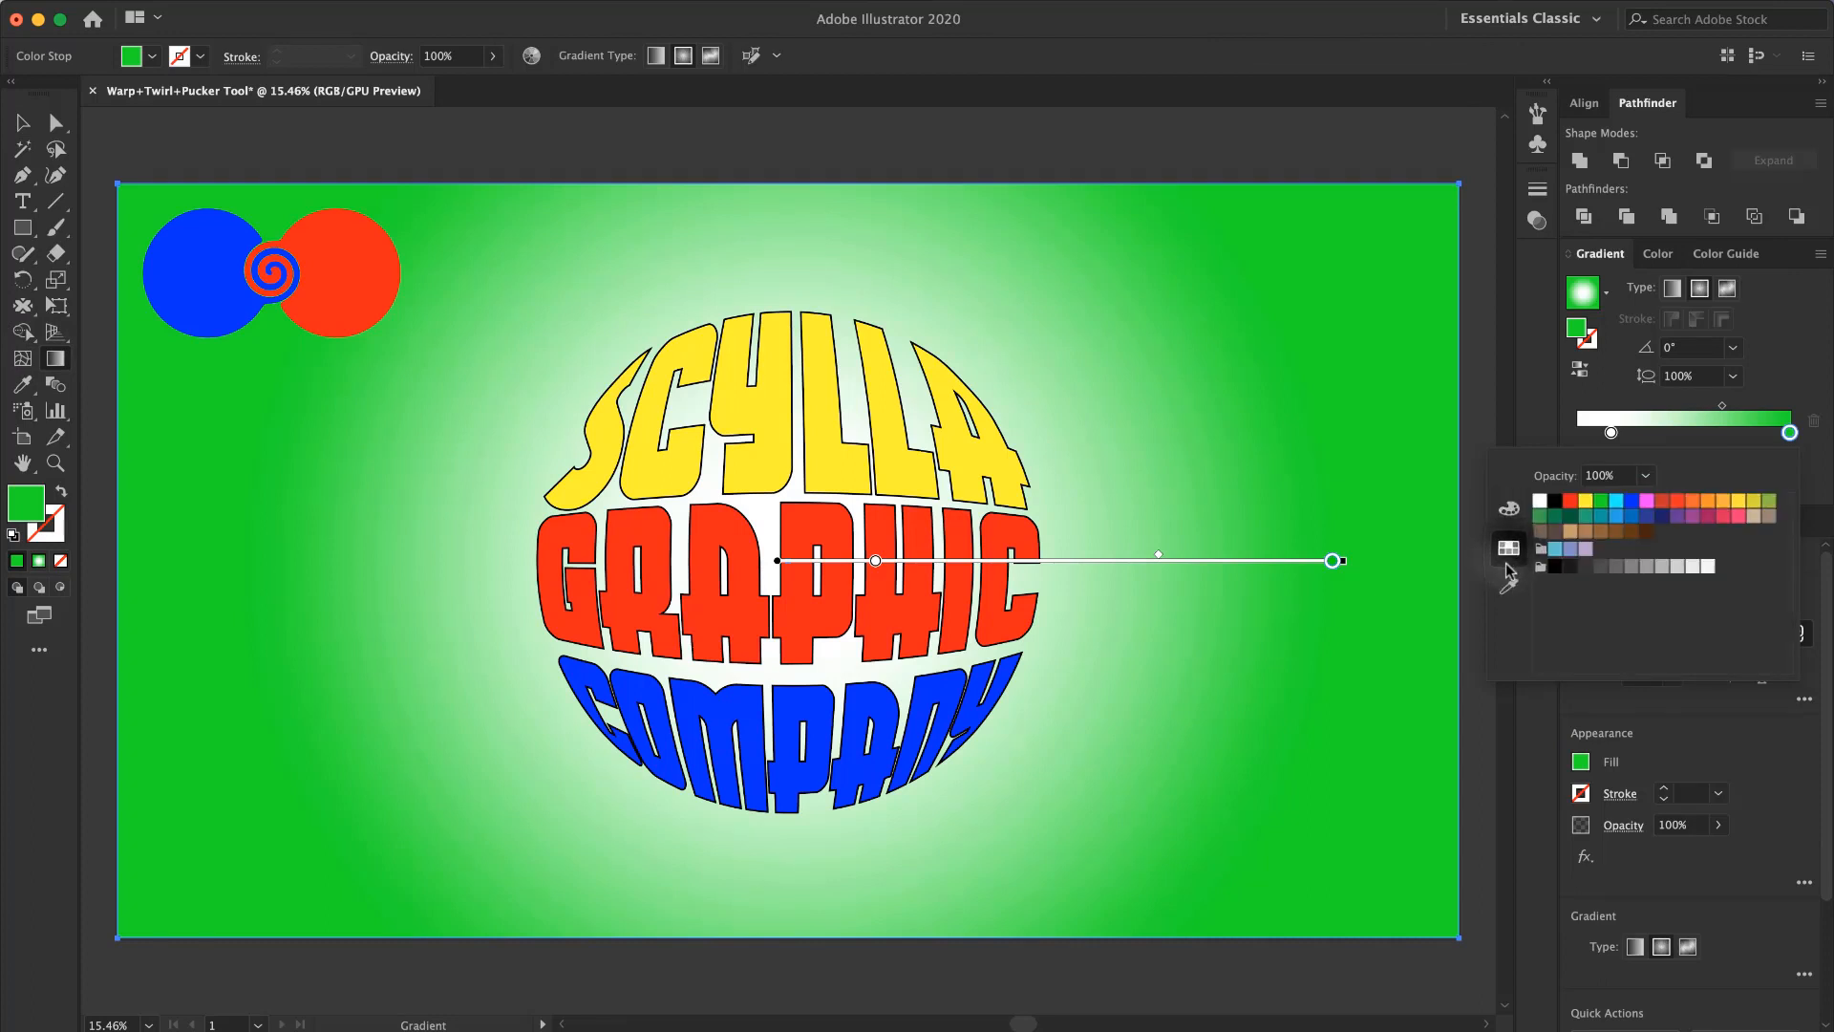
{"action": "left_click", "coordinate": [1510, 583]}
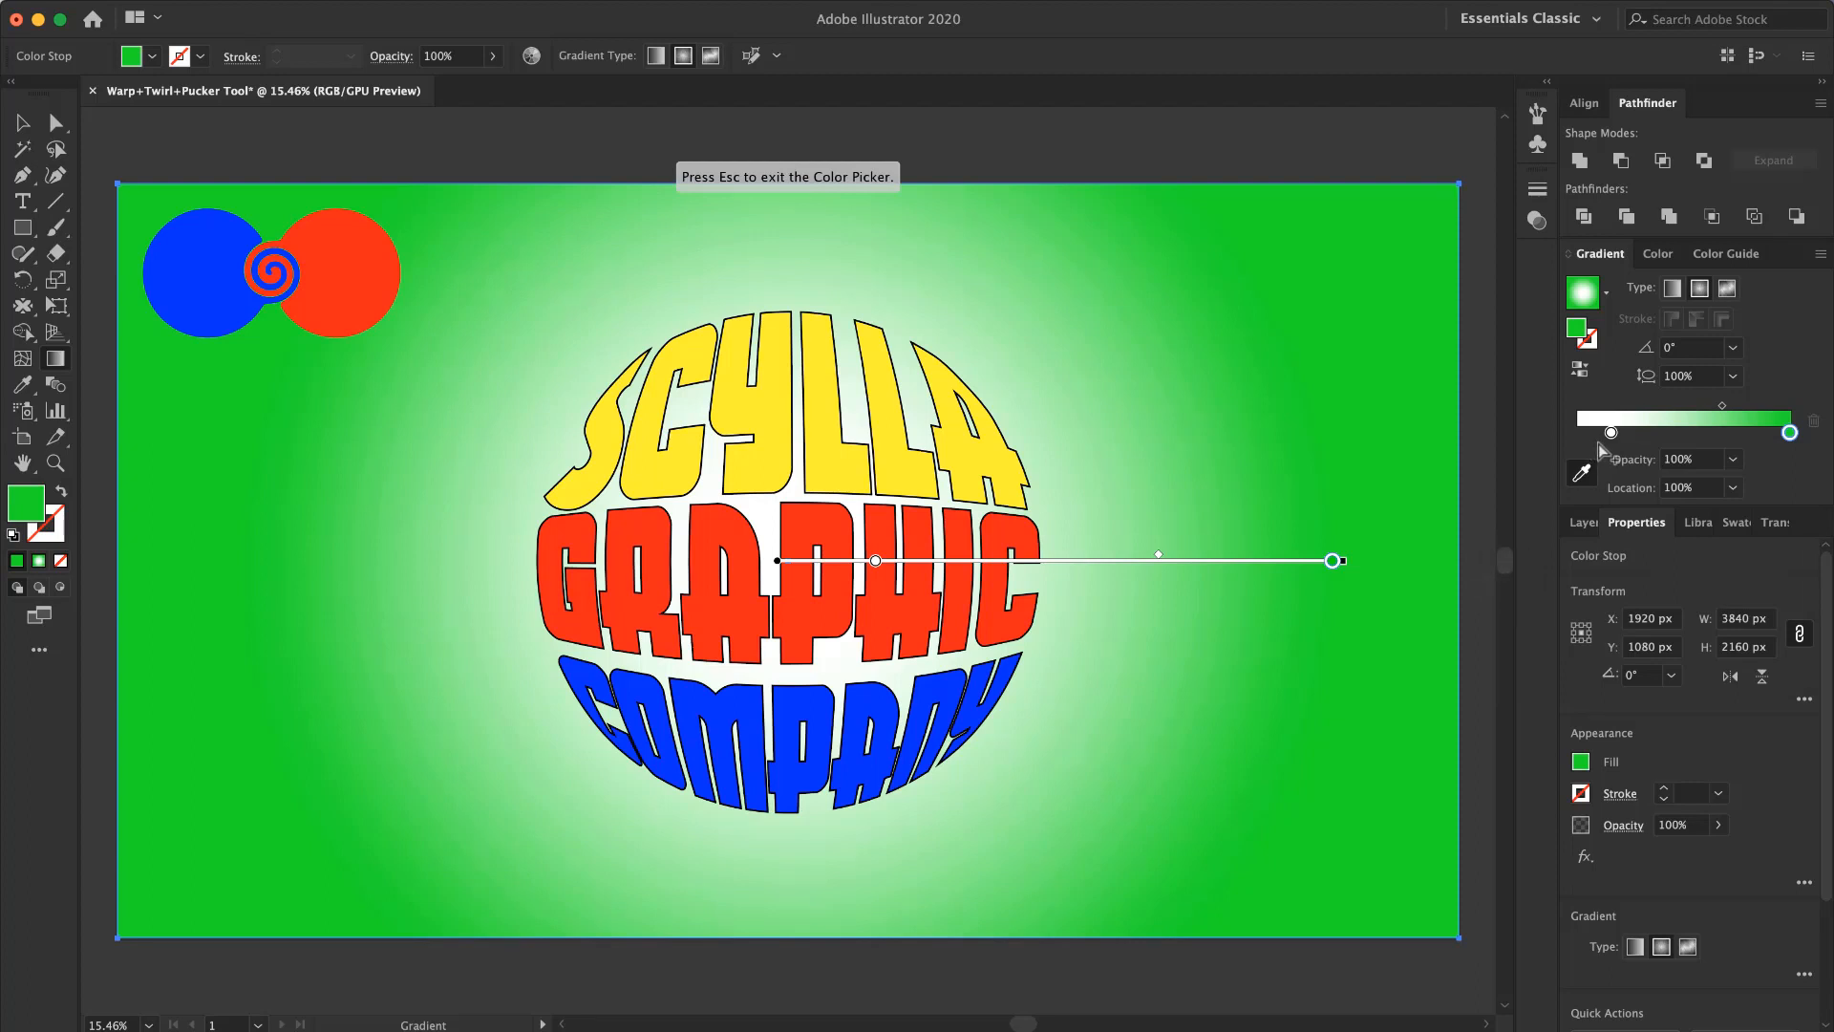
{"action": "left_click", "coordinate": [1123, 366]}
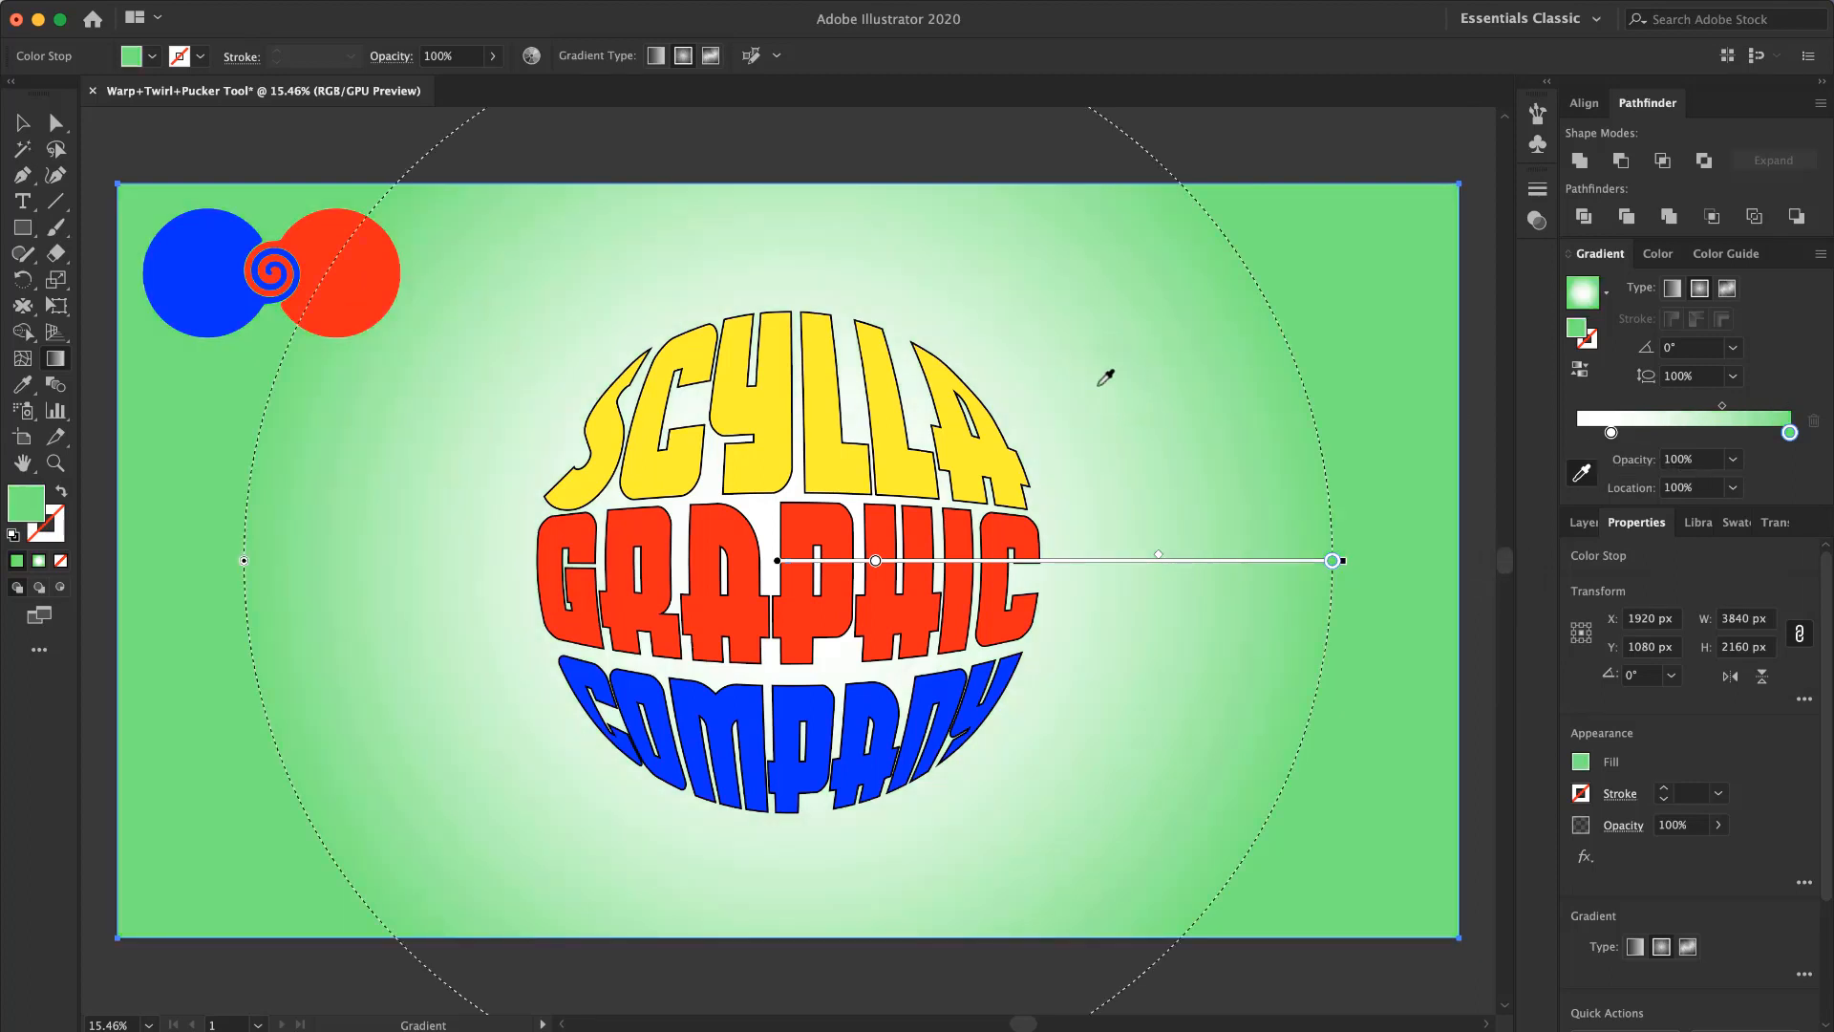
Step: Delete the blue and red swirled circles in the artboard's upper corner
{"action": "left_click", "coordinate": [23, 122]}
{"action": "left_click", "coordinate": [215, 250]}
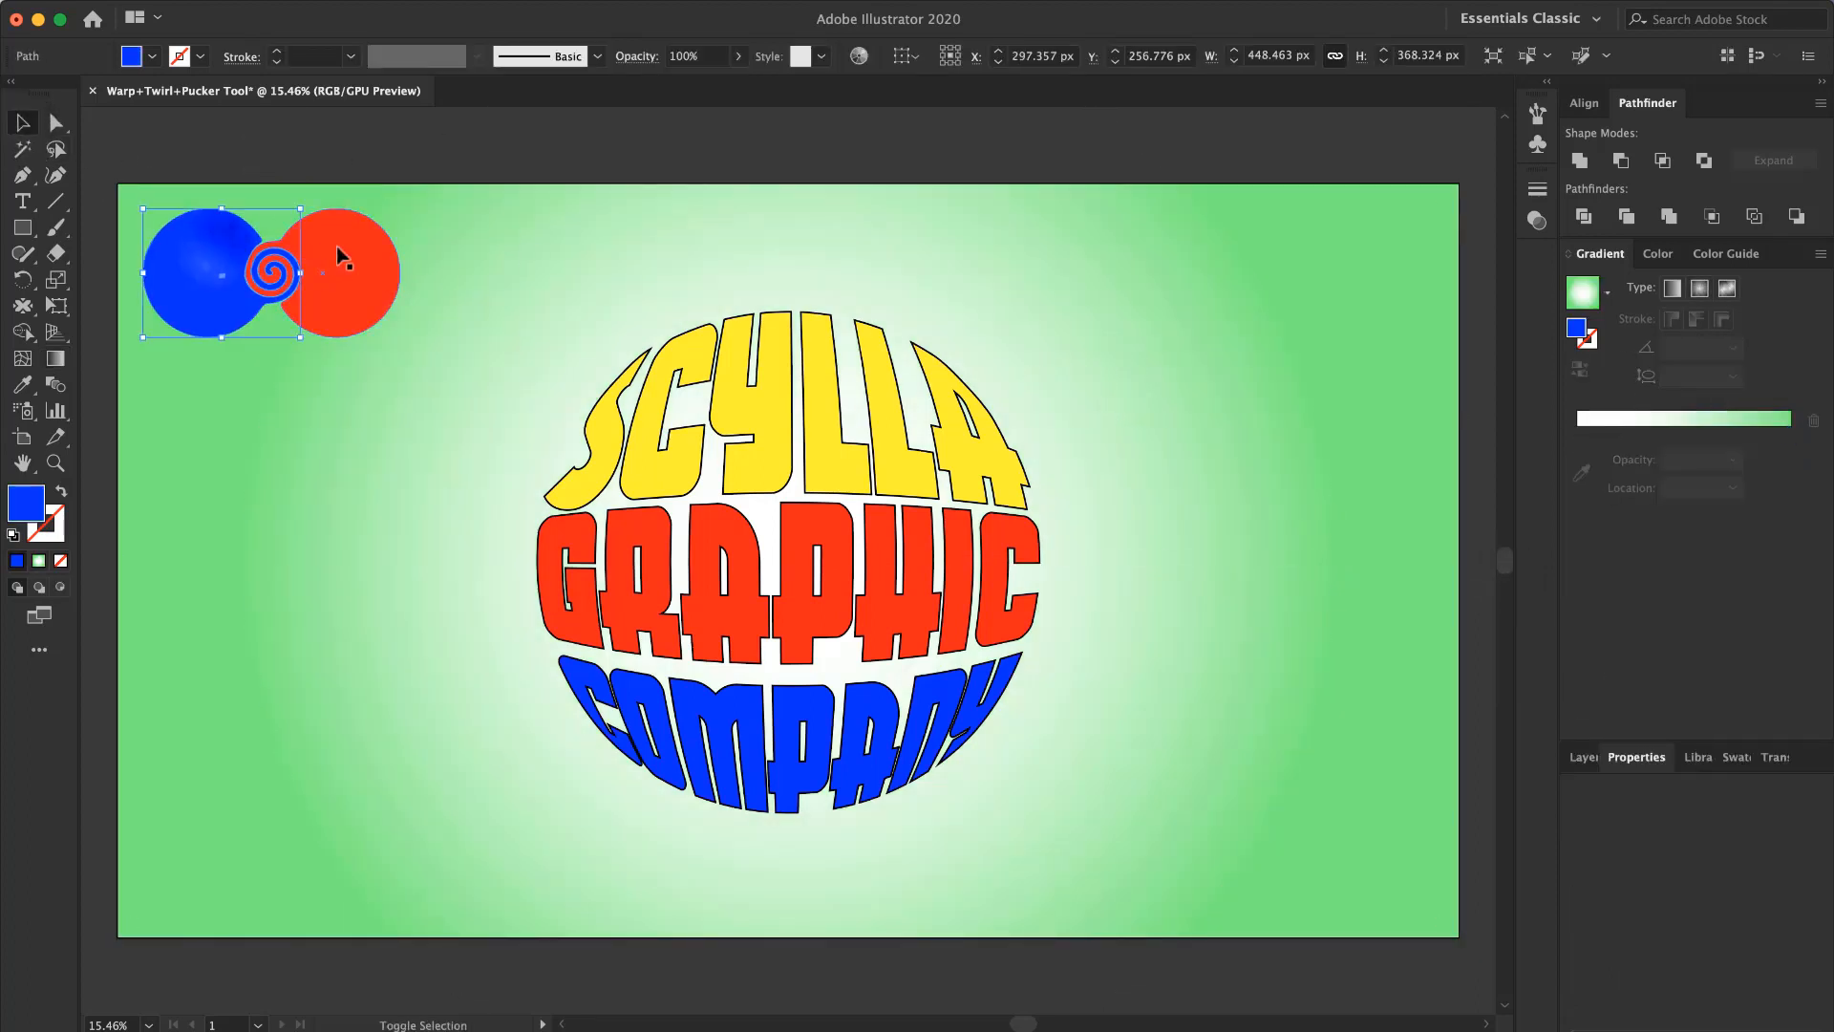
{"action": "left_click", "coordinate": [339, 253], "text": "shift"}
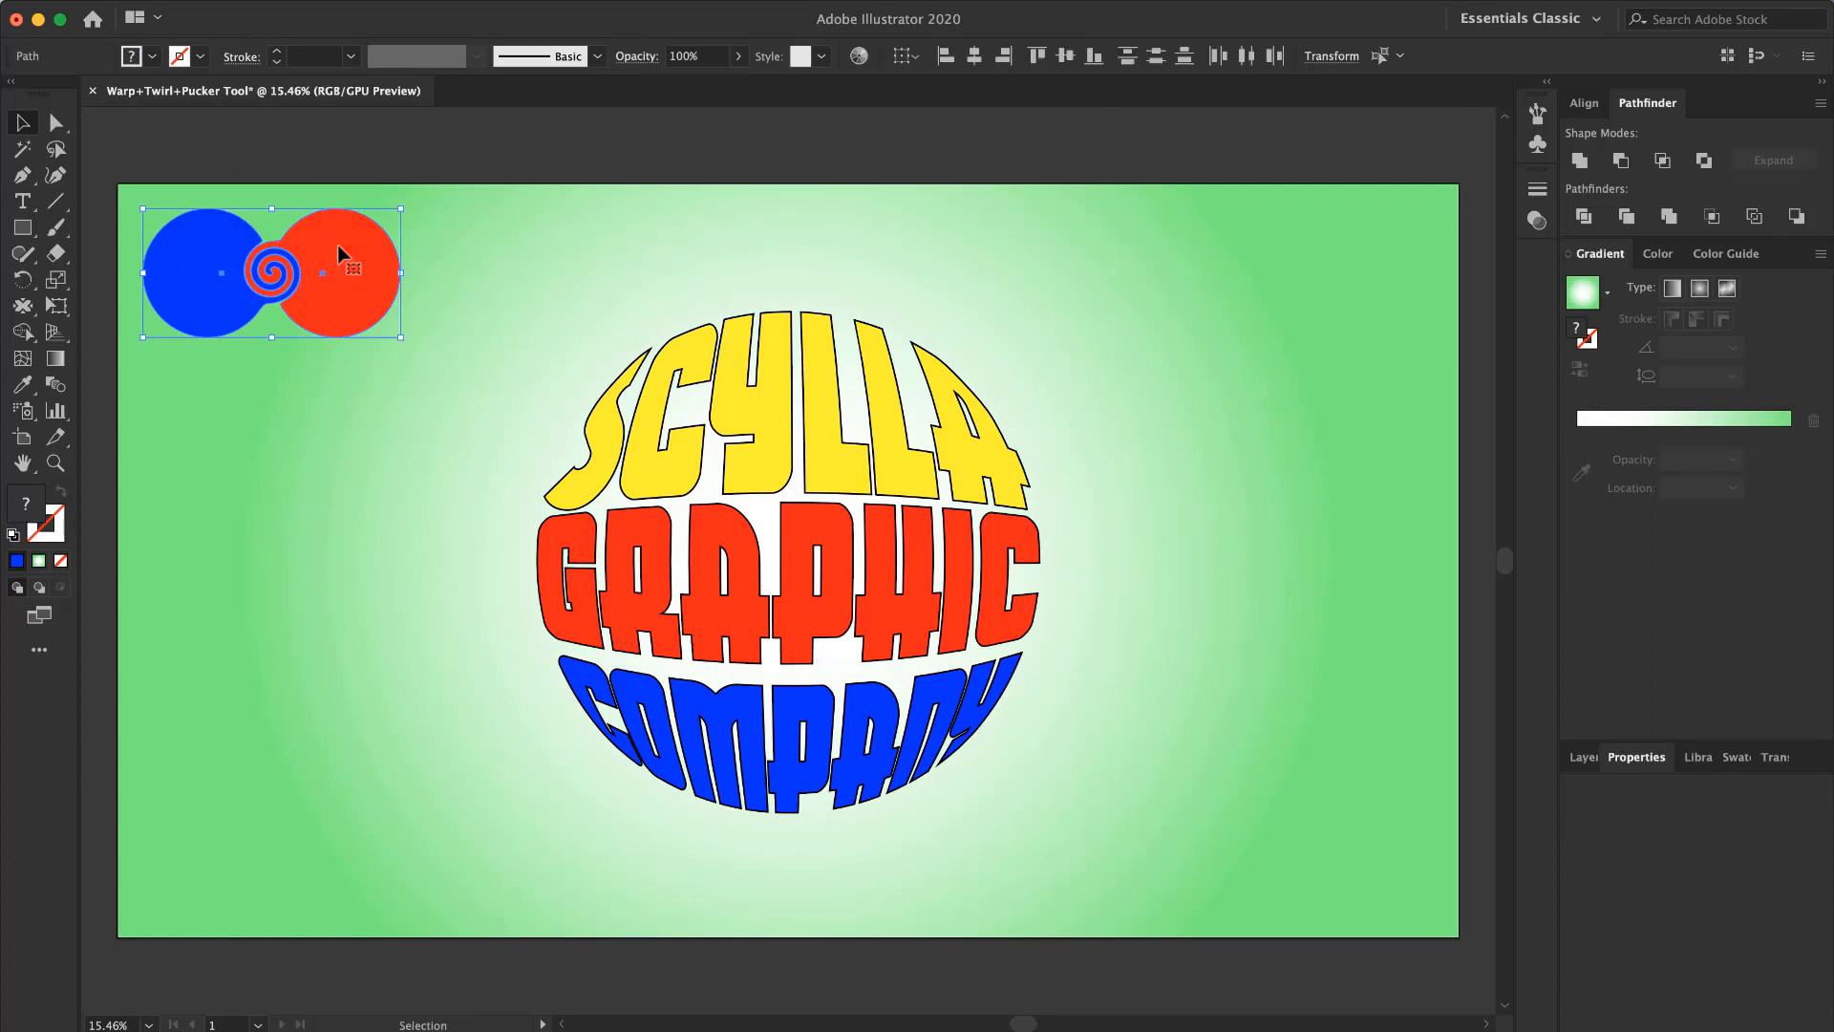
{"action": "key", "text": "Delete"}
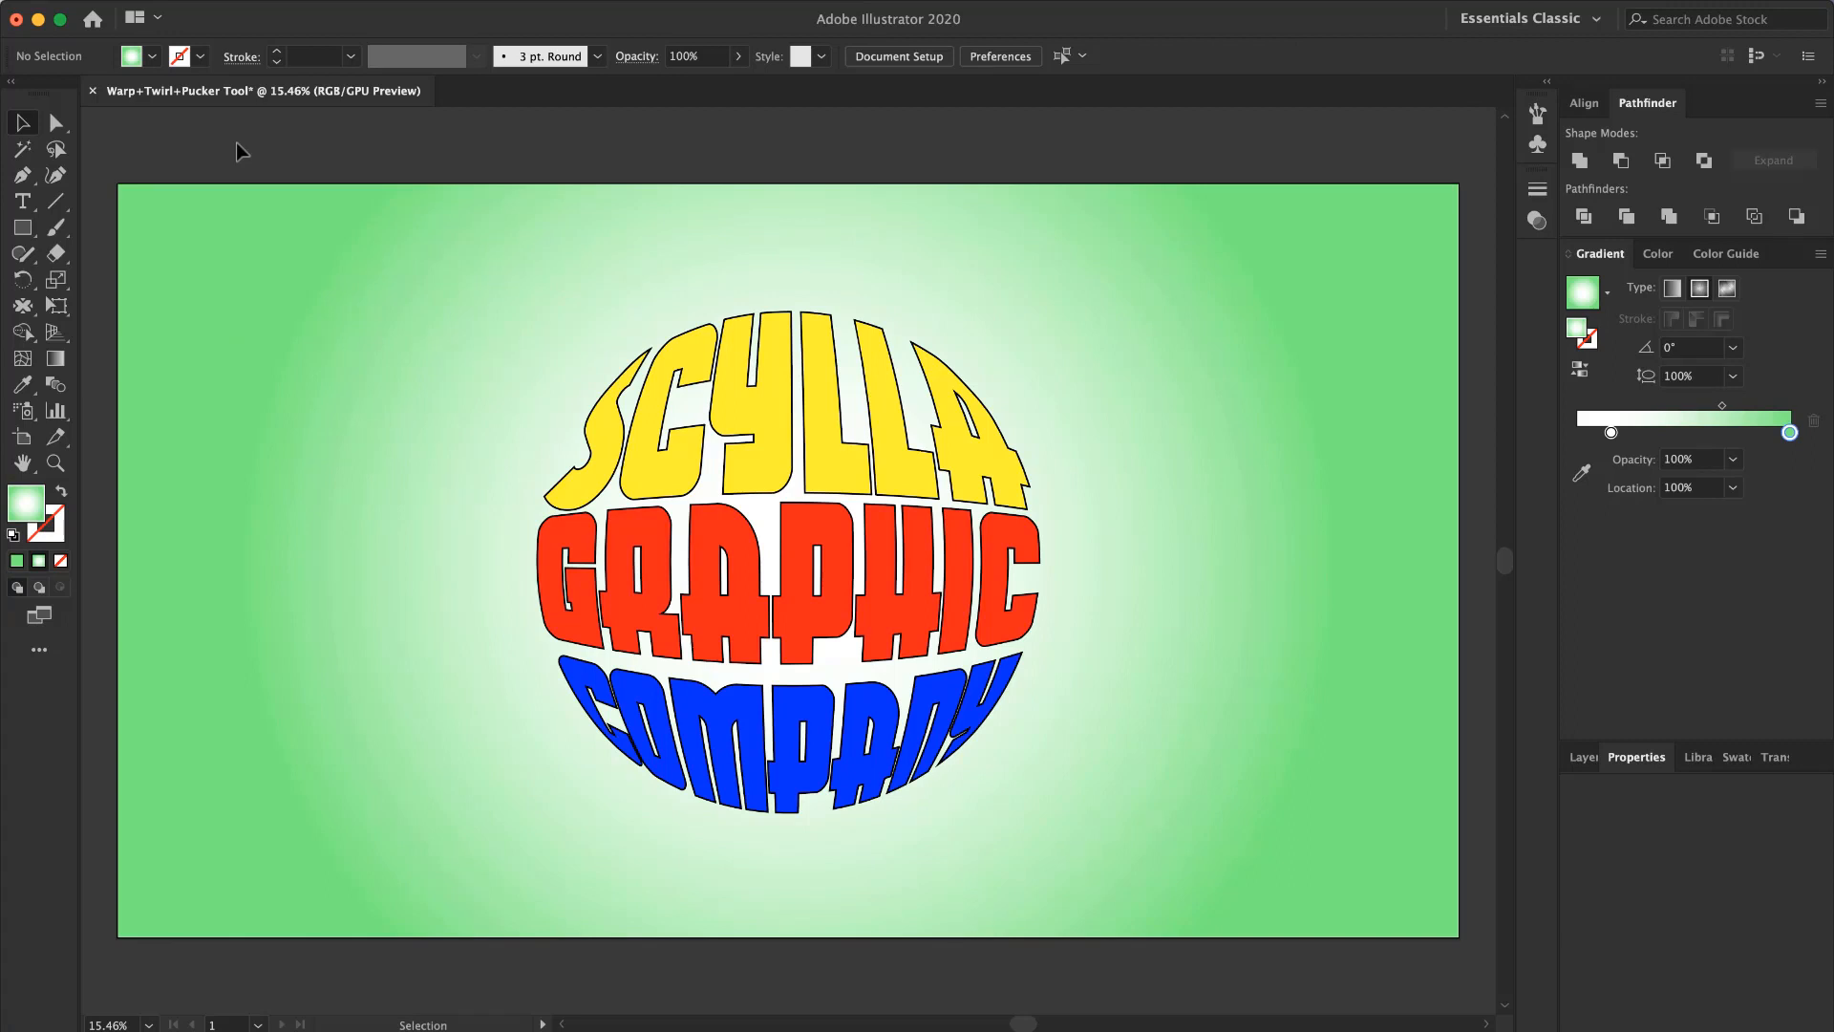